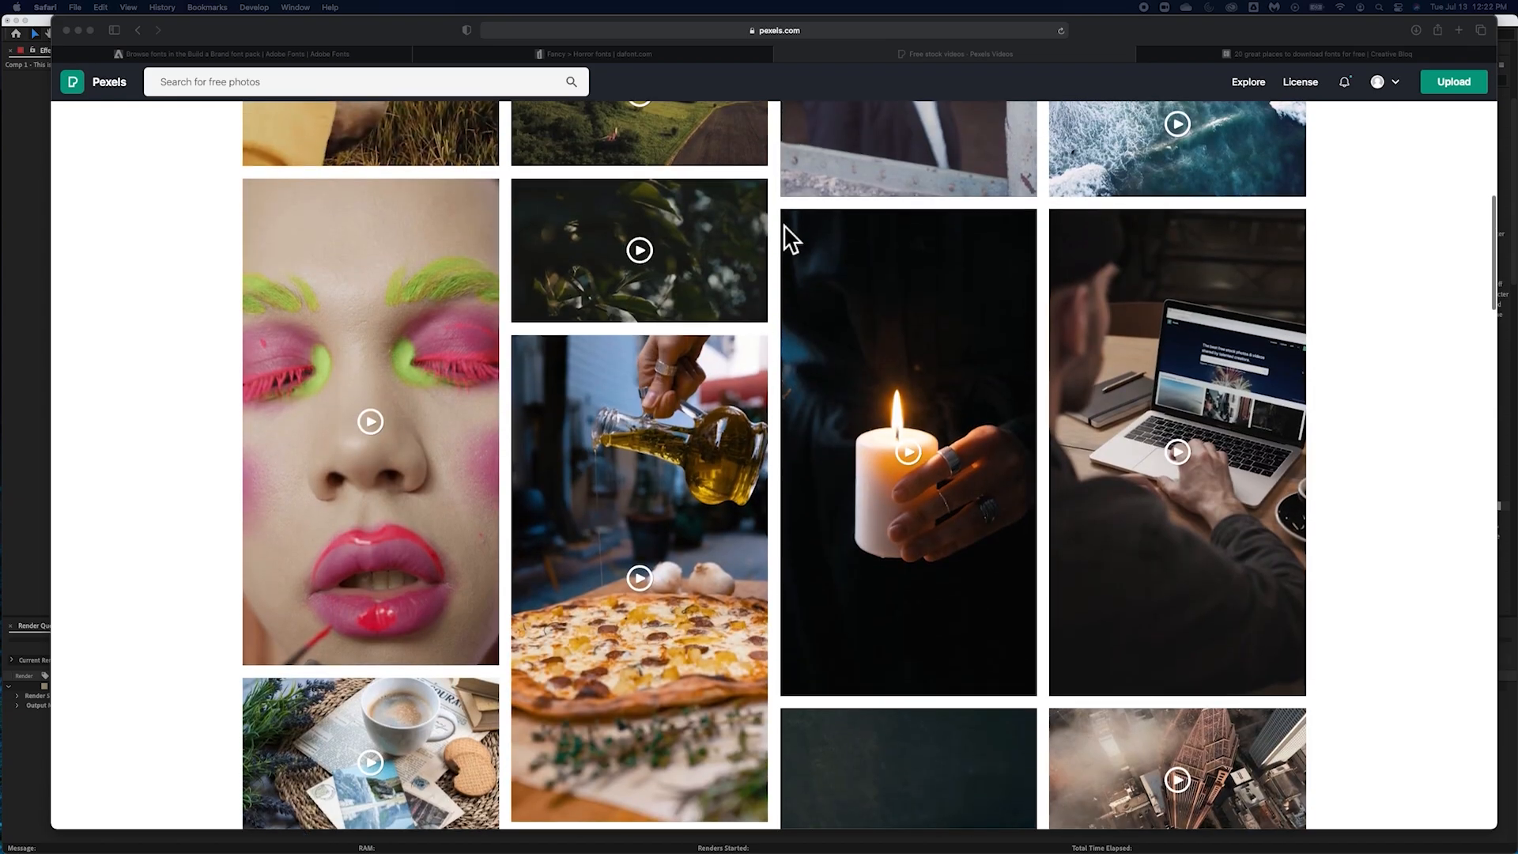
Step: Search the free stock videos on Pexels for "horse"
scroll(784, 225, "up", 5)
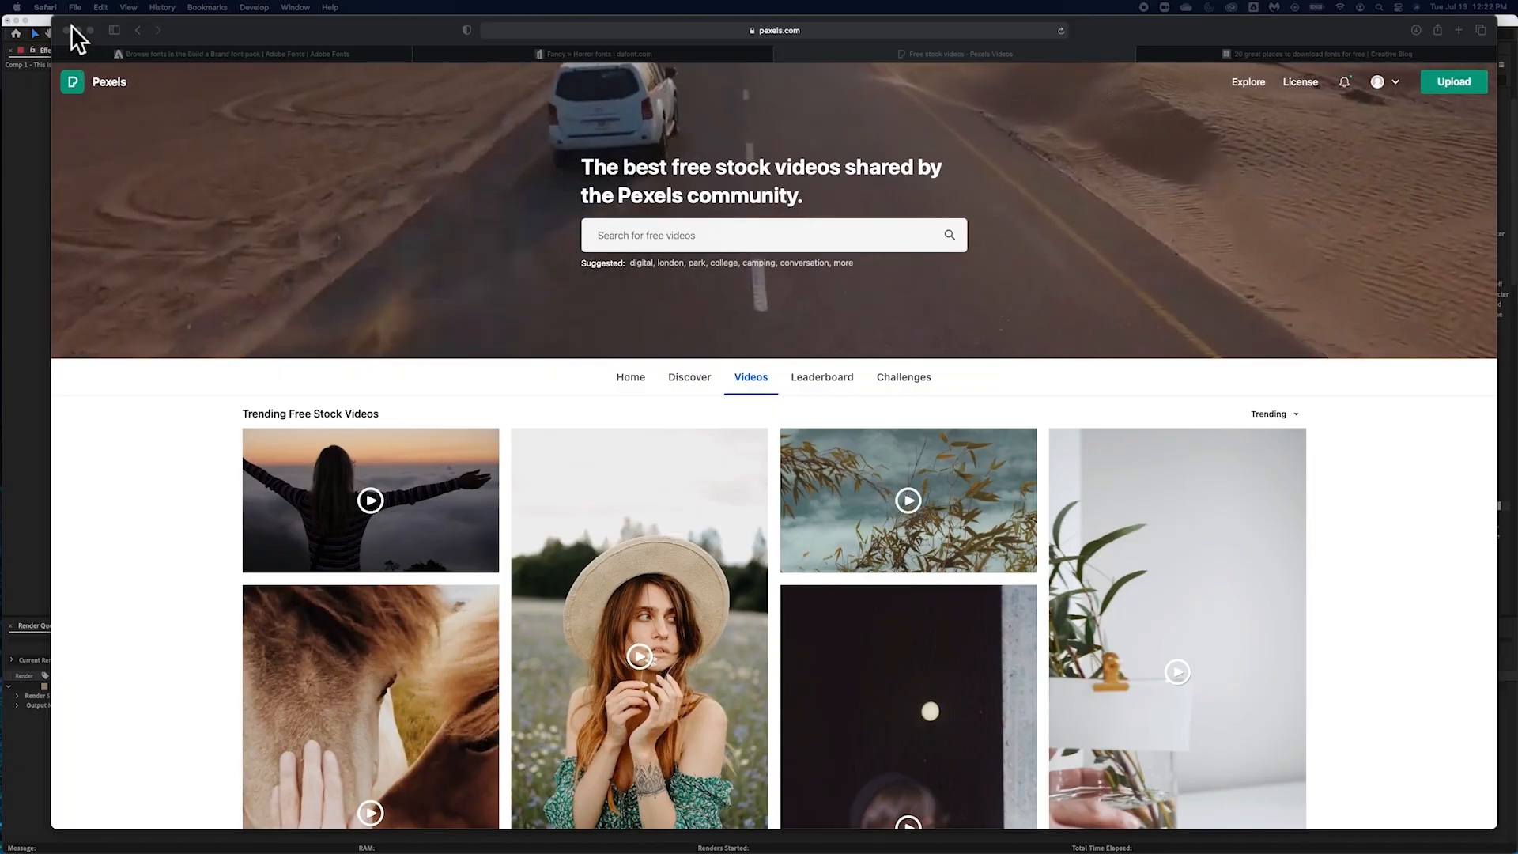
mouse_move(53, 22)
left_mouse_down()
mouse_move(9, 20)
mouse_move(31, 15)
left_mouse_up()
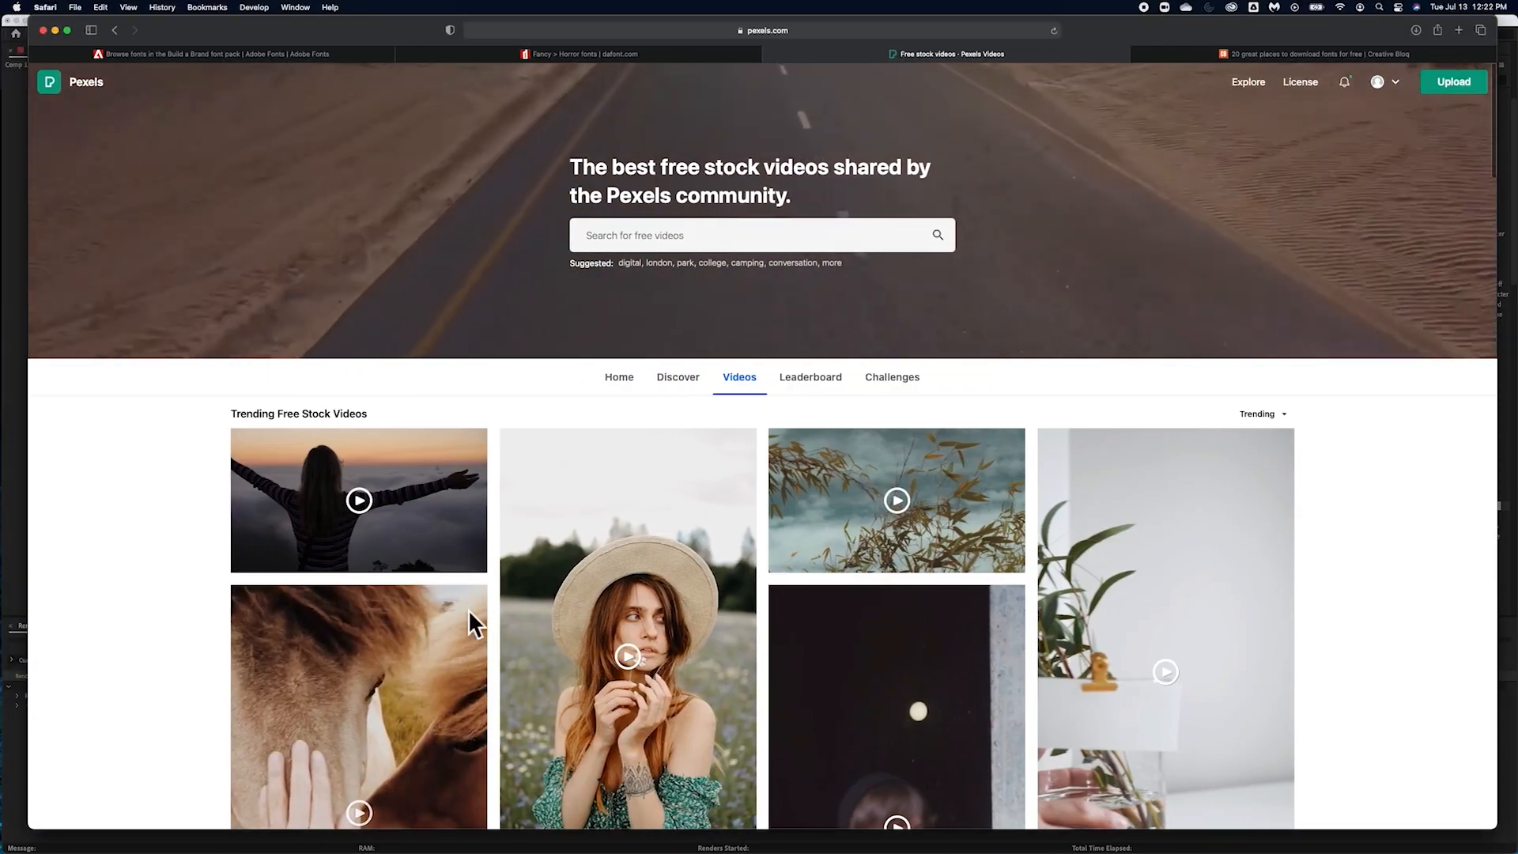
scroll(732, 712, "down", 10)
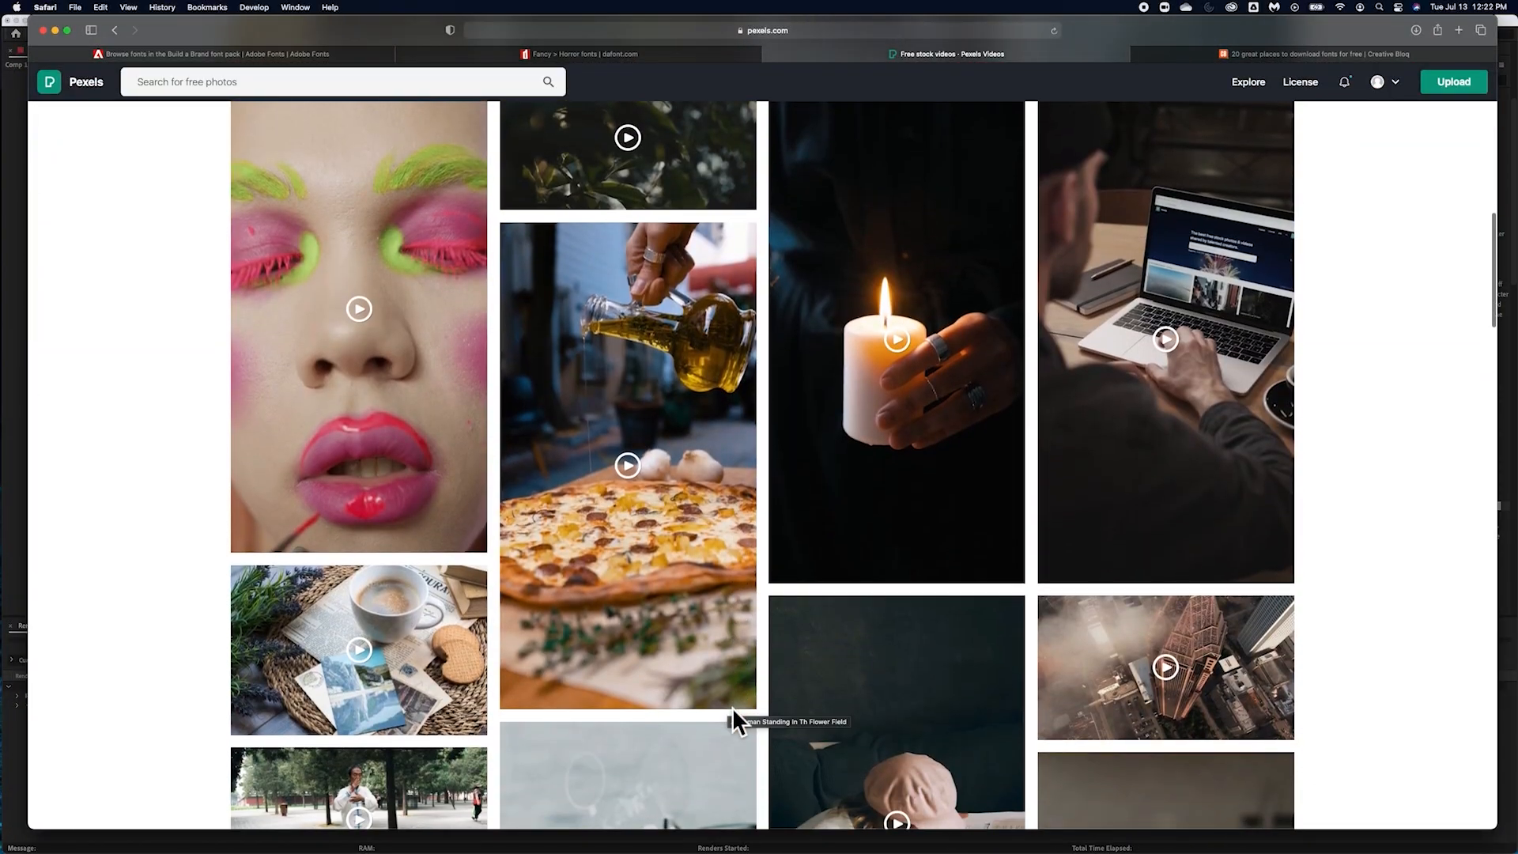
scroll(797, 427, "up", 15)
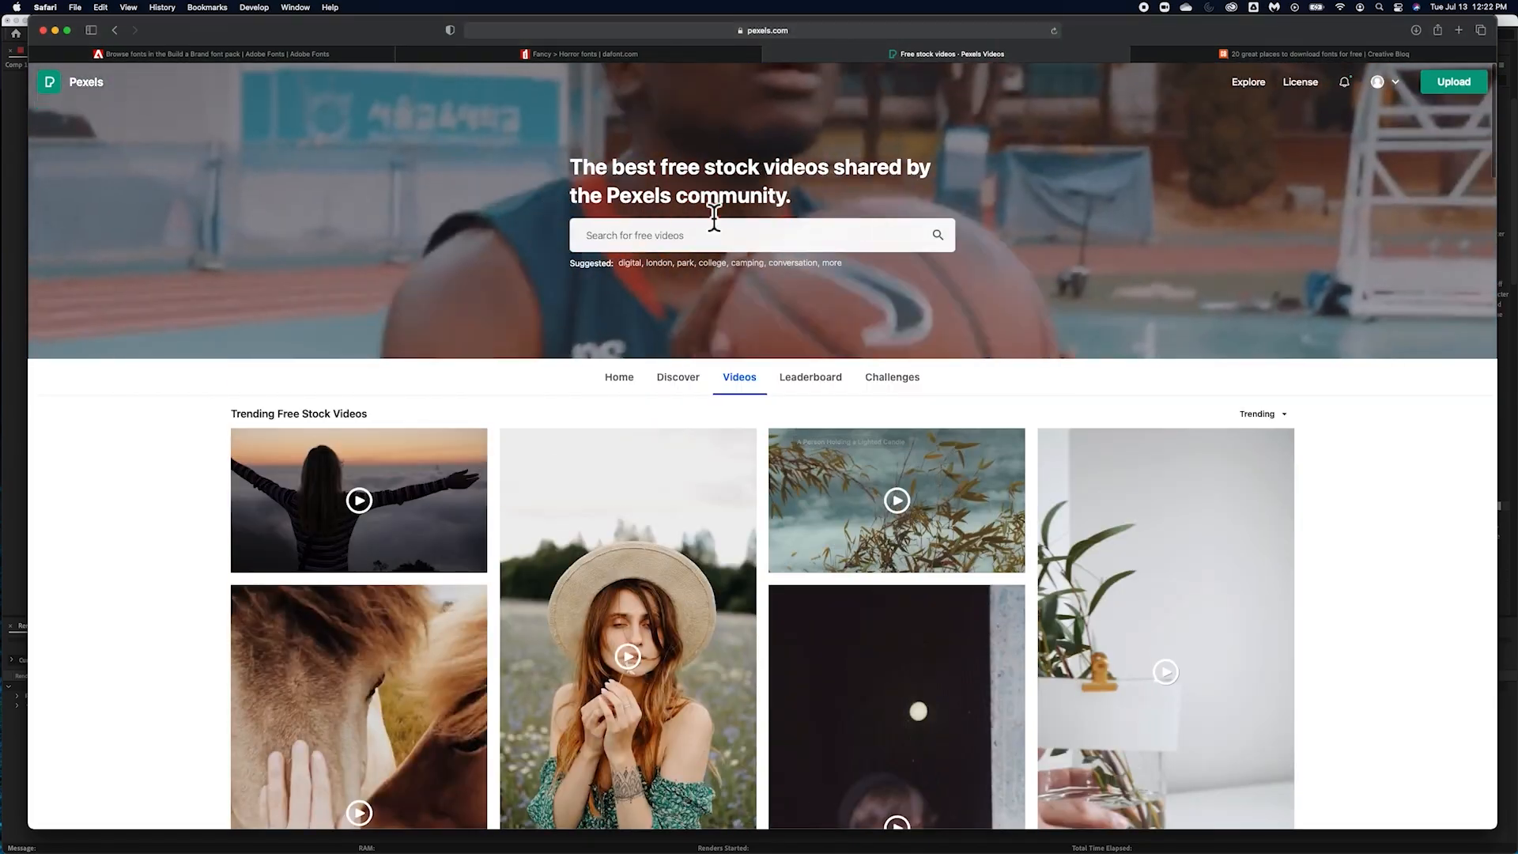
left_click(719, 241)
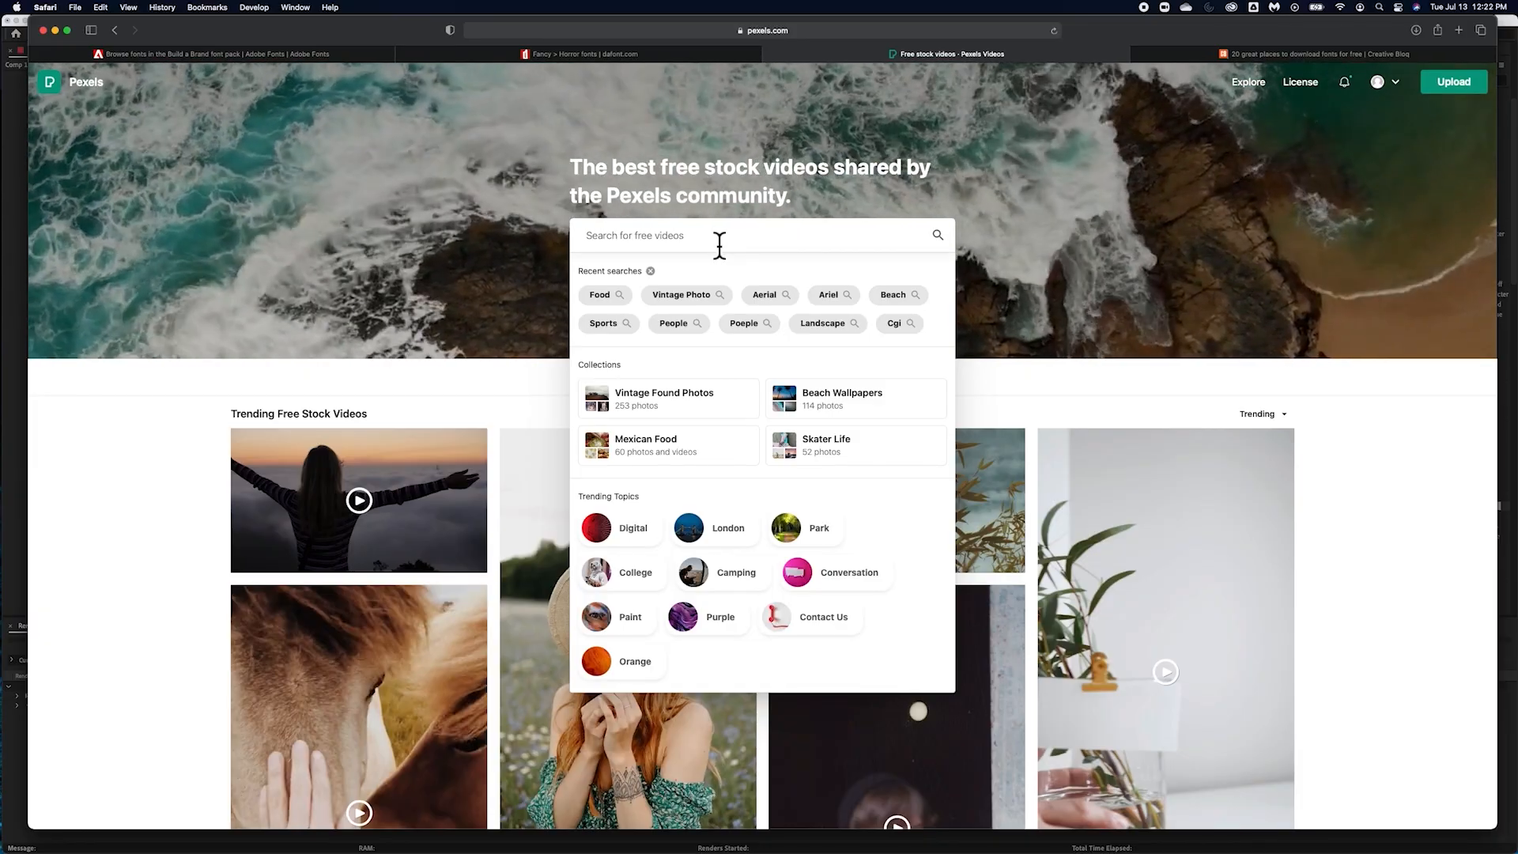
type("horsese")
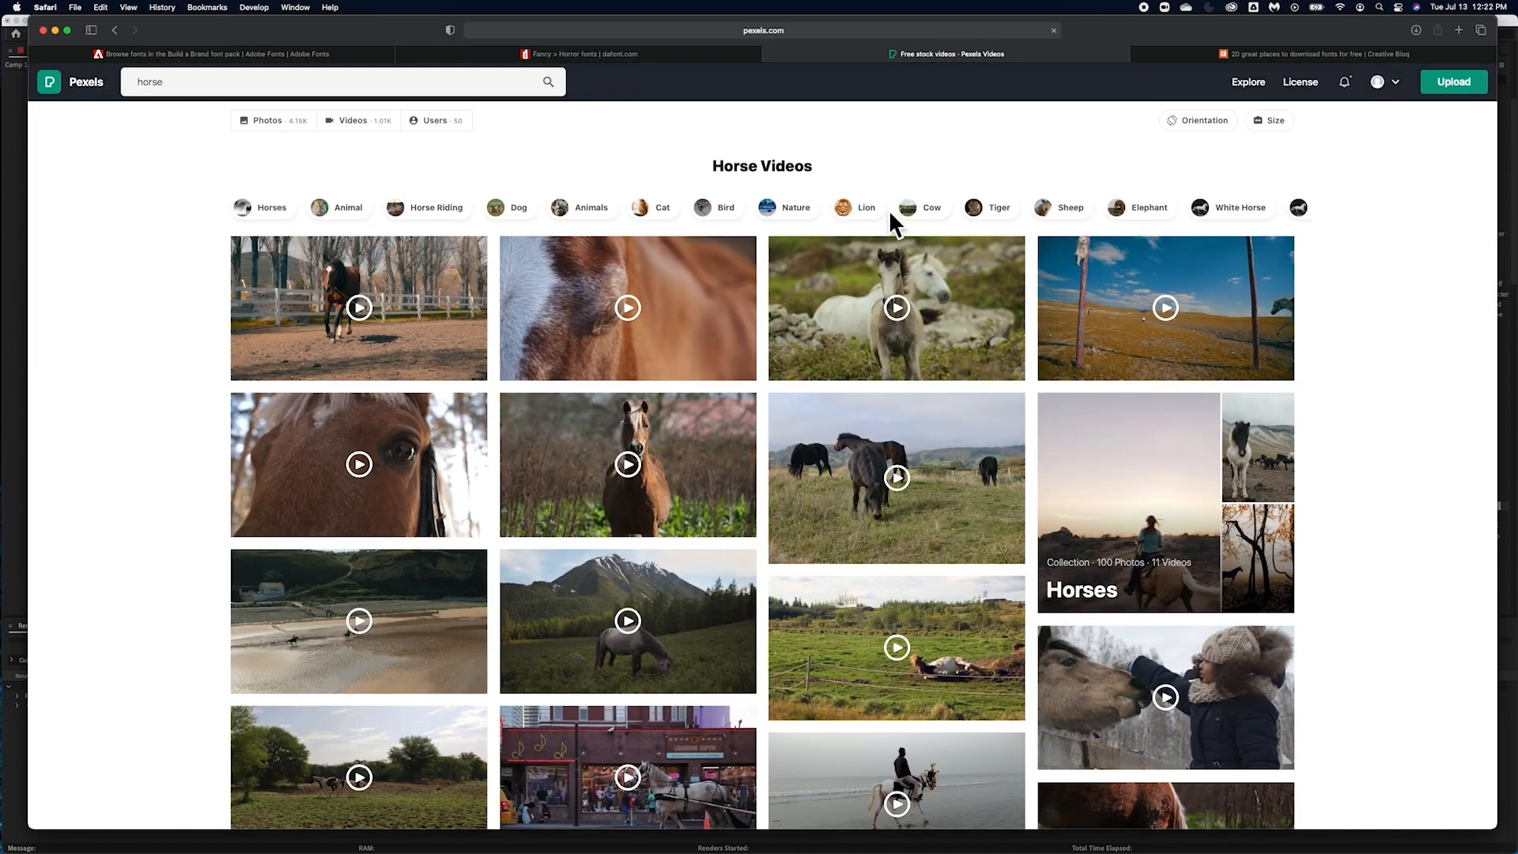
Step: Filter the horse videos to horizontal orientation and browse through the results
left_click(1194, 126)
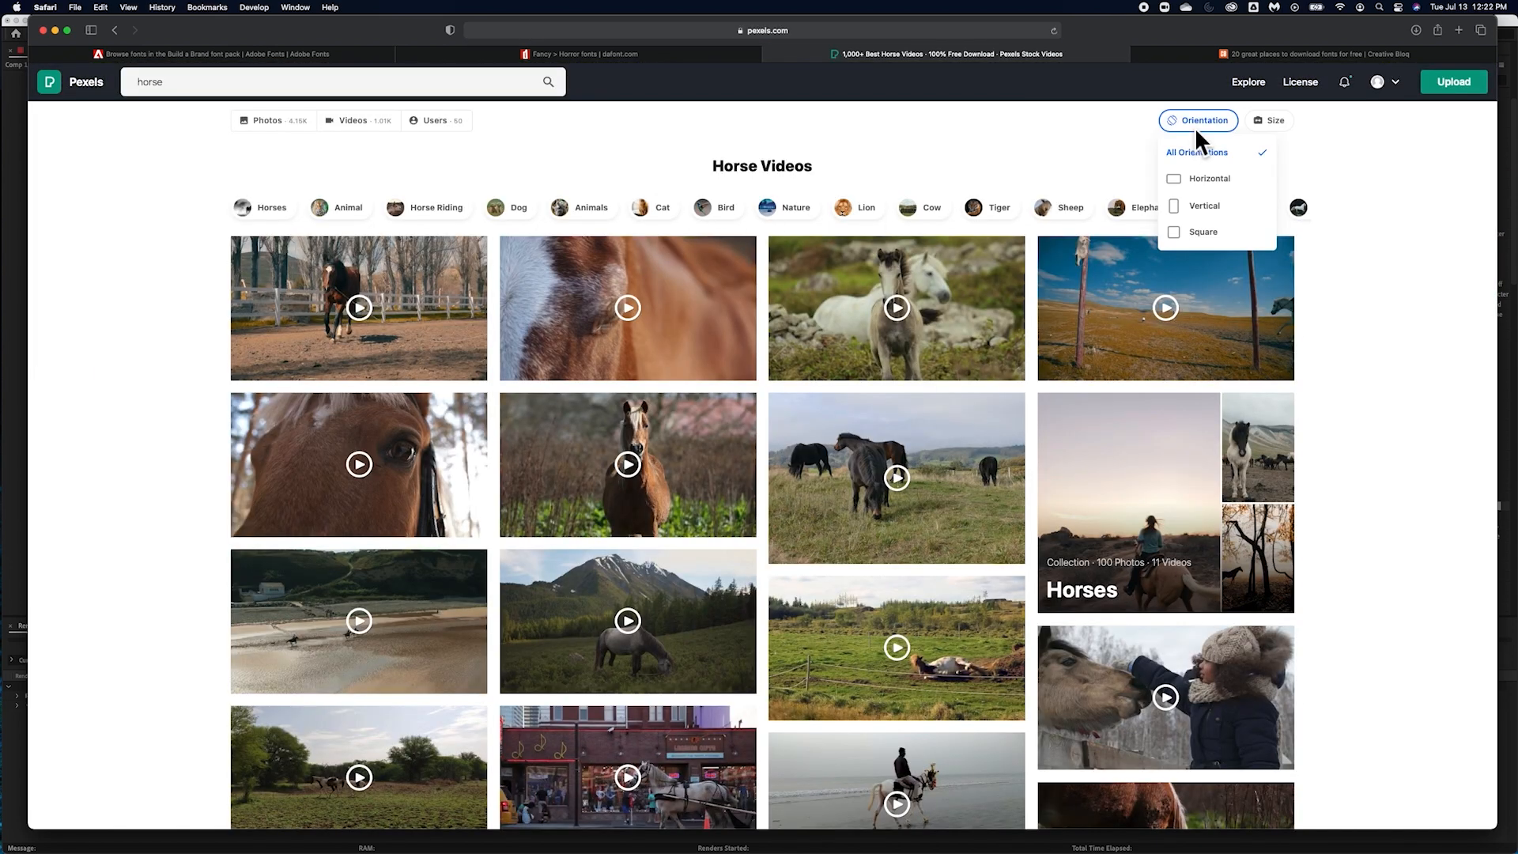
left_click(1209, 178)
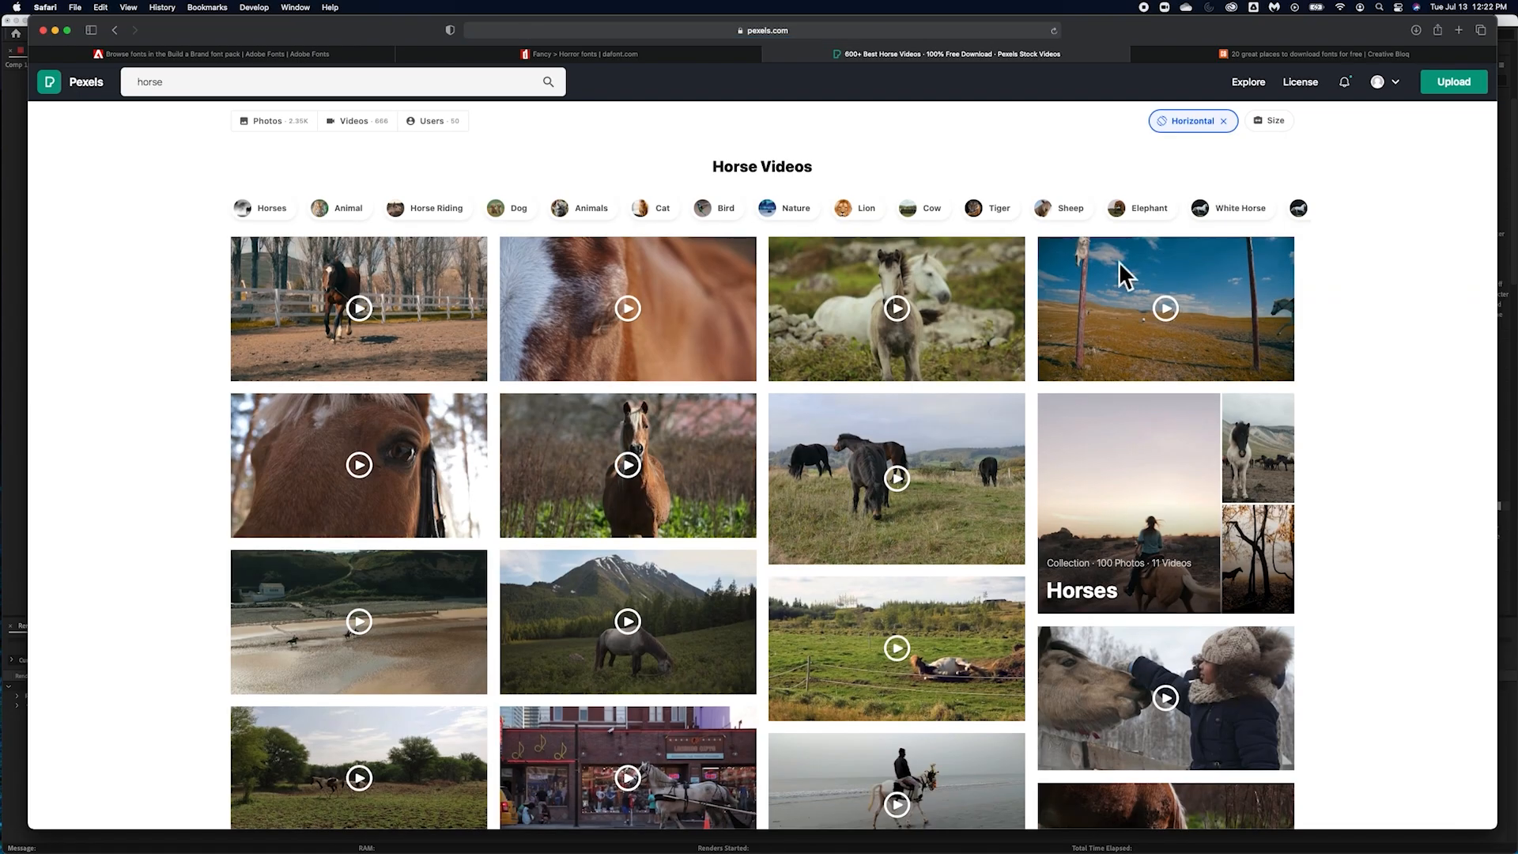
scroll(866, 538, "down", 10)
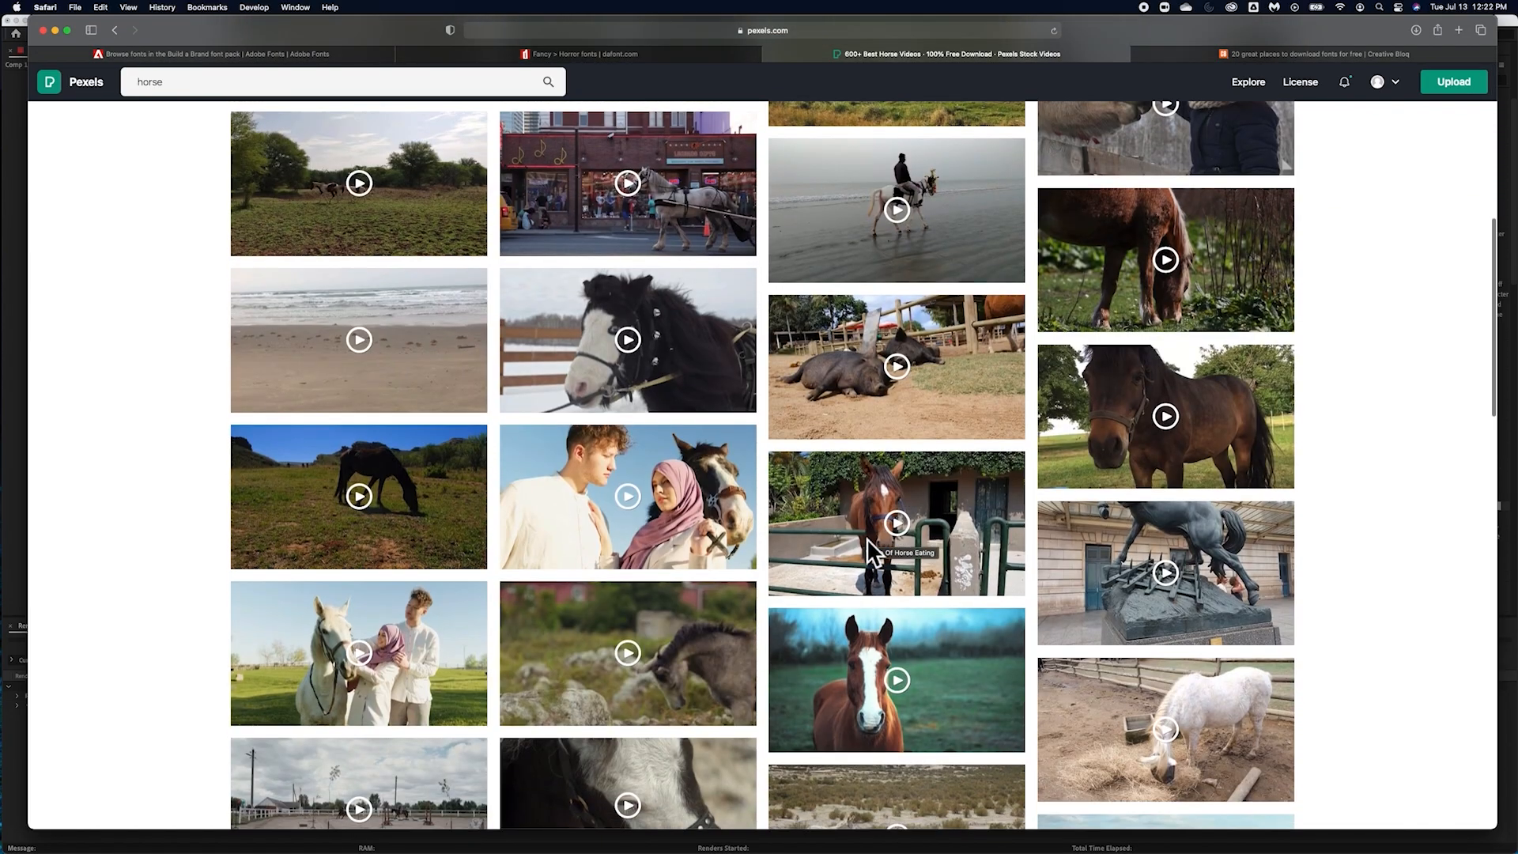
scroll(867, 538, "down", 14)
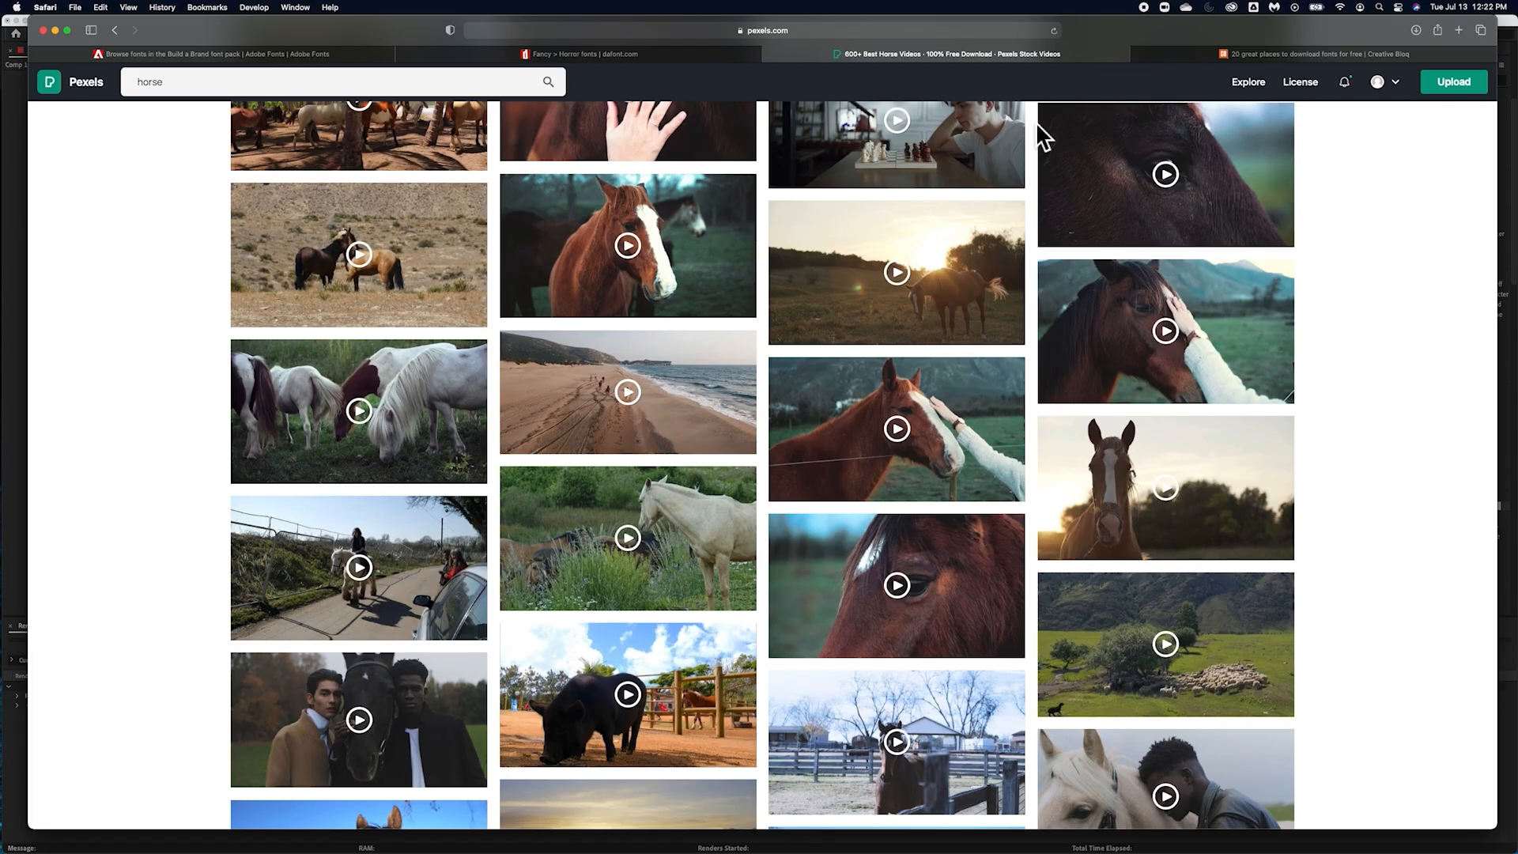
Step: Switch to After Effects and close the Comp 1 timeline
left_click(55, 31)
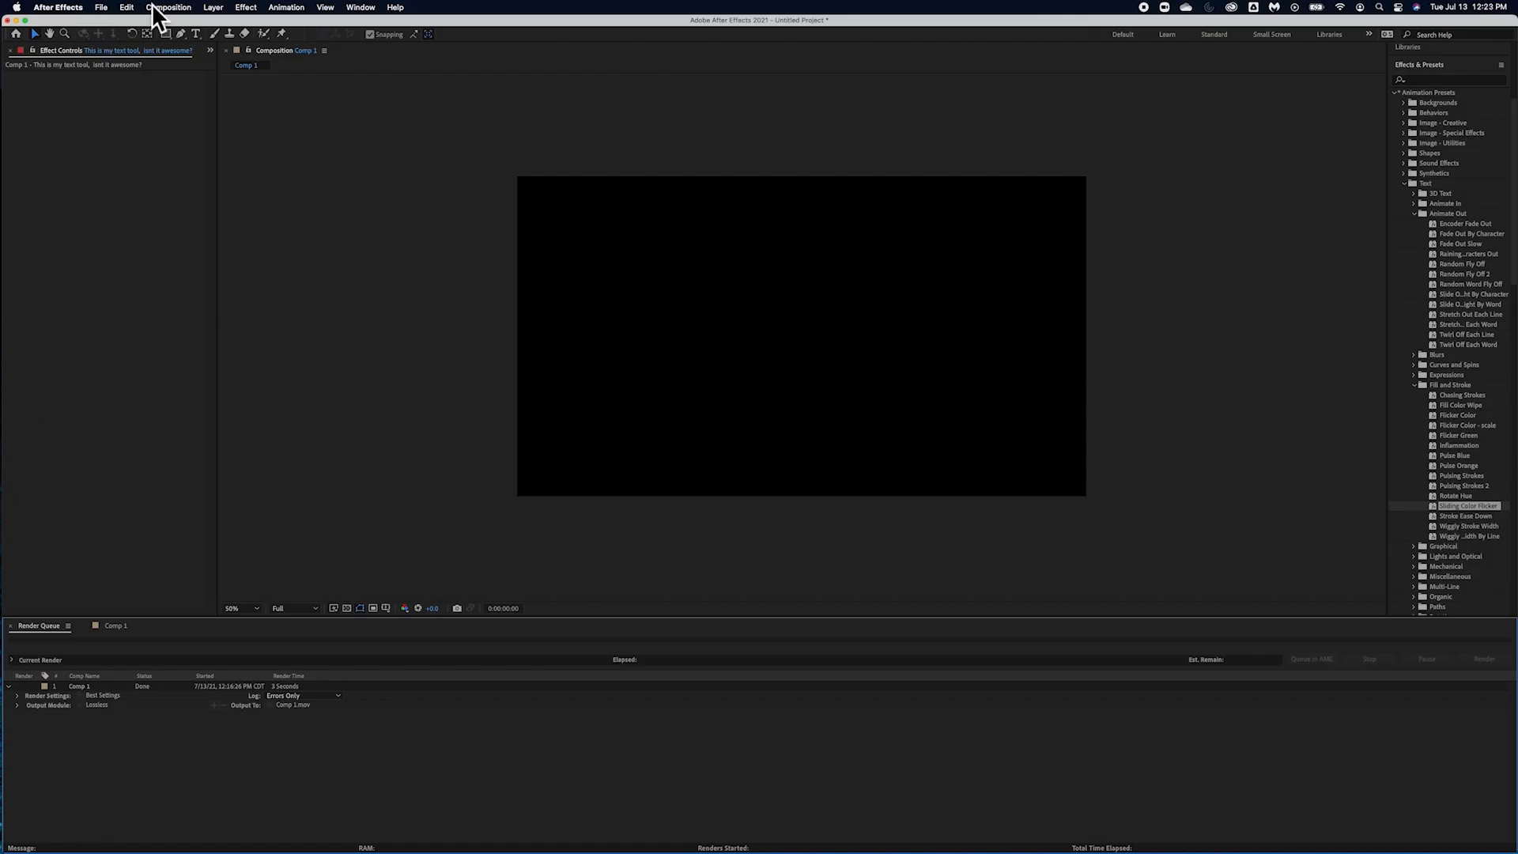
left_click(107, 628)
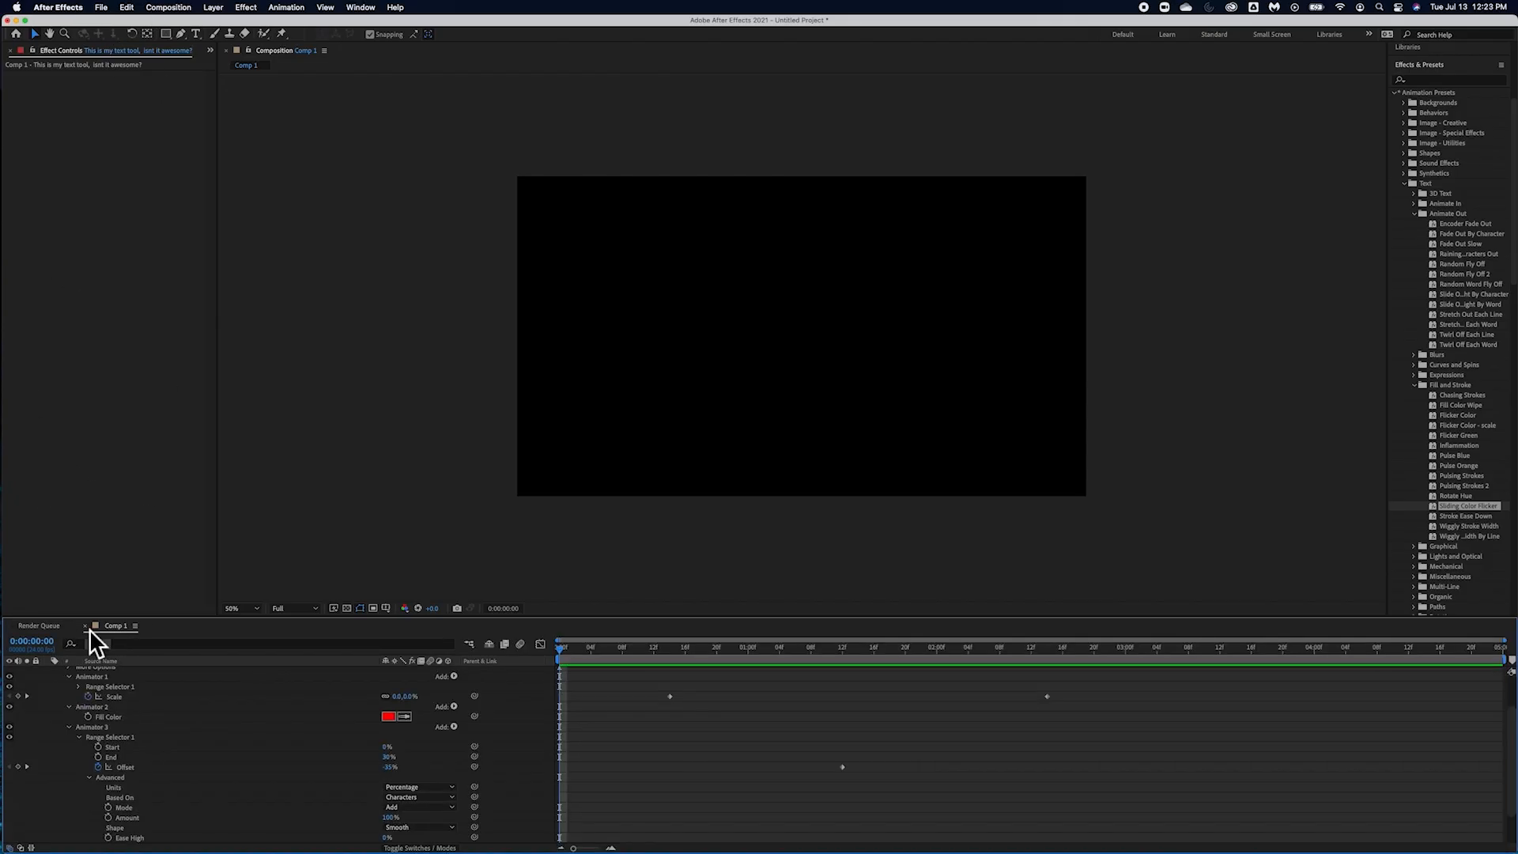
left_click_drag(563, 652, 344, 671)
left_click(85, 626)
left_click(122, 267)
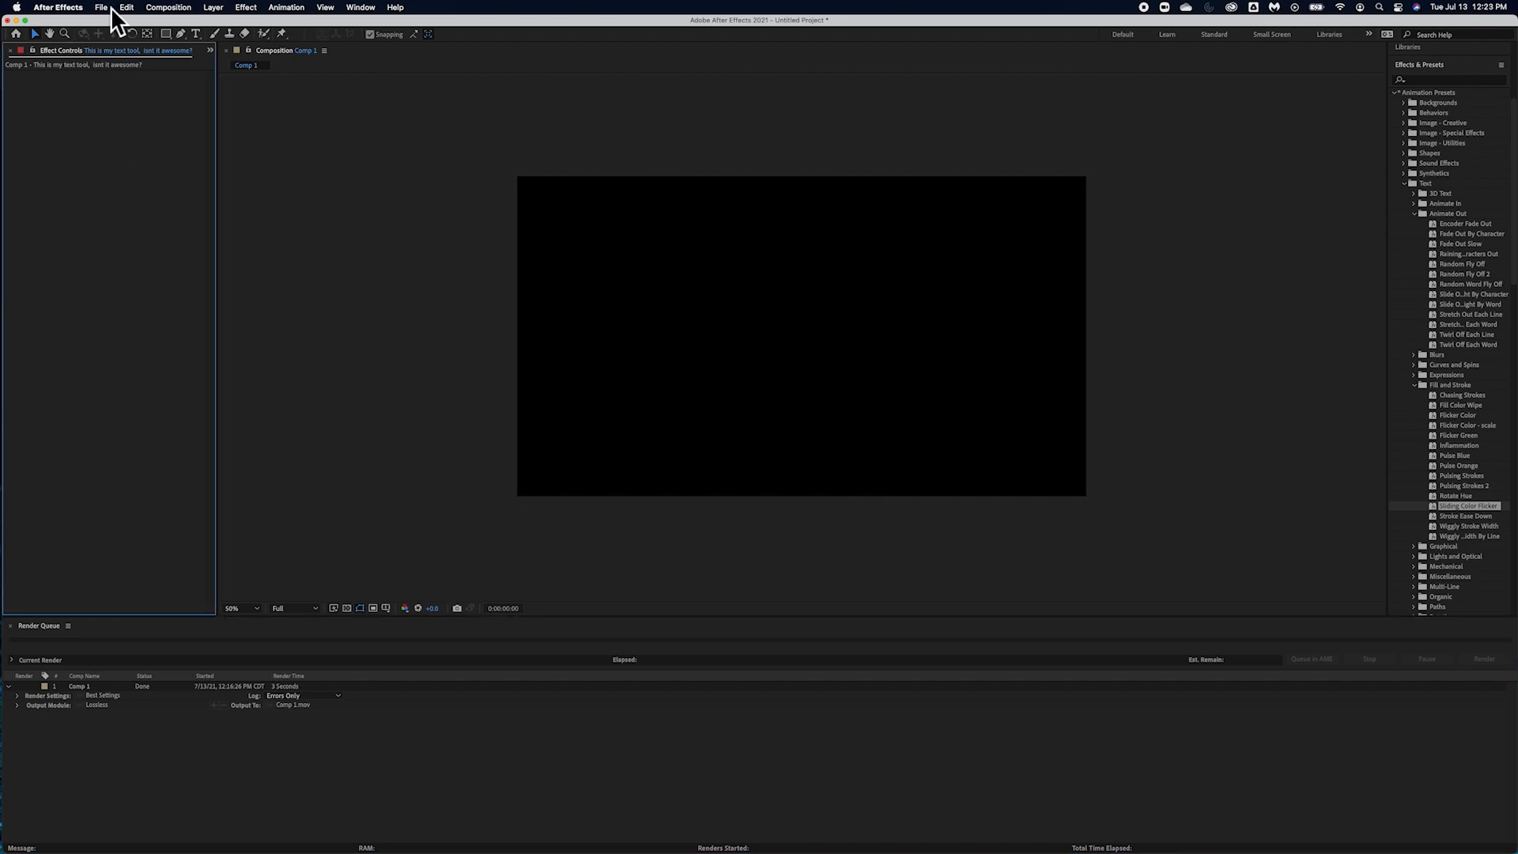
Step: Import the three Pexels MP4 clips from the Text & Transitions folder into the project
left_click(213, 51)
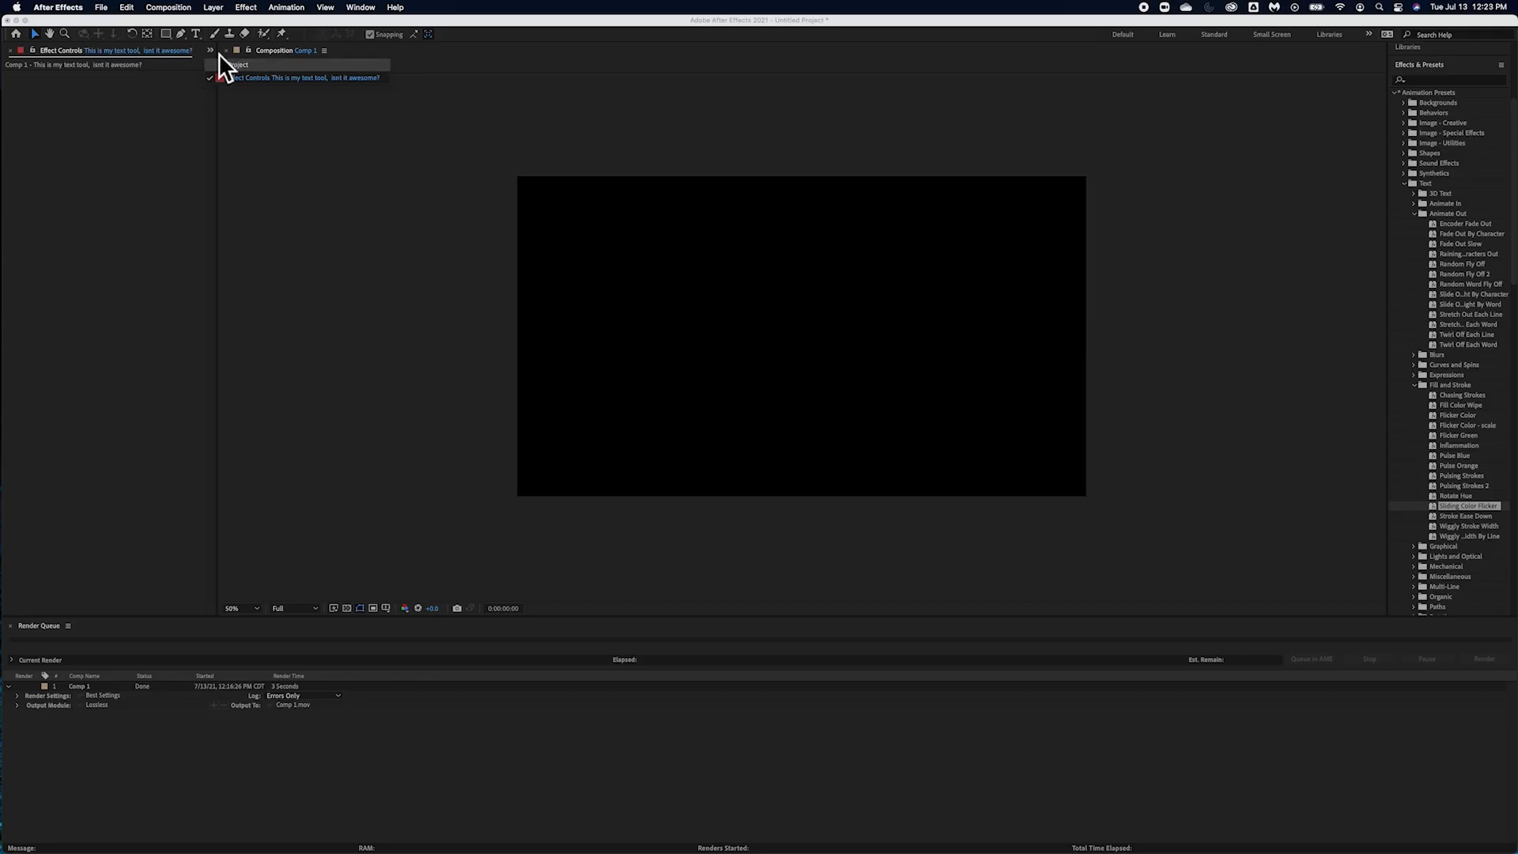
left_click(230, 64)
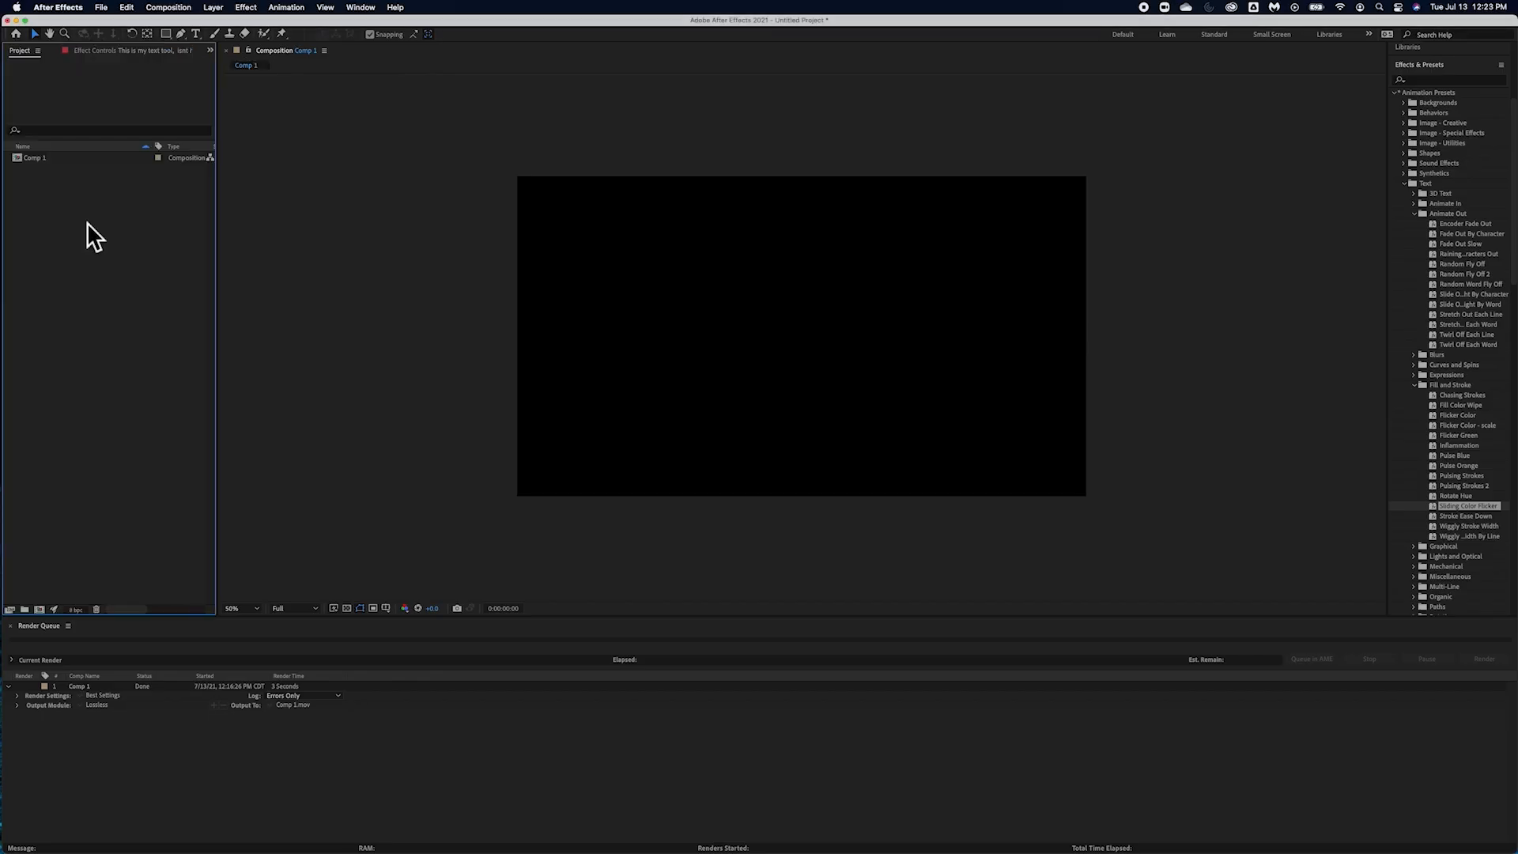
key("super+i")
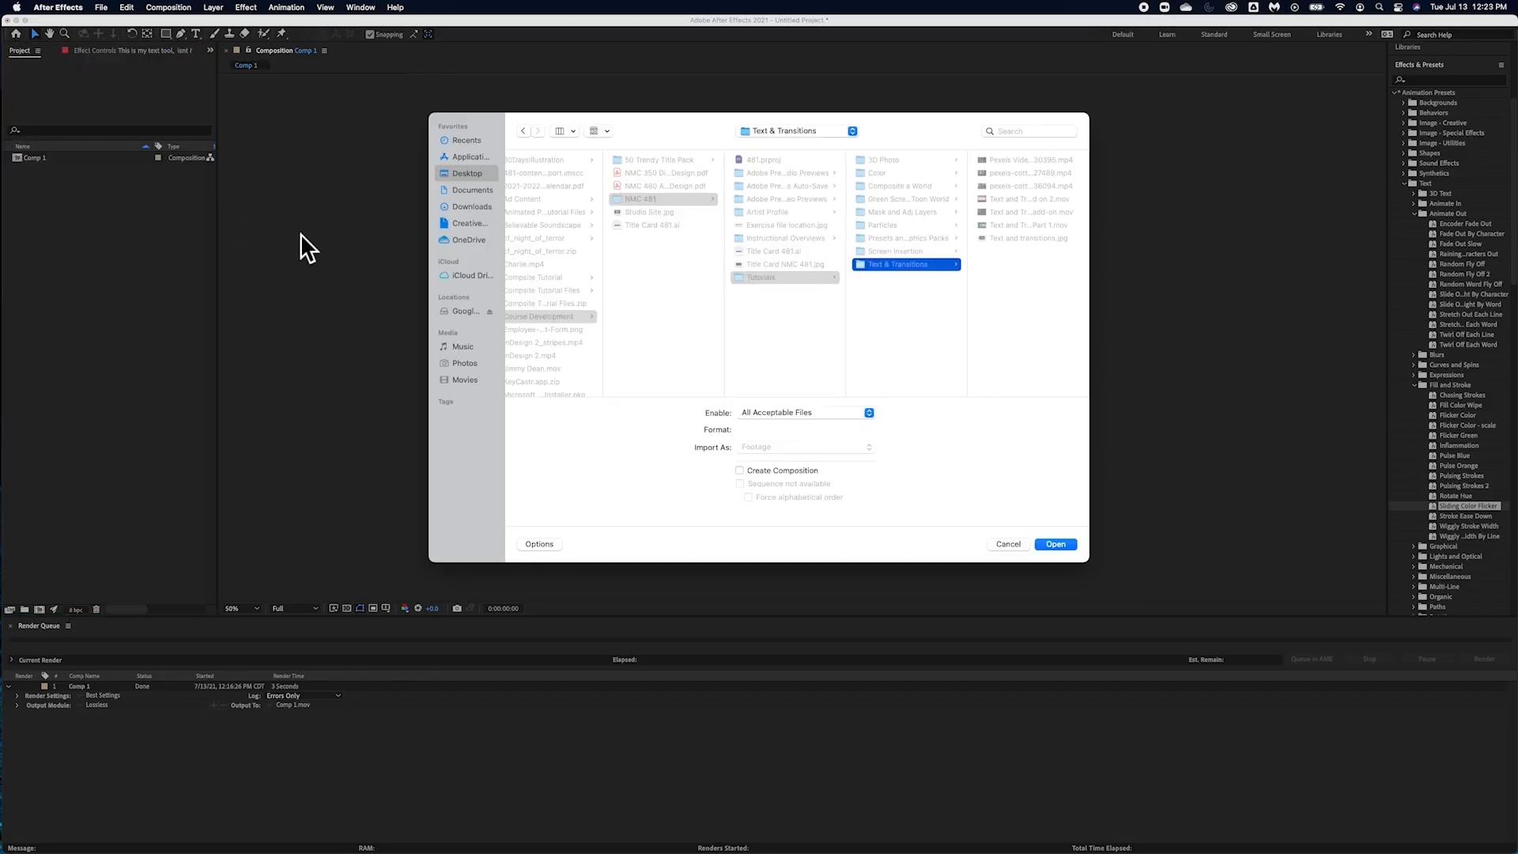
scroll(541, 229, "left", 1)
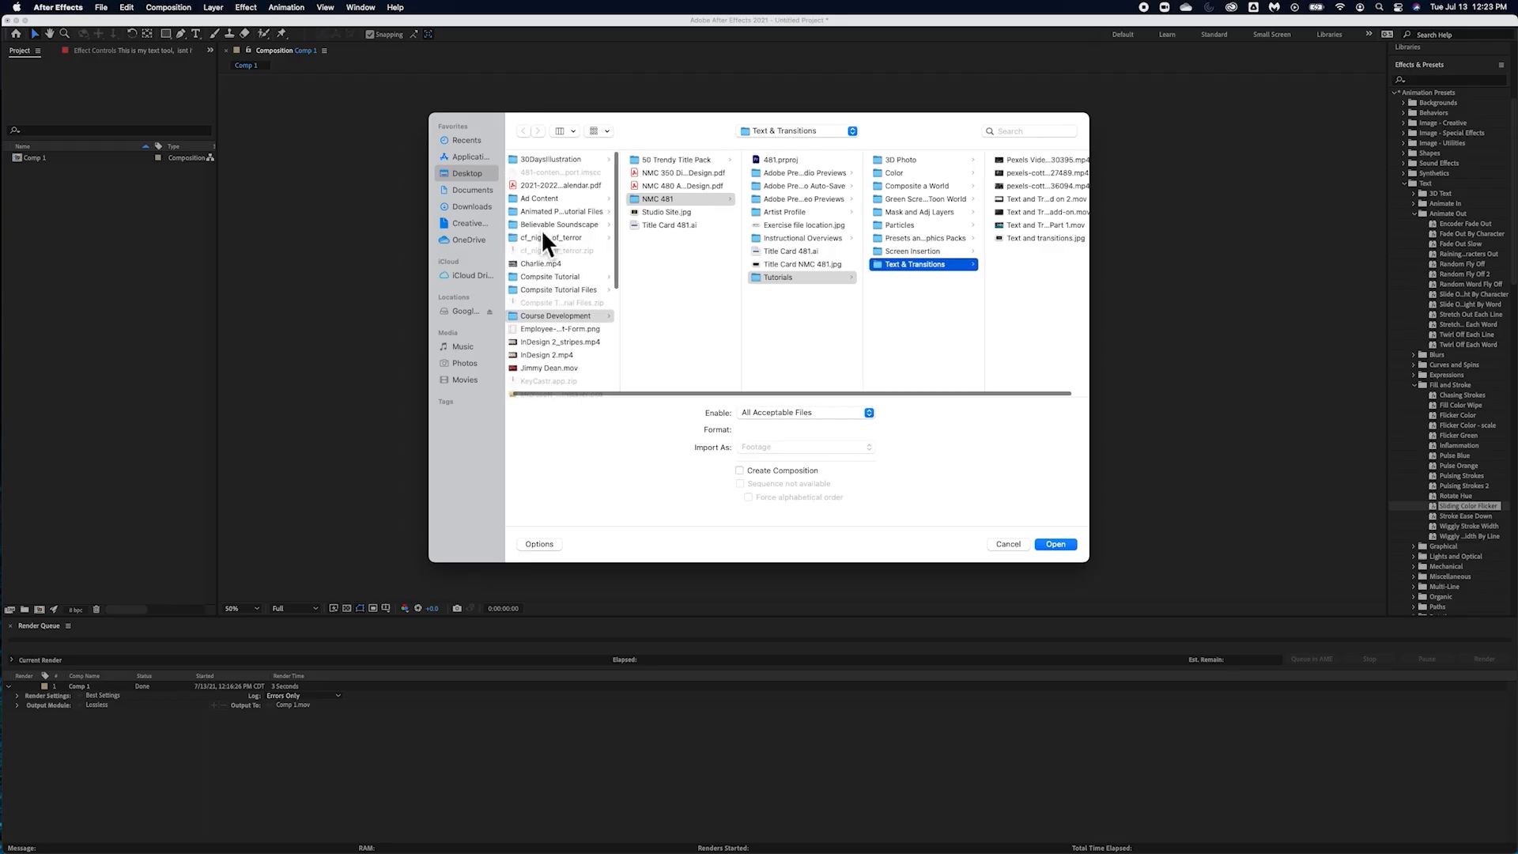
scroll(1028, 218, "right", 1)
left_click(1017, 189)
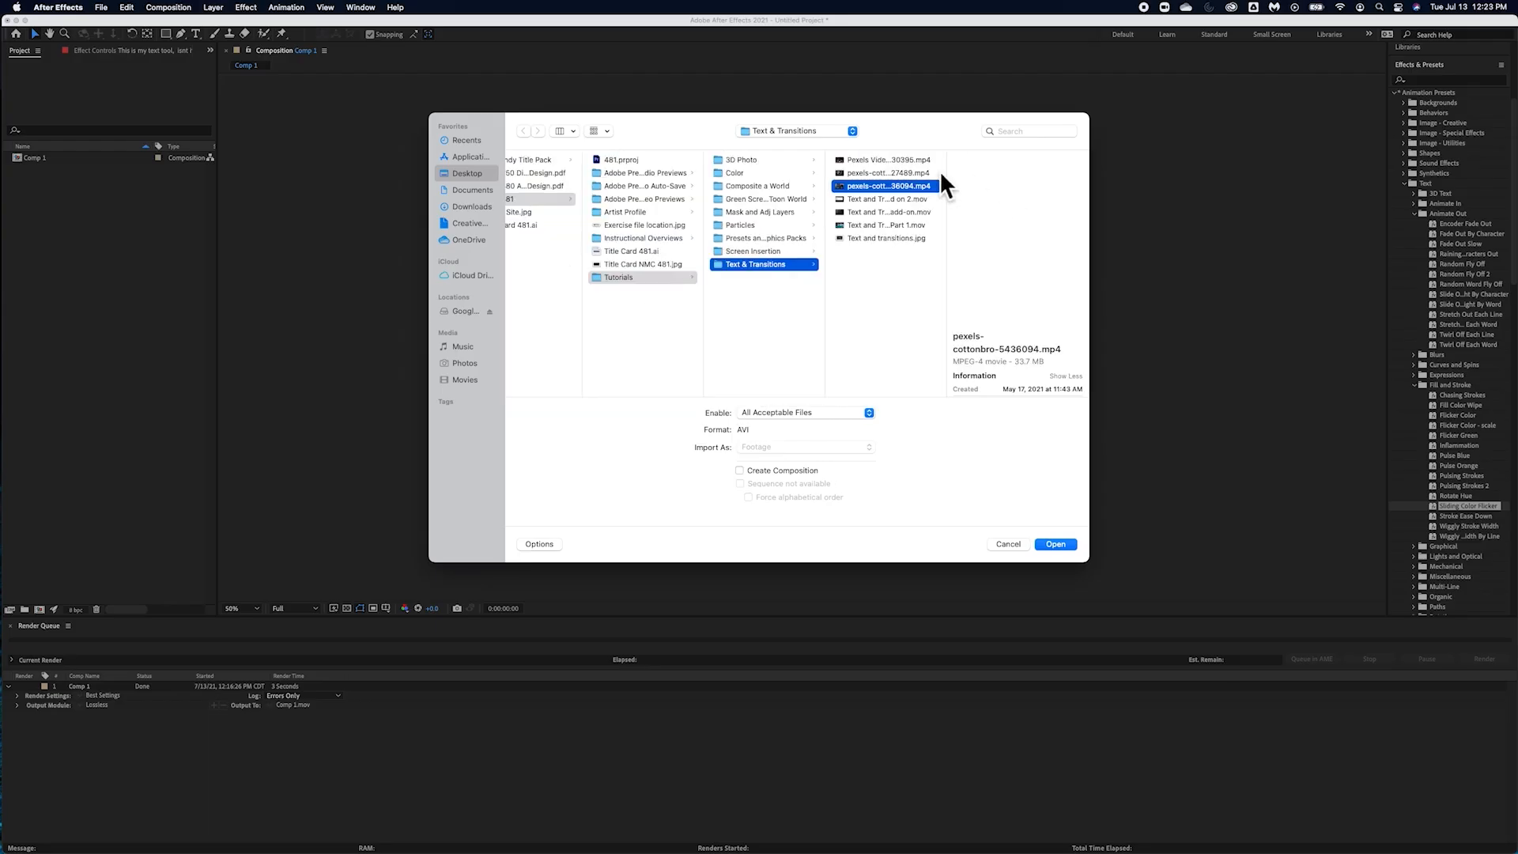
left_click(907, 173, "shift")
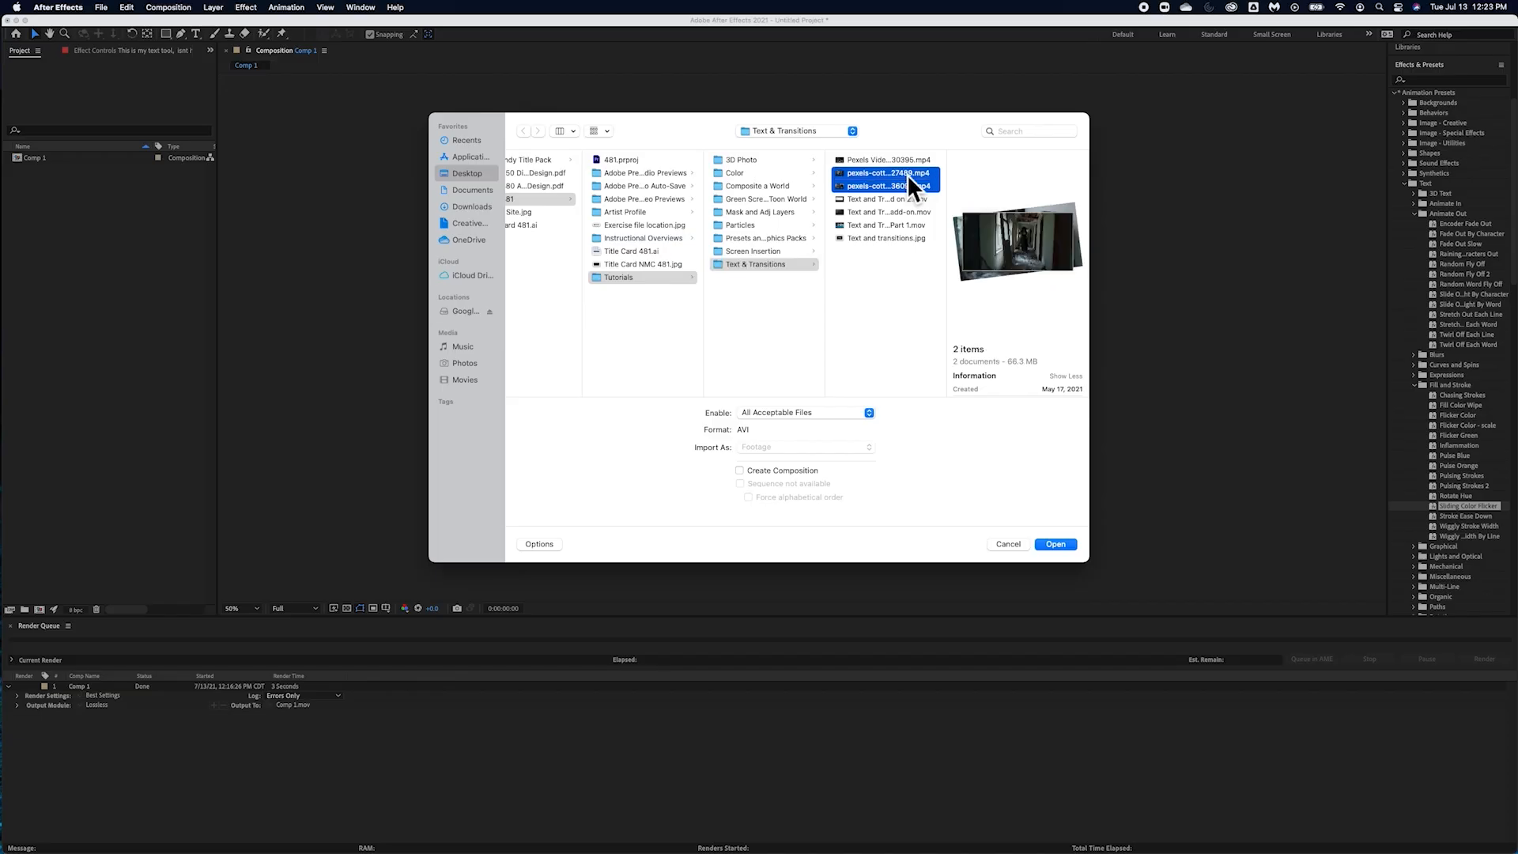
left_click(908, 163, "shift")
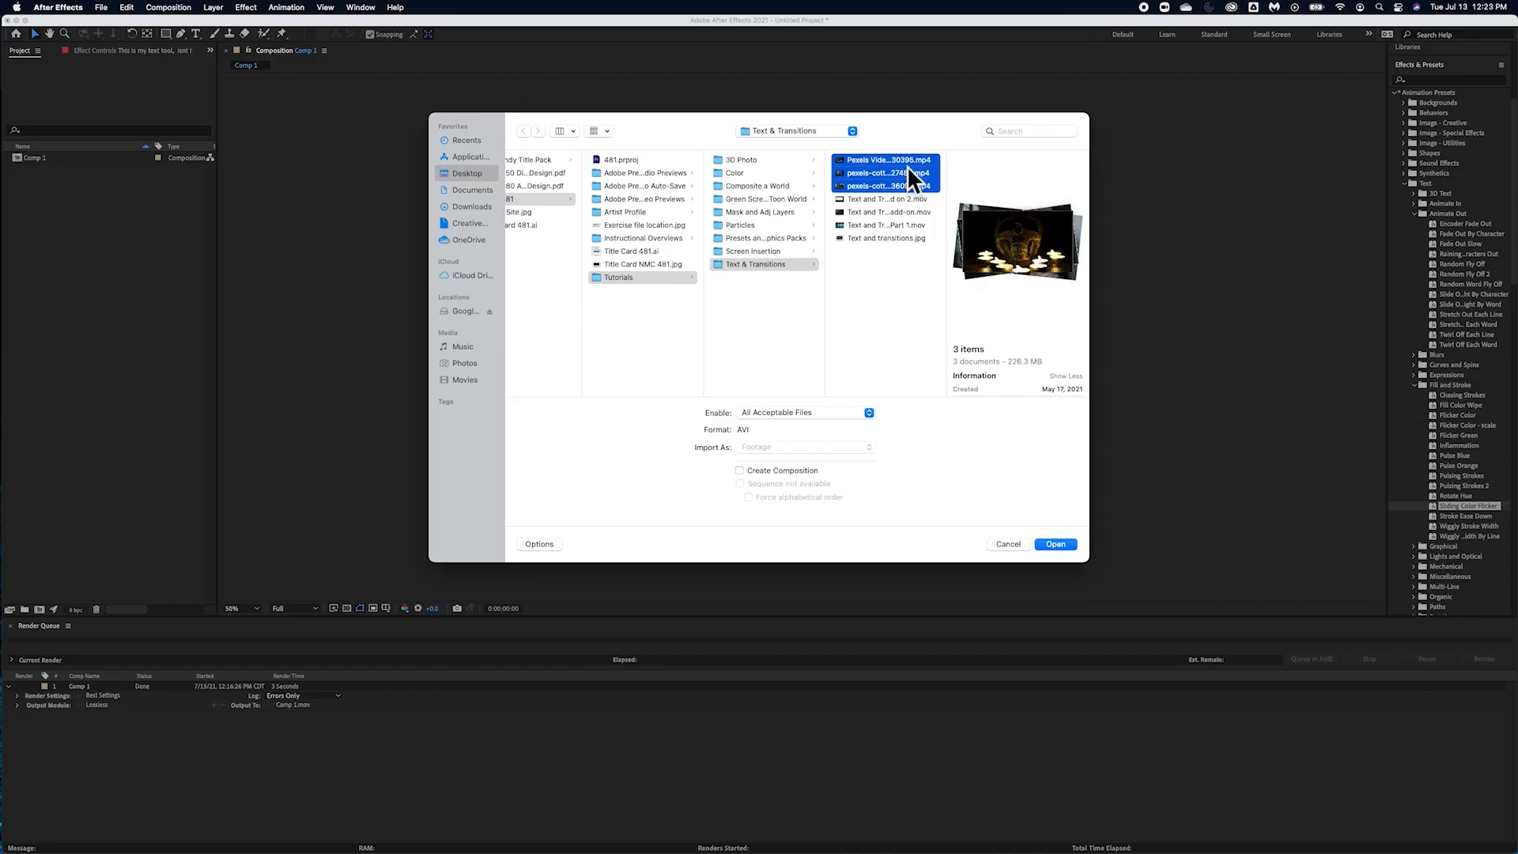
left_click(1055, 544)
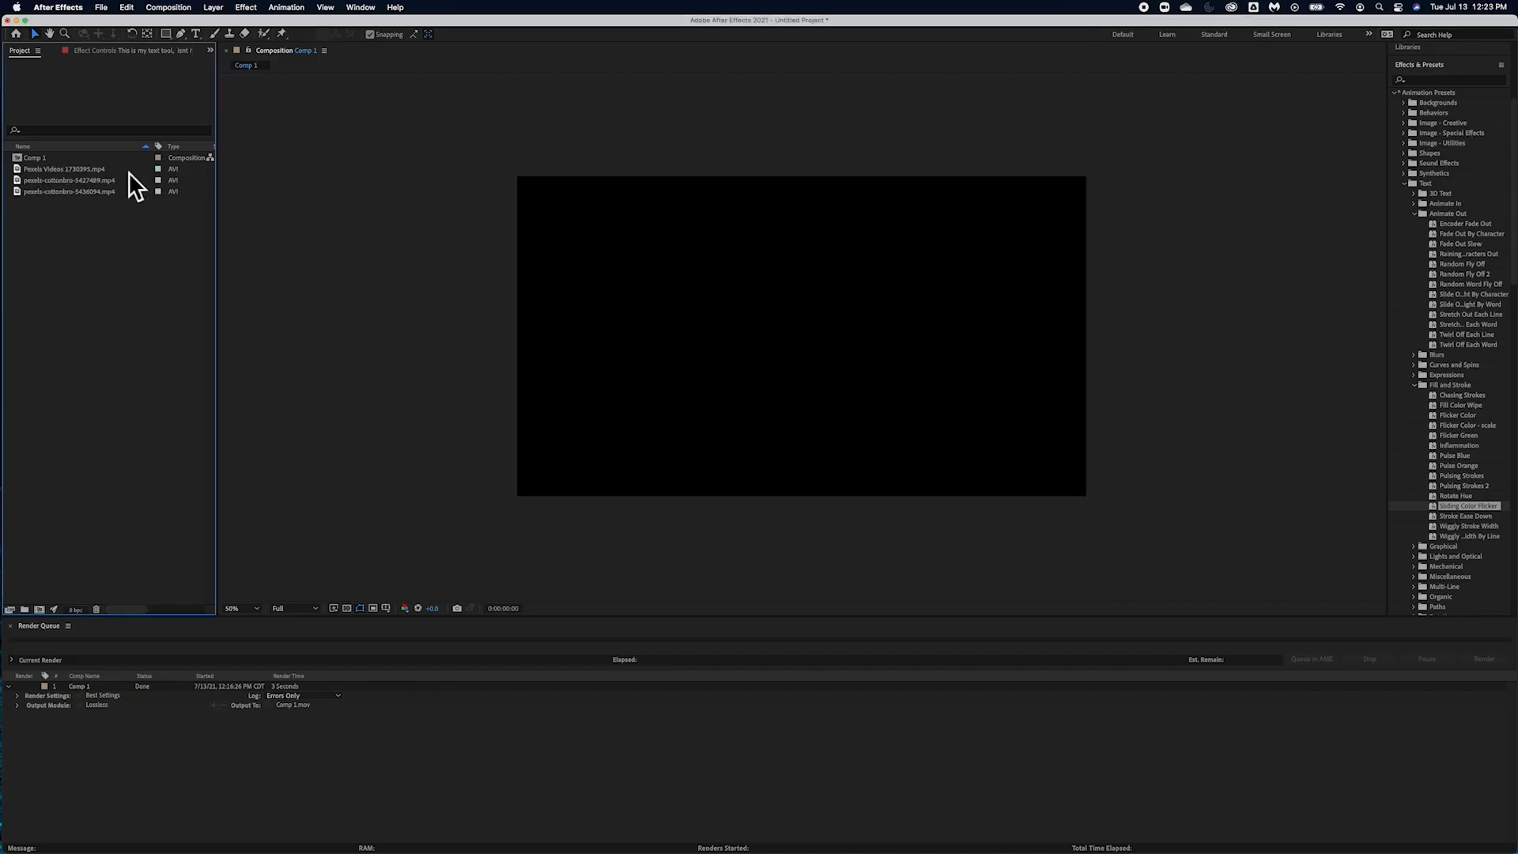
left_click(50, 173)
left_click(52, 181)
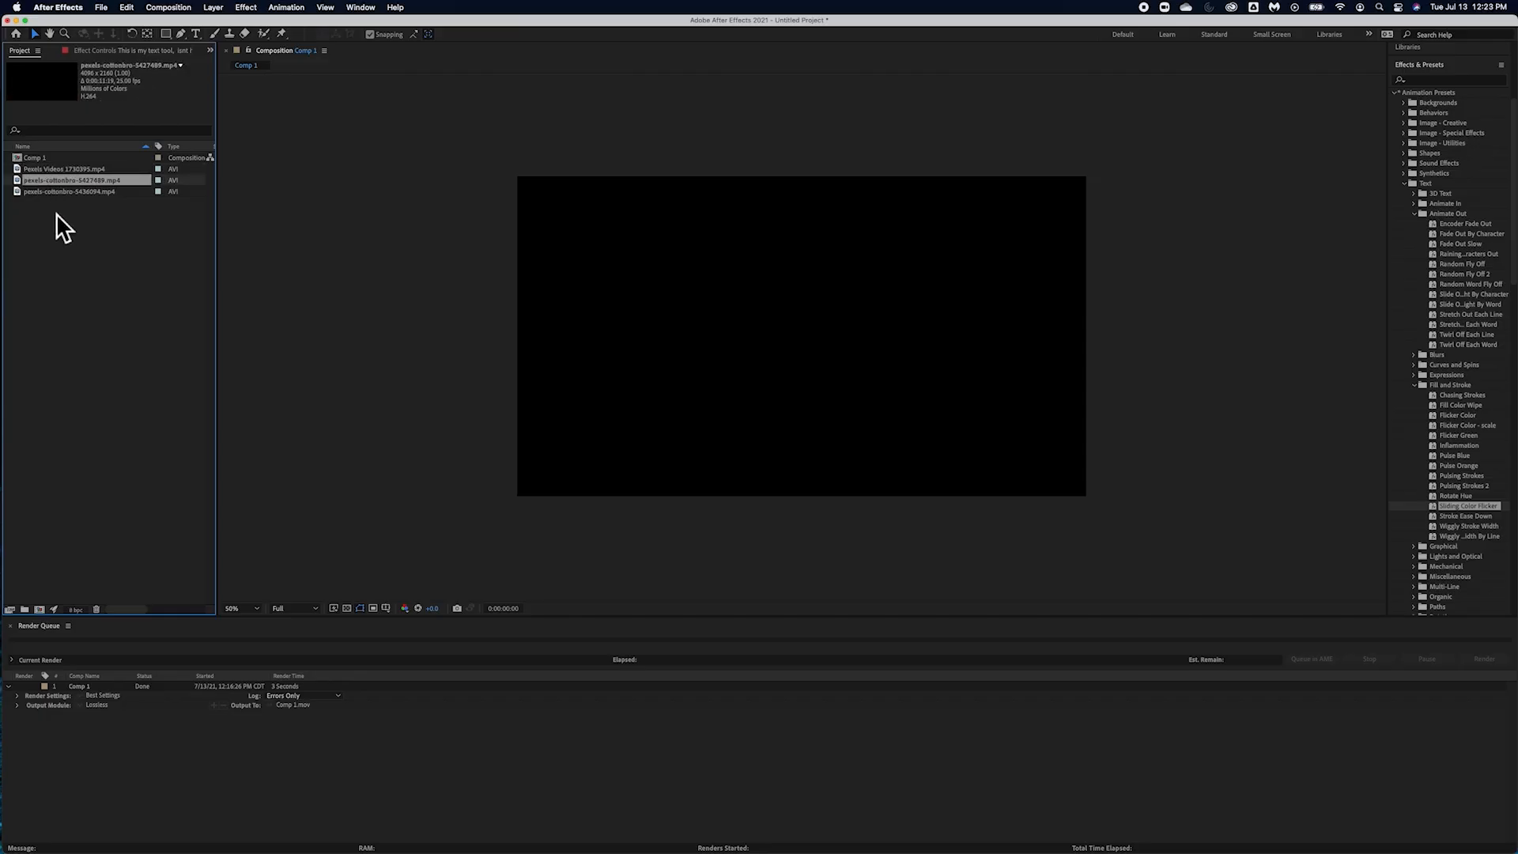
left_click_drag(55, 214, 44, 170)
left_click(102, 465)
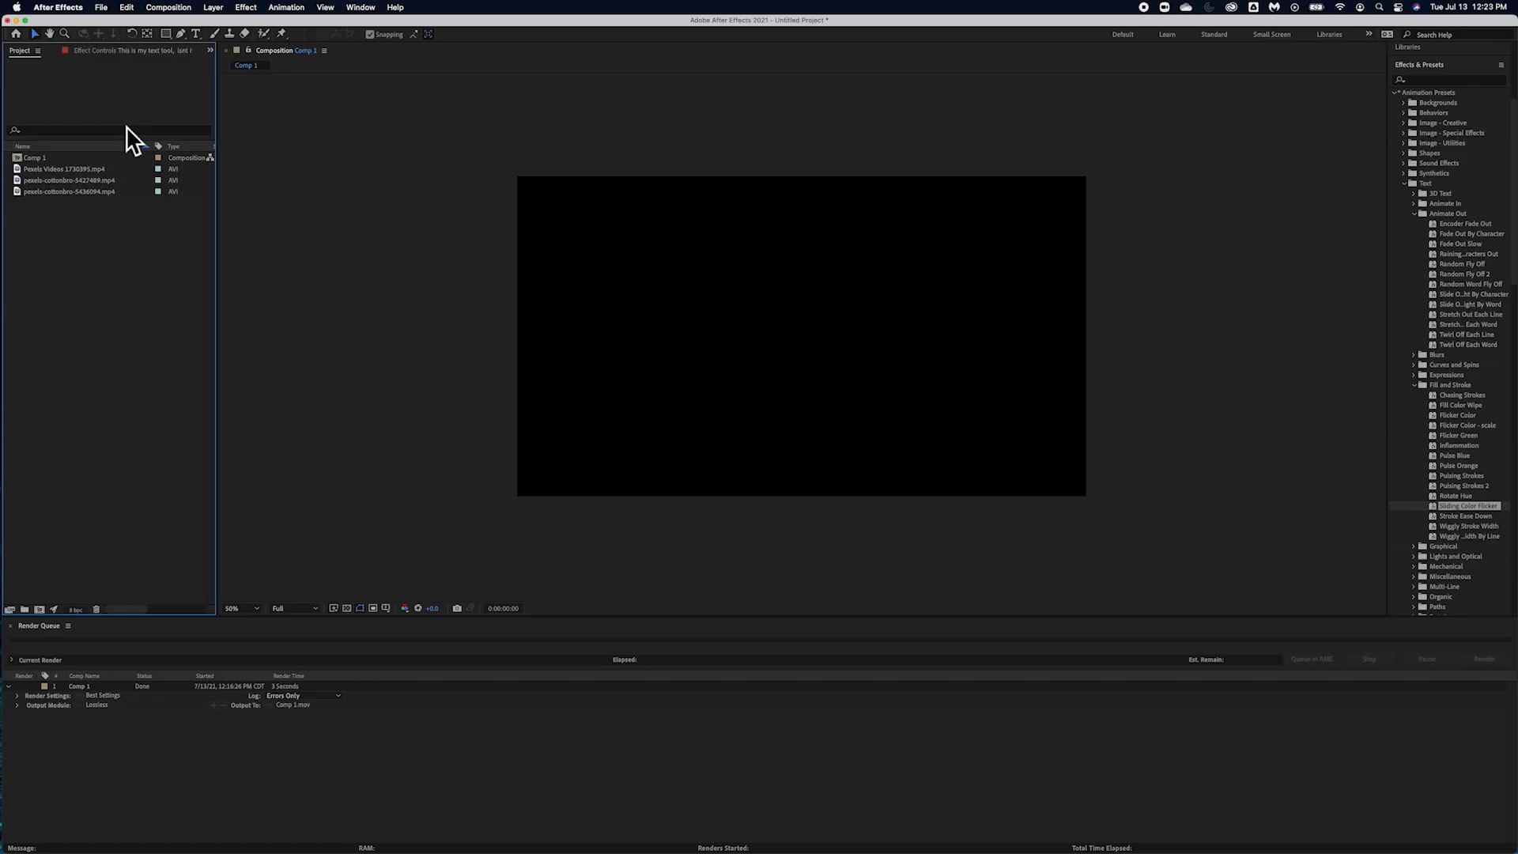
Step: Create a new composition named "transitions" with a duration of 0:00:10:00
left_click(182, 9)
left_click(188, 24)
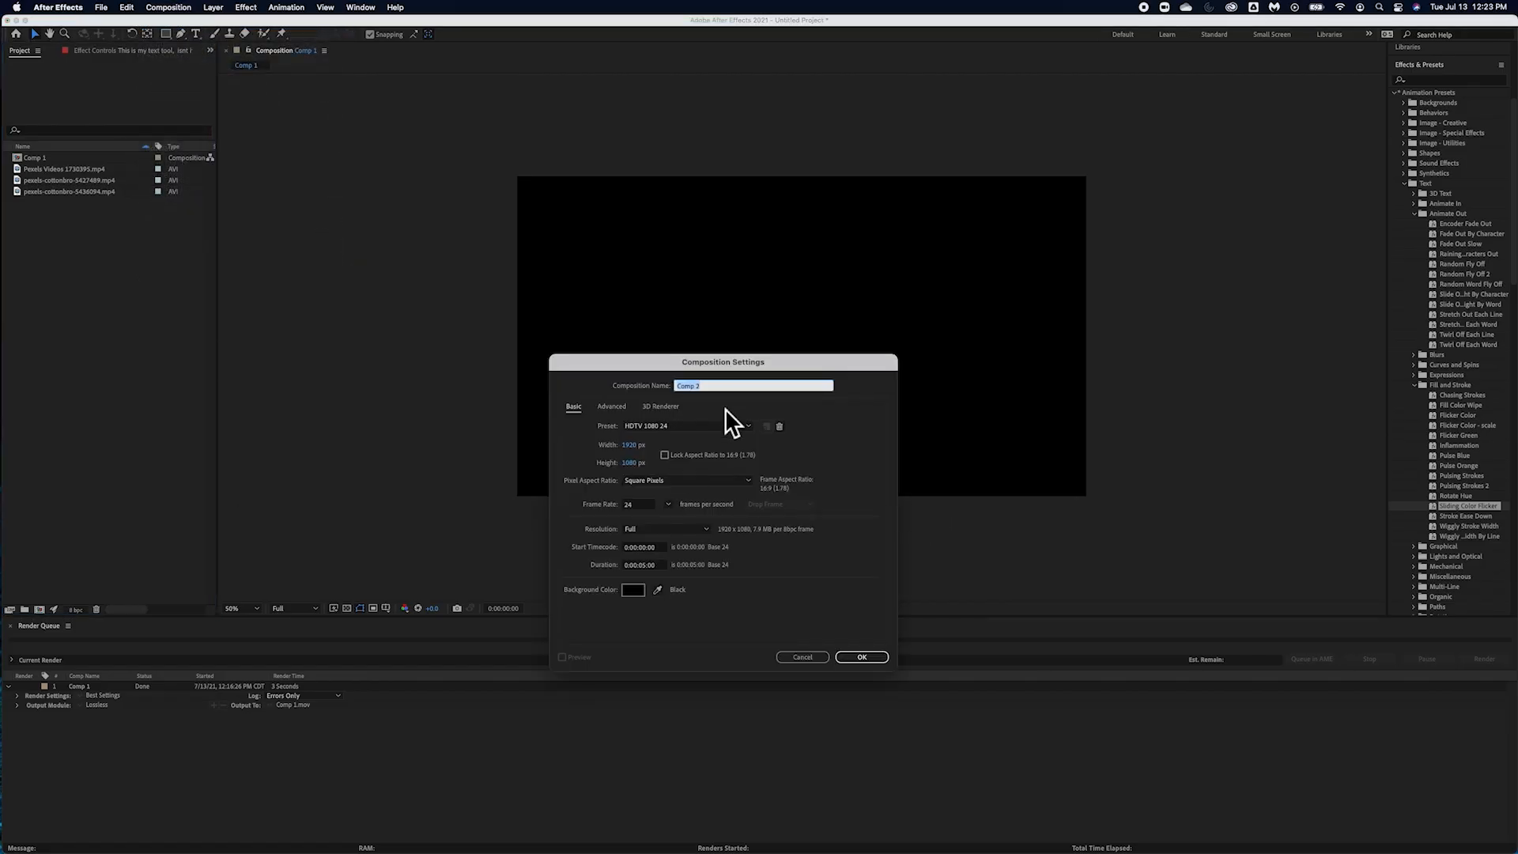
type("transitions")
left_click(644, 566)
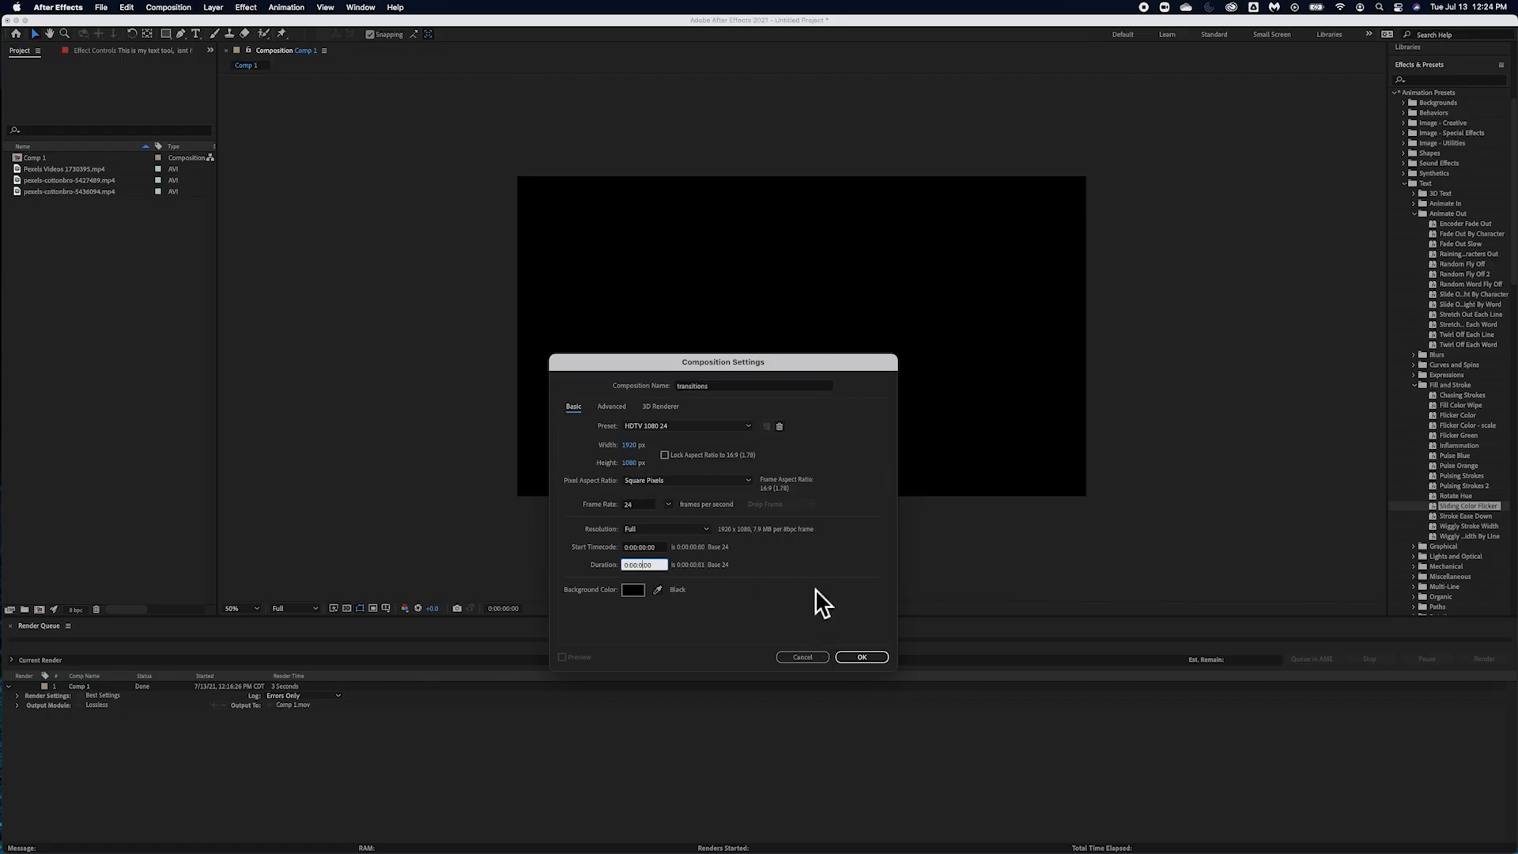
left_click(862, 659)
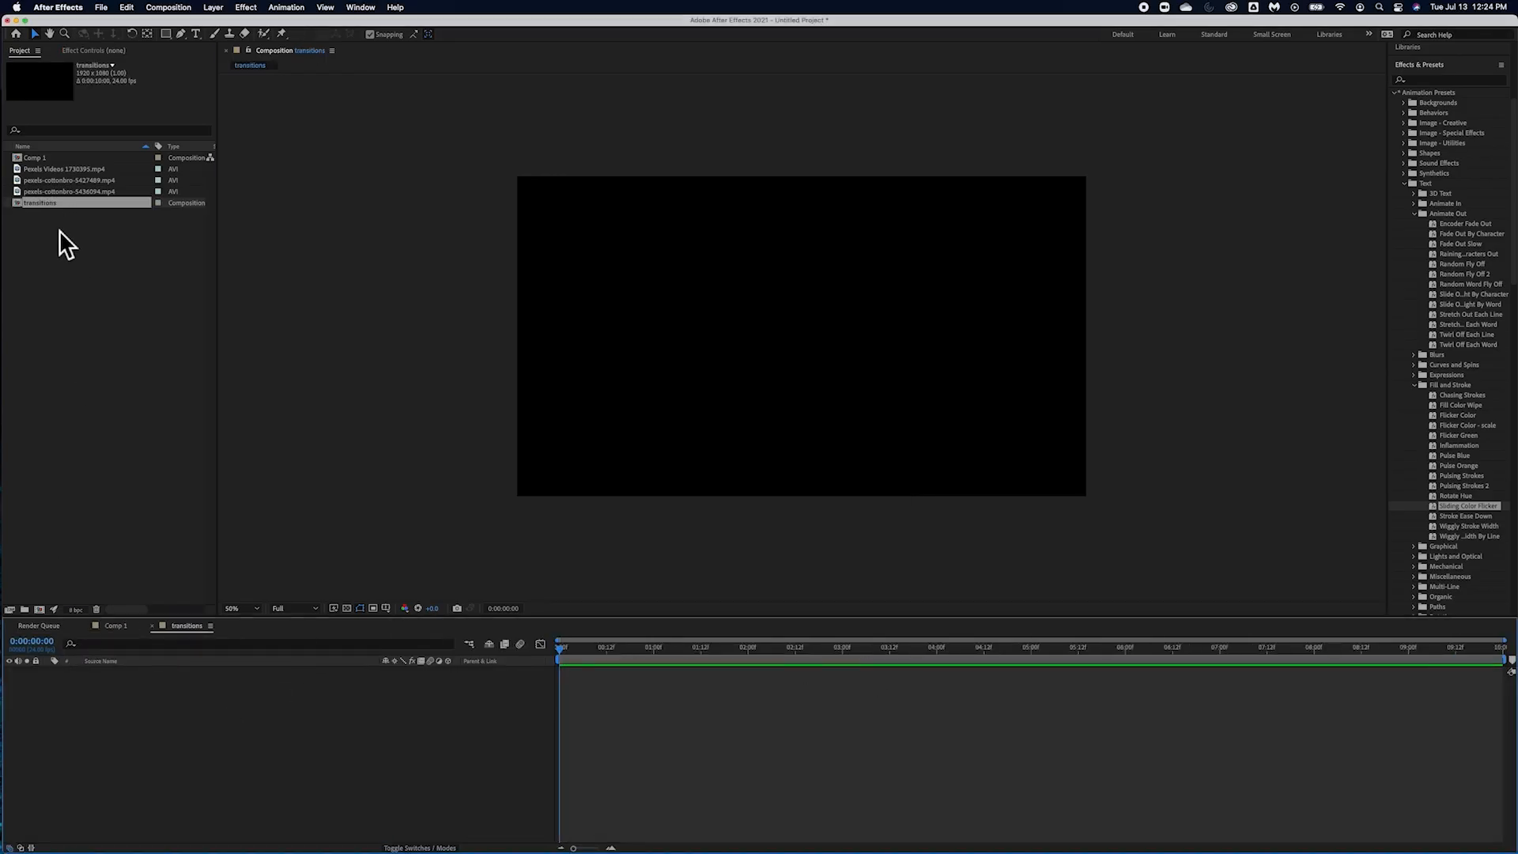
Step: Add all three imported Pexels clips as layers to the transitions composition
left_click(65, 169)
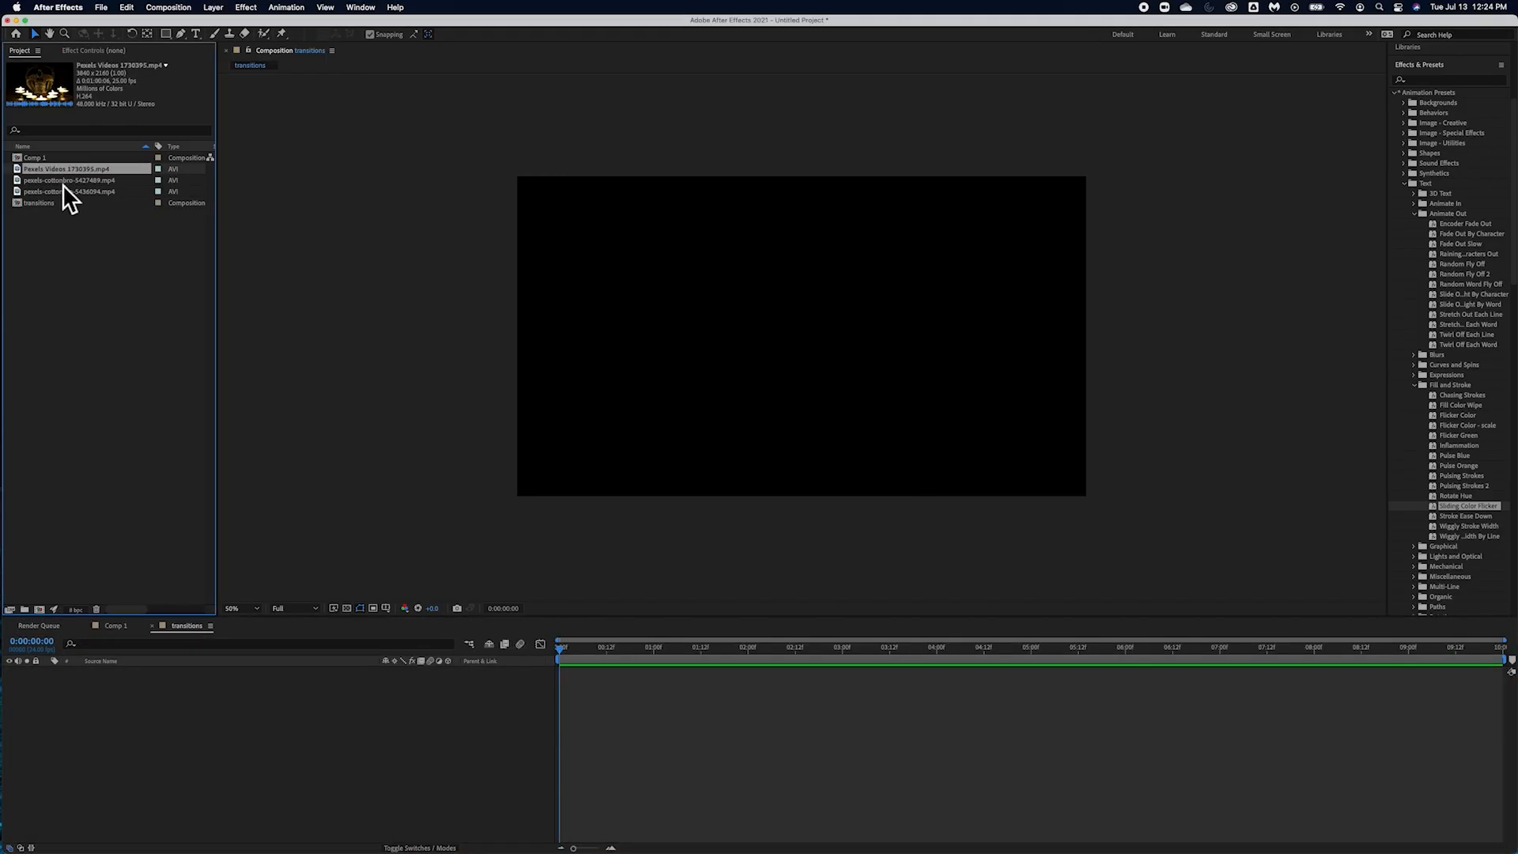
left_click(63, 181, "shift")
left_click(65, 192, "shift")
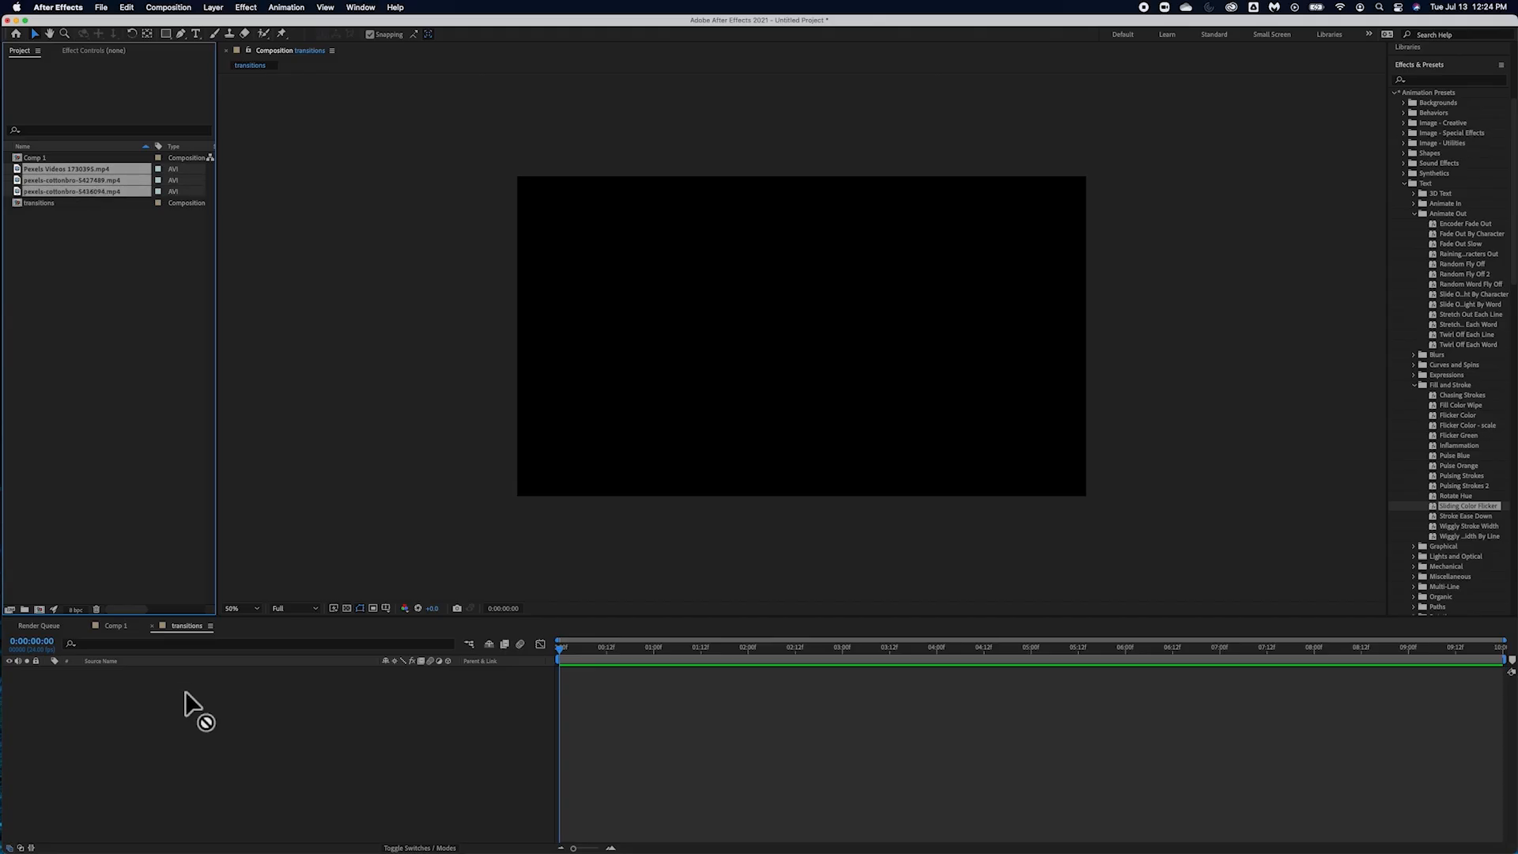
left_click_drag(185, 690, 190, 690)
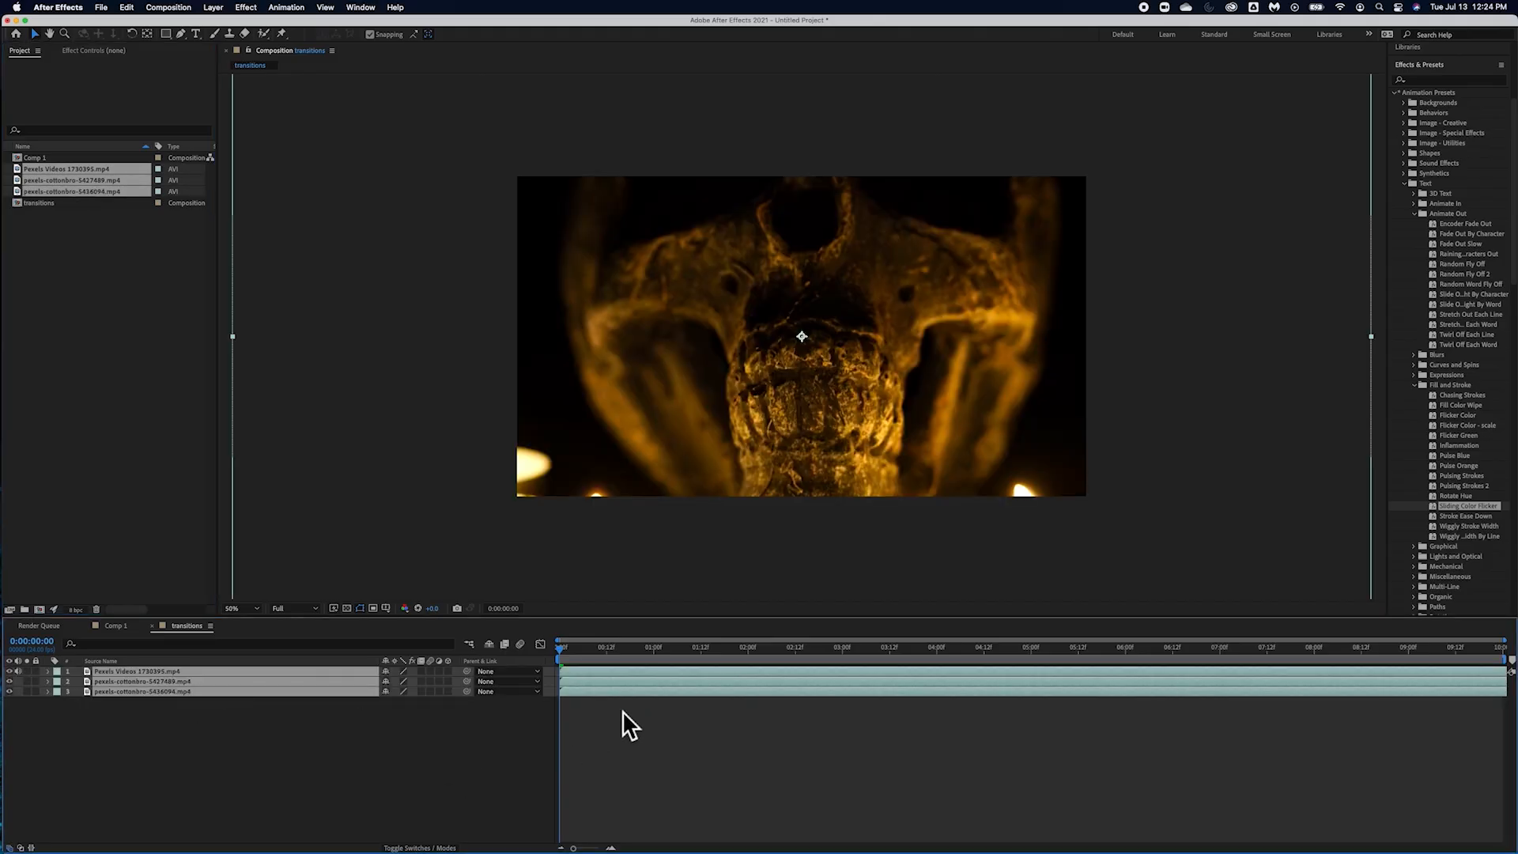
left_click(371, 764)
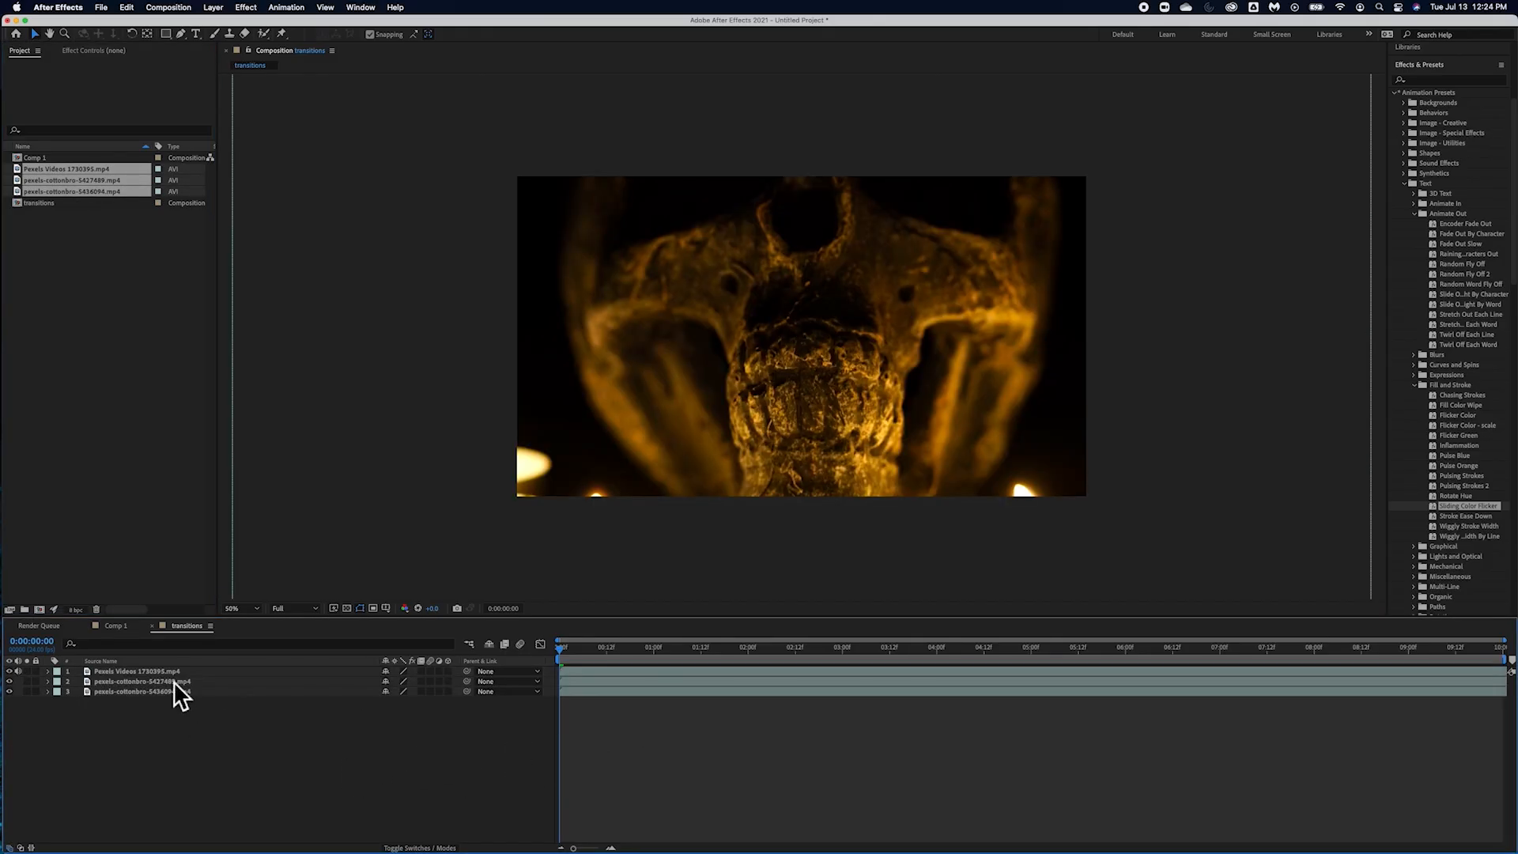
Step: Scale the topmost skull-and-candles layer down to 51% so it fits the composition frame
left_click(178, 672)
left_click(151, 681)
left_click(153, 670)
key("s")
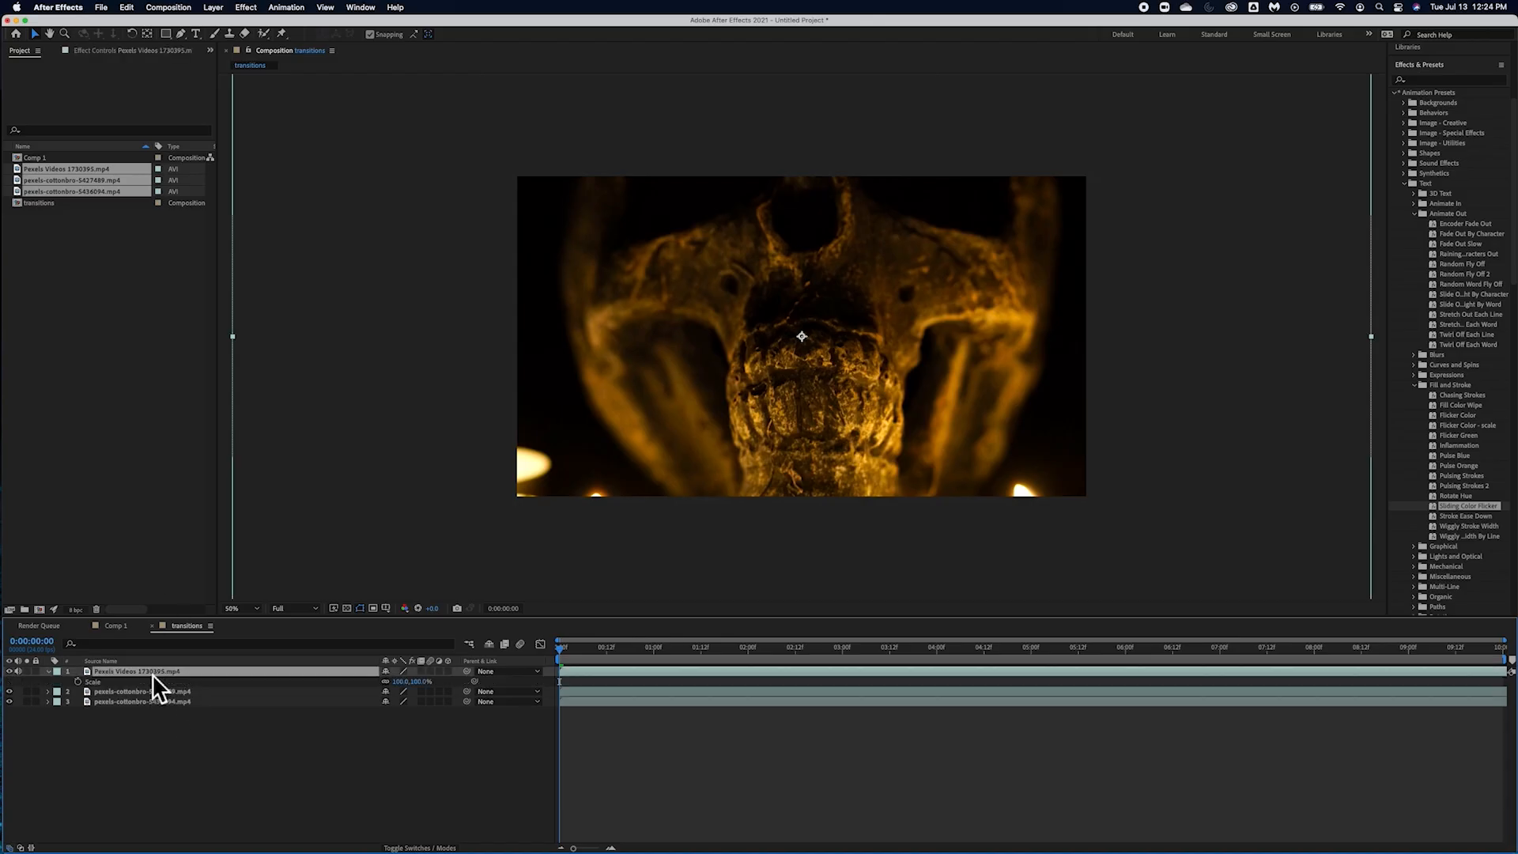
left_click_drag(405, 681, 371, 684)
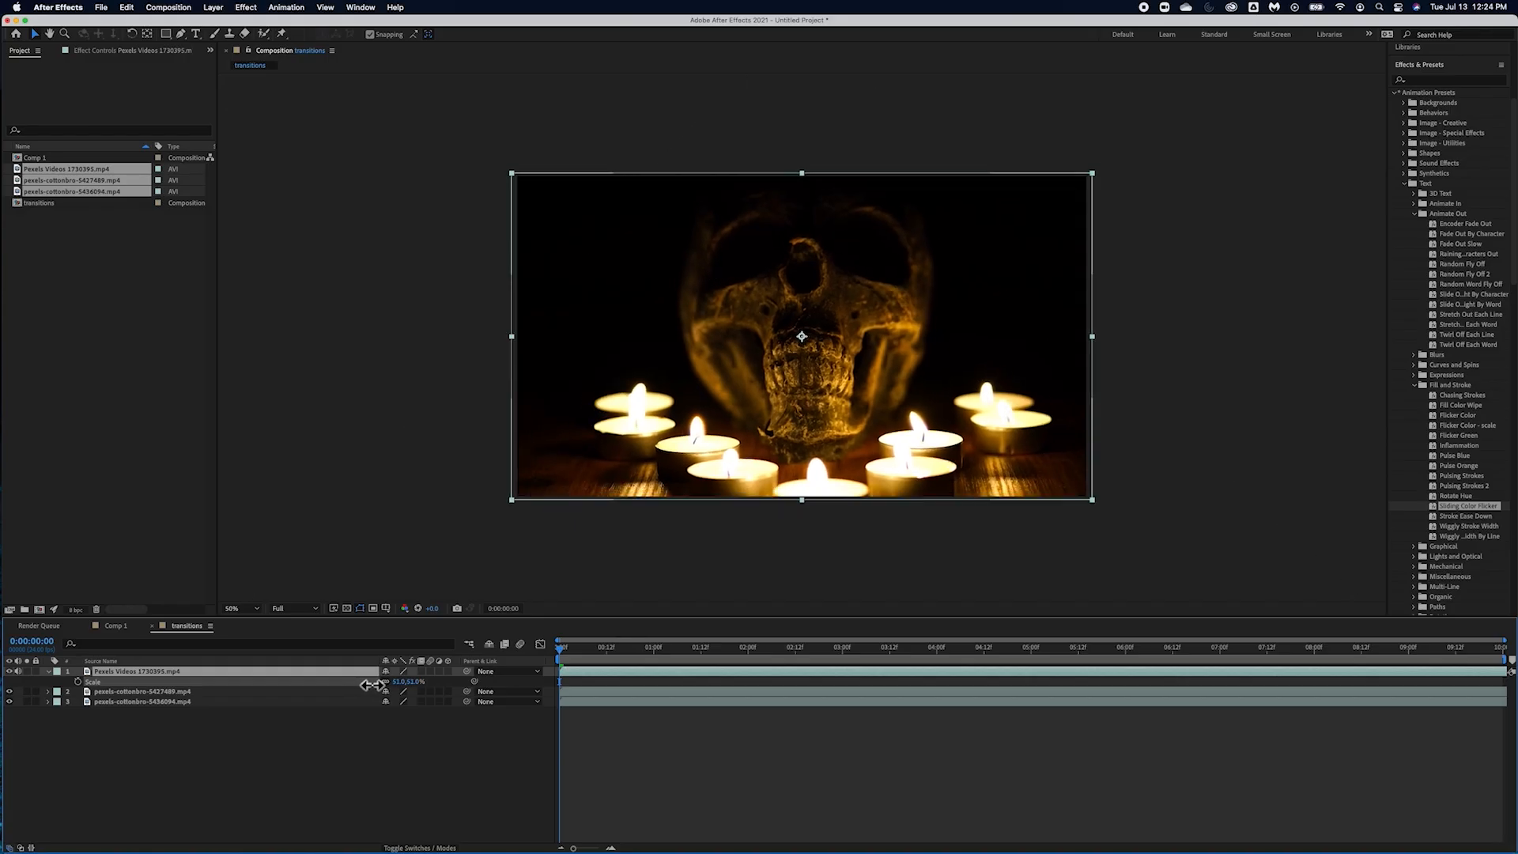
Step: Scale the second clip layer to 52% and the third clip layer to 53%
left_click(147, 696)
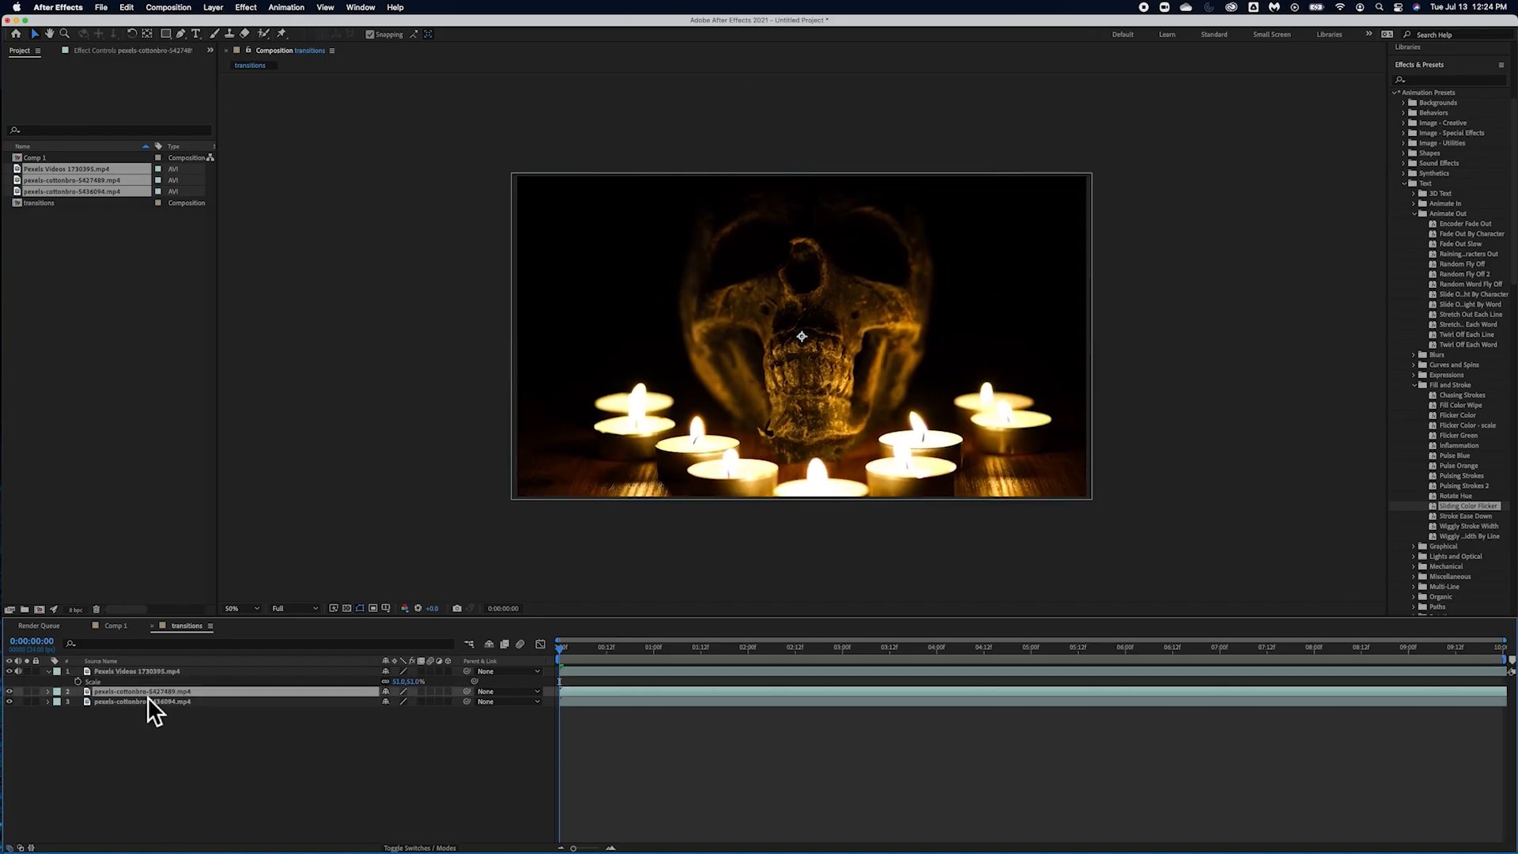
key("s")
left_click_drag(407, 702, 372, 726)
left_click(193, 712)
key("s")
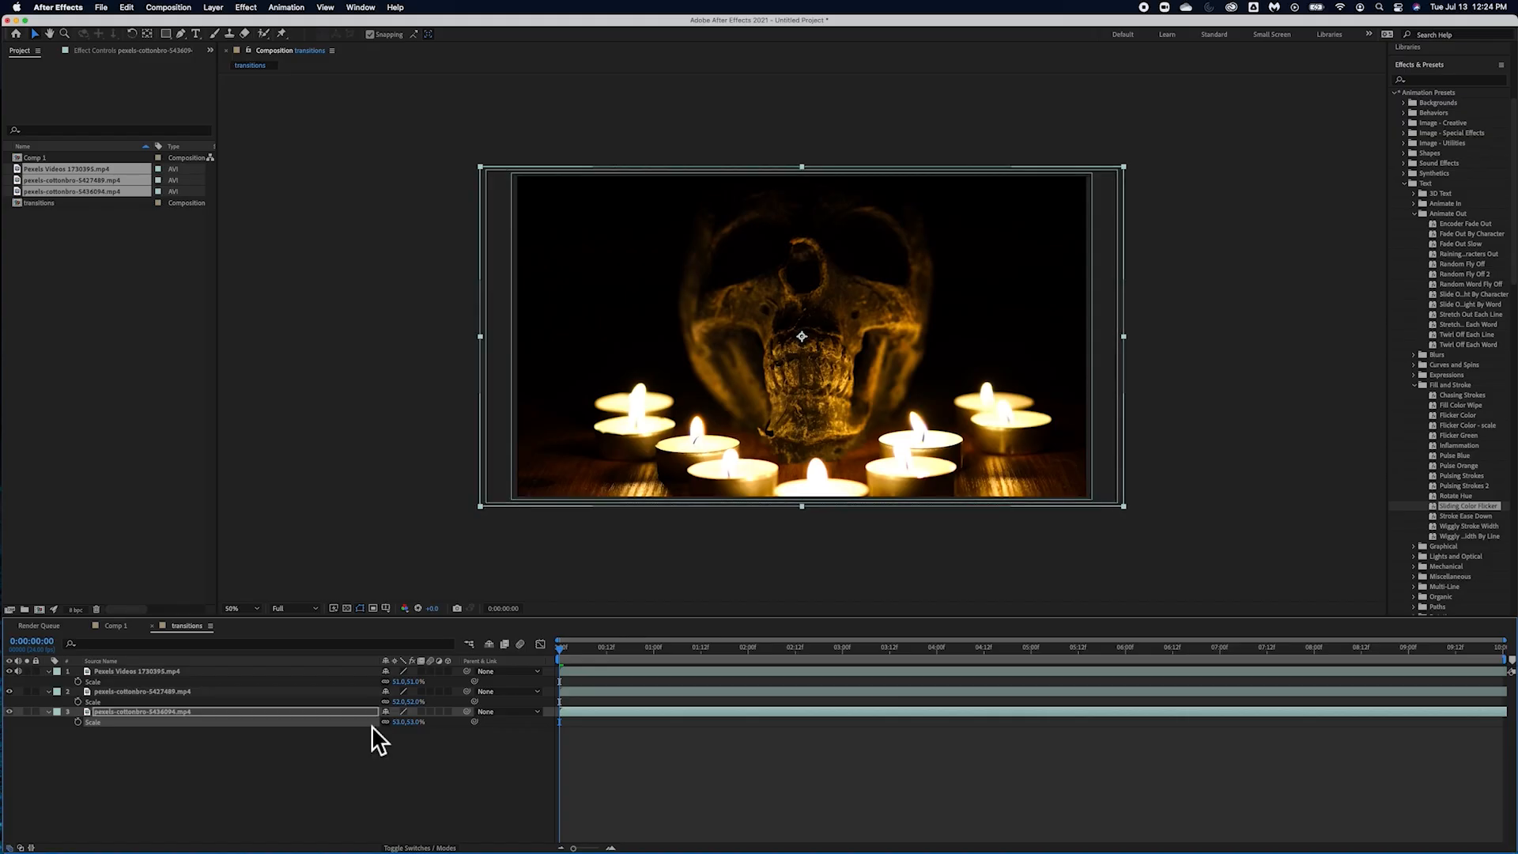
left_click(339, 783)
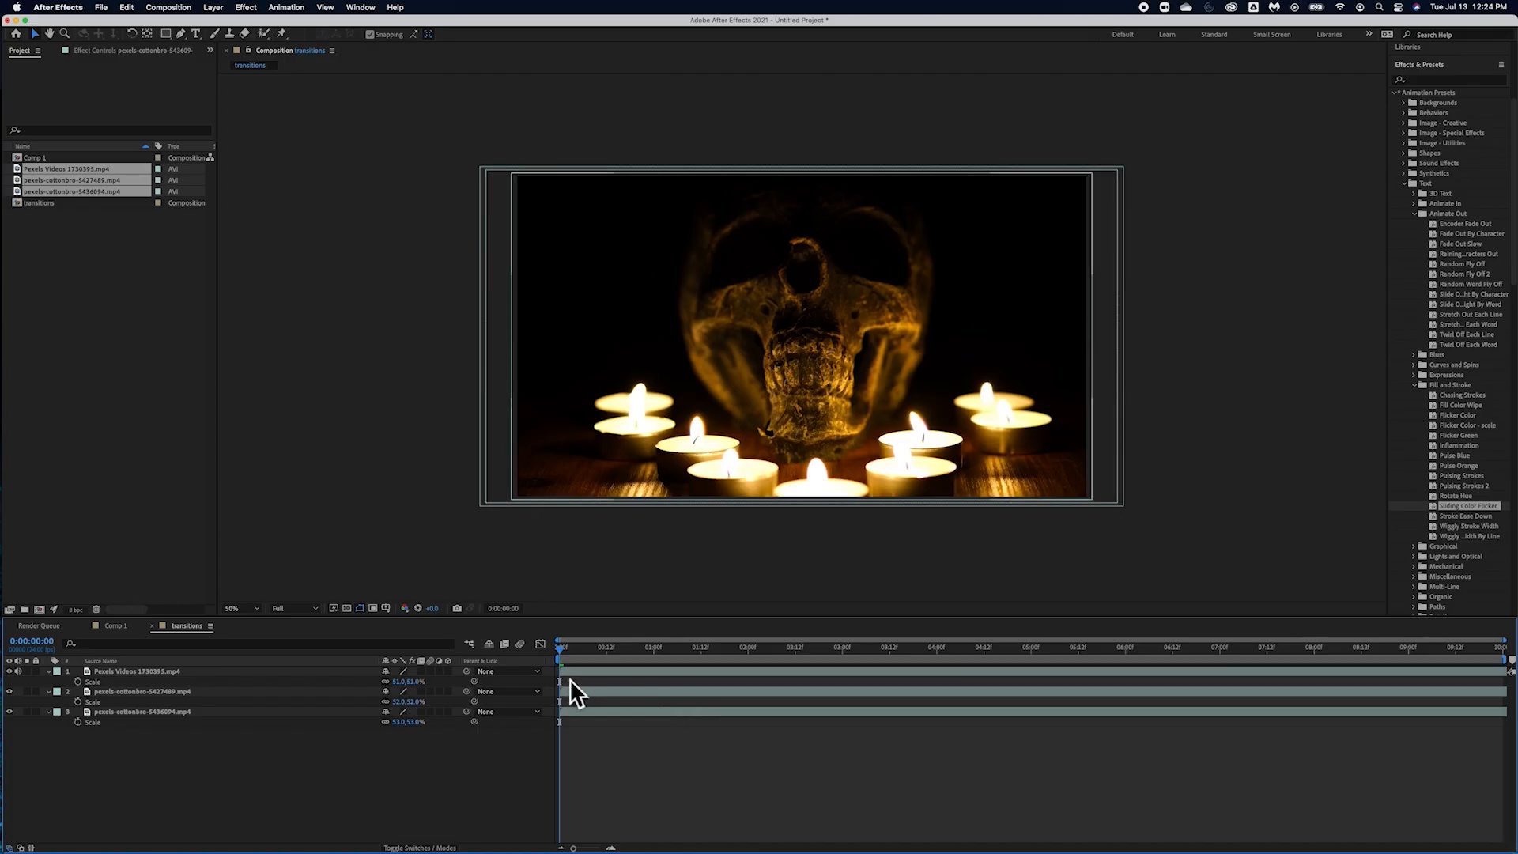
Step: Shift and trim the second clip layer so it plays from about 2.6 to 7.2 seconds
left_click_drag(569, 694, 697, 697)
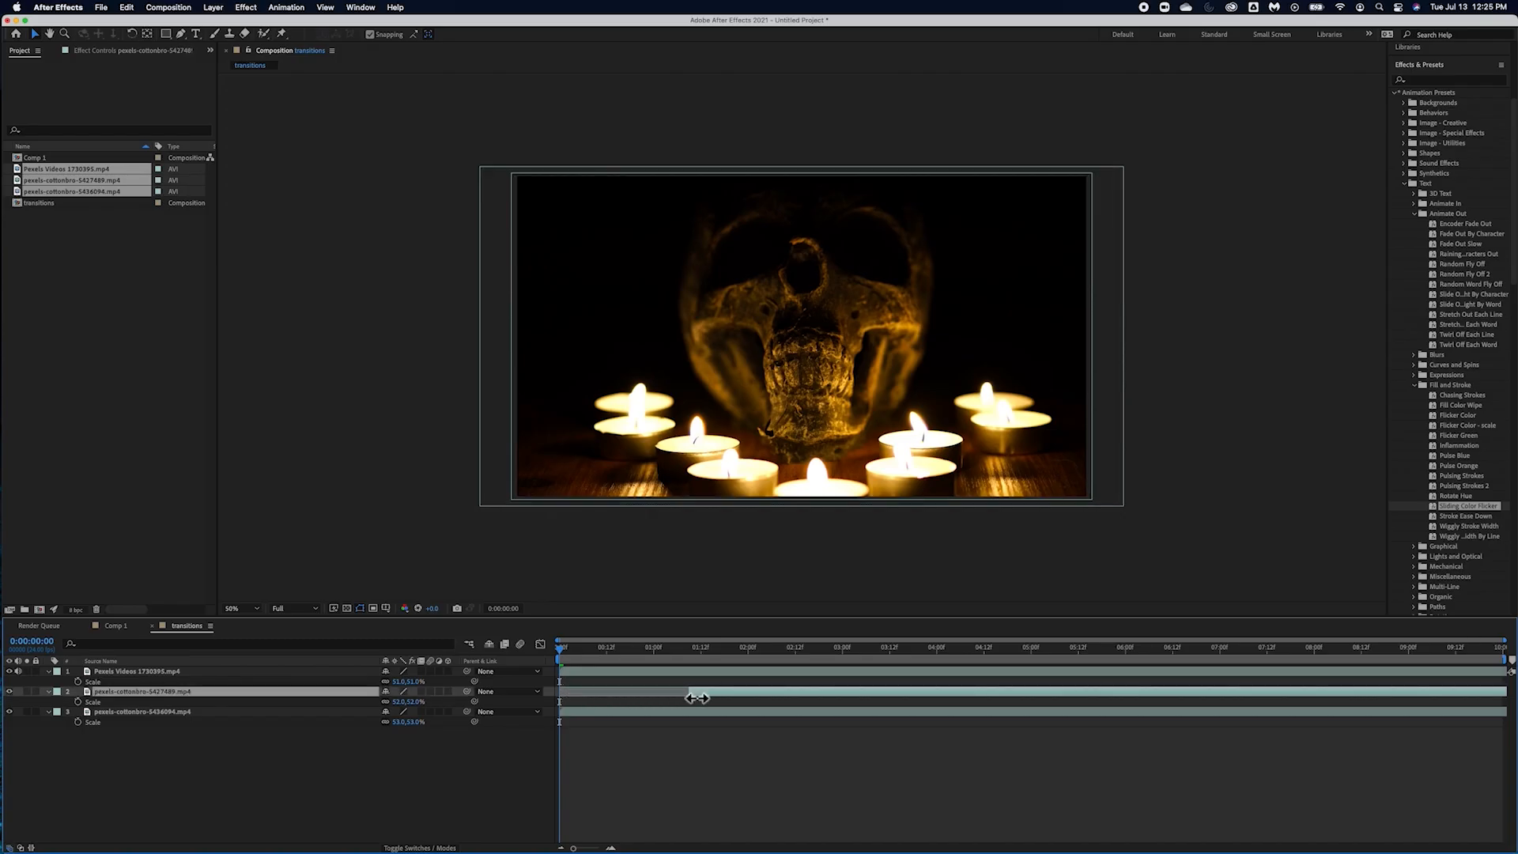
left_click_drag(697, 697, 851, 698)
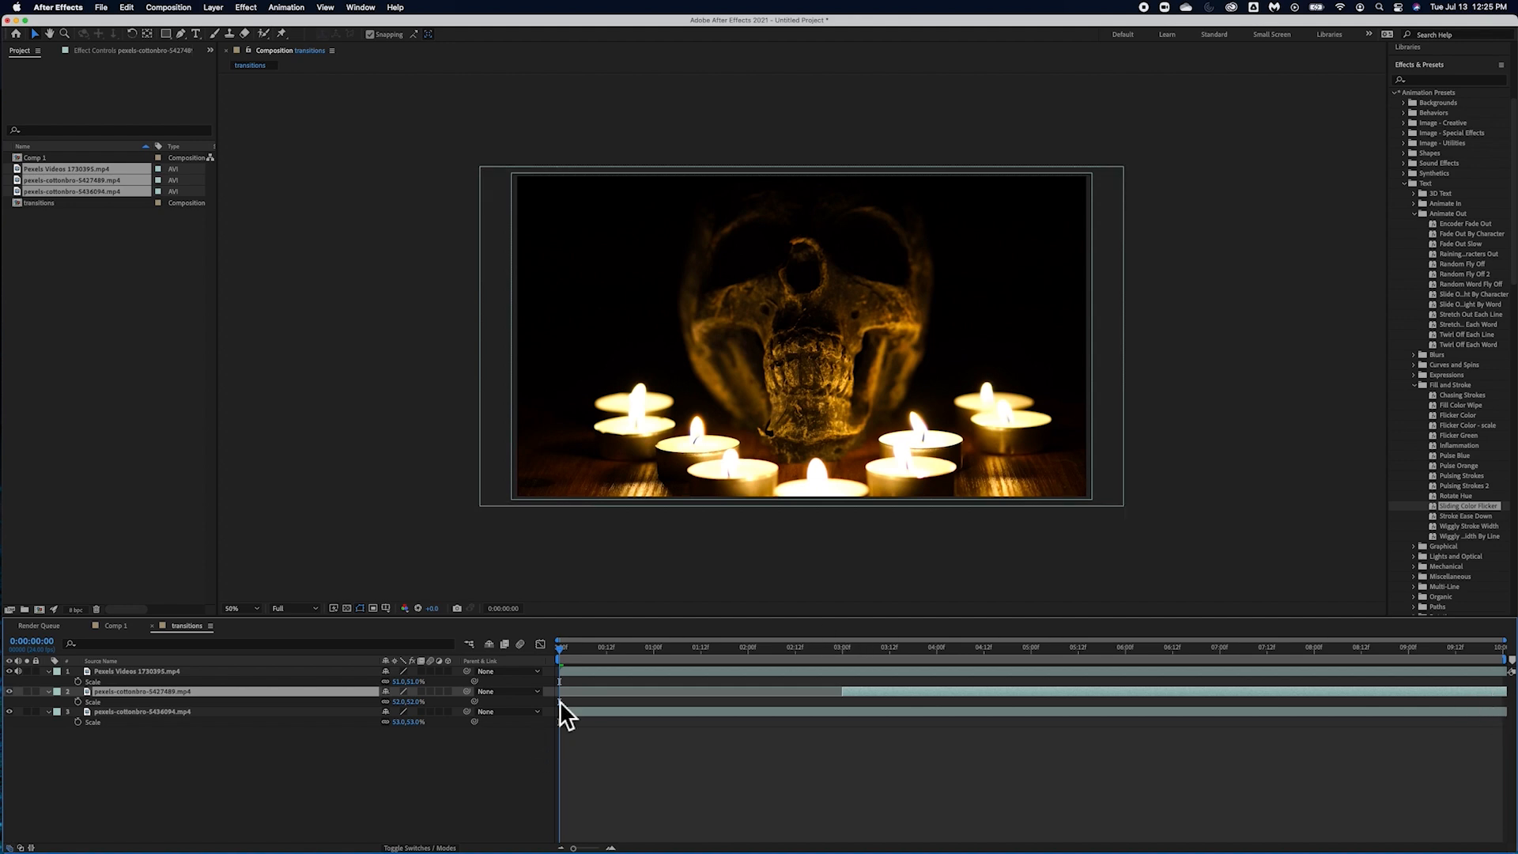
left_click_drag(562, 651, 1202, 655)
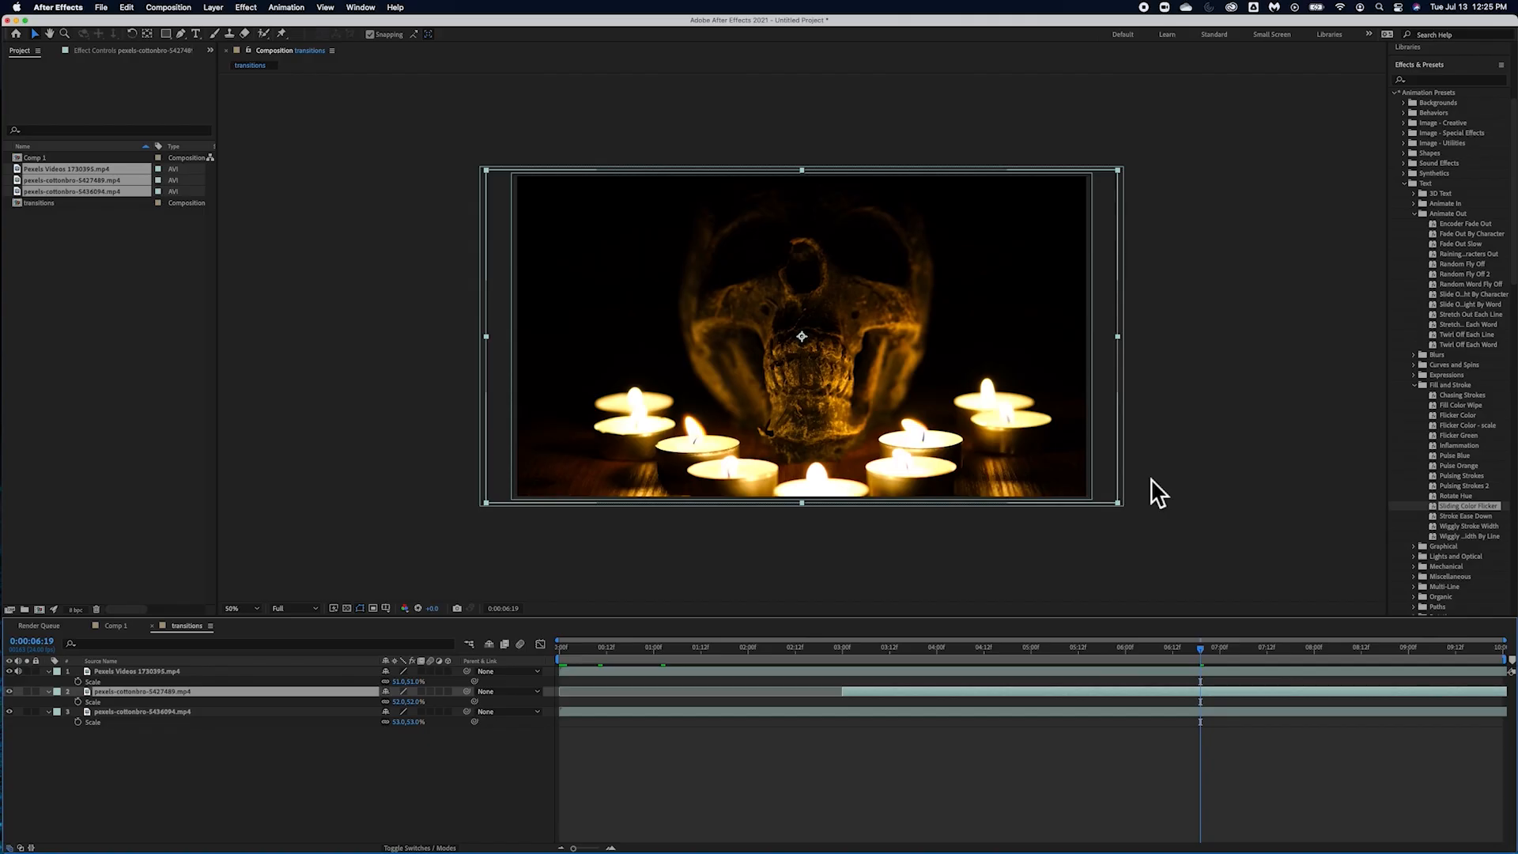
left_click(227, 727)
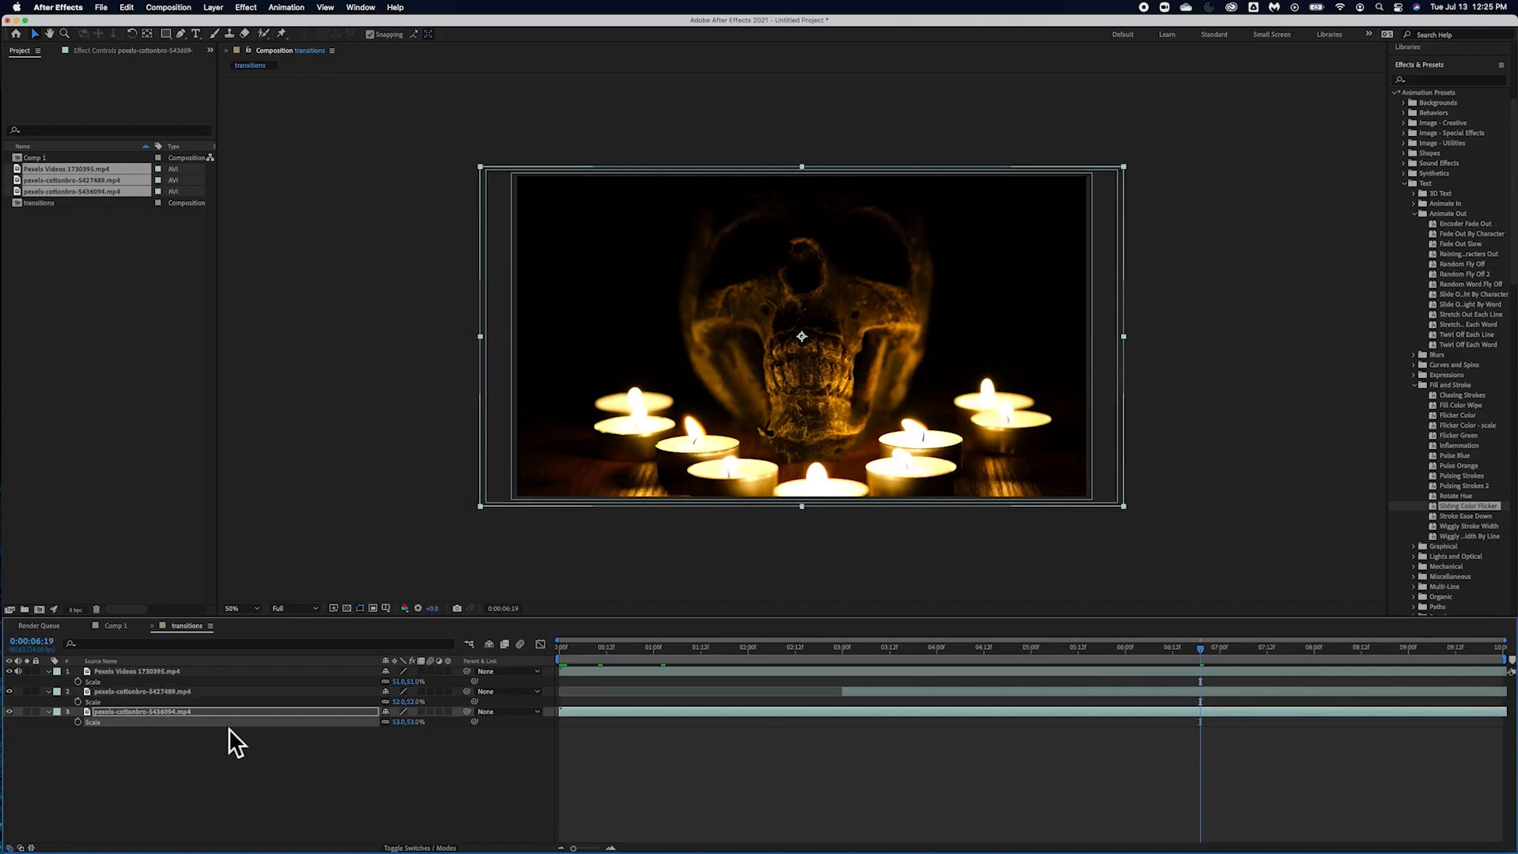
left_click(226, 693)
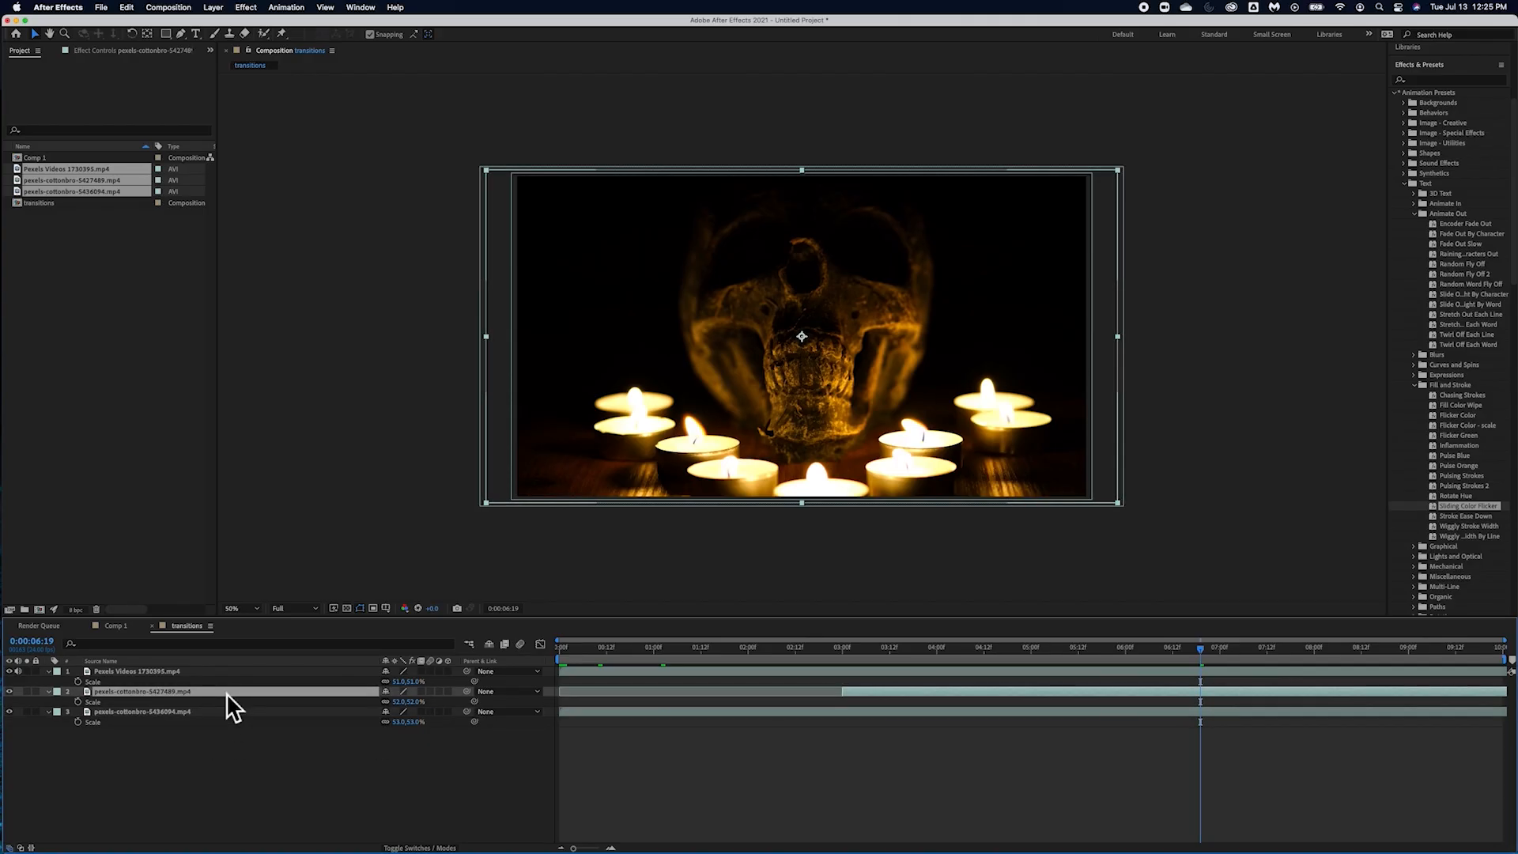
key("bracketright")
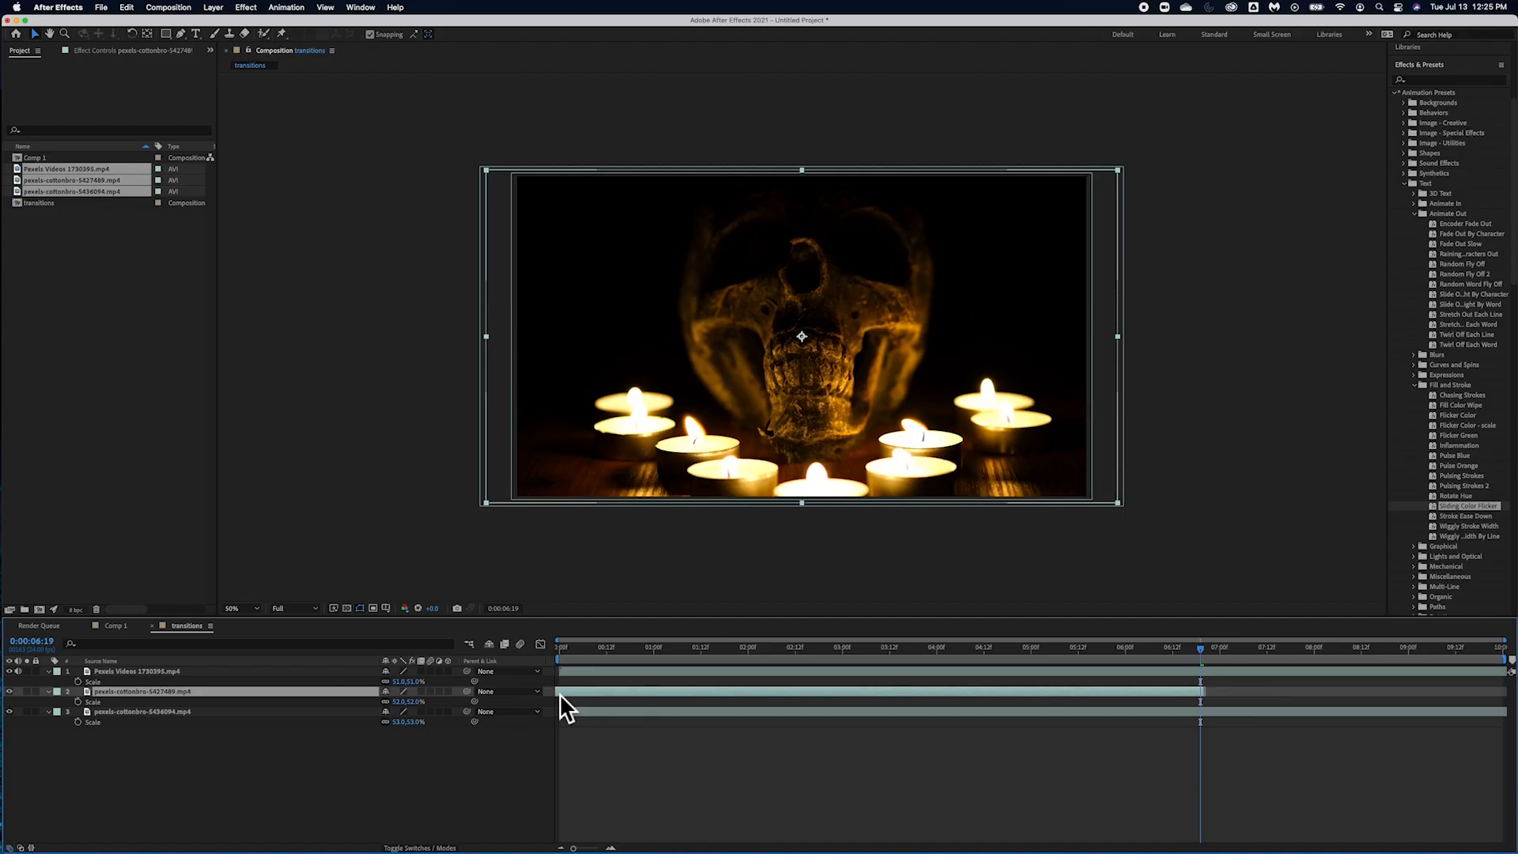
left_click_drag(574, 691, 814, 697)
left_click_drag(1485, 696, 1249, 703)
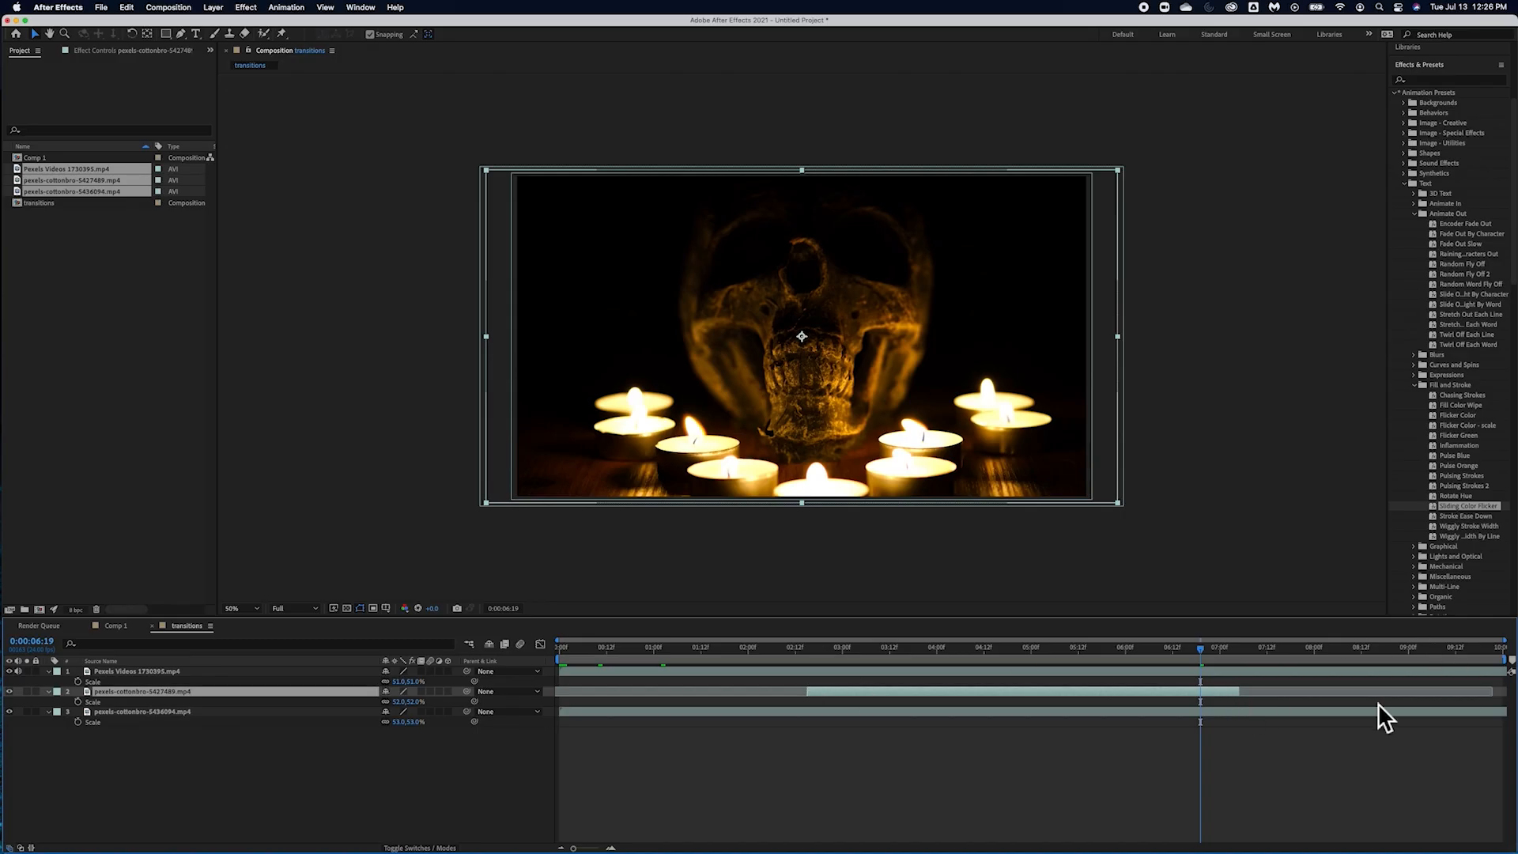
Step: Slide and trim the third clip layer so it plays from about 4 seconds to the composition's end
left_click(155, 737)
left_click(155, 714)
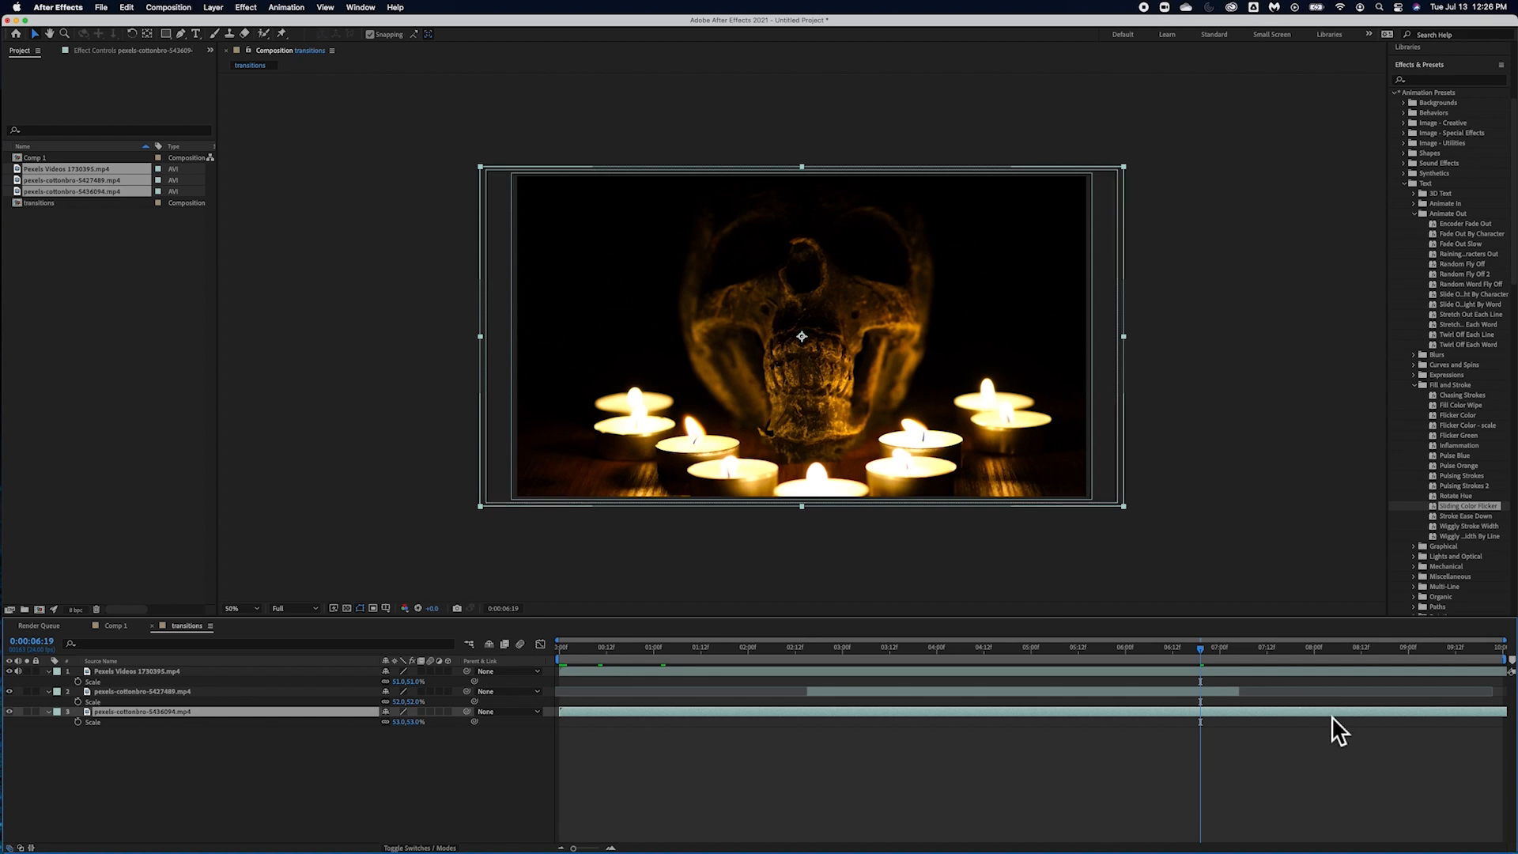
left_click_drag(1083, 756, 1468, 733)
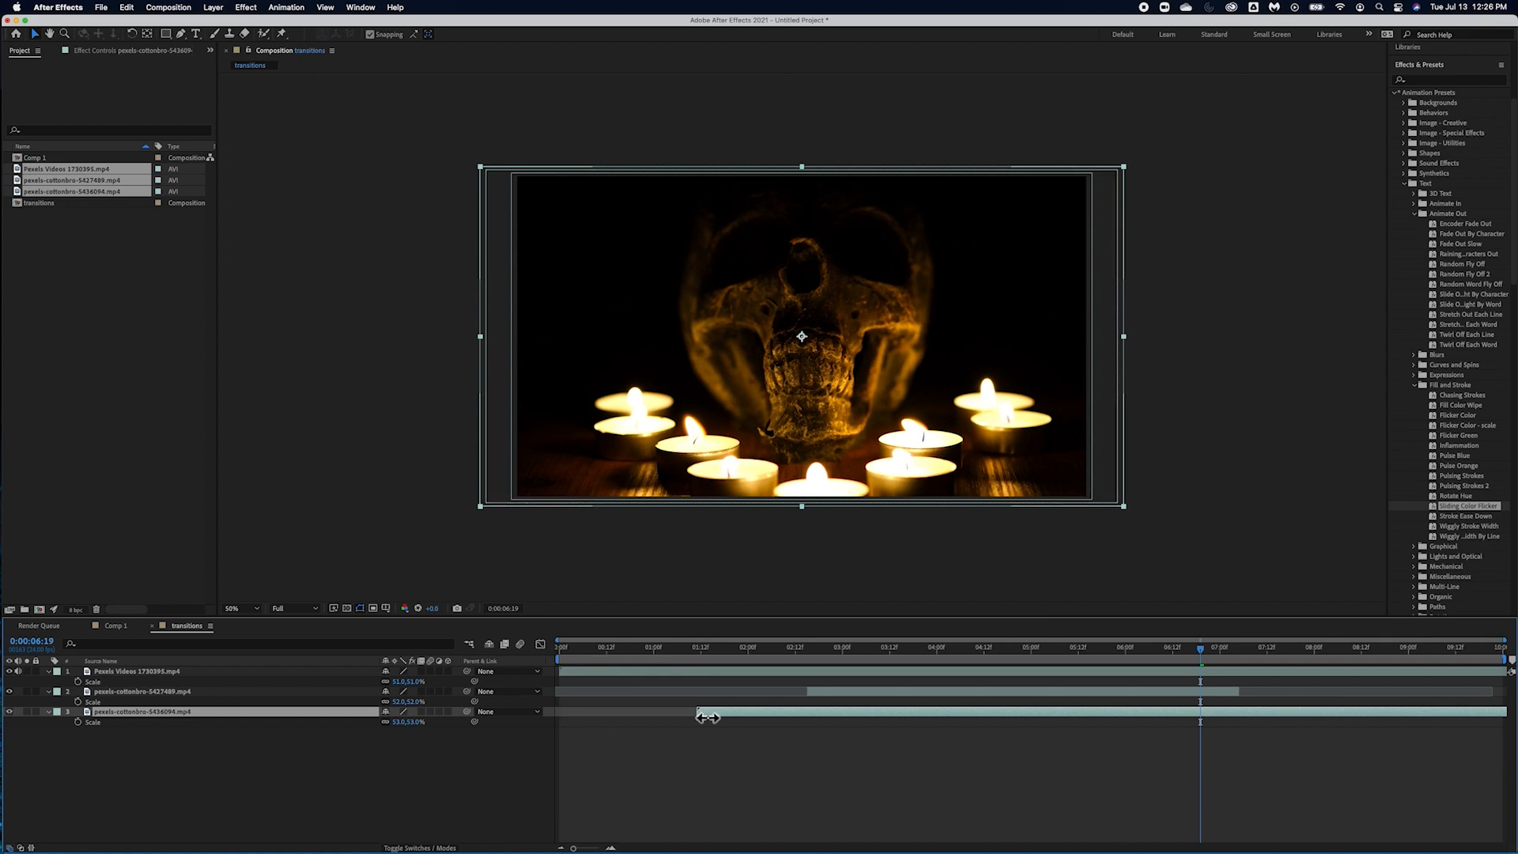
left_click_drag(701, 716, 1078, 718)
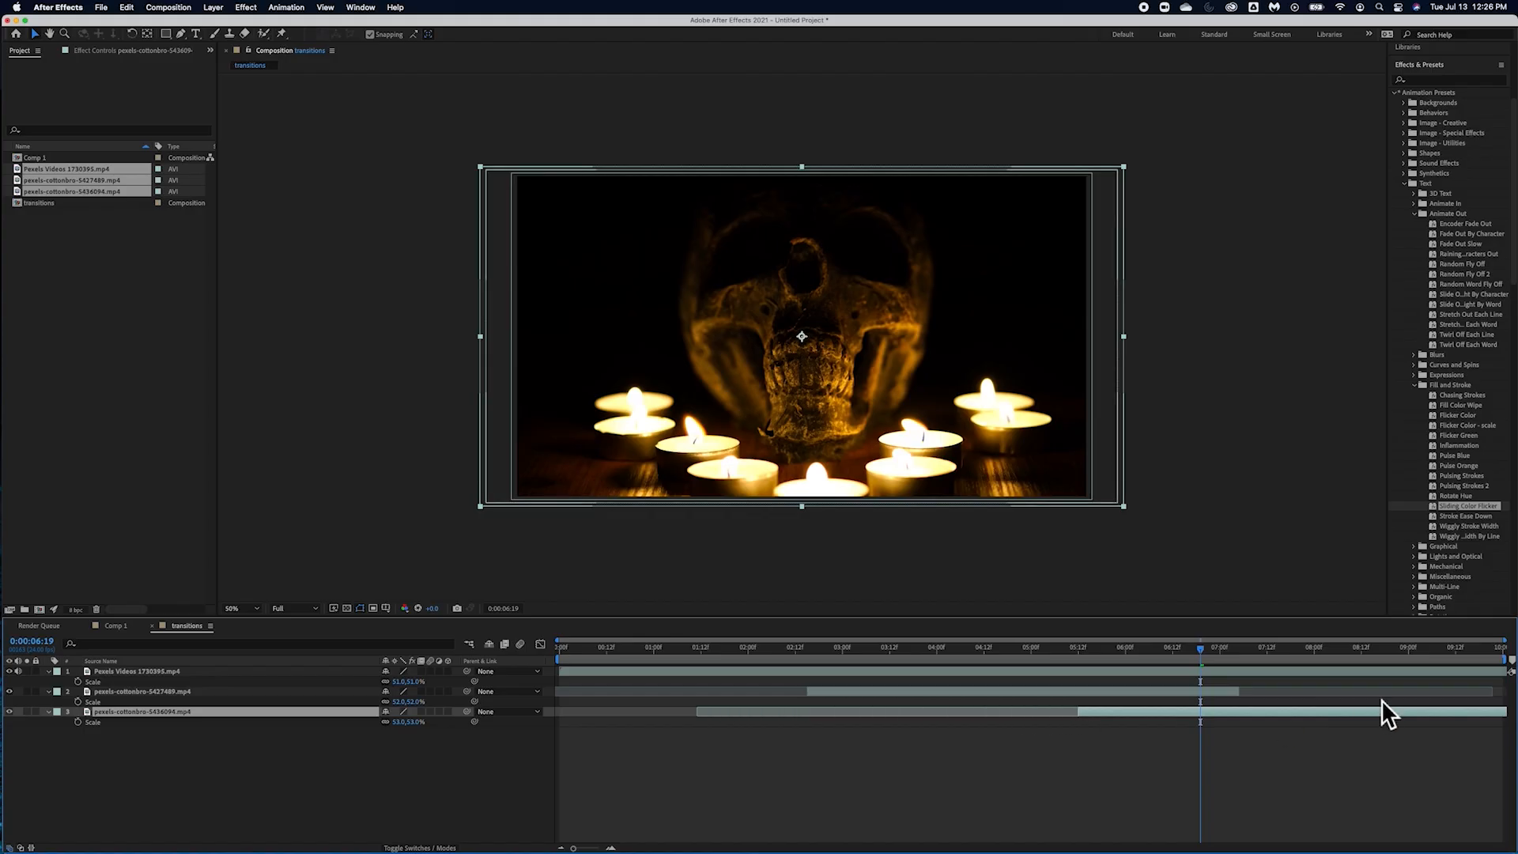
left_click_drag(1388, 713, 1079, 738)
left_click_drag(1007, 743, 748, 783)
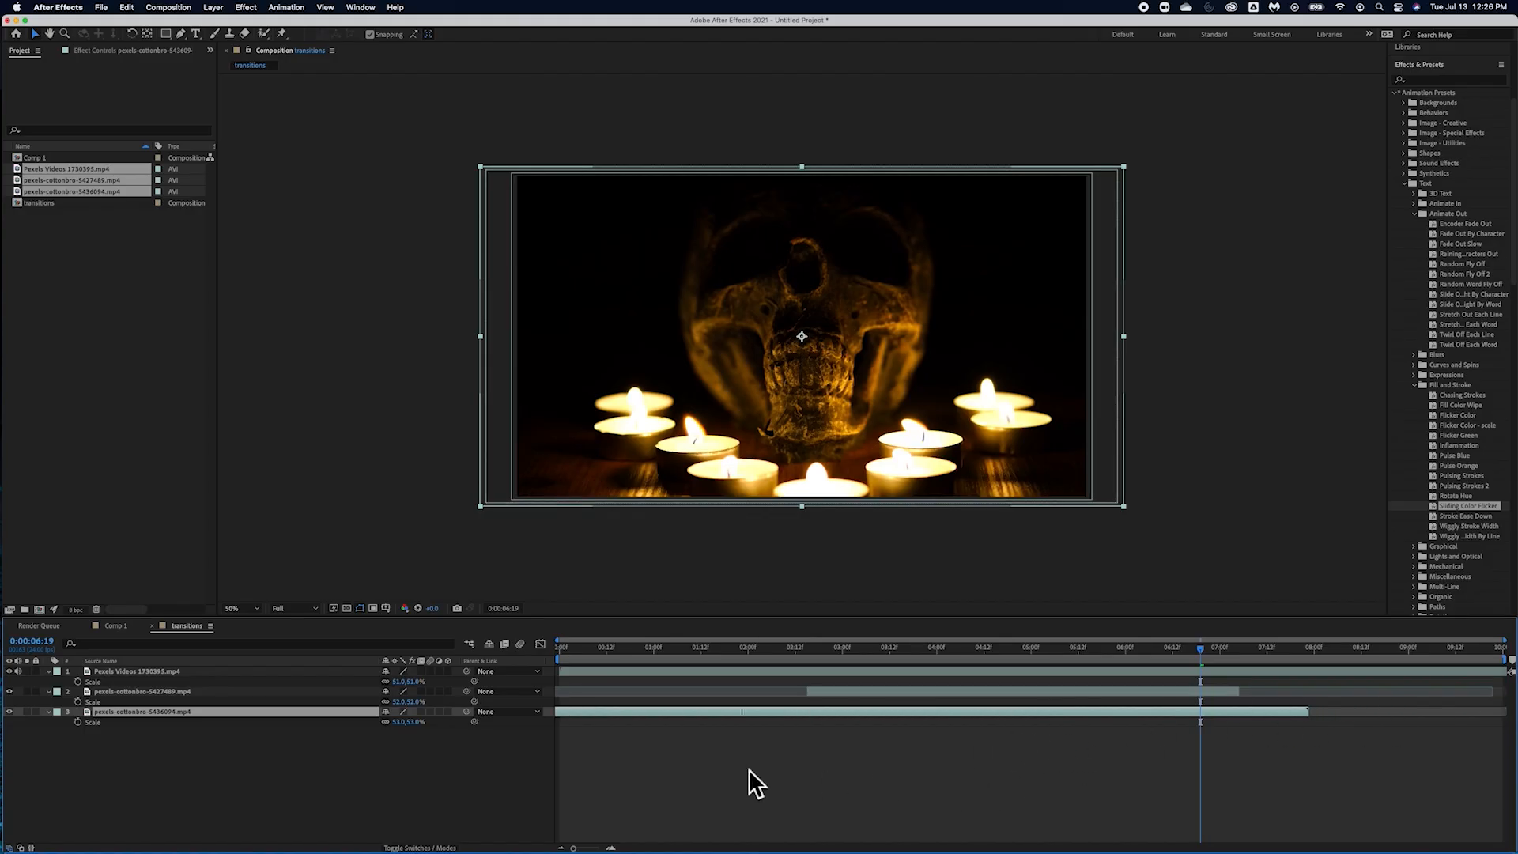
left_click_drag(1316, 715, 1450, 721)
Step: Trim the end of the topmost skull-and-candles clip to about 2.3 seconds
left_click(1430, 671)
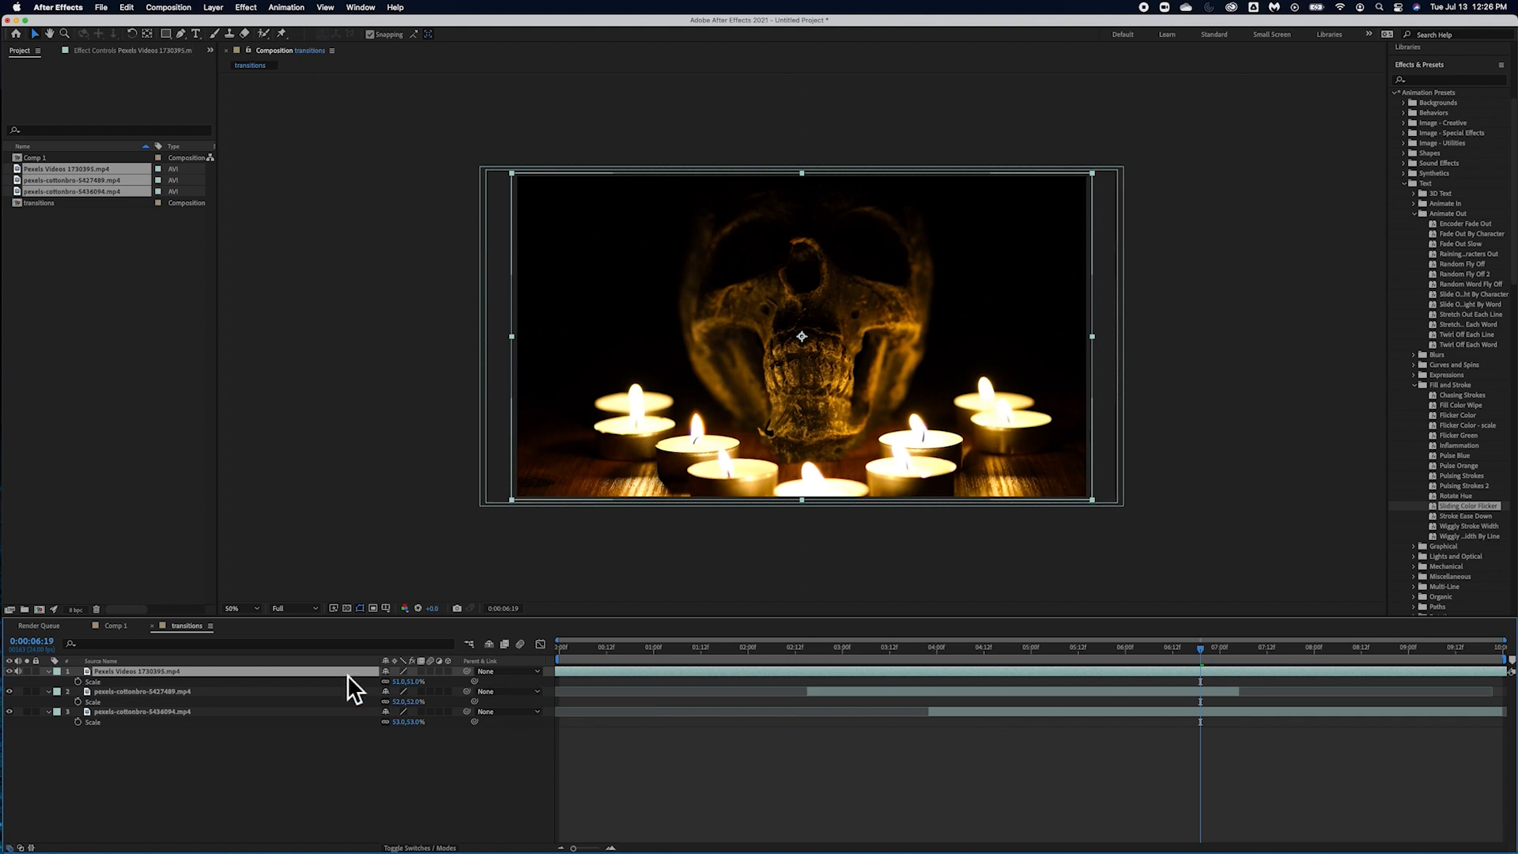
key("alt+bracketright")
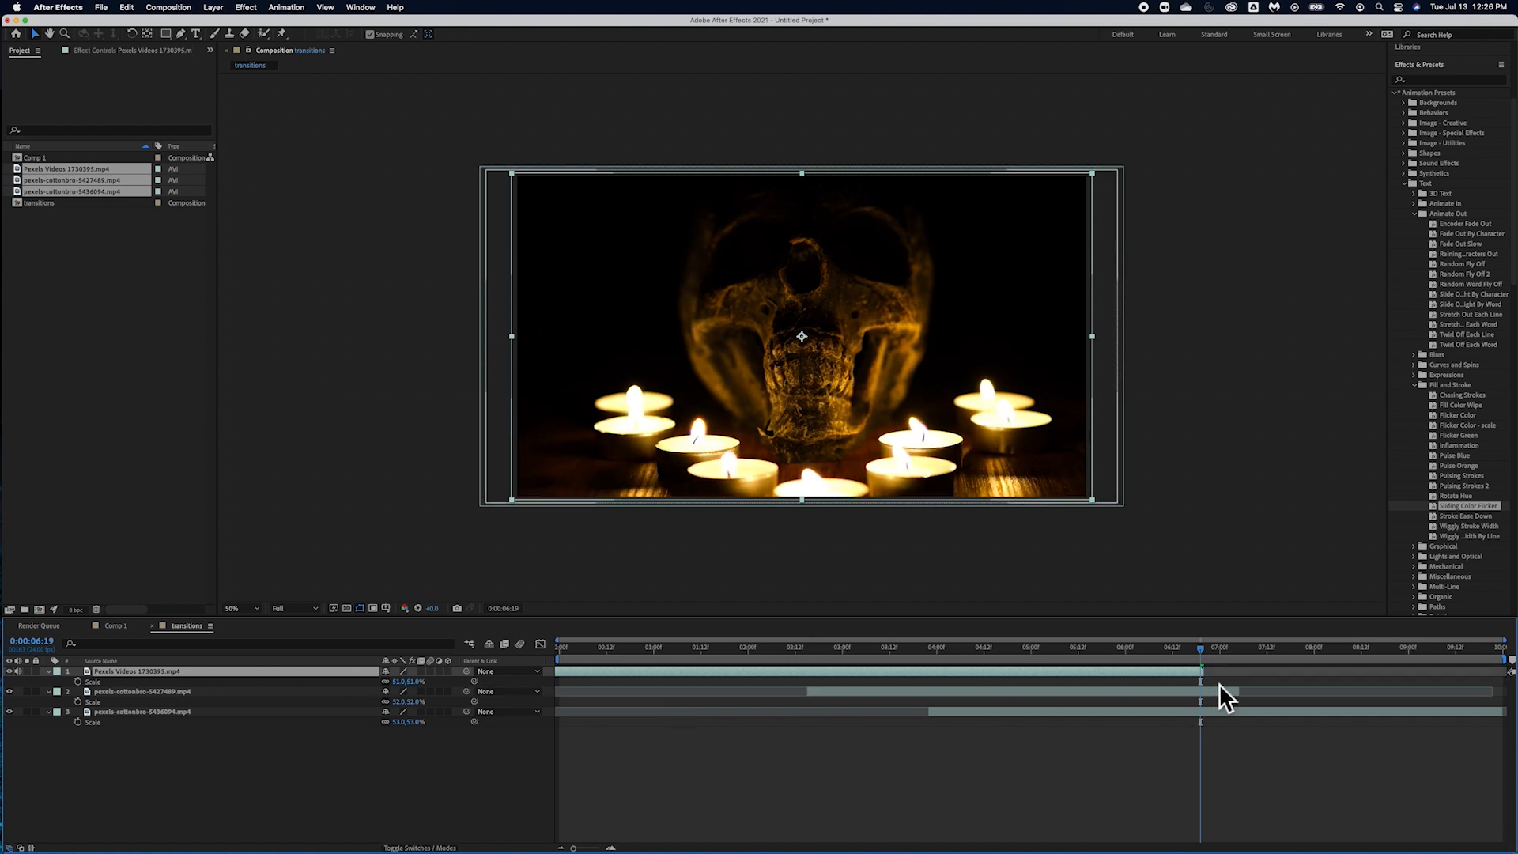
left_click_drag(1210, 675, 775, 700)
Step: Slide the second clip earlier to start at about 2.1 seconds, and trim the third clip's start to about 5.5 seconds
left_click_drag(999, 655, 836, 690)
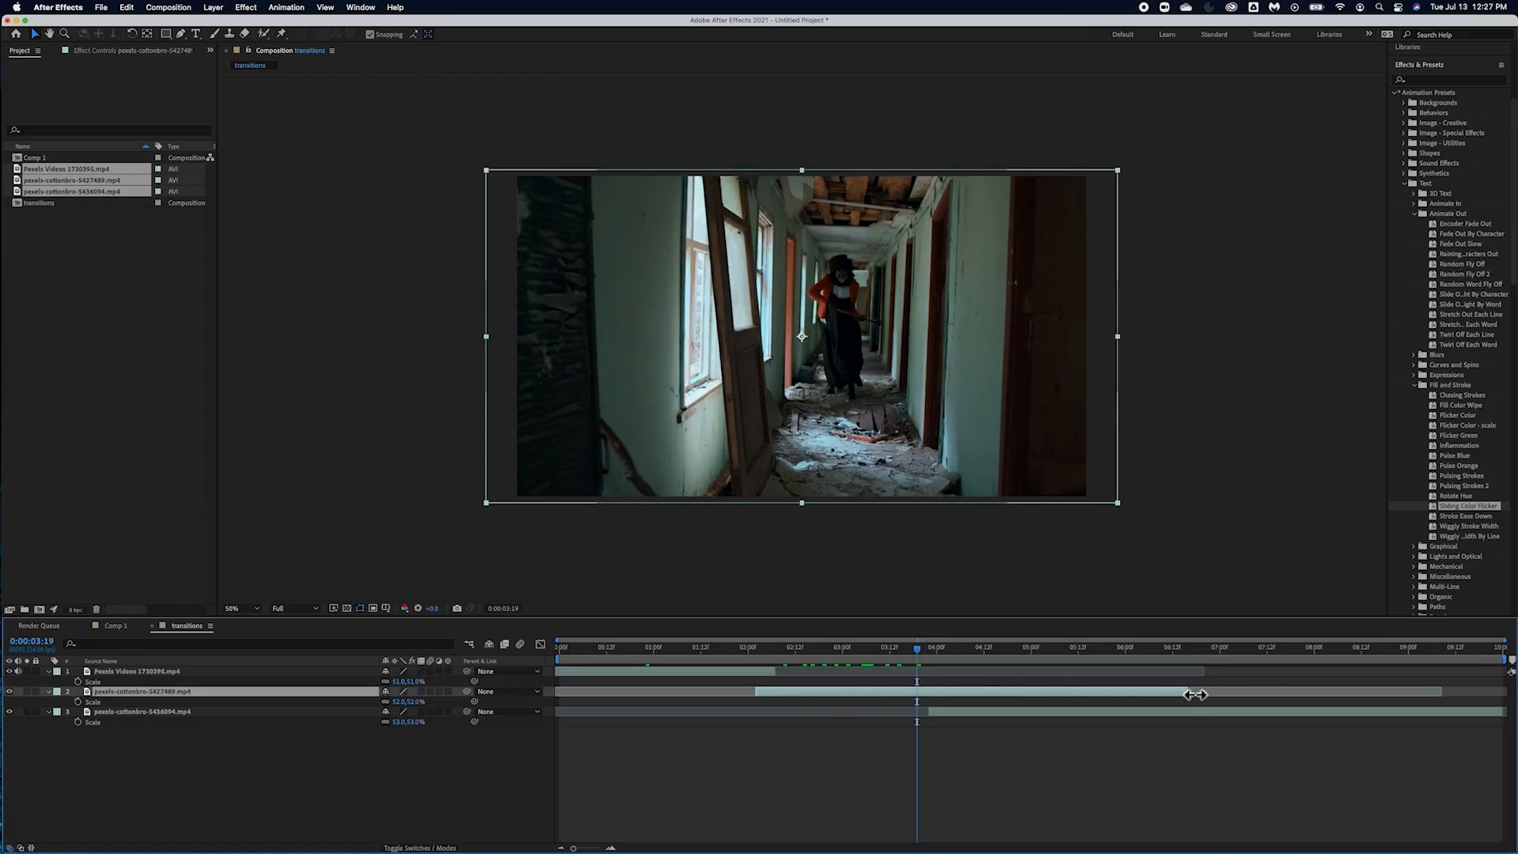
left_click_drag(928, 711, 1078, 712)
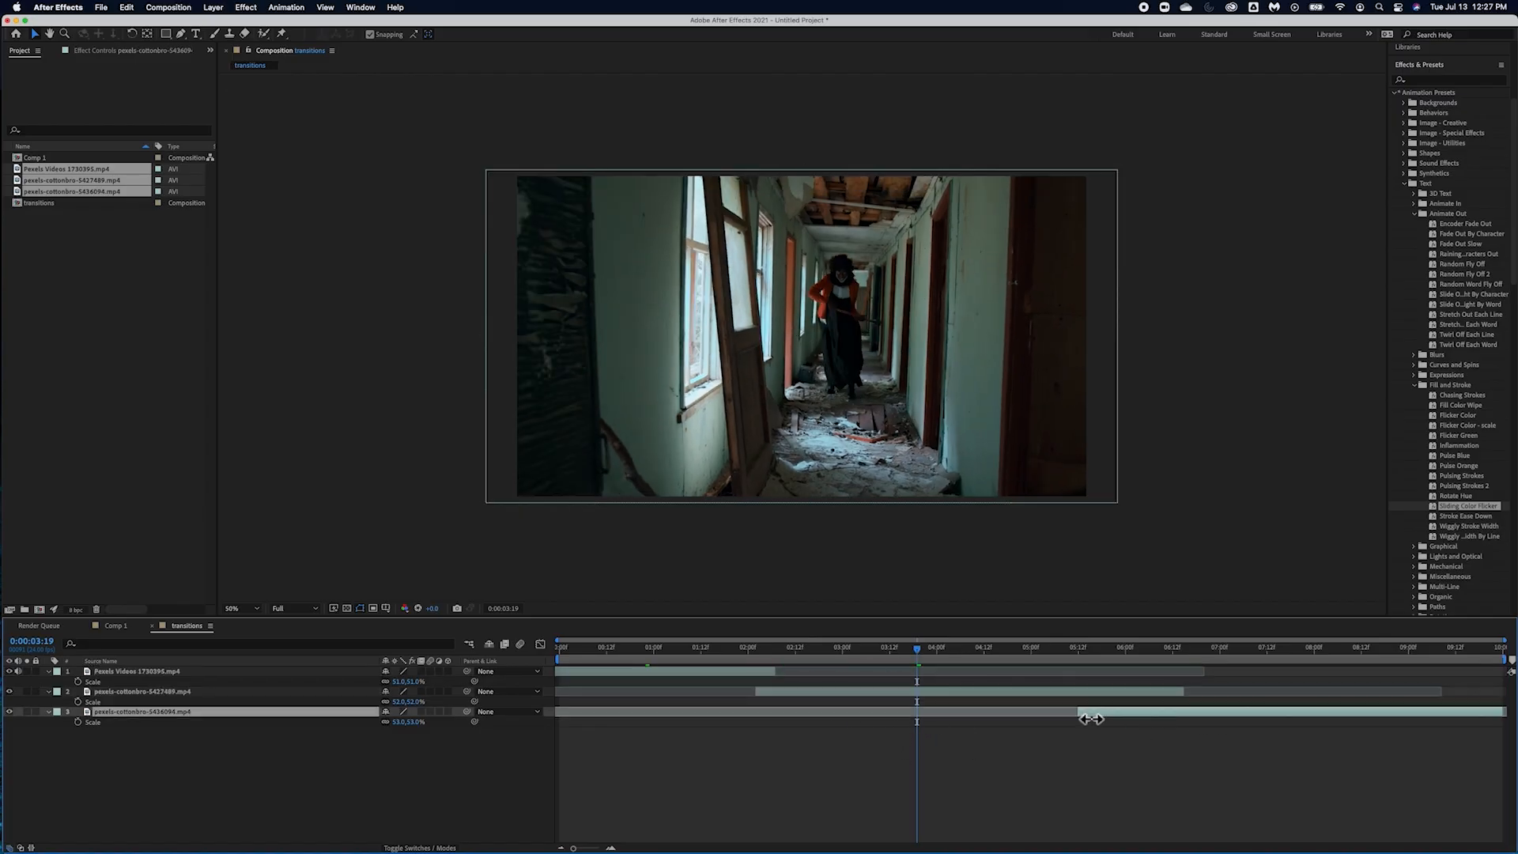
left_click_drag(922, 653, 1169, 691)
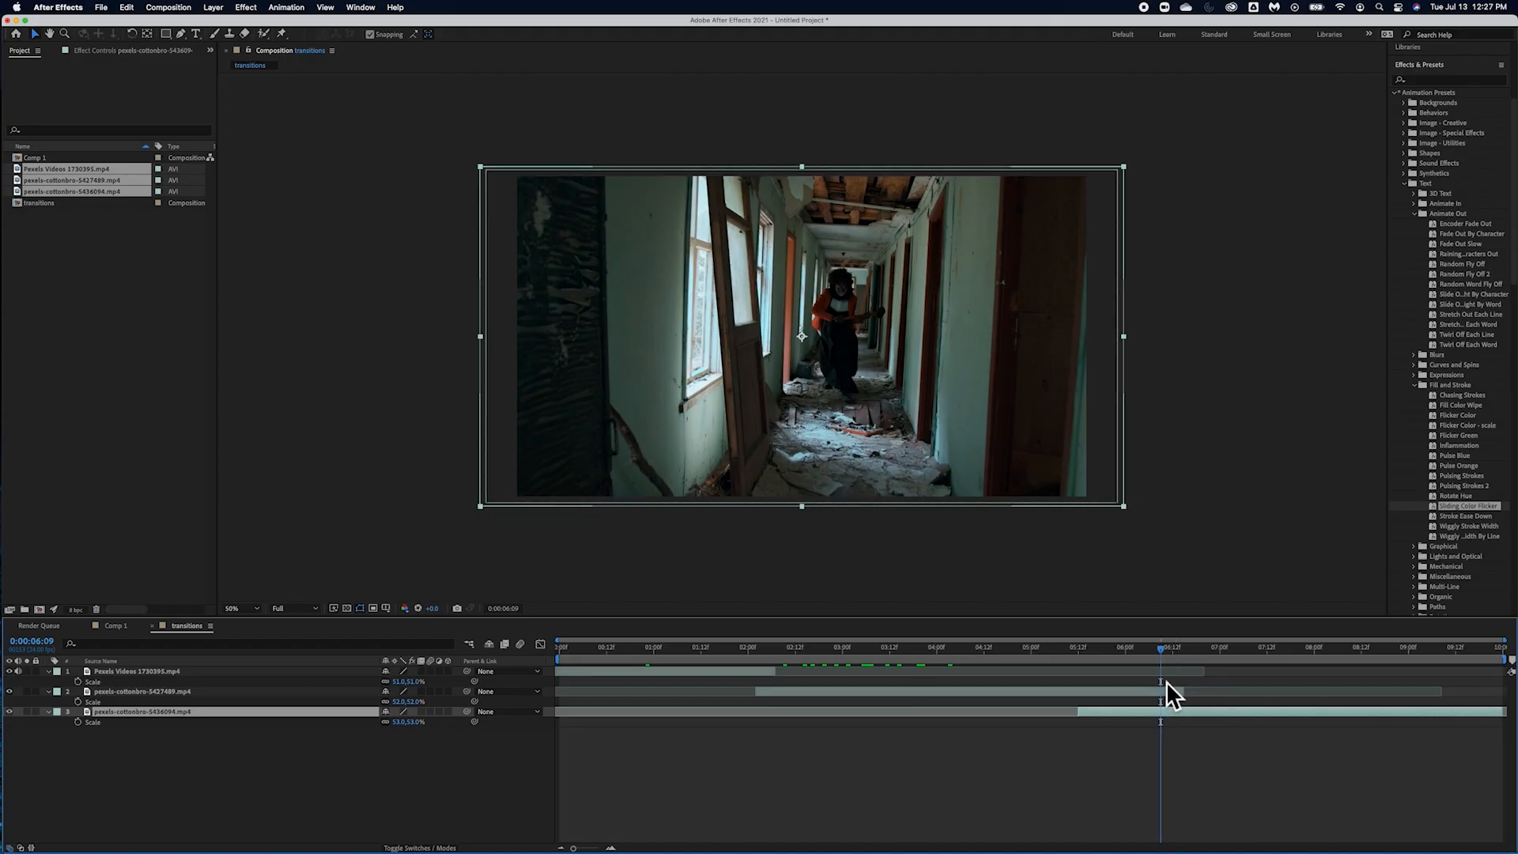
left_click(213, 7)
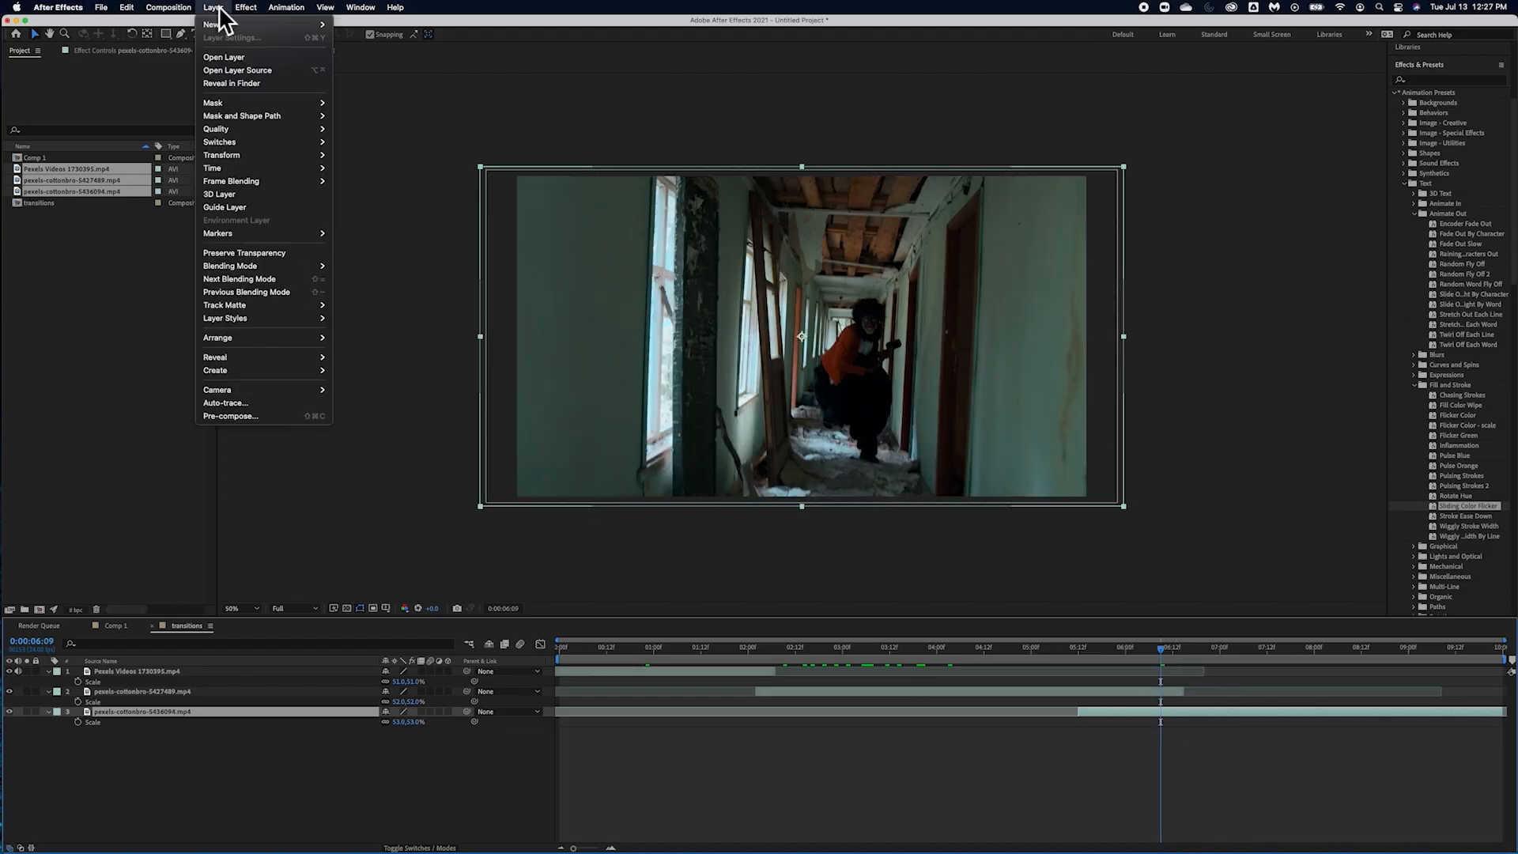
mouse_move(143, 10)
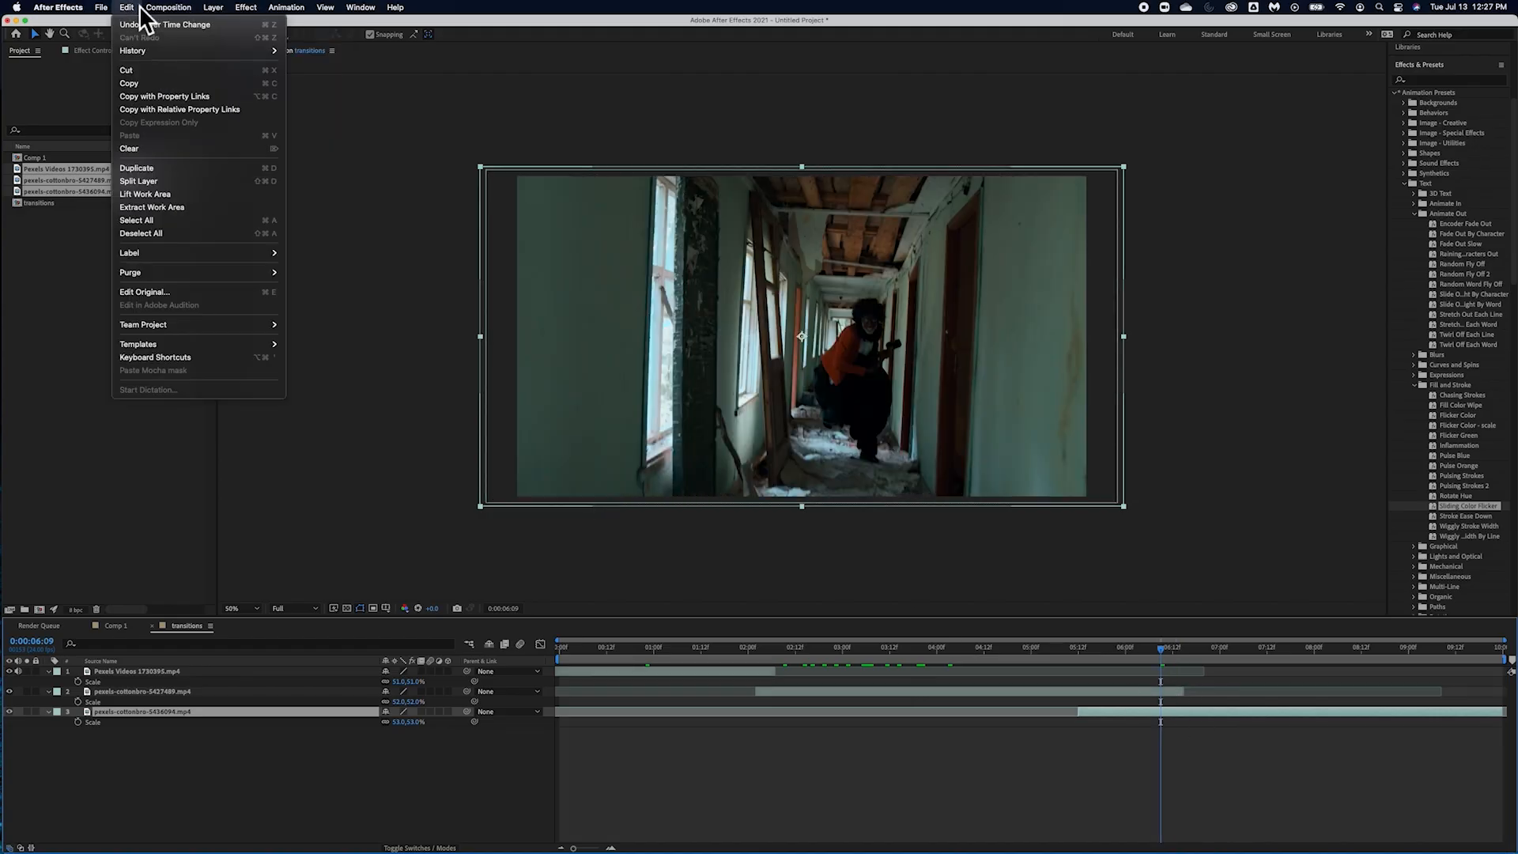
left_click(144, 75)
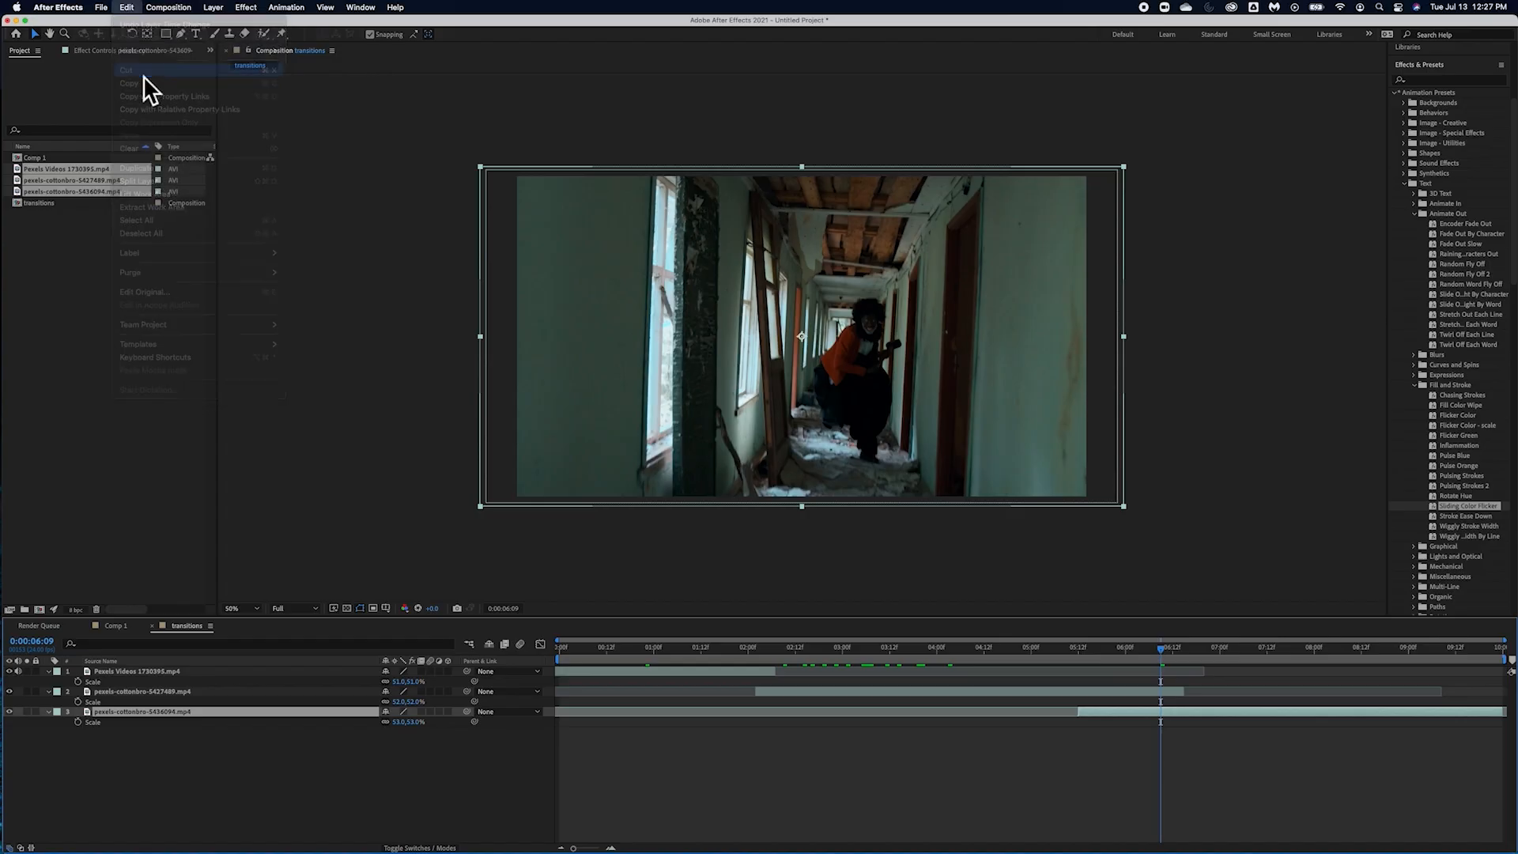
key("super+z")
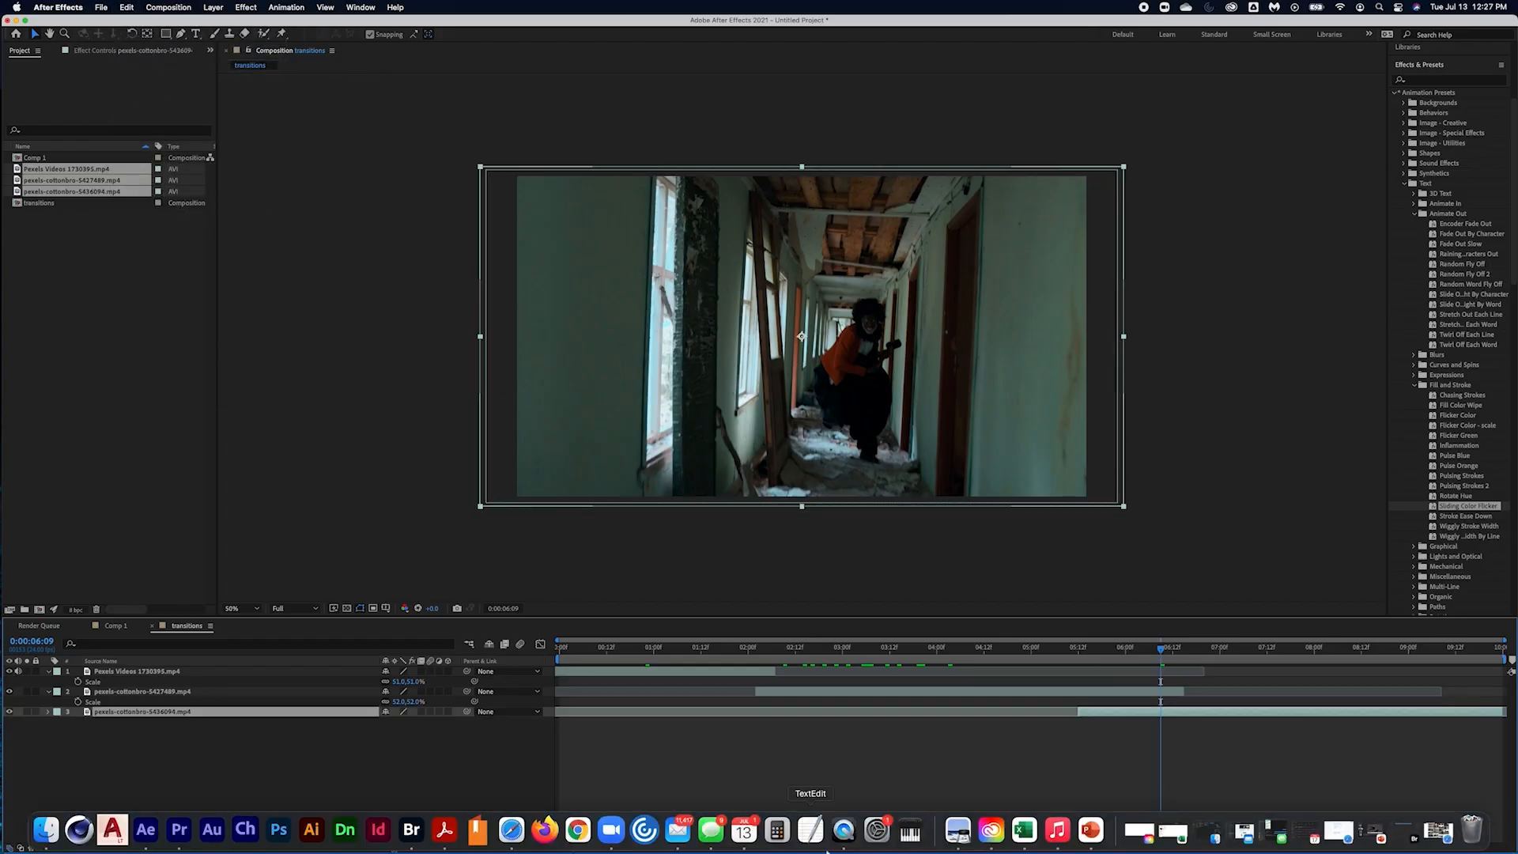
left_click(126, 7)
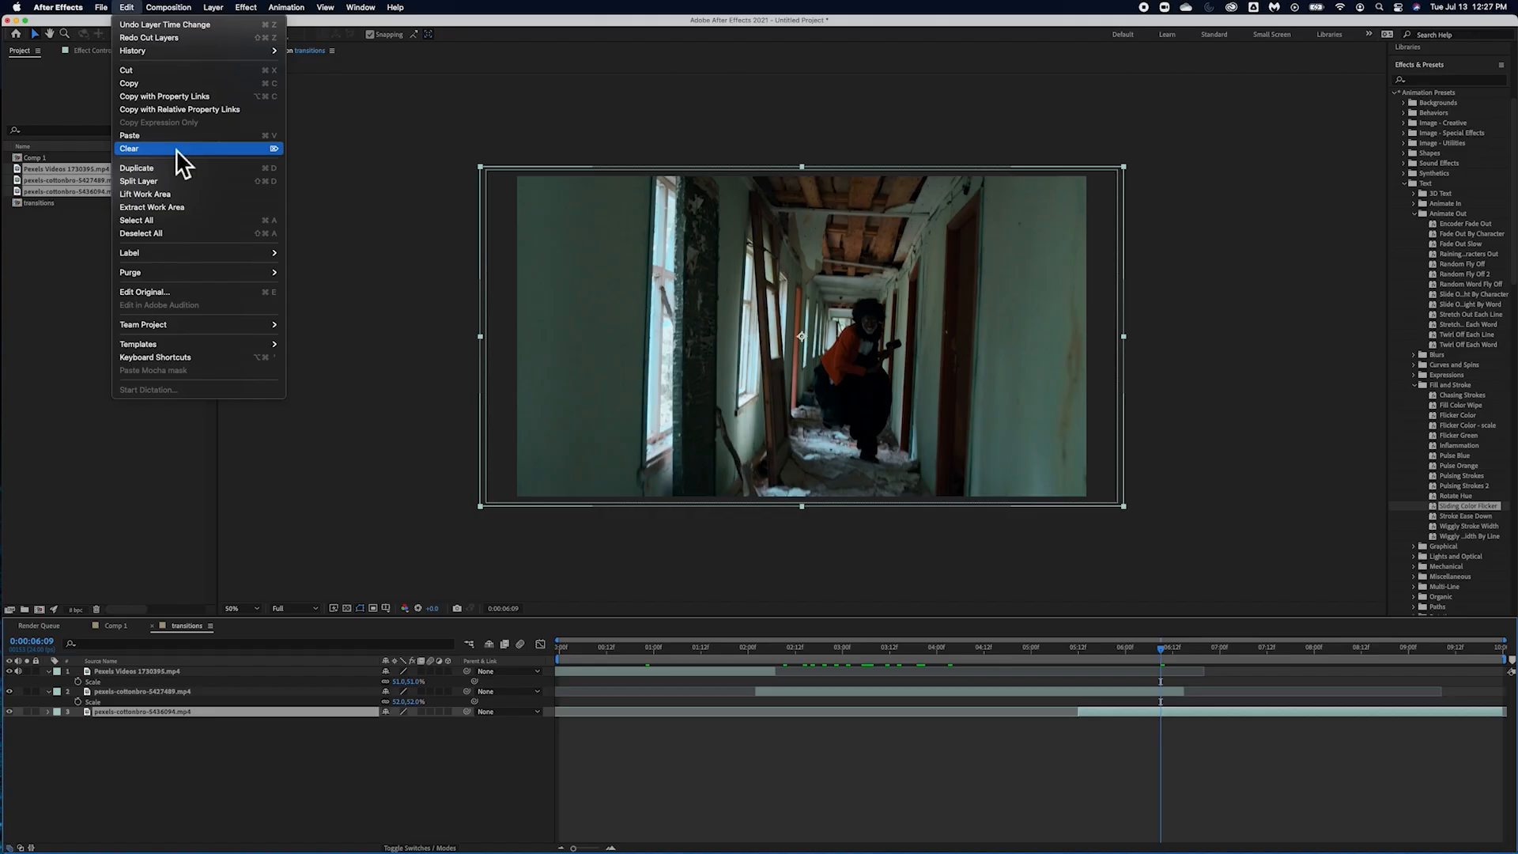
left_click(284, 771)
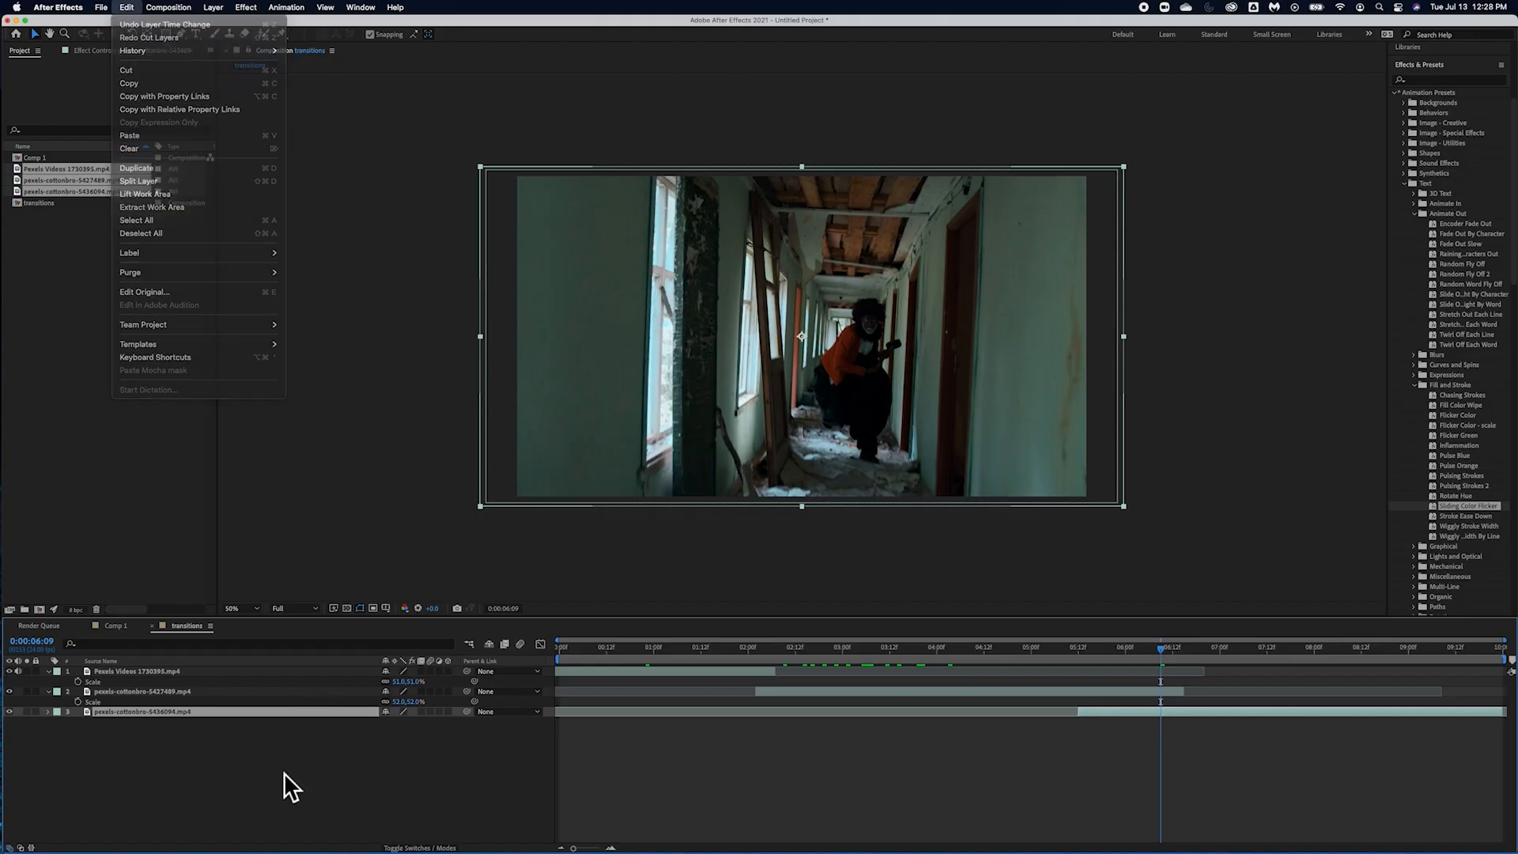
Step: Adjust the clip overlaps by extending the top clip's end to about 2.8 seconds and trimming the second clip's end to about 6.3 seconds
left_click_drag(1165, 652, 808, 673)
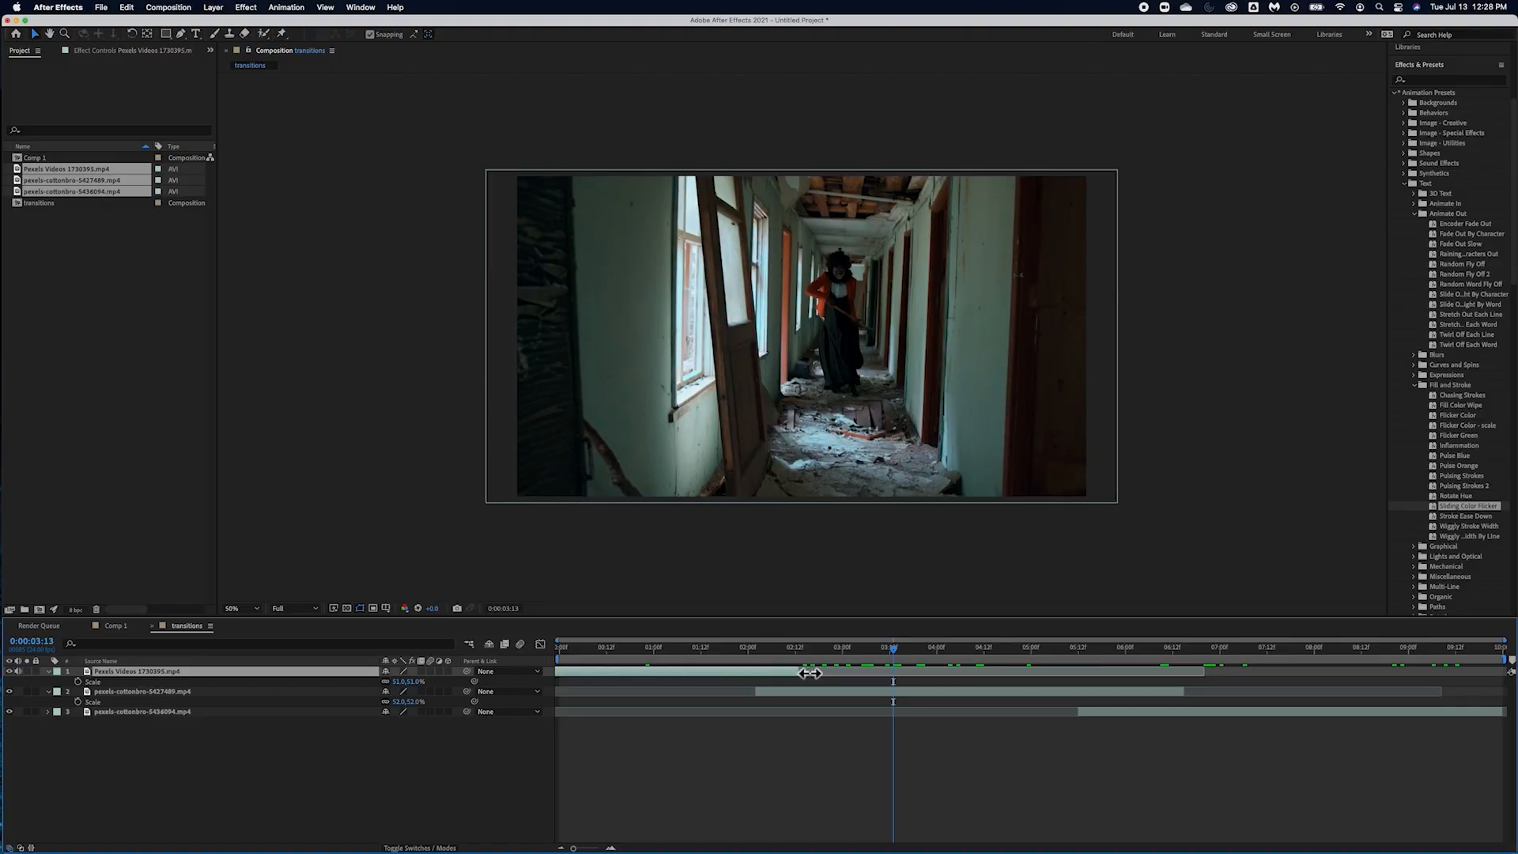
left_click_drag(898, 652, 781, 684)
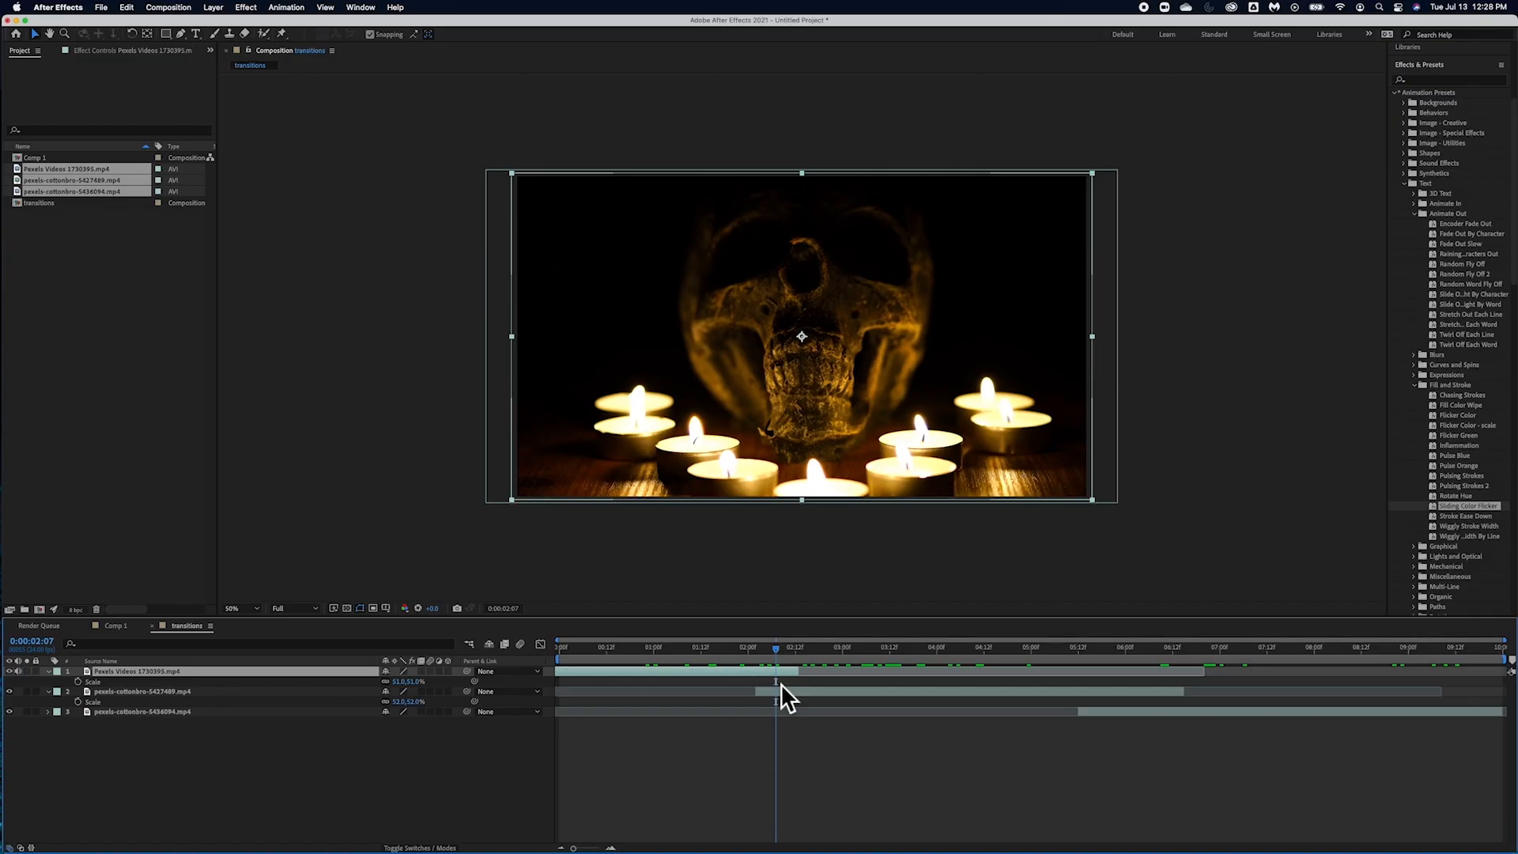
left_click_drag(776, 650, 1212, 694)
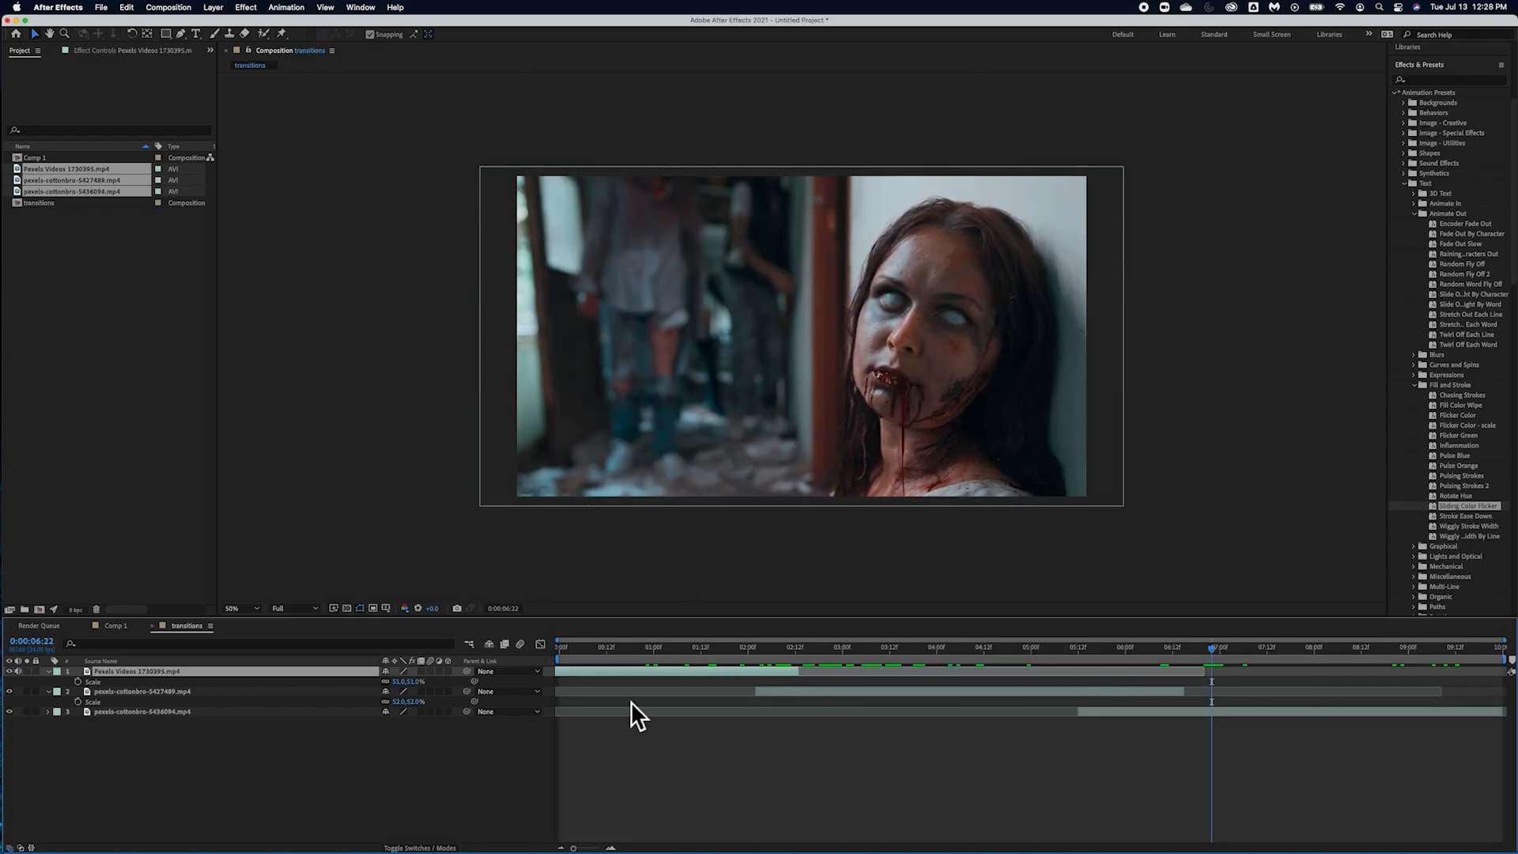
left_click_drag(1215, 653, 1176, 654)
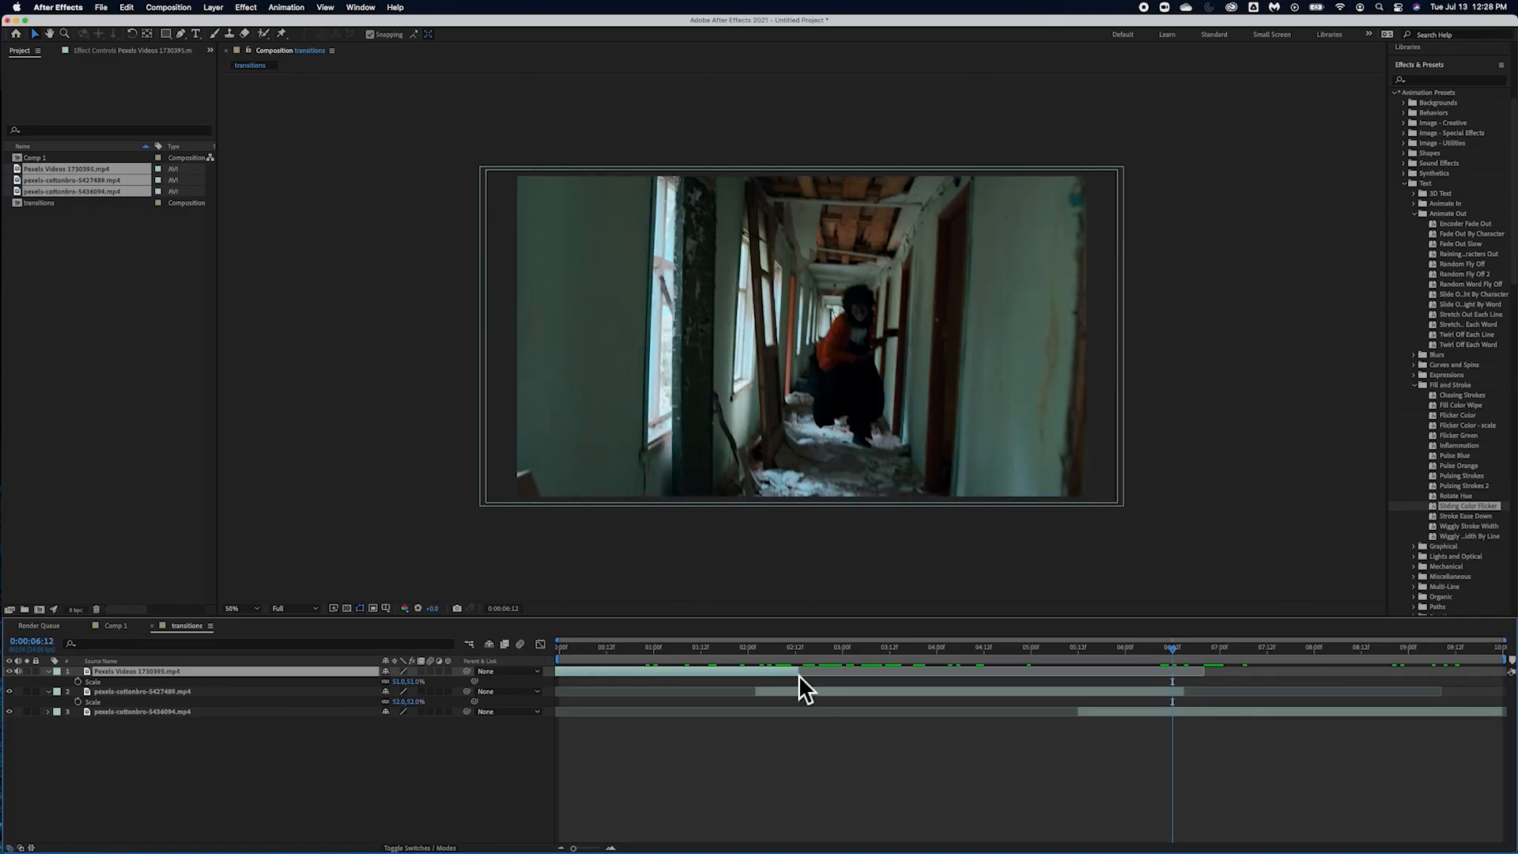
left_click_drag(799, 674, 826, 676)
left_click_drag(1178, 650, 1157, 696)
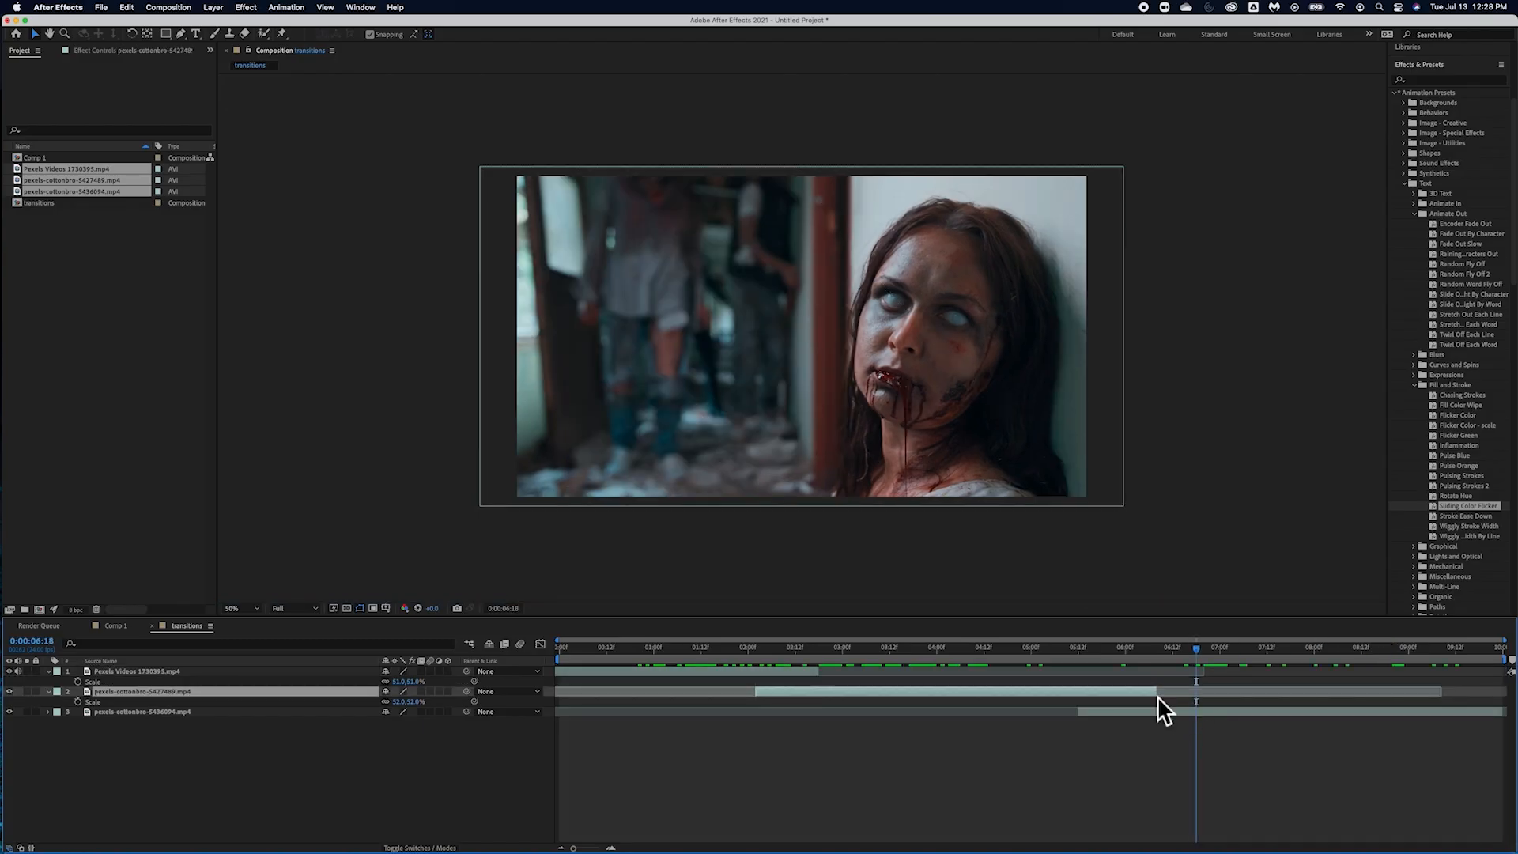
left_click(1068, 767)
Step: Switch to Adobe Bridge and open the Transitions - Dissolves folder of the After Effects presets
mouse_move(419, 836)
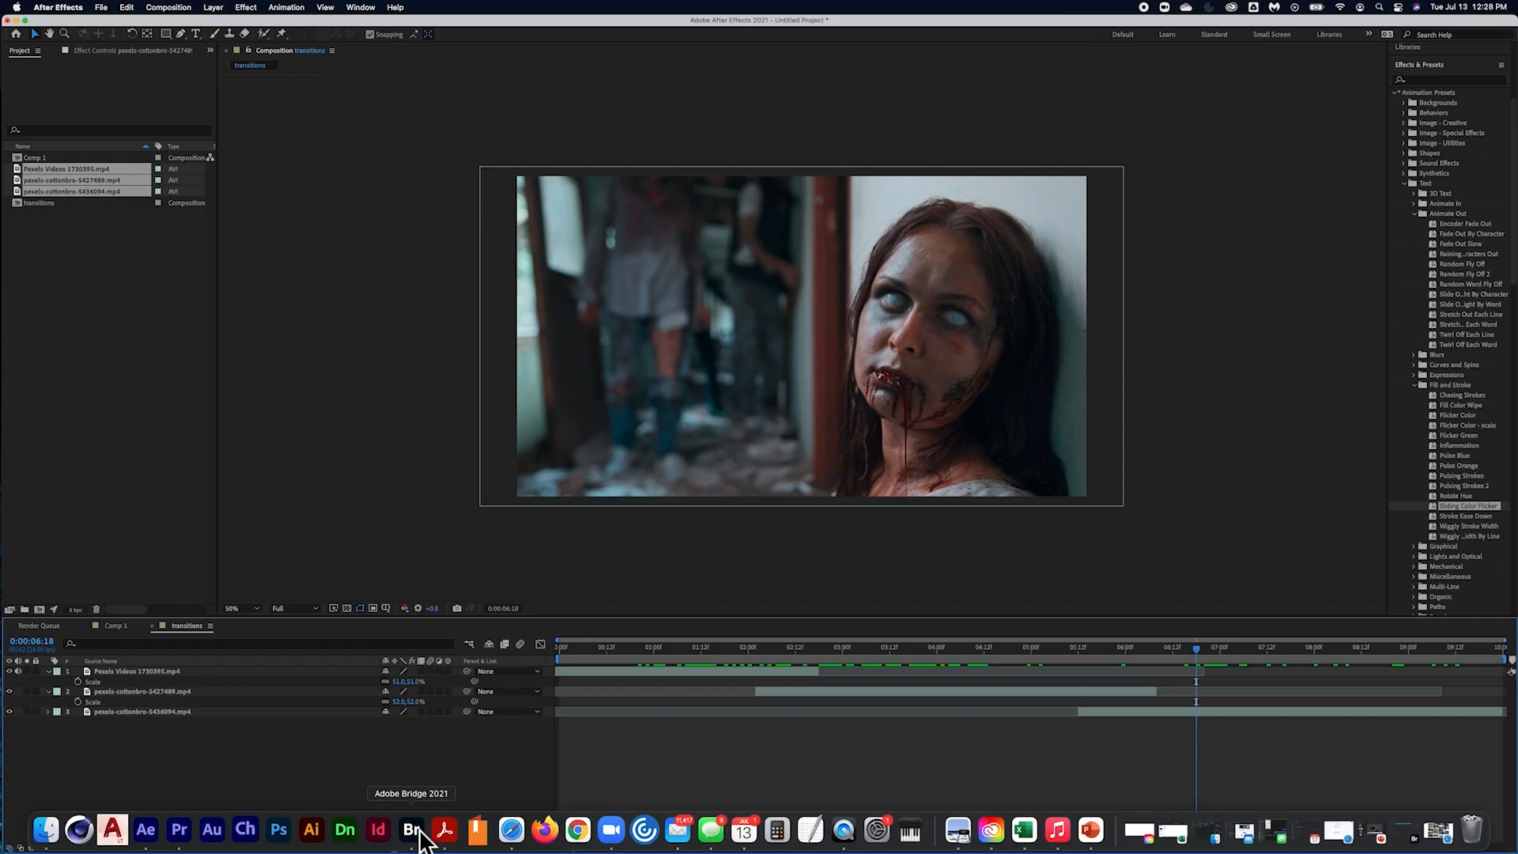
left_click(286, 8)
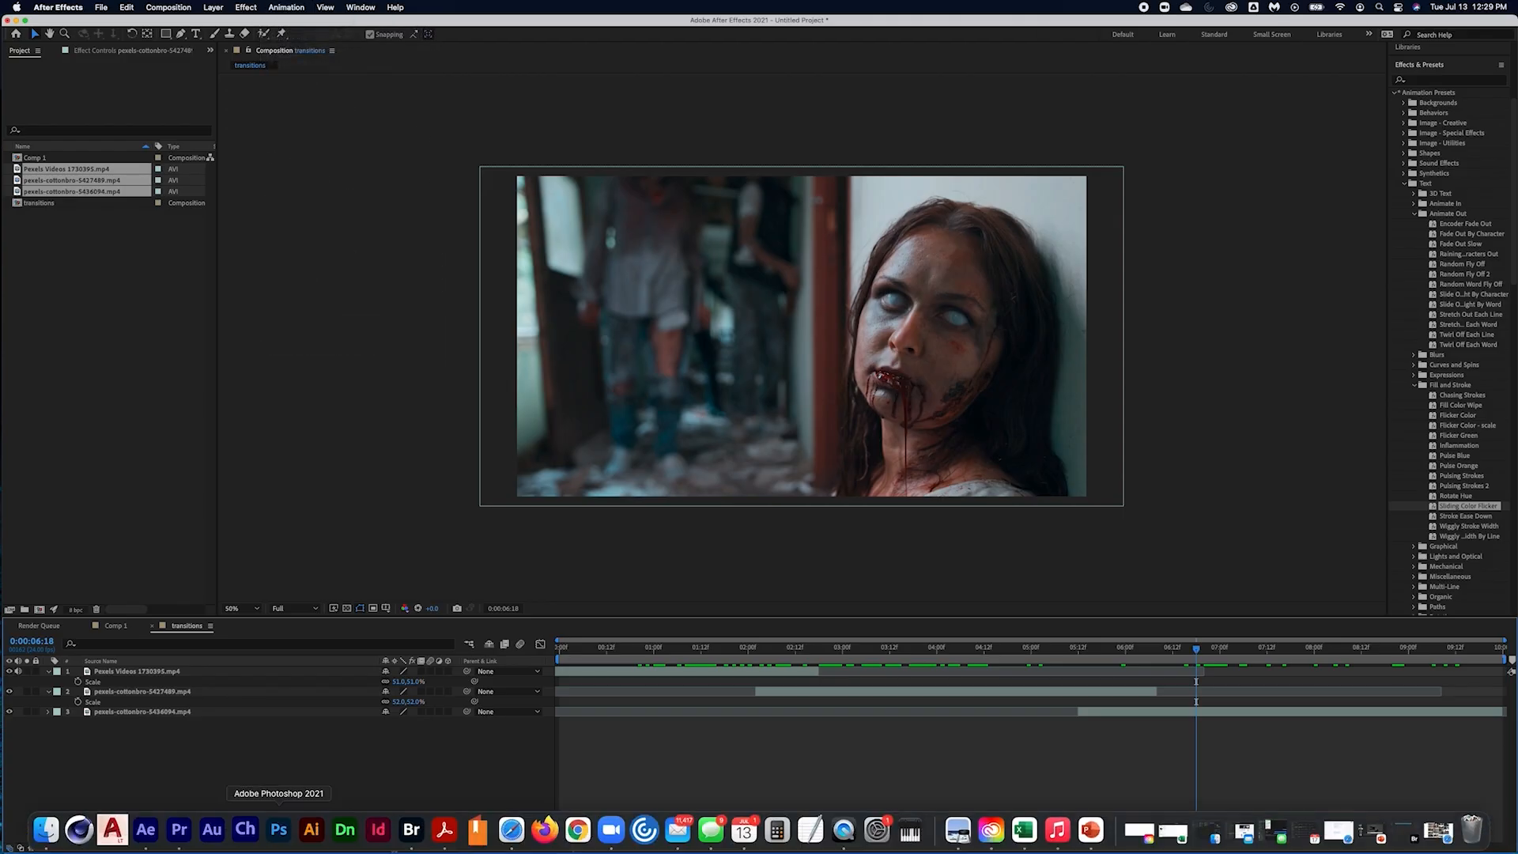
left_click(419, 830)
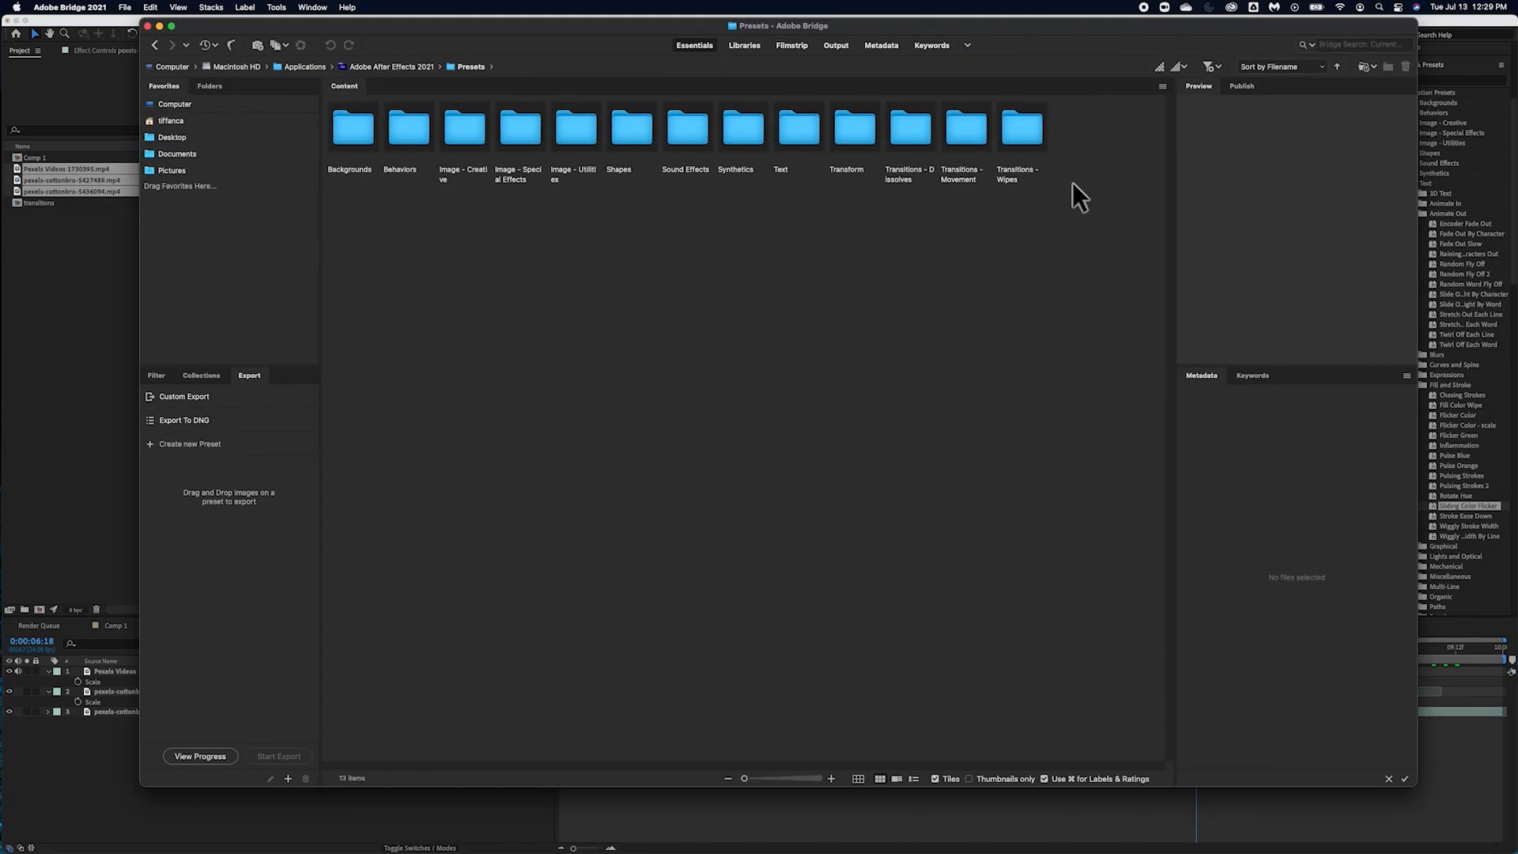
double_click(909, 129)
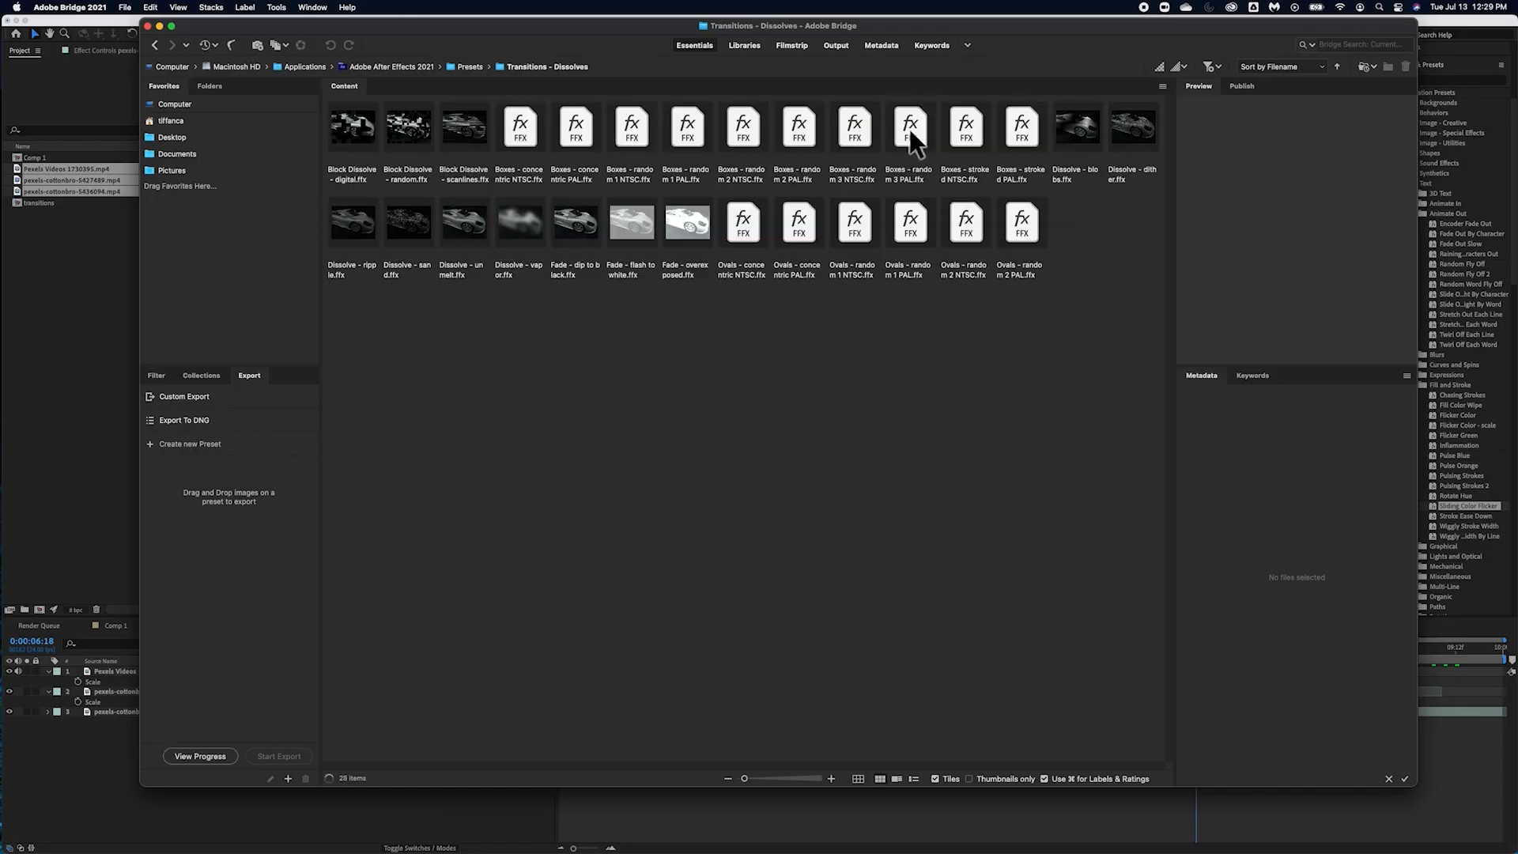
Step: Preview several dissolve presets, including Block Dissolve - digital, Boxes - concentric NTSC, Boxes - random 1 NTSC and Fade - overexposed
left_click(362, 144)
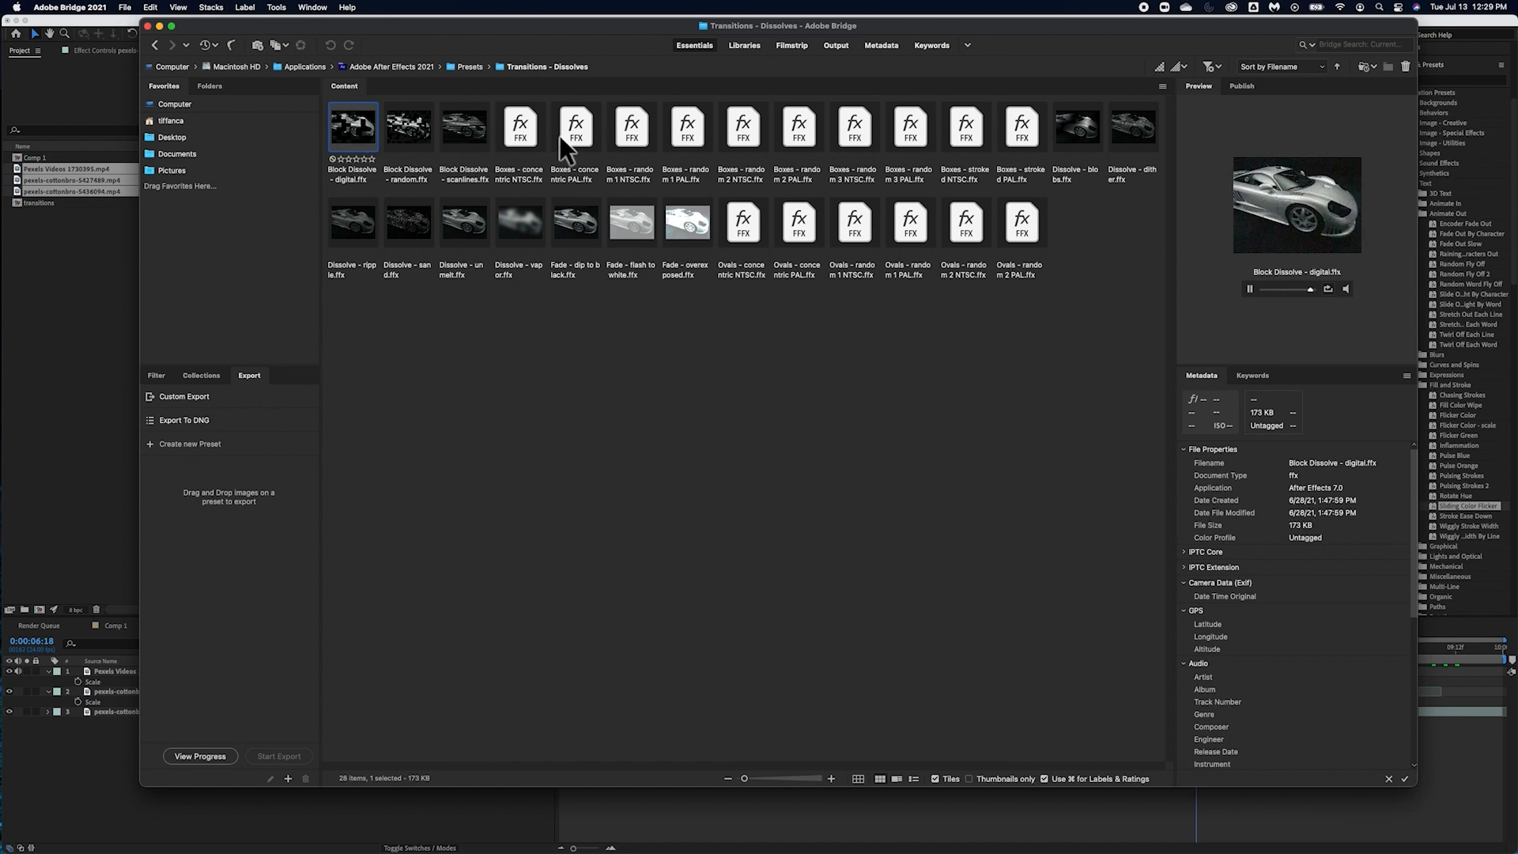
left_click(524, 125)
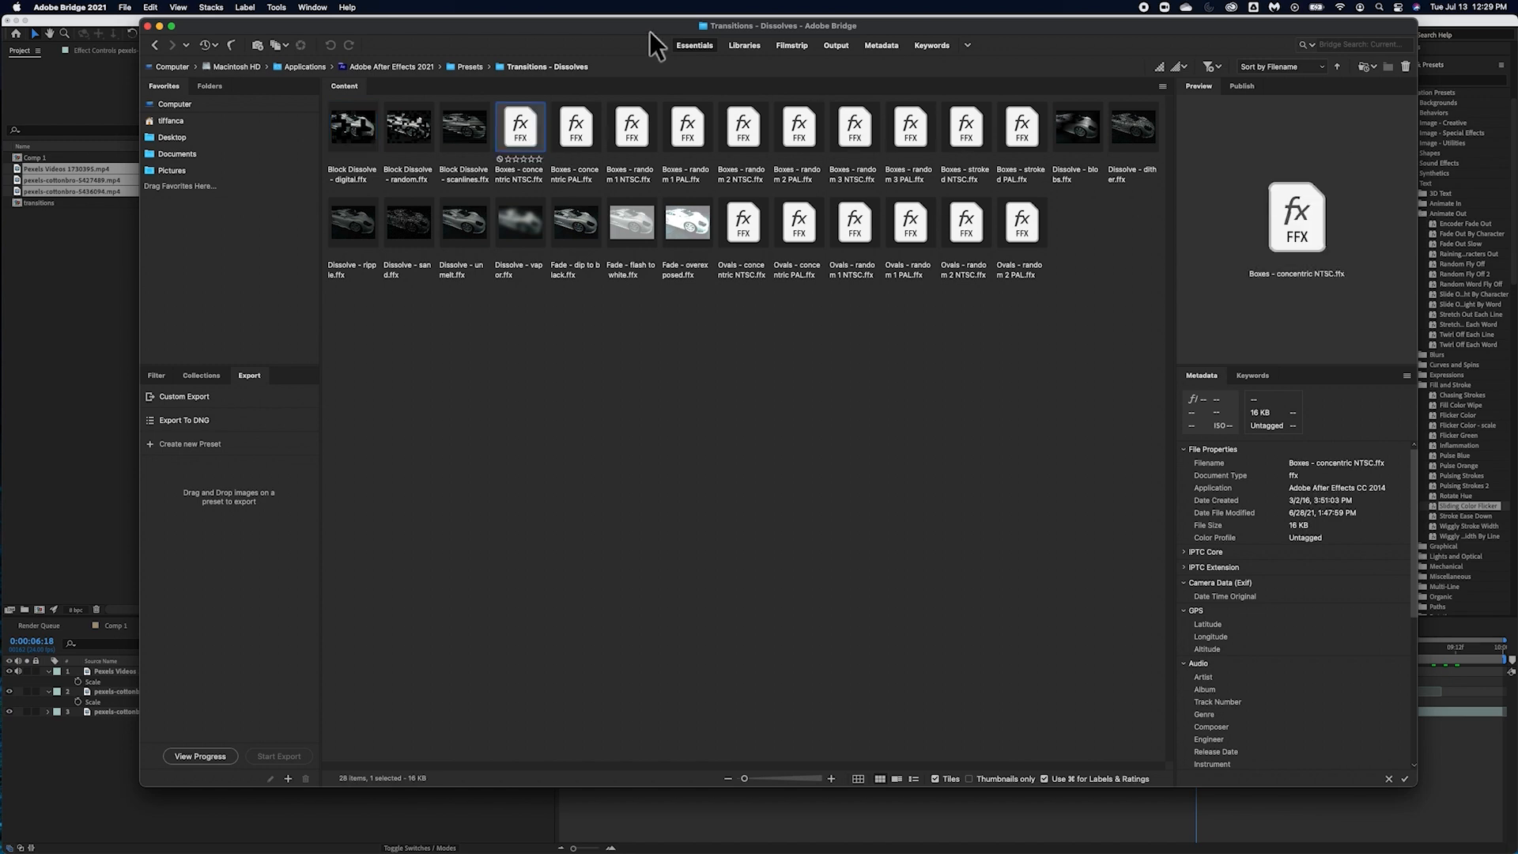
left_click(630, 131)
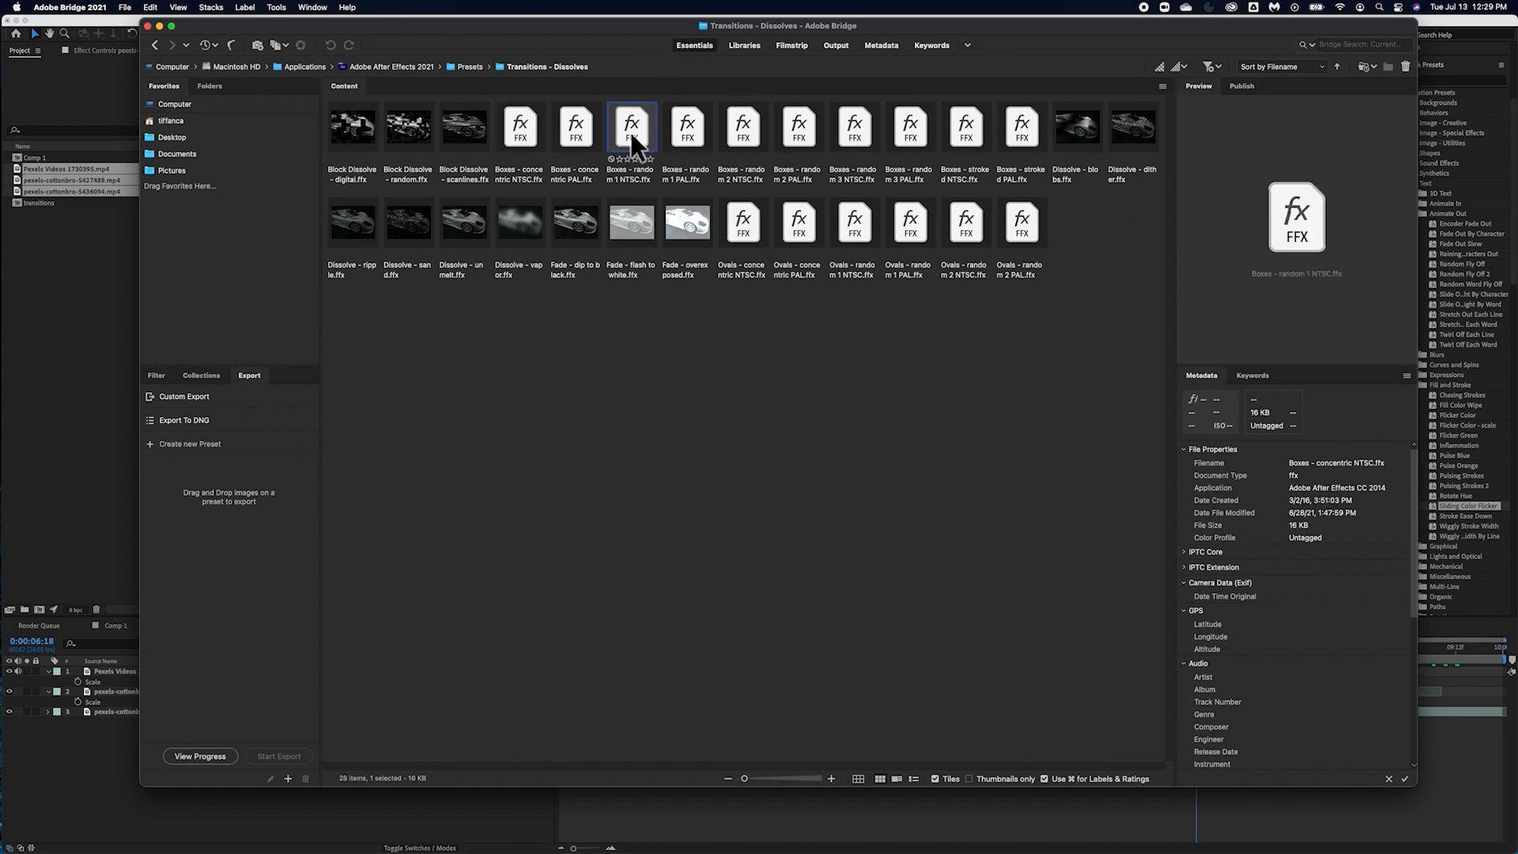
left_click(618, 221)
left_click(699, 212)
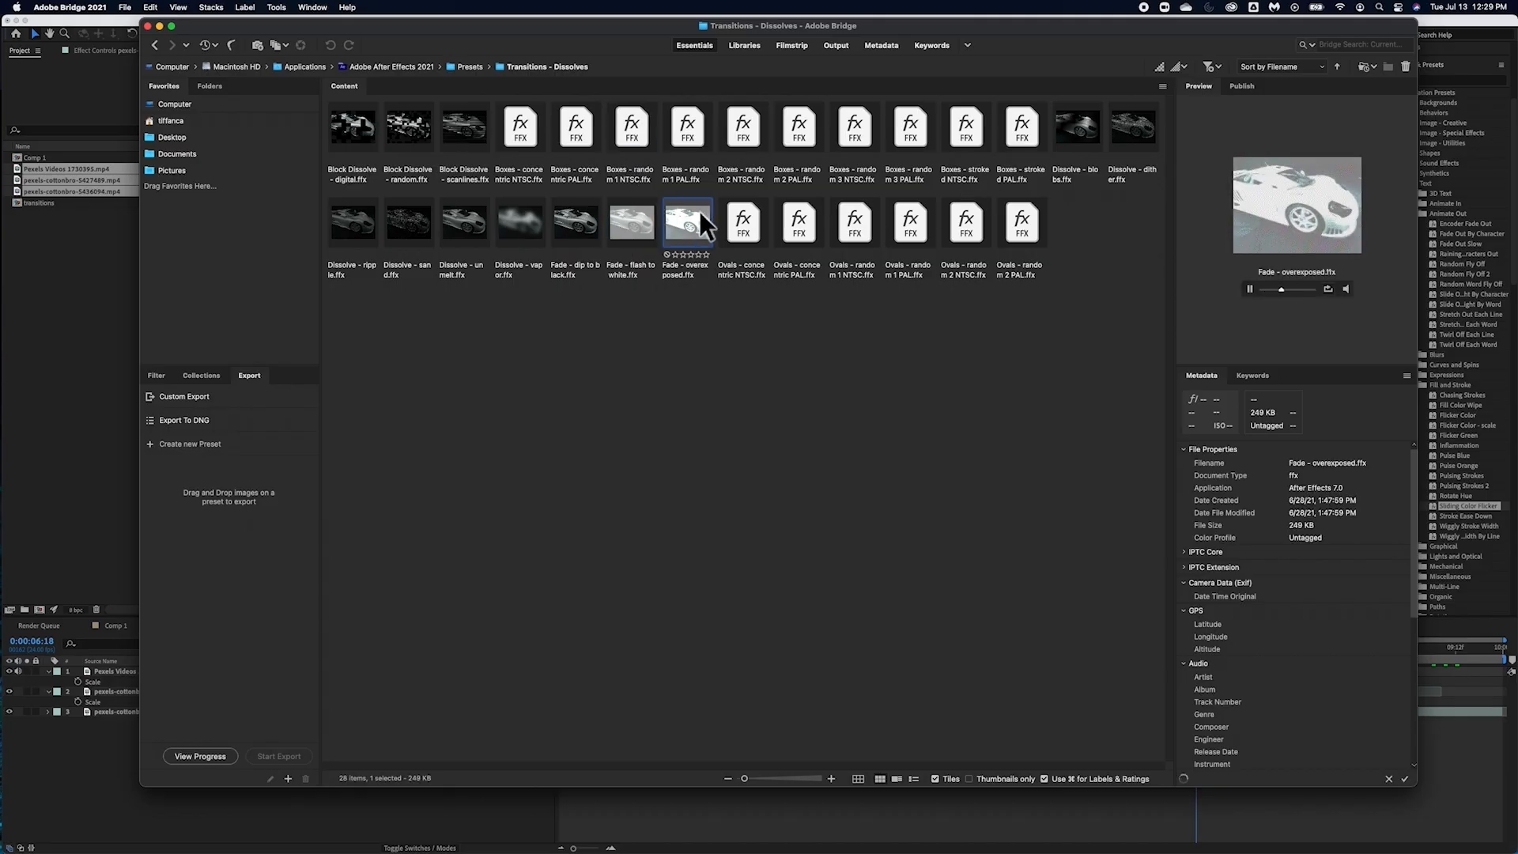
Step: Preview the Fade - dip to black and Dissolve - vapor presets, and open the Transitions - Movement presets folder
left_click(585, 214)
left_click(523, 208)
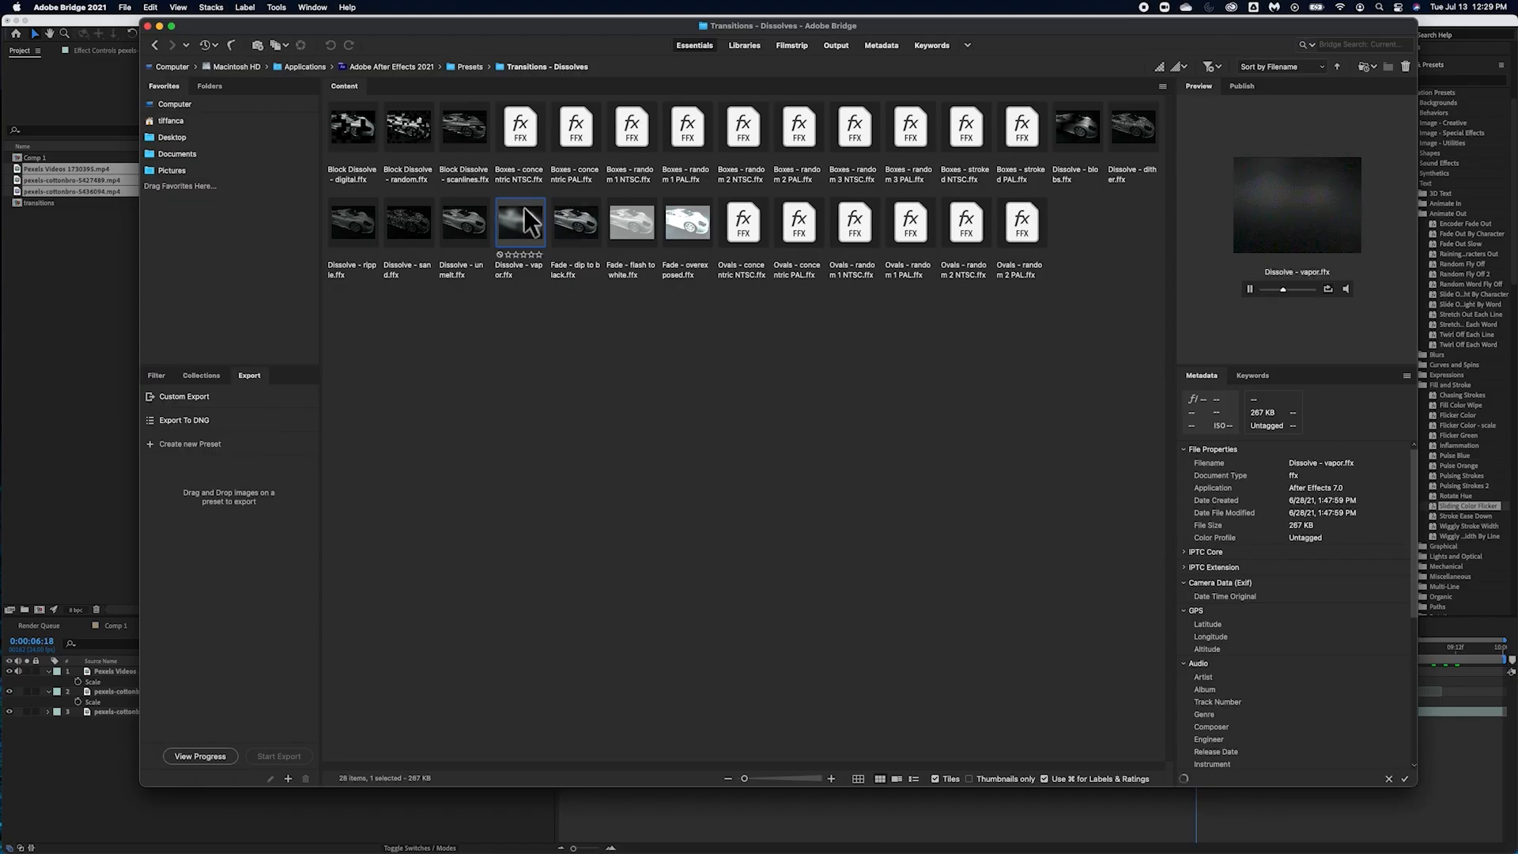
left_click(470, 68)
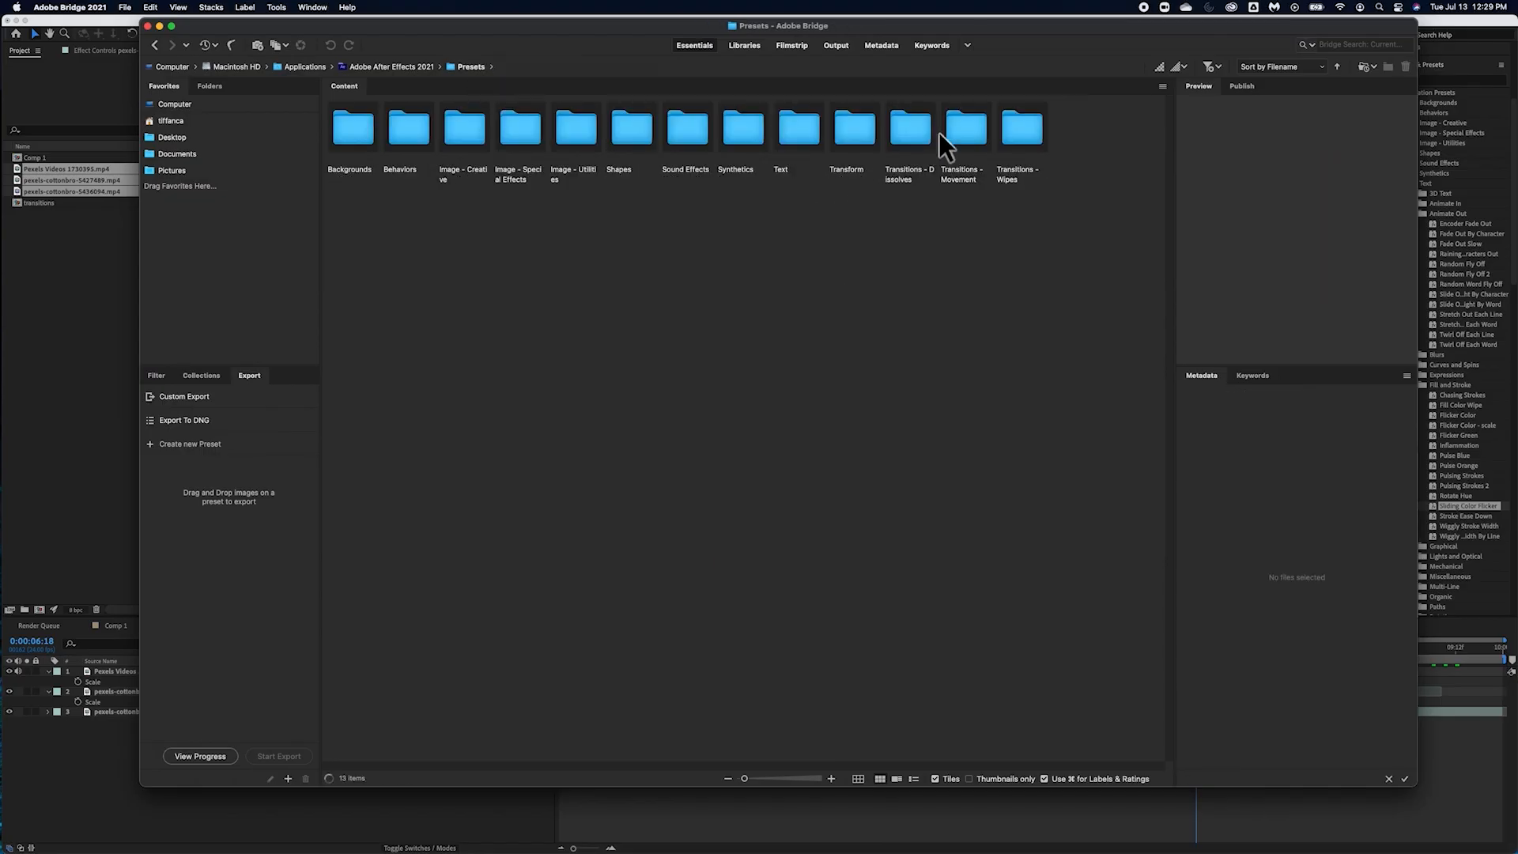
double_click(960, 131)
Step: Preview movement presets including Stretch & Blur, both Stretch Over variants, Zoom - spiral, Zoom - bubble, Zoom - 3D tumble and Zoom - 2D spin
left_click(1022, 130)
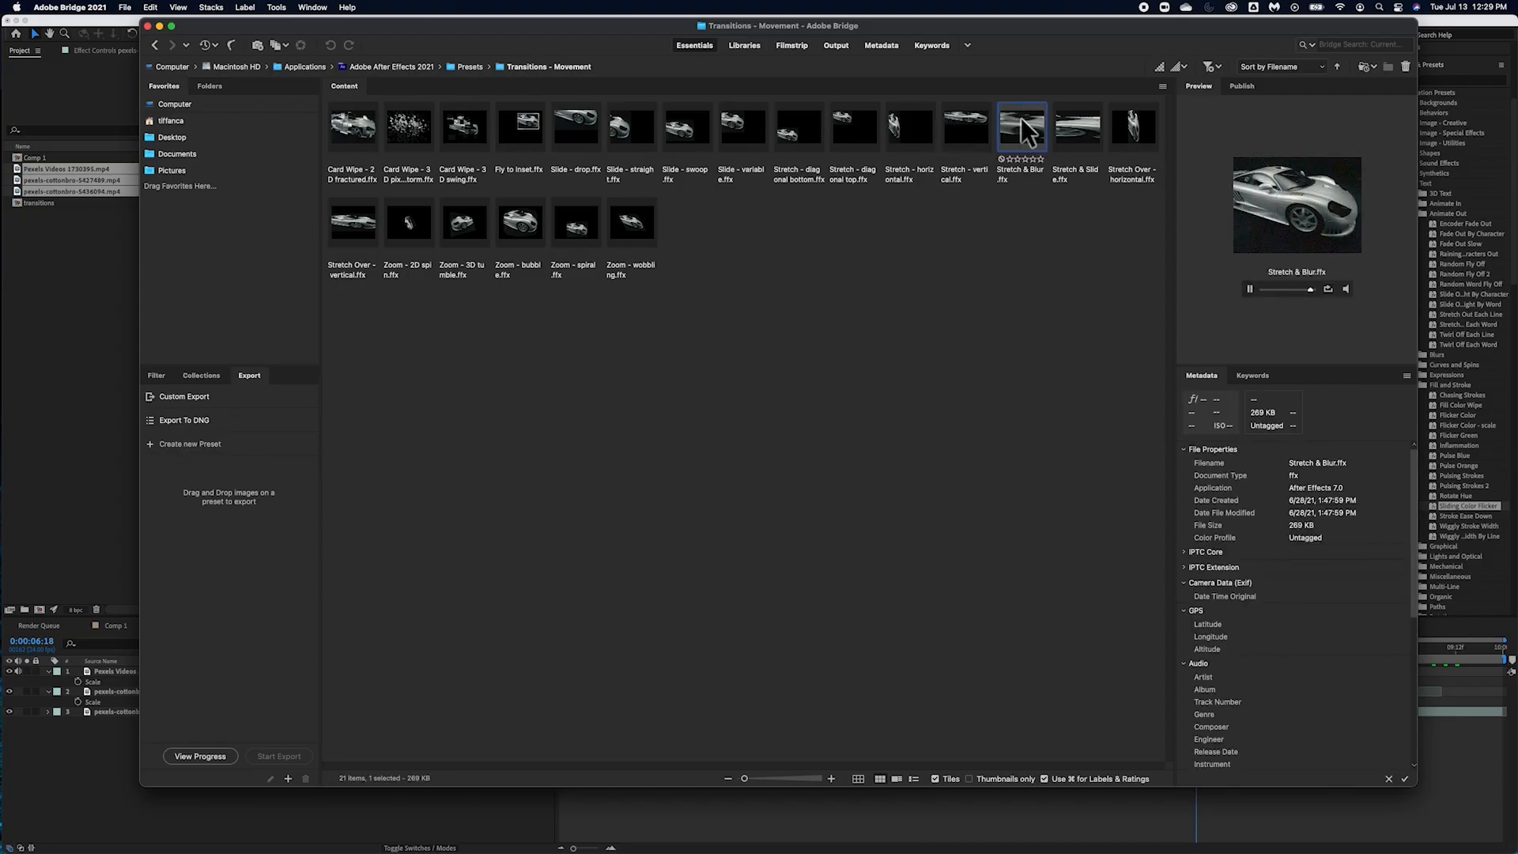
left_click(1129, 123)
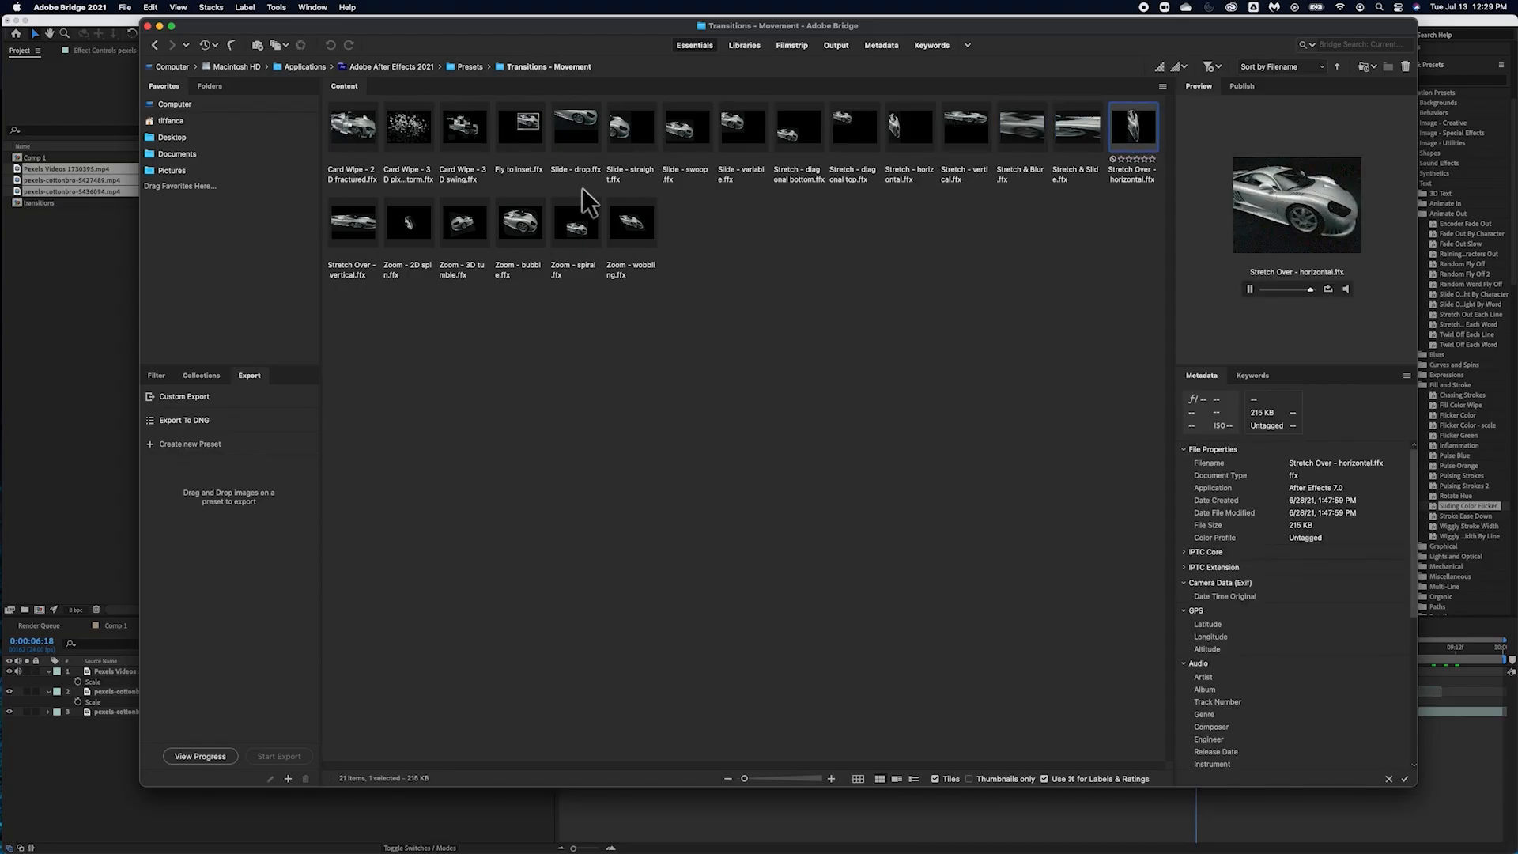
left_click(578, 227)
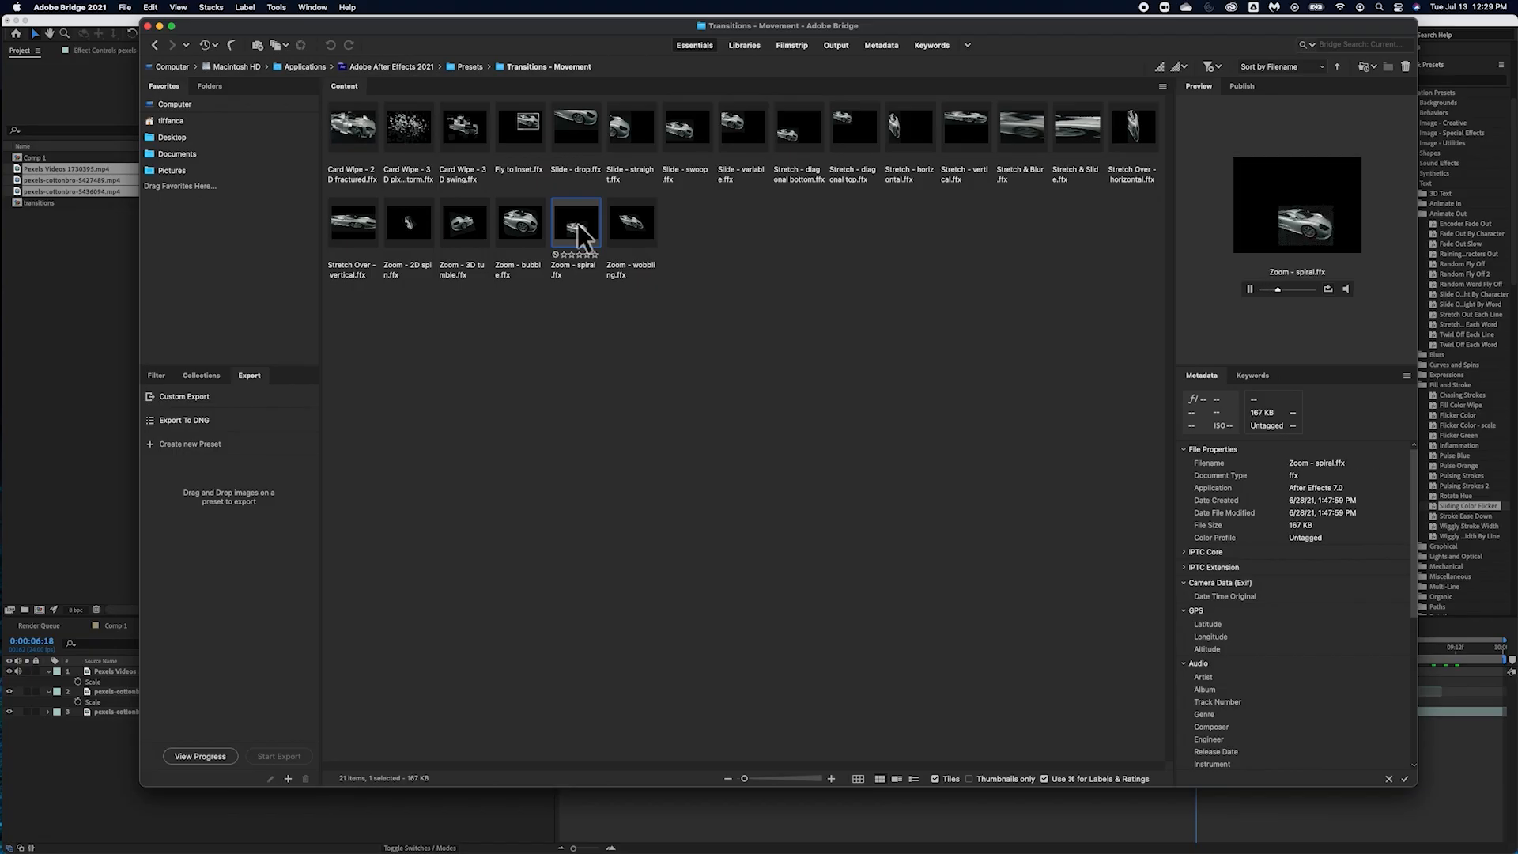
left_click(519, 225)
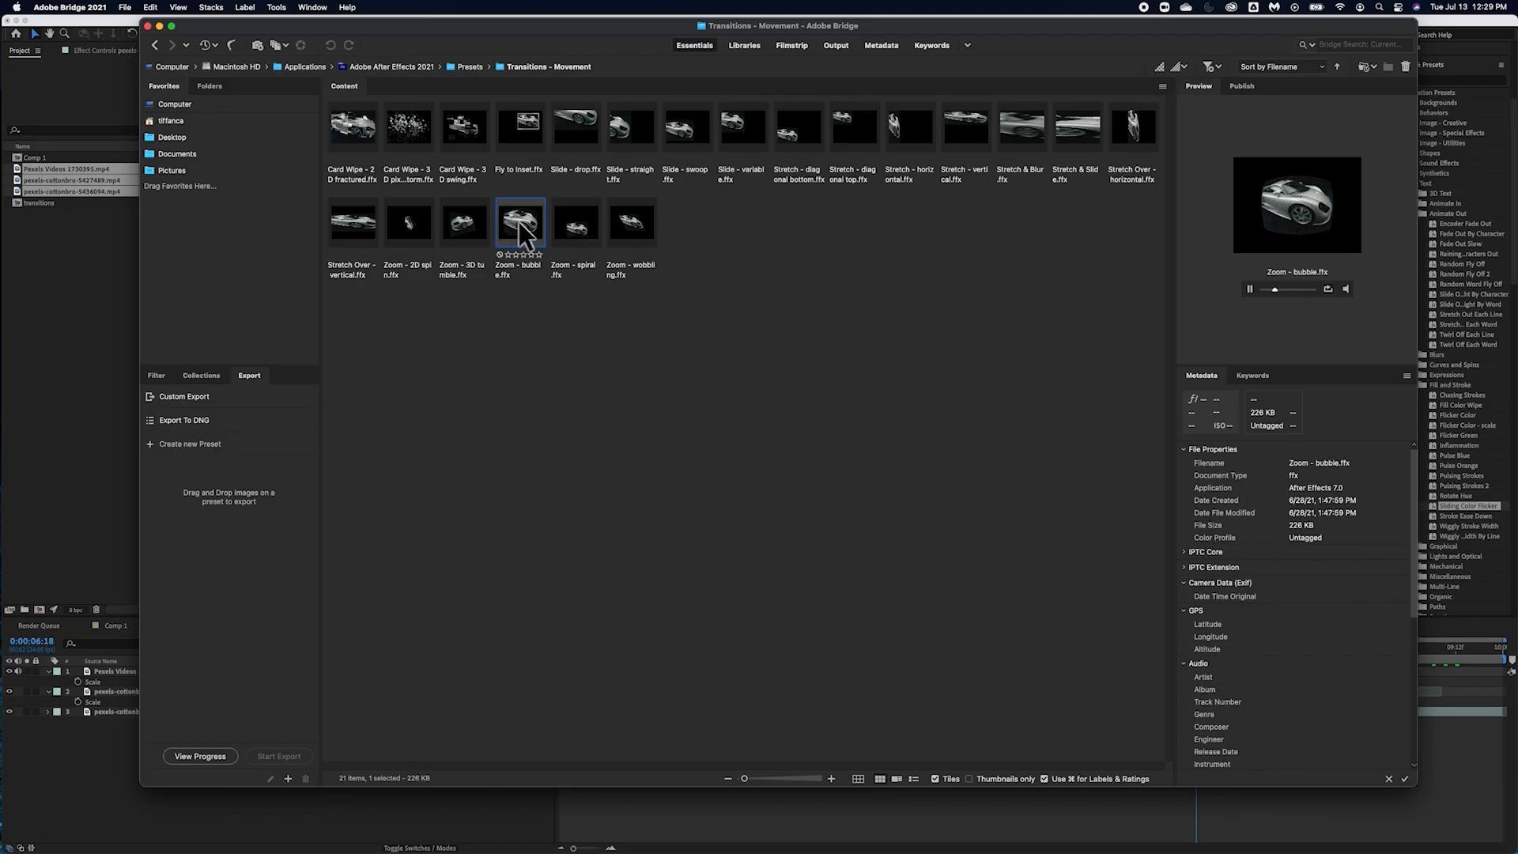
left_click(465, 227)
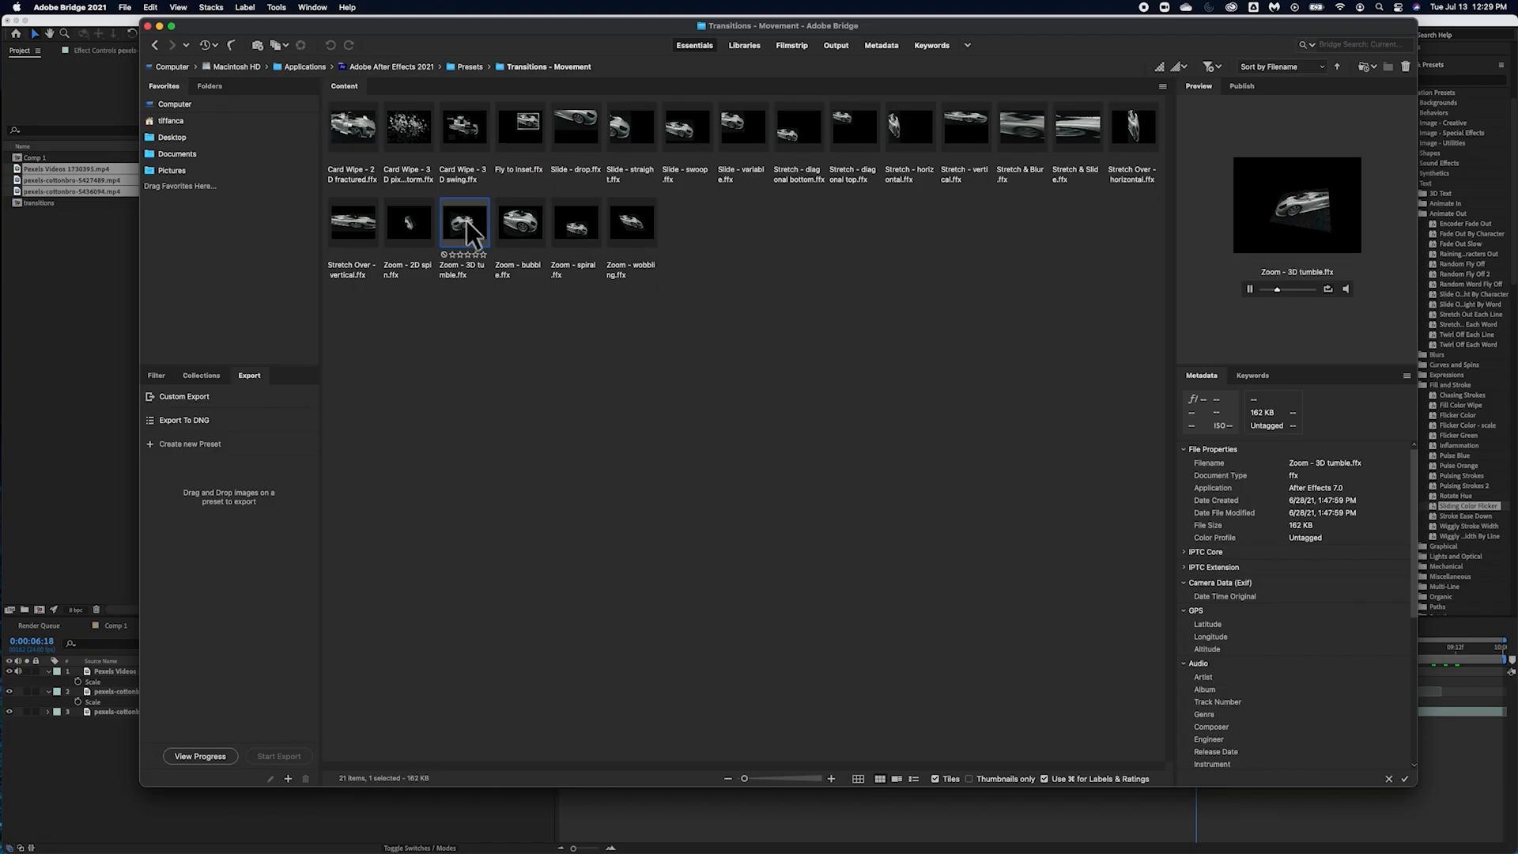
left_click(401, 225)
left_click(355, 229)
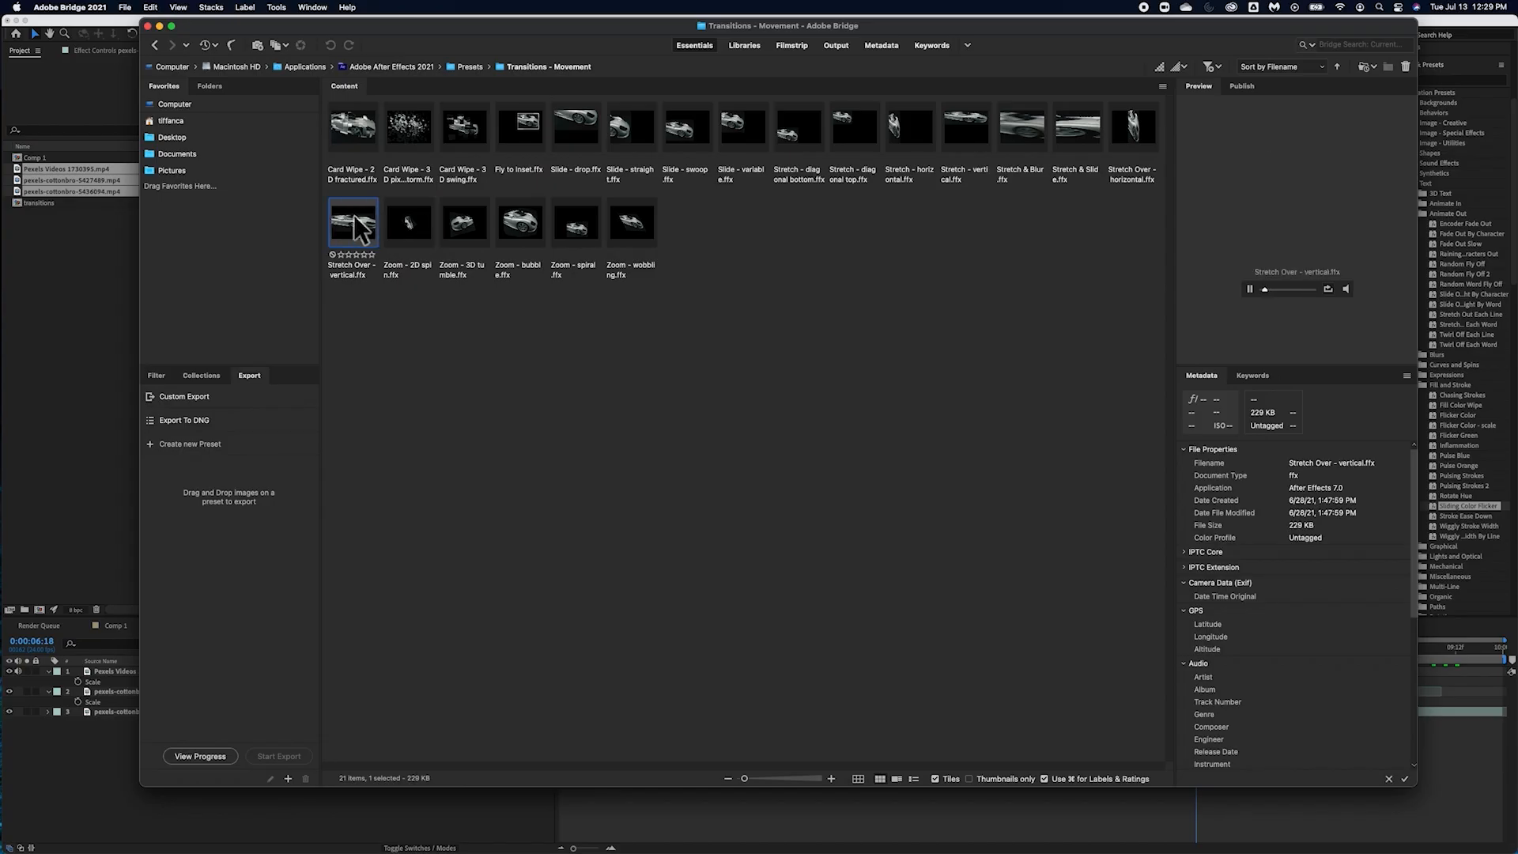
Step: Preview the Card Wipe presets 2D fractured, 3D pixelstorm and 3D swing, plus Slide - drop and Fly to Inset
left_click(358, 133)
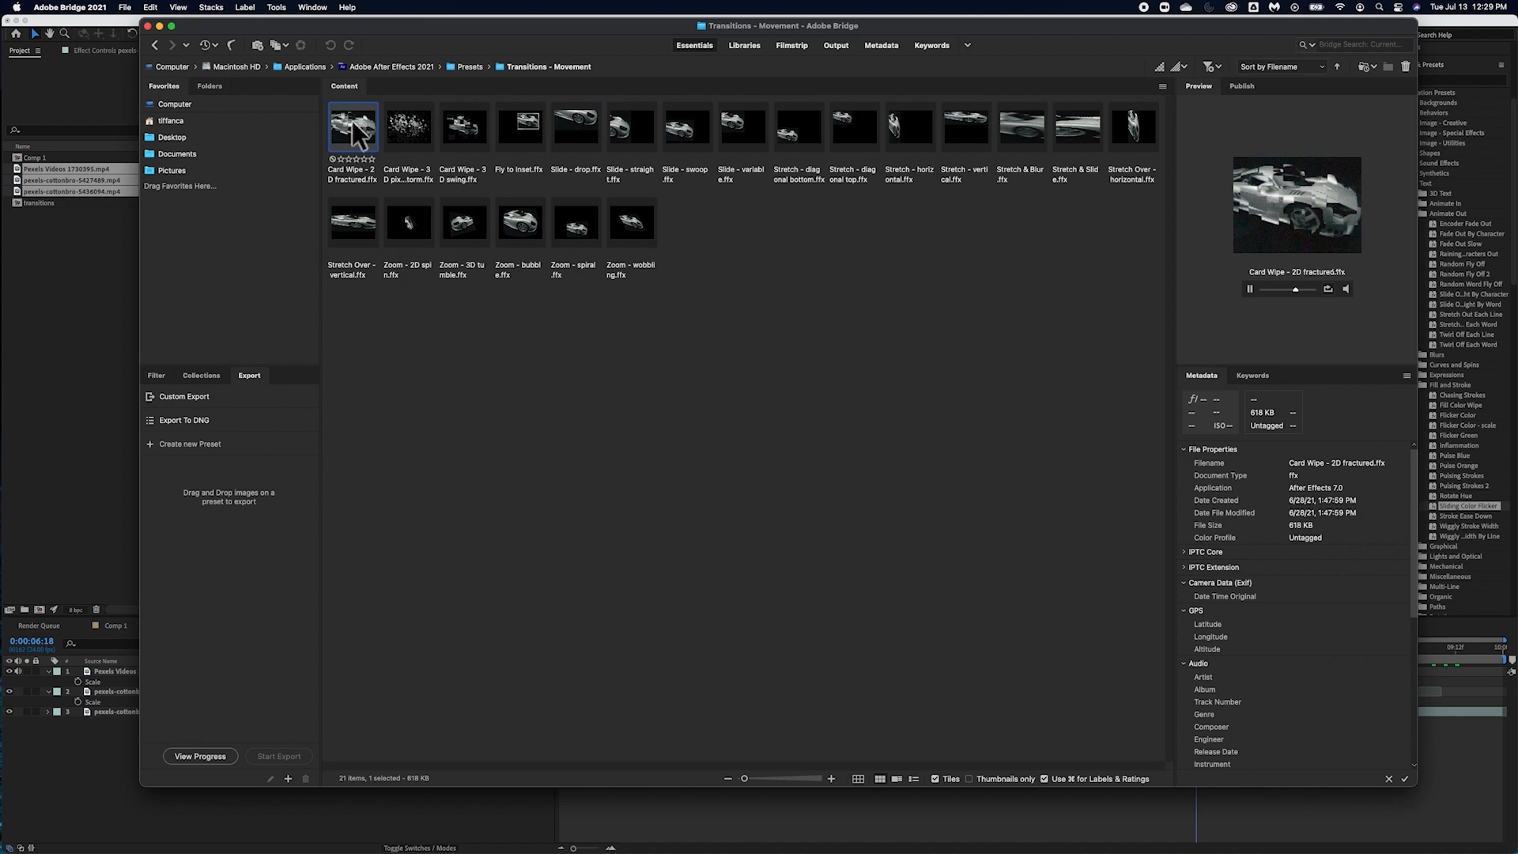
left_click(409, 131)
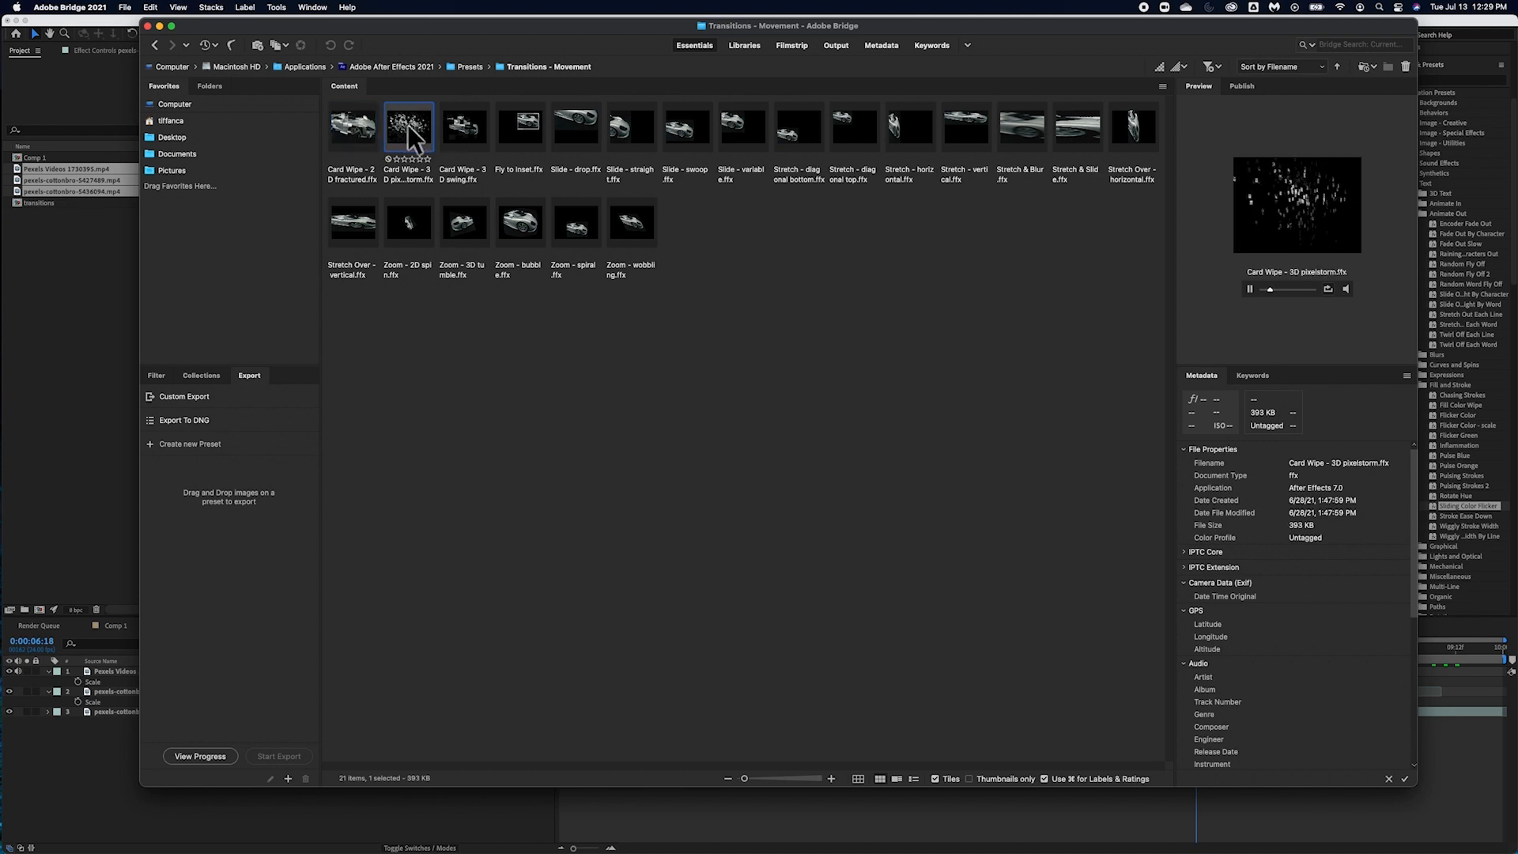
left_click(467, 129)
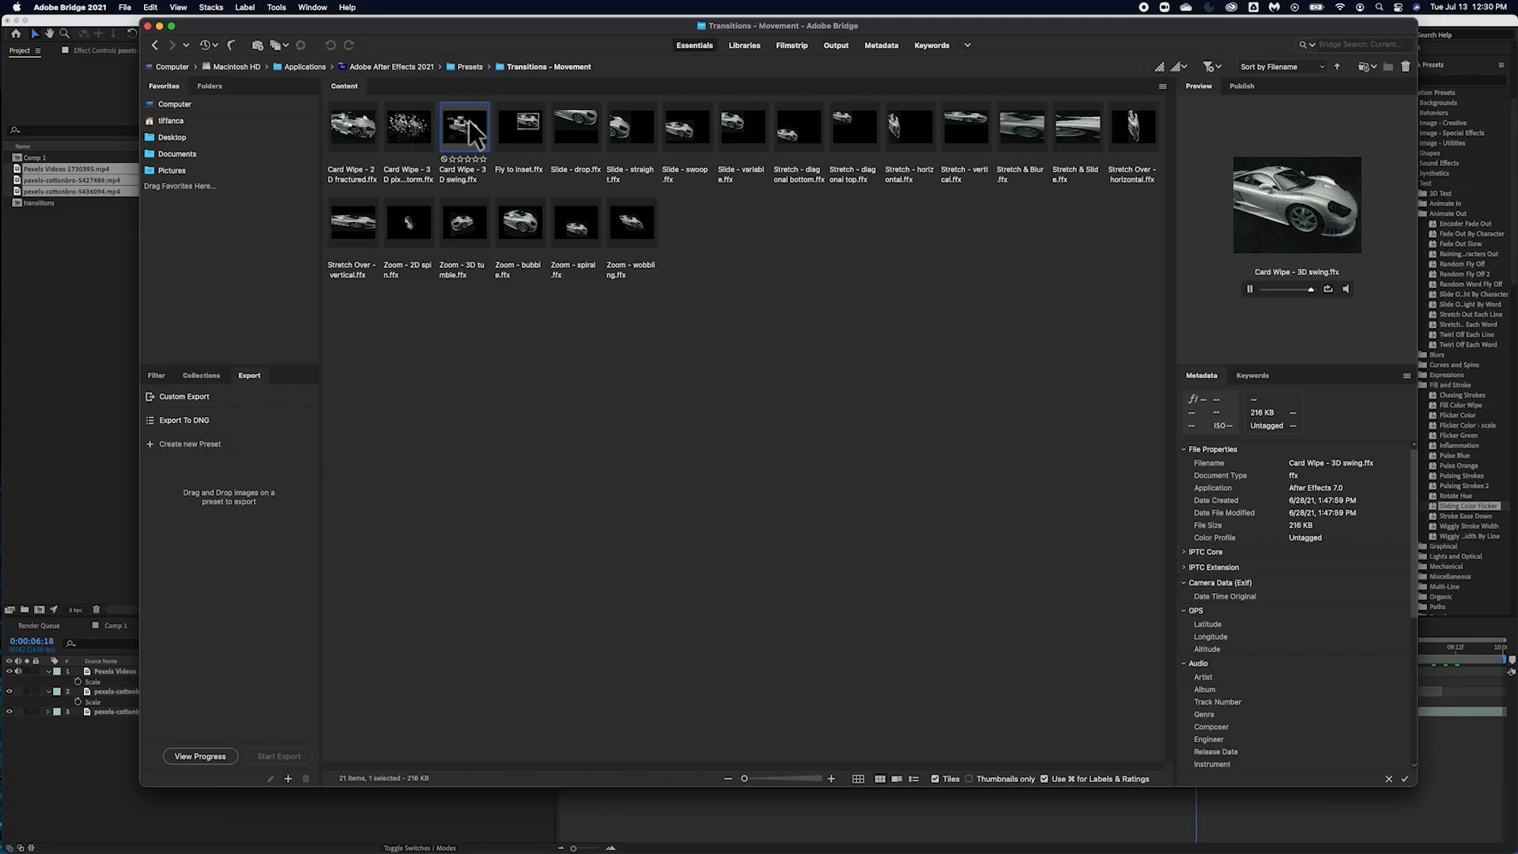
left_click(584, 128)
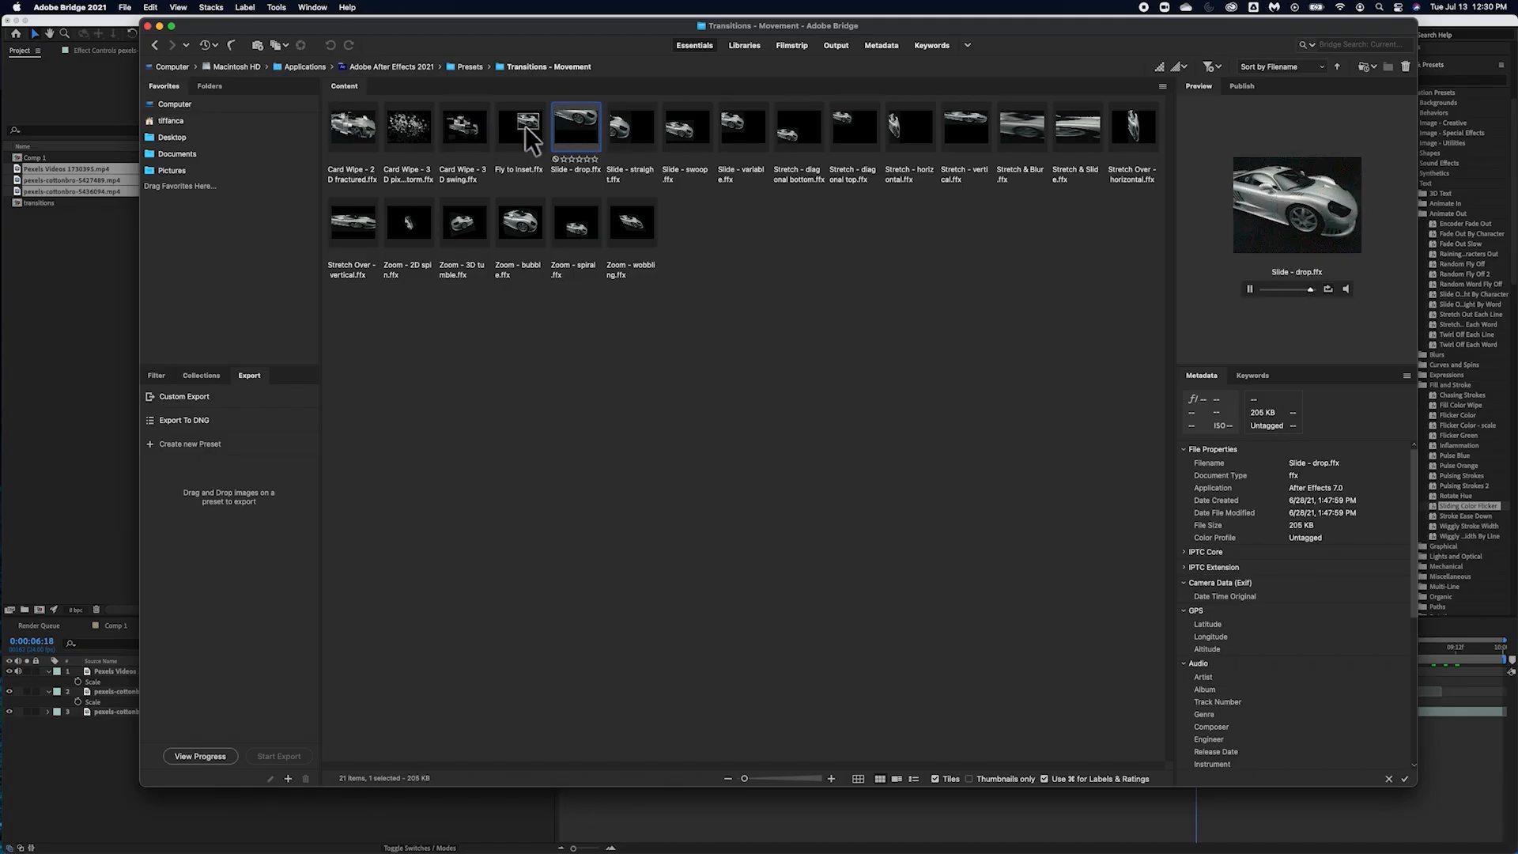
left_click(528, 130)
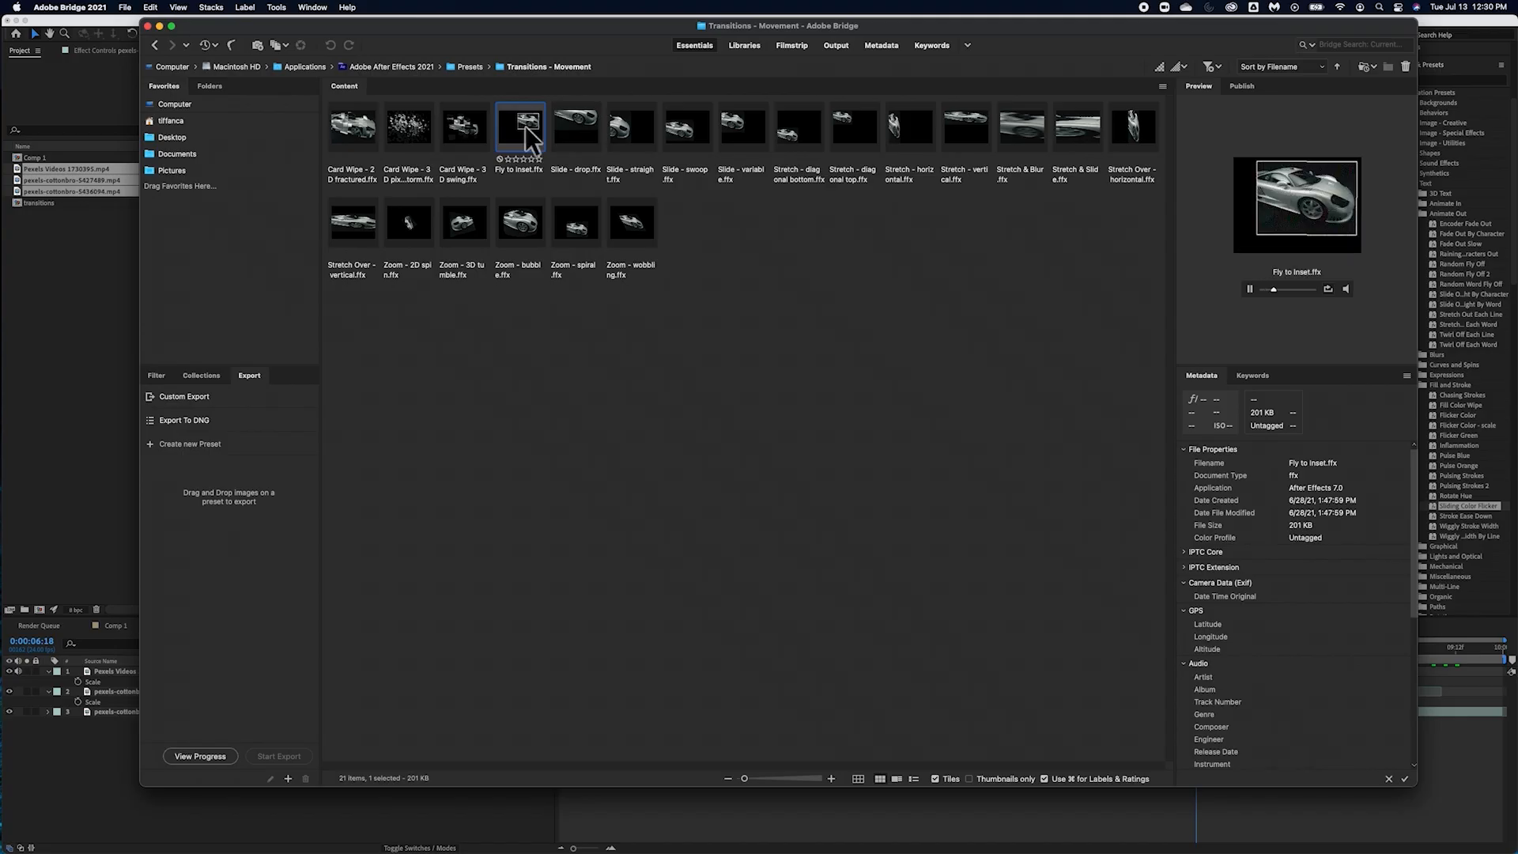
Step: Preview the Stretch presets diagonal bottom, diagonal top, horizontal and vertical
left_click(805, 139)
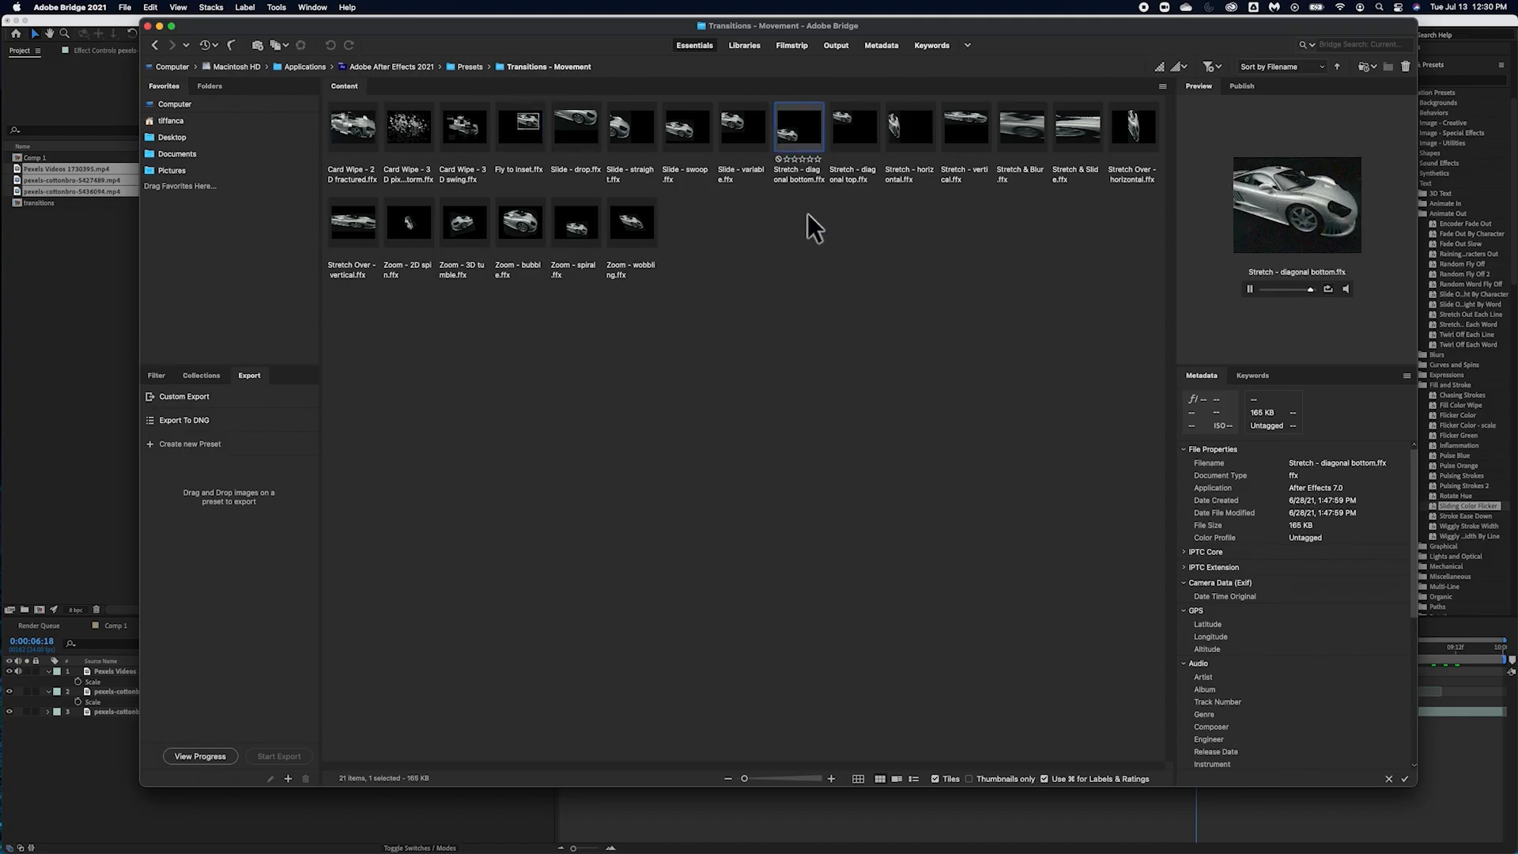
left_click(852, 140)
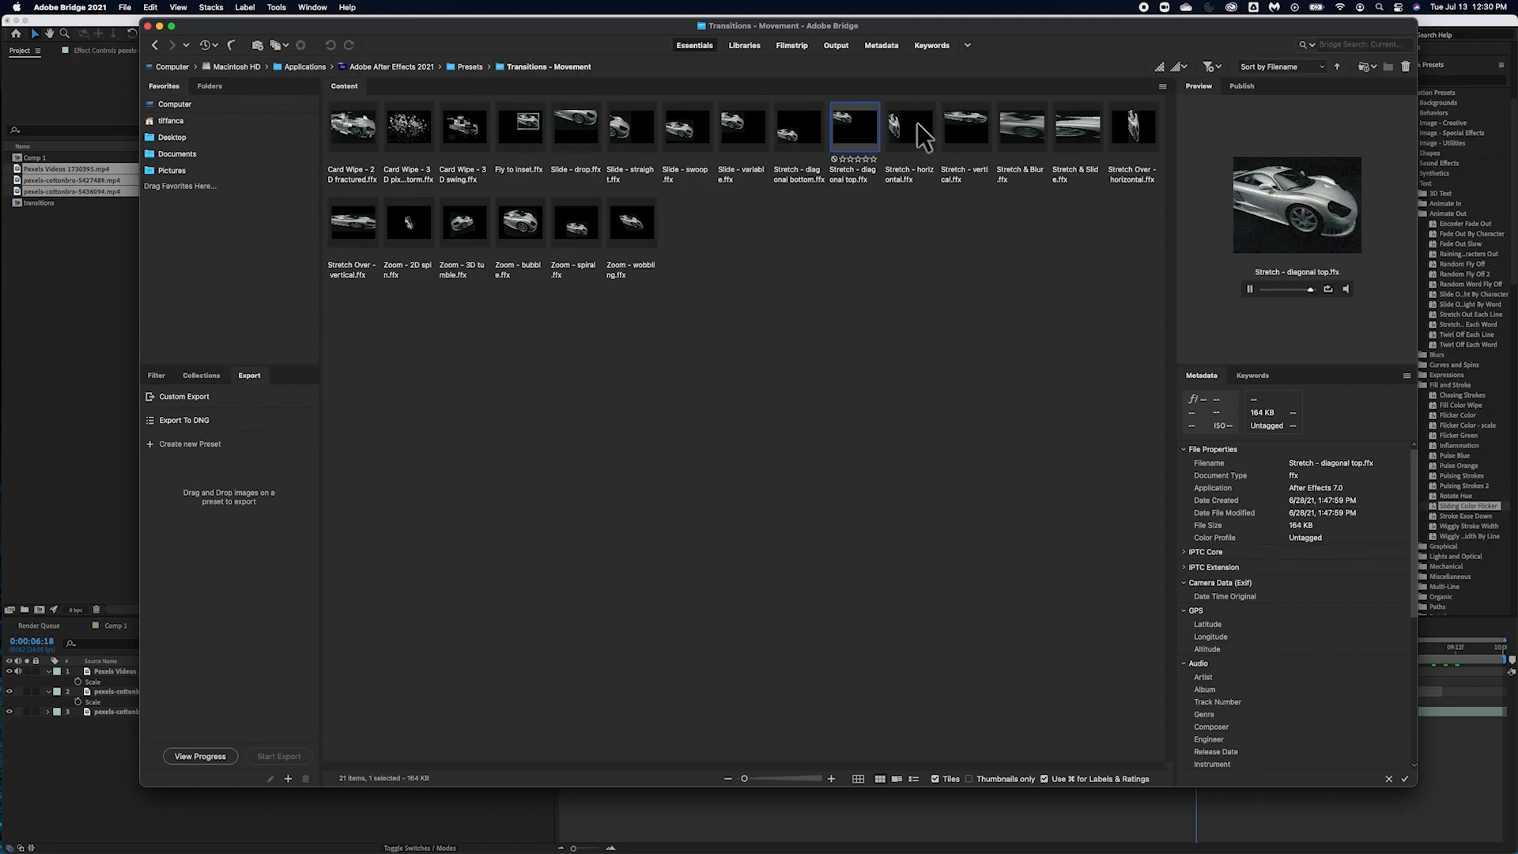
left_click(917, 121)
left_click(981, 125)
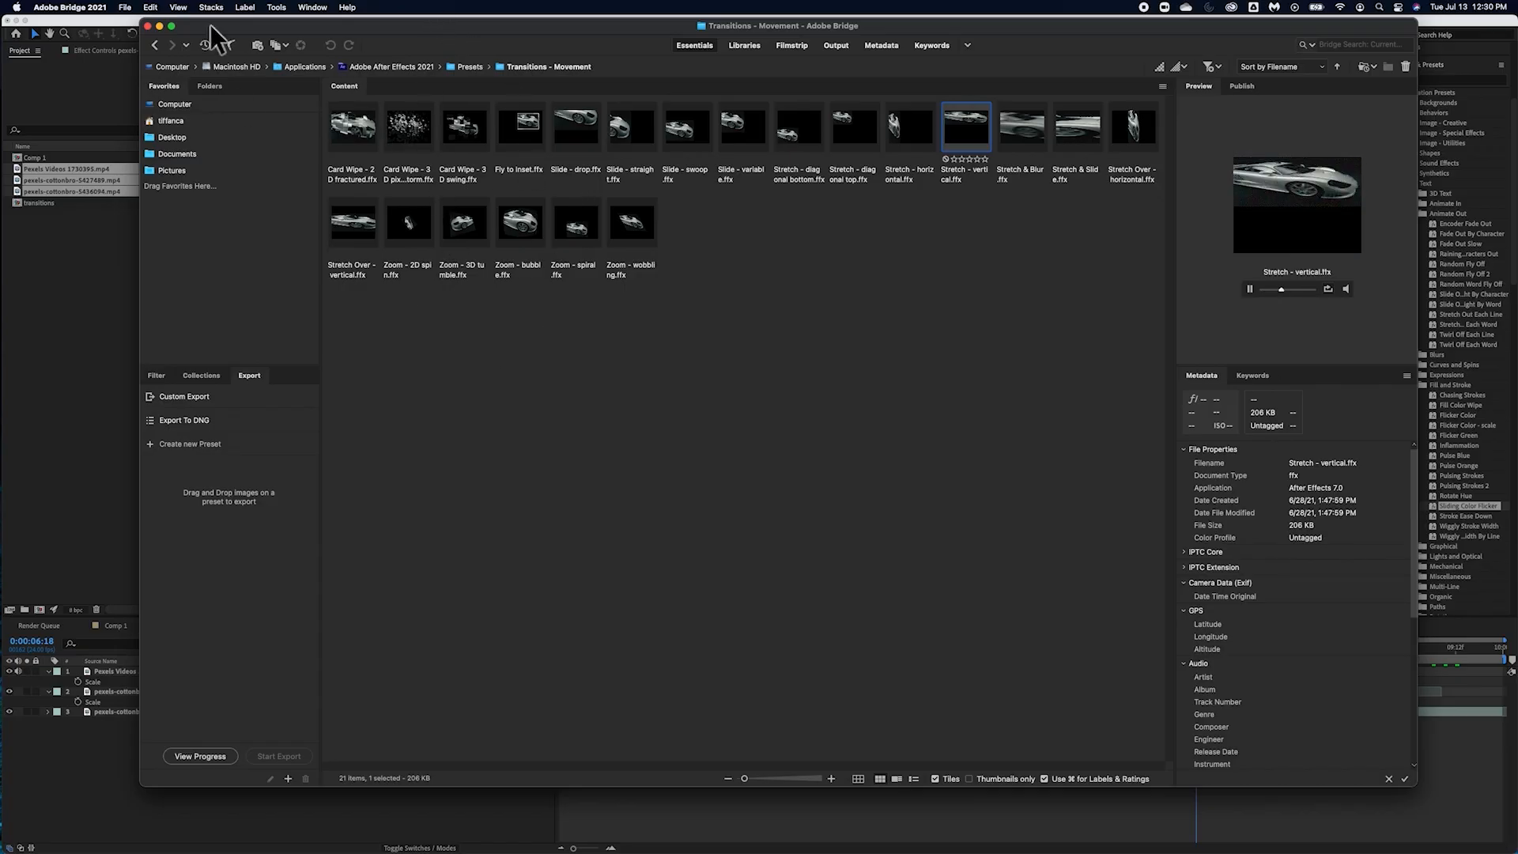
Step: Return to After Effects, set the current time to 0:00:02:05 within the first overlap, and select the top clip
left_click(159, 24)
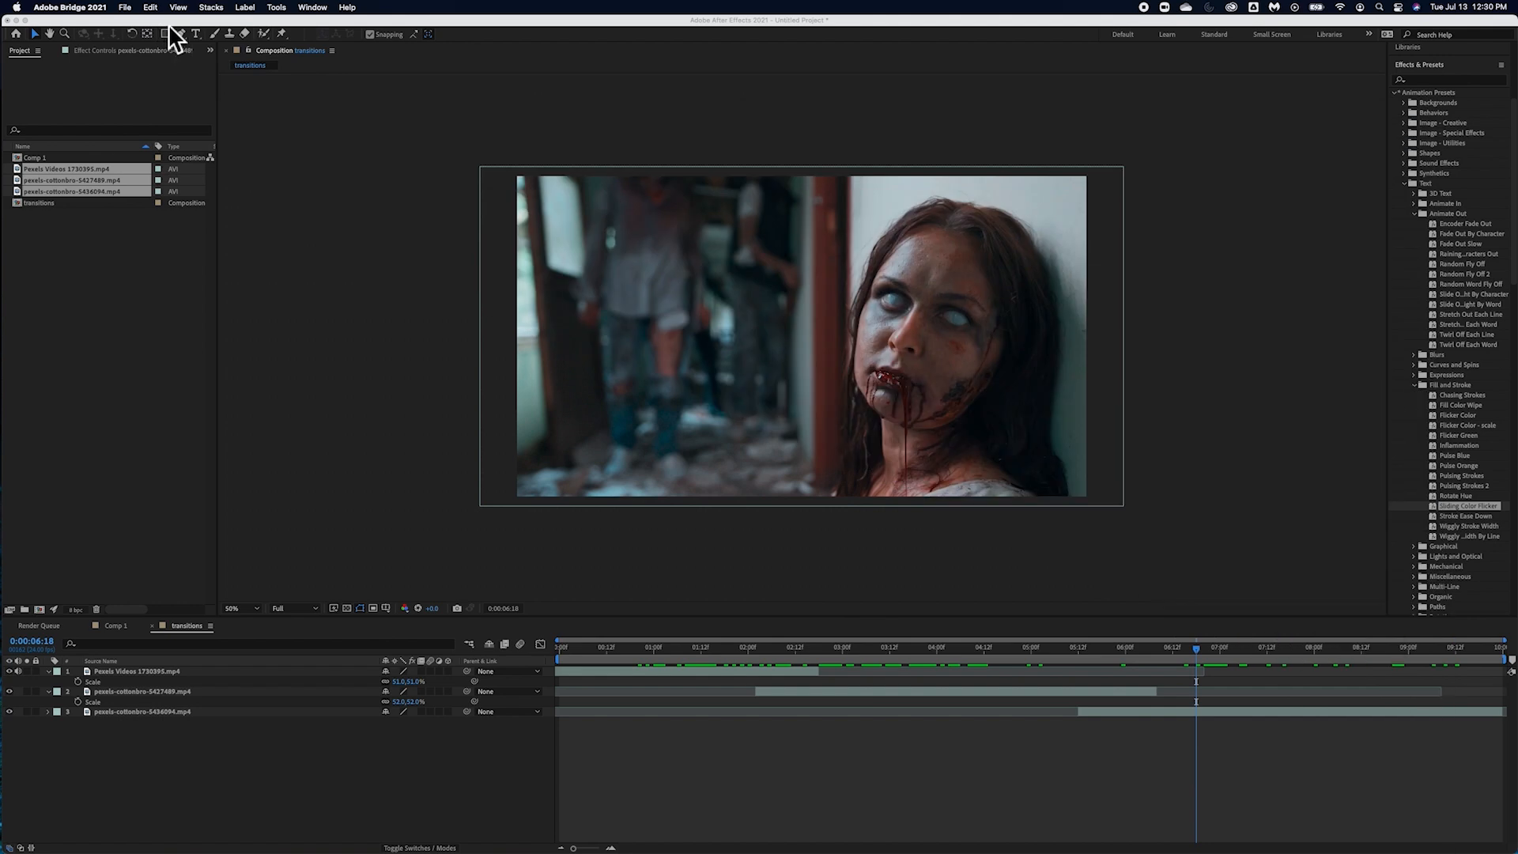
scroll(342, 331, "up", 2)
scroll(341, 331, "down", 1)
scroll(341, 330, "down", 1)
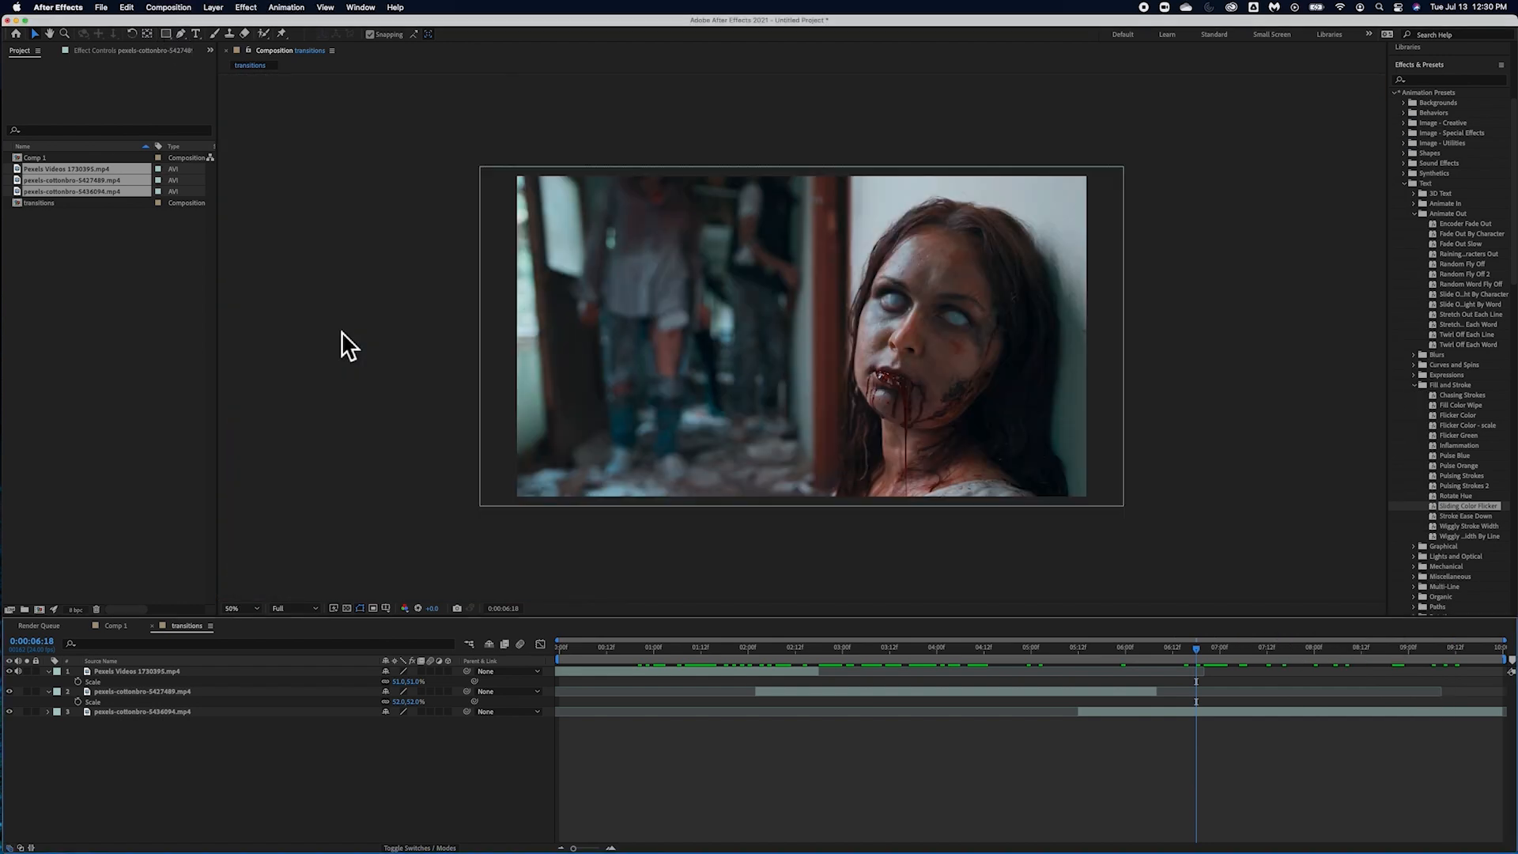
scroll(341, 331, "up", 1)
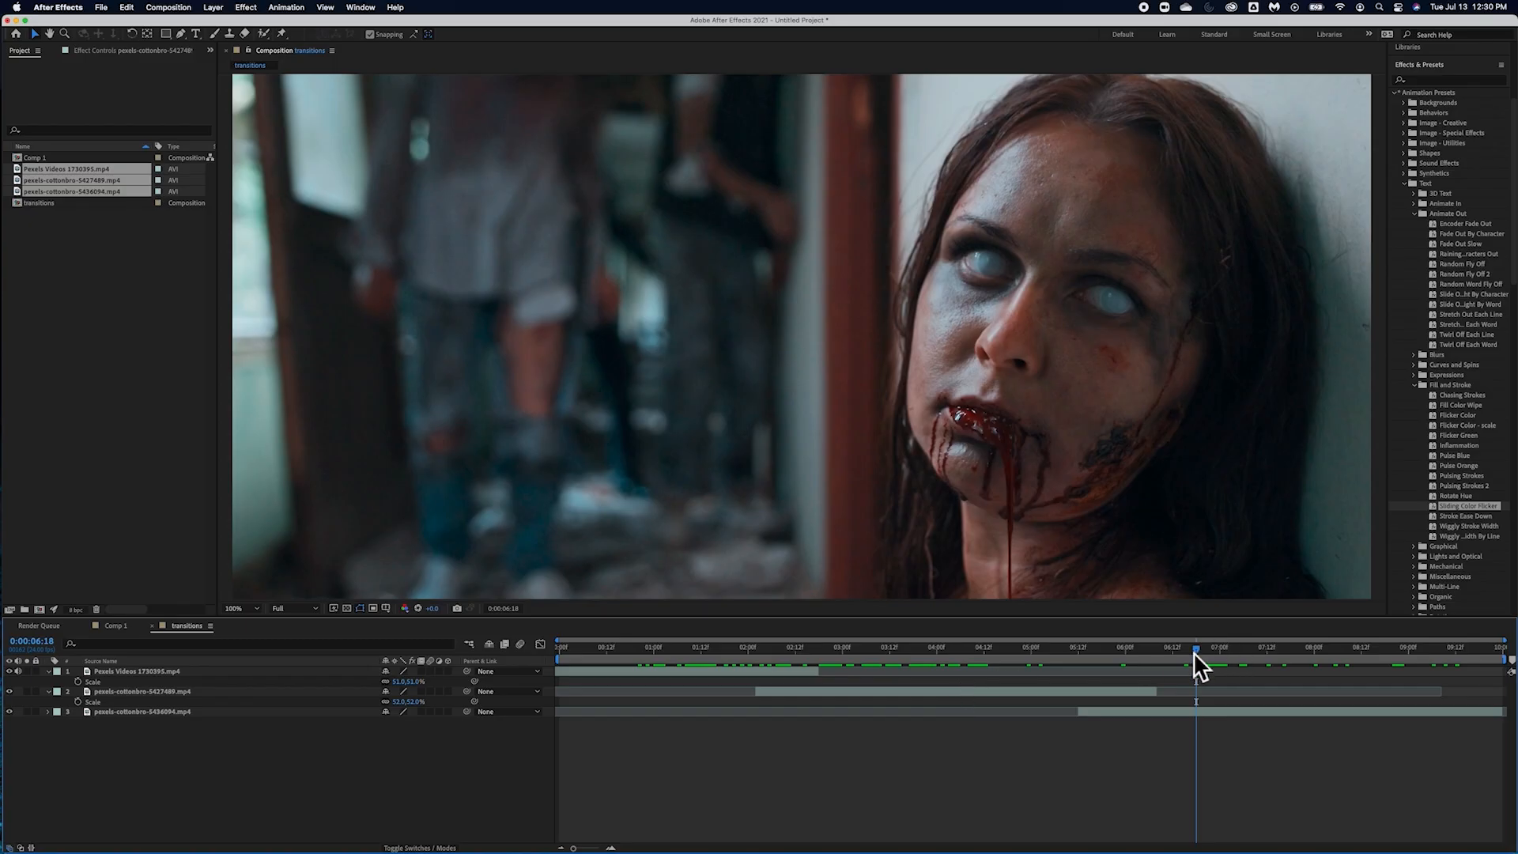
left_click_drag(1201, 653, 773, 676)
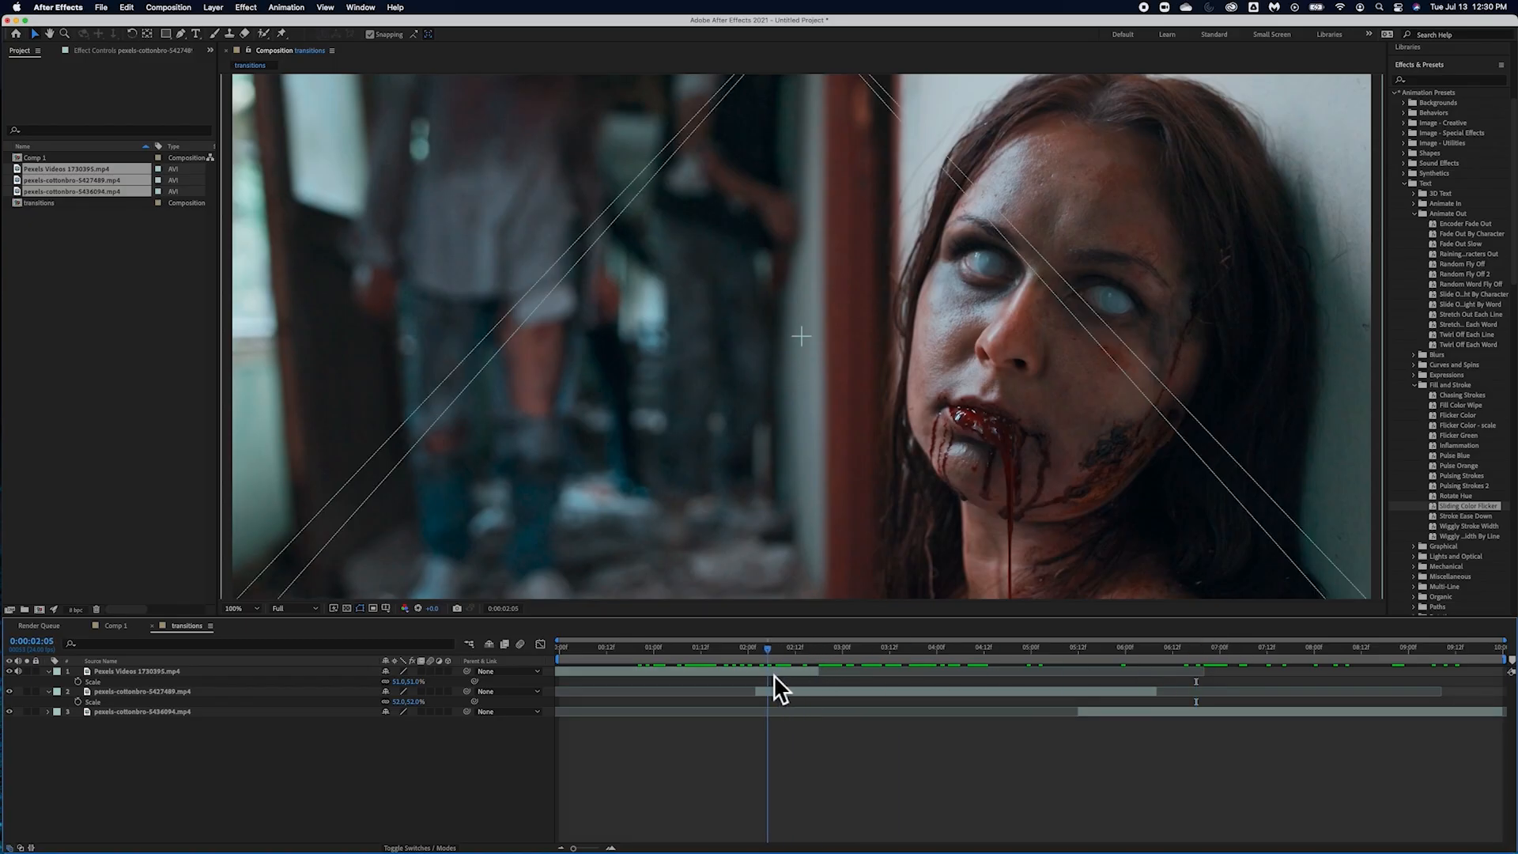
left_click(776, 673)
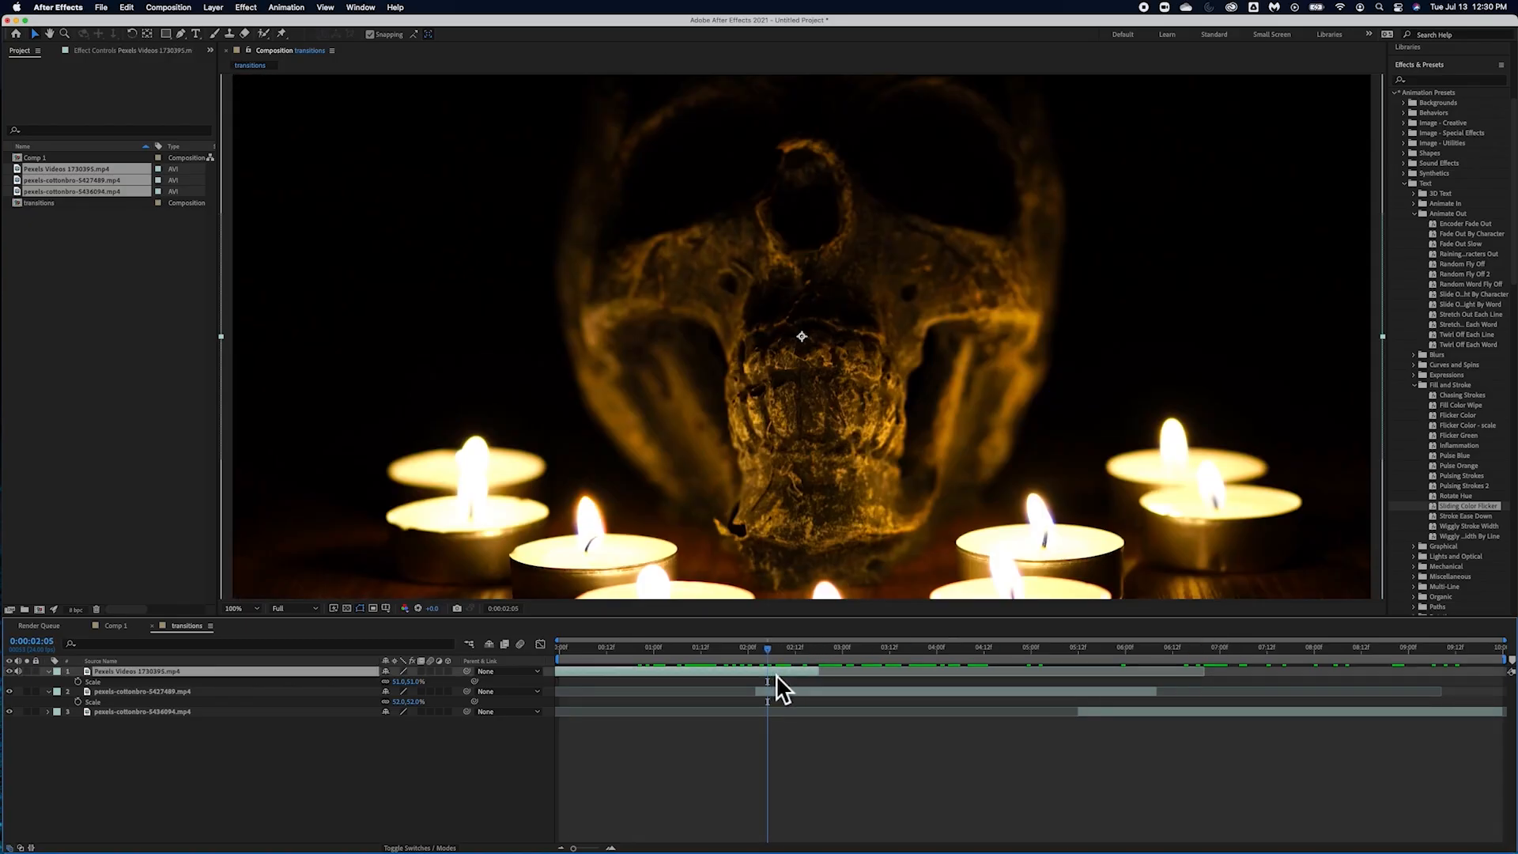
Step: Apply the Clam Shell preset from Transitions - Wipes to the top clip at 0:00:02:05
scroll(1422, 292, "up", 5)
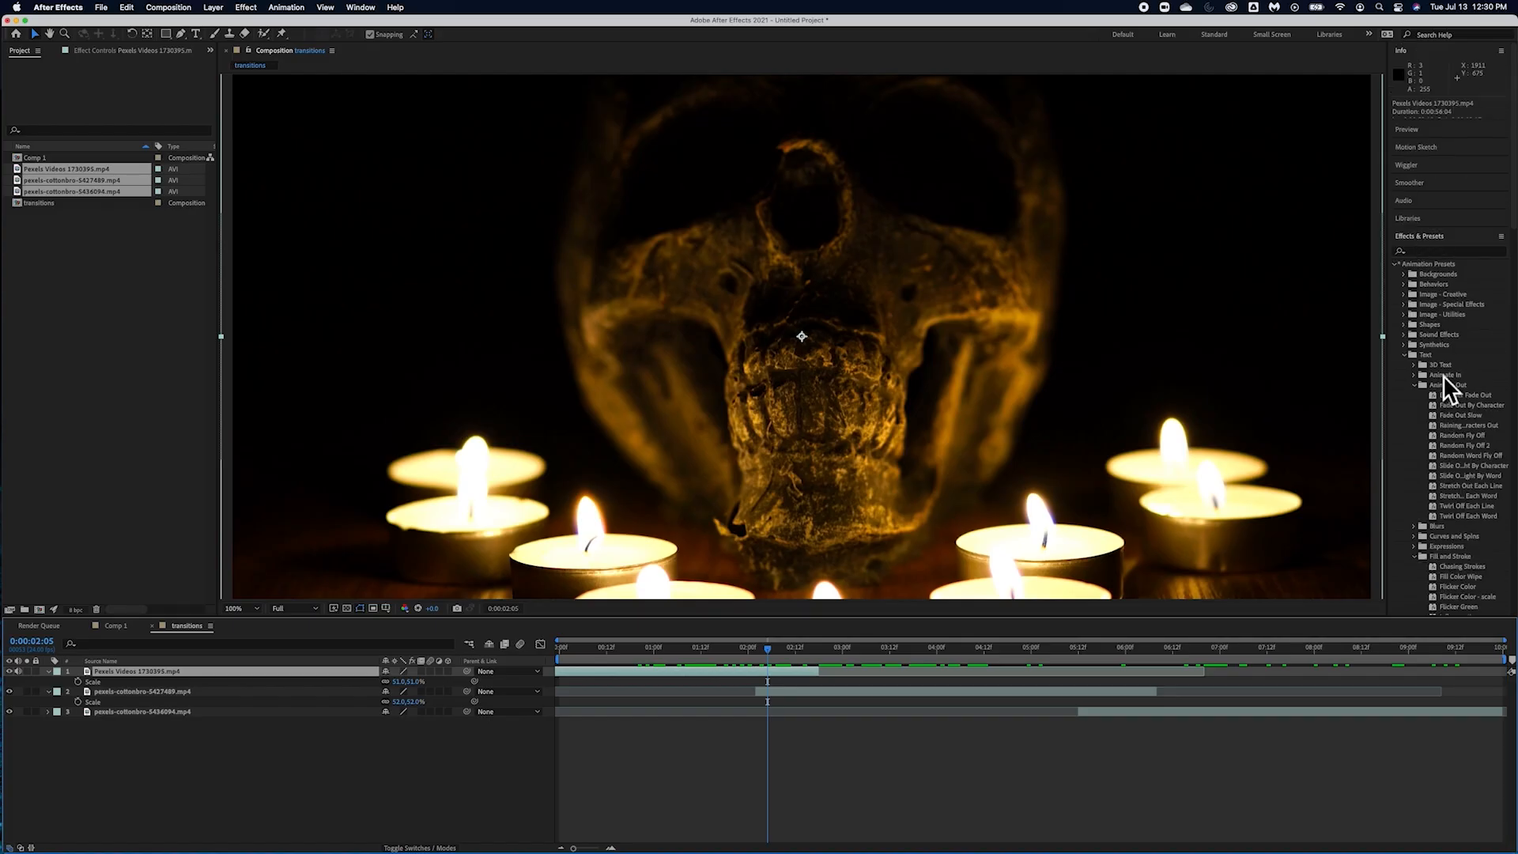
left_click(1404, 355)
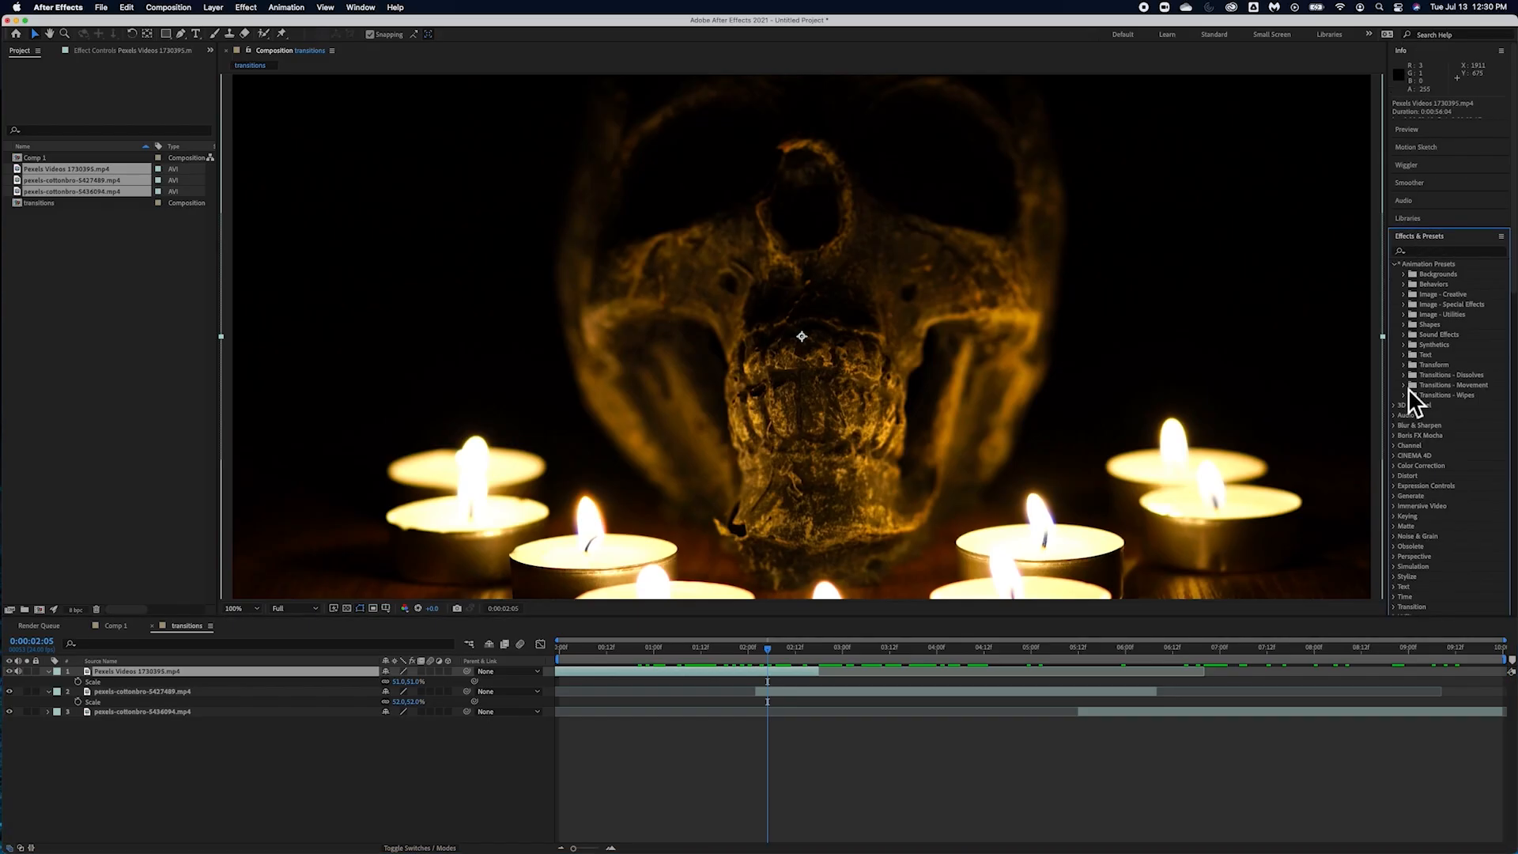
left_click(1406, 394)
scroll(1442, 467, "down", 5)
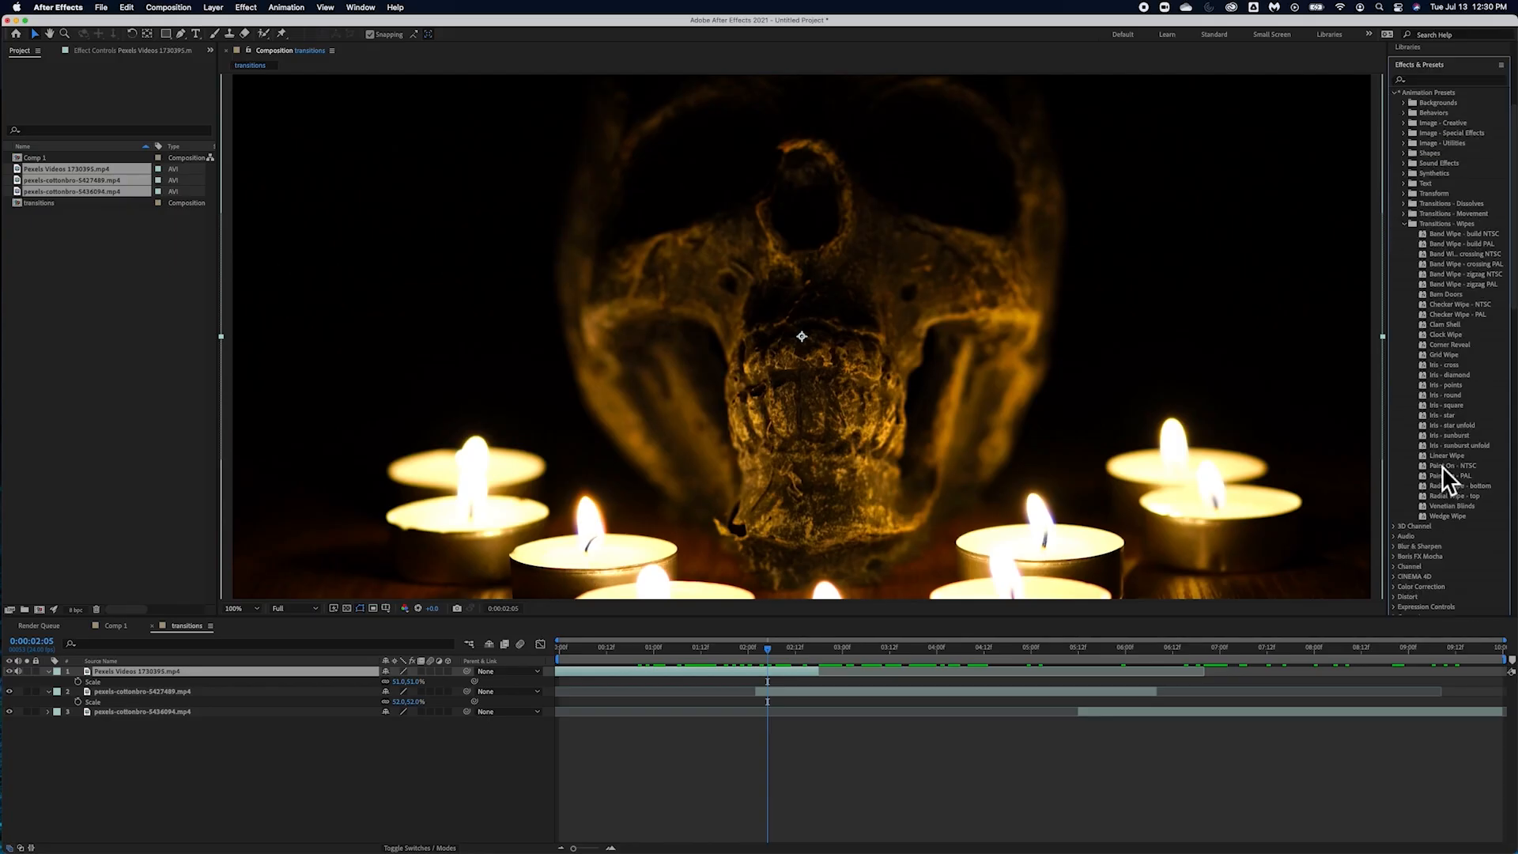
left_click(1439, 326)
left_click_drag(1426, 329, 272, 671)
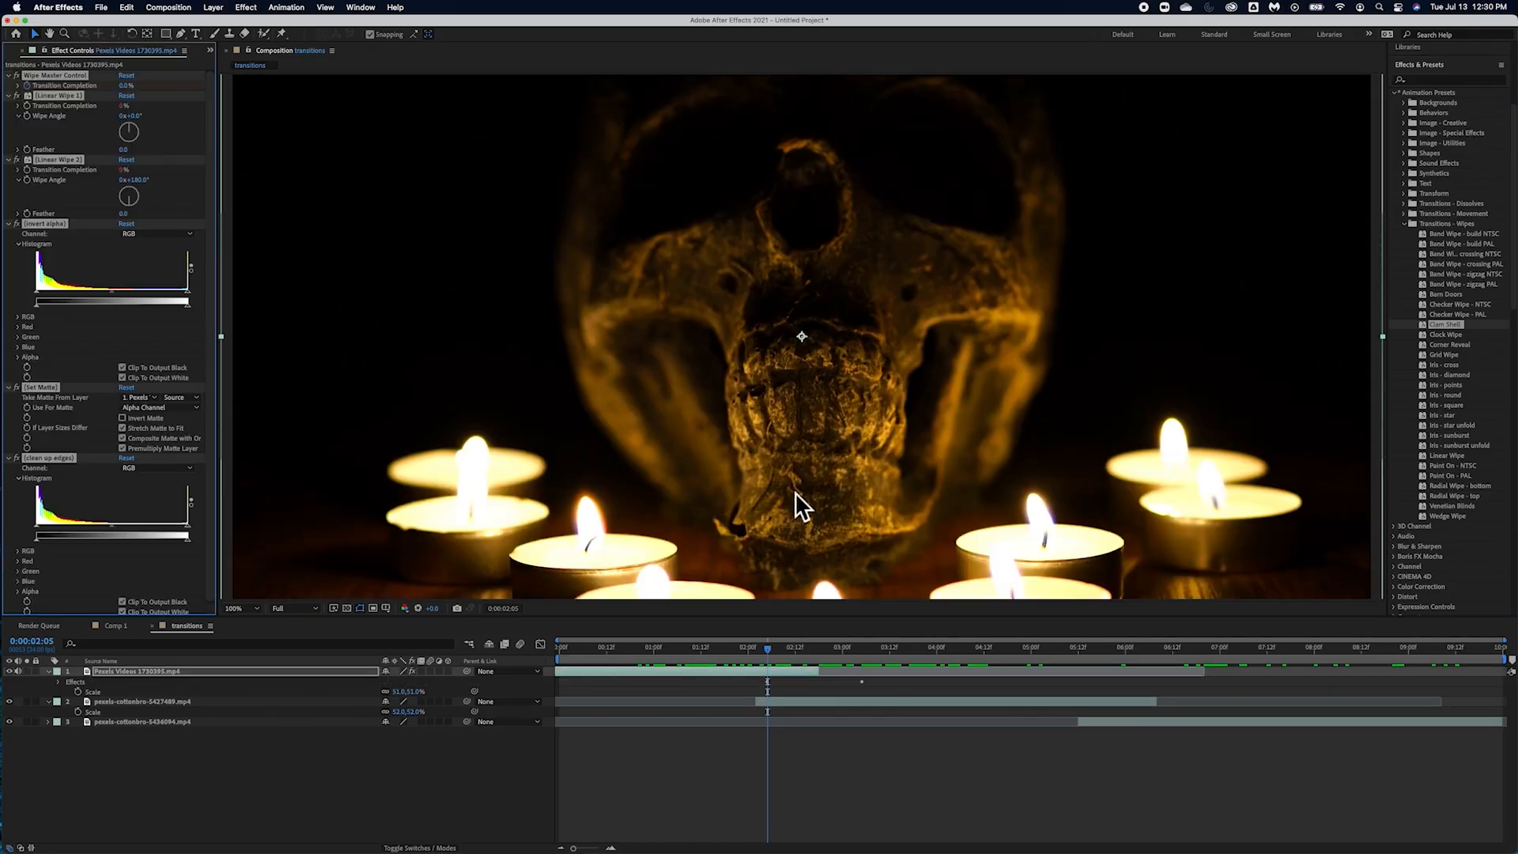
Step: Scrub through the first overlap between about 0:00:02:03 and 0:00:02:11 to examine the Clam Shell transition
key("comma")
key("comma")
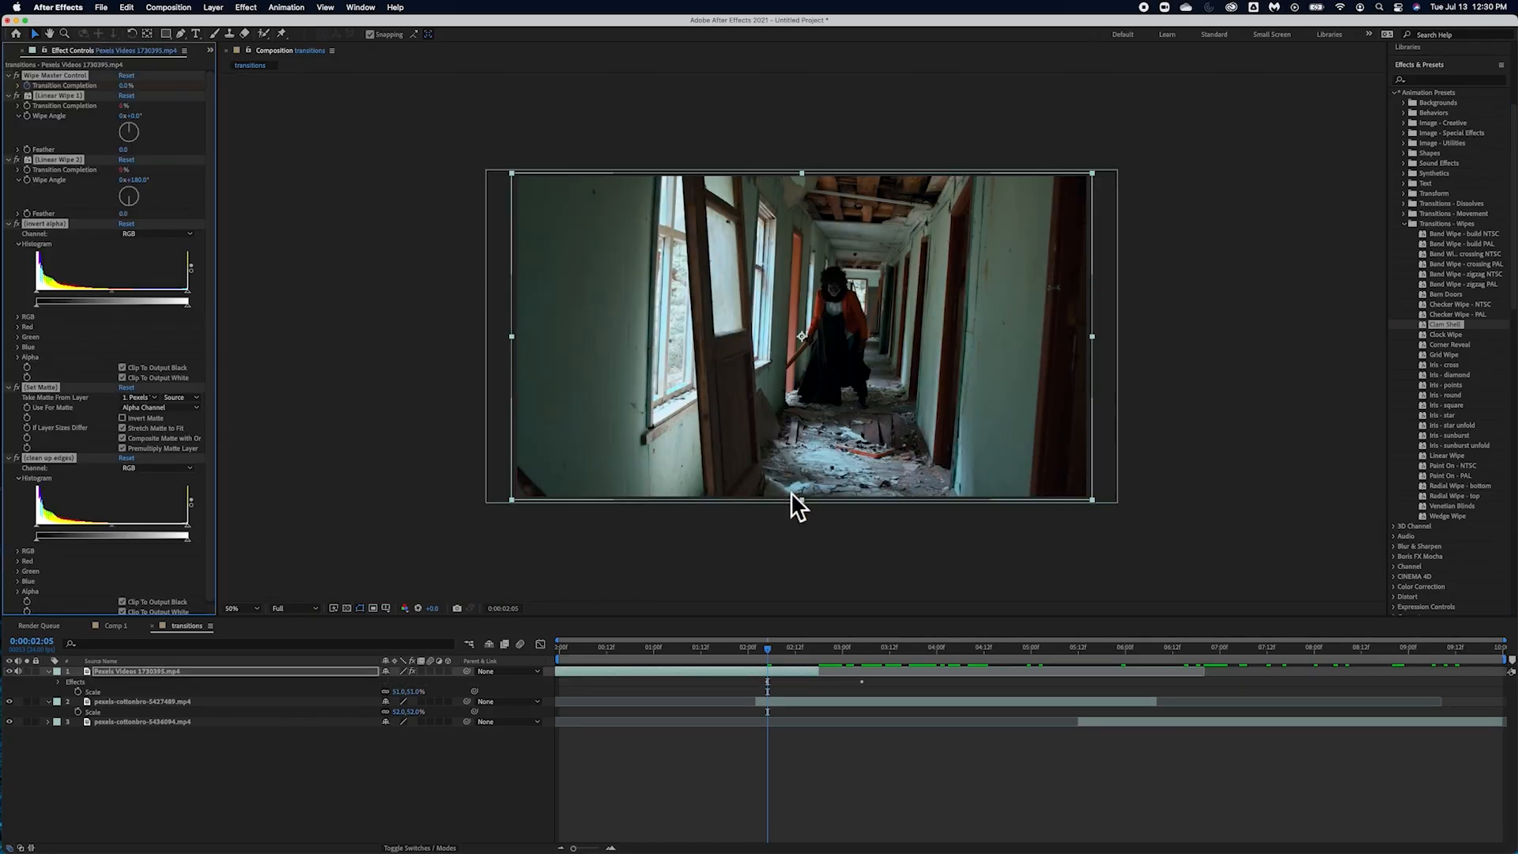
left_click(256, 609)
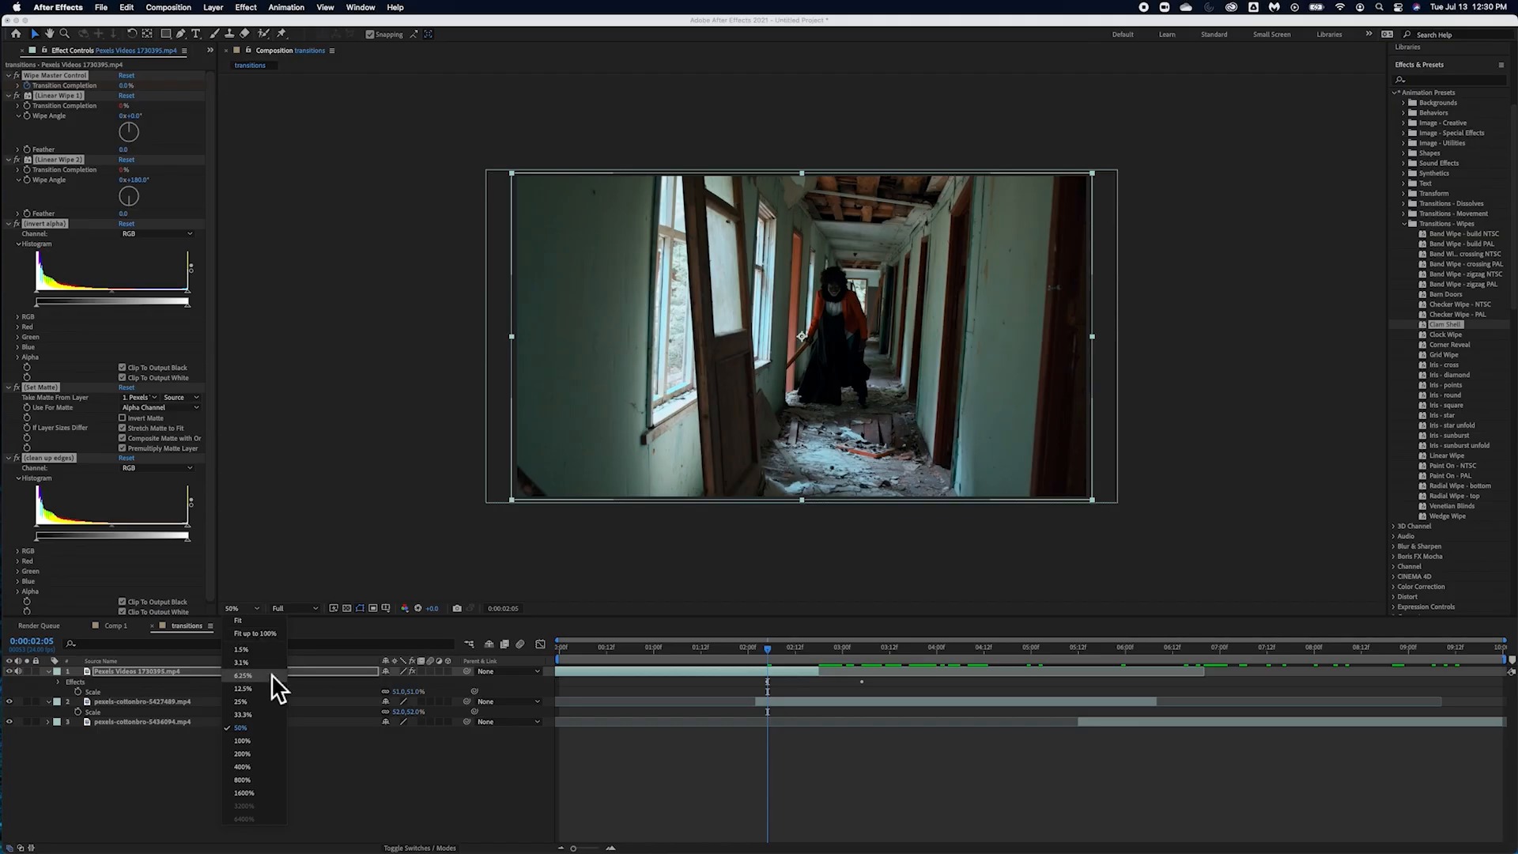
left_click(259, 740)
left_click_drag(764, 674, 761, 672)
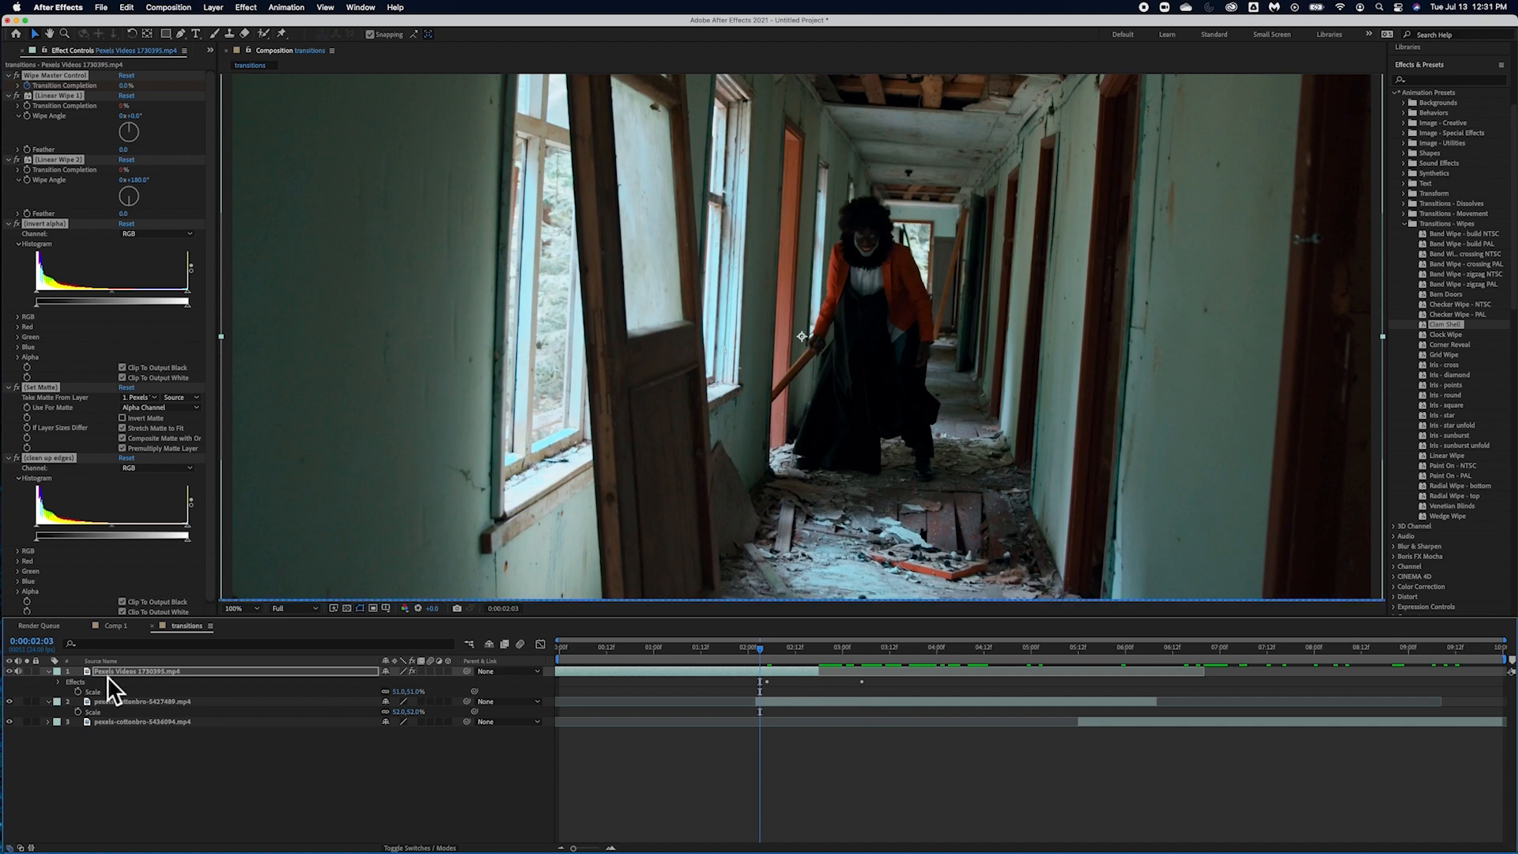
left_click_drag(762, 652, 794, 652)
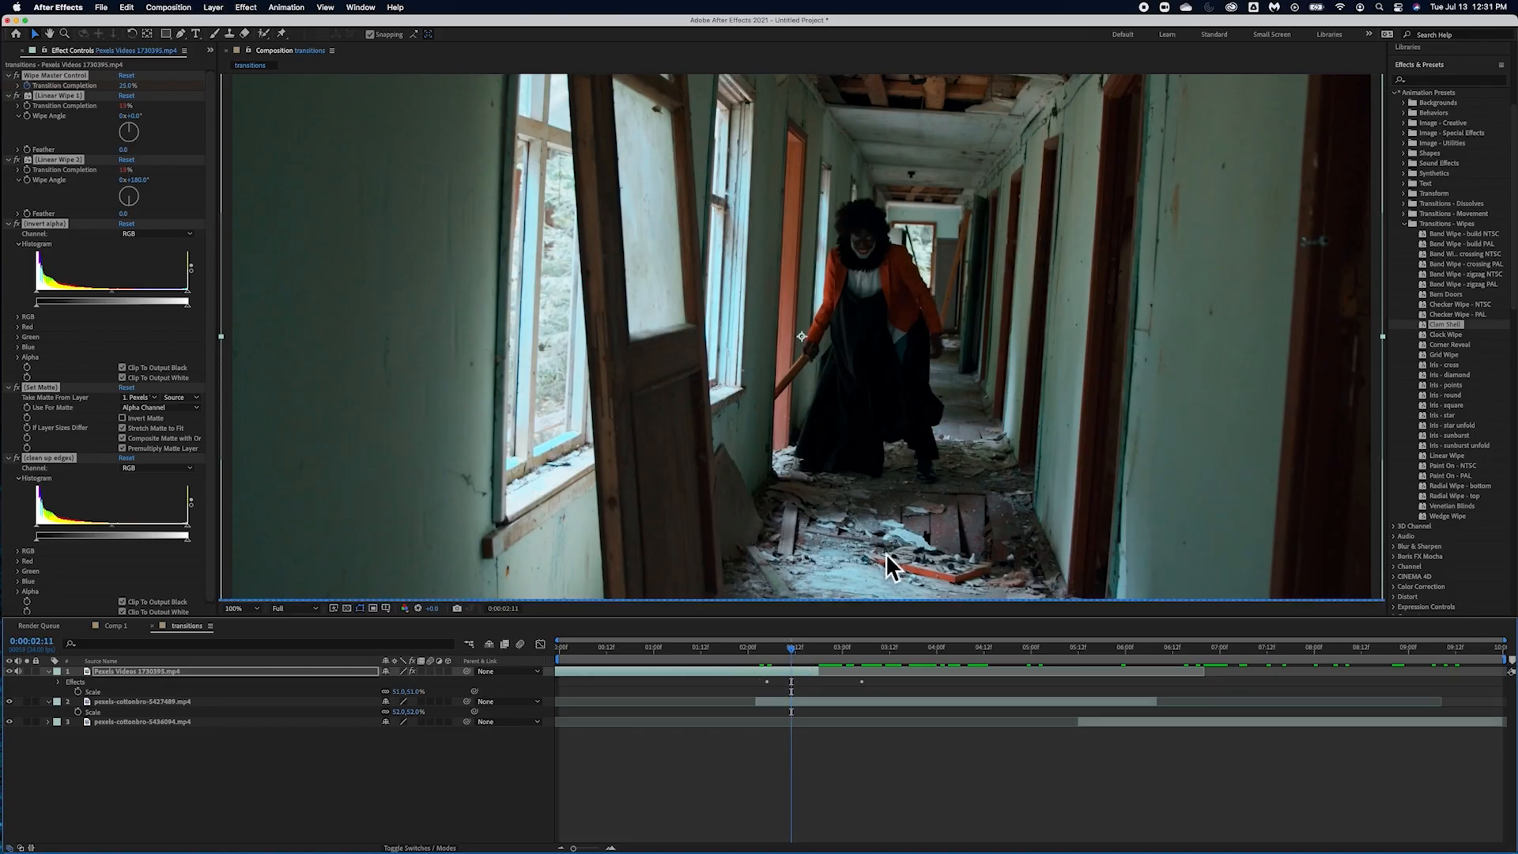
key("comma")
key("period")
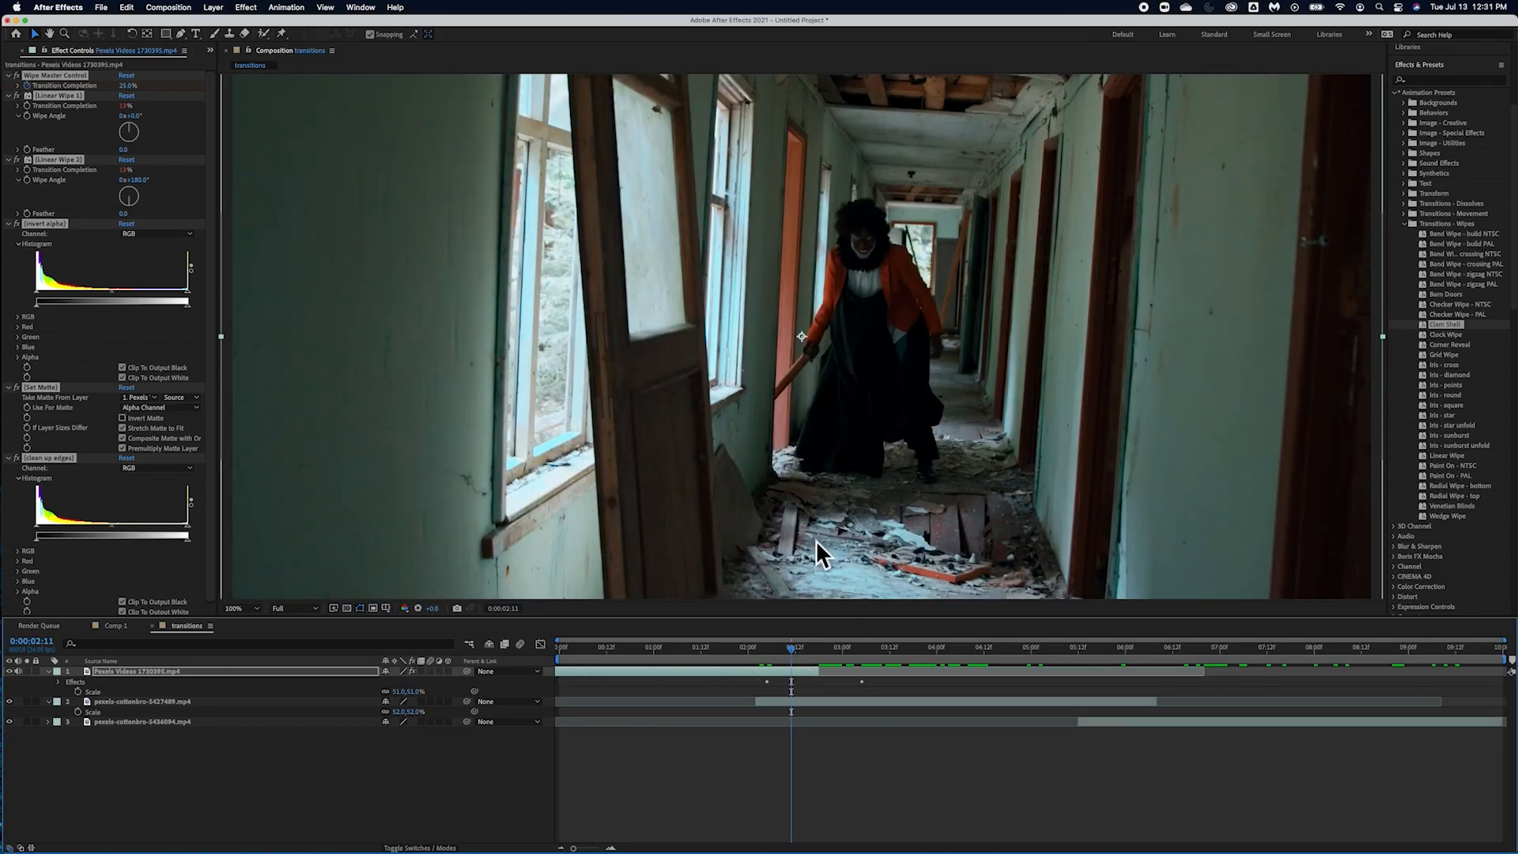
key("comma")
left_click_drag(797, 652, 562, 653)
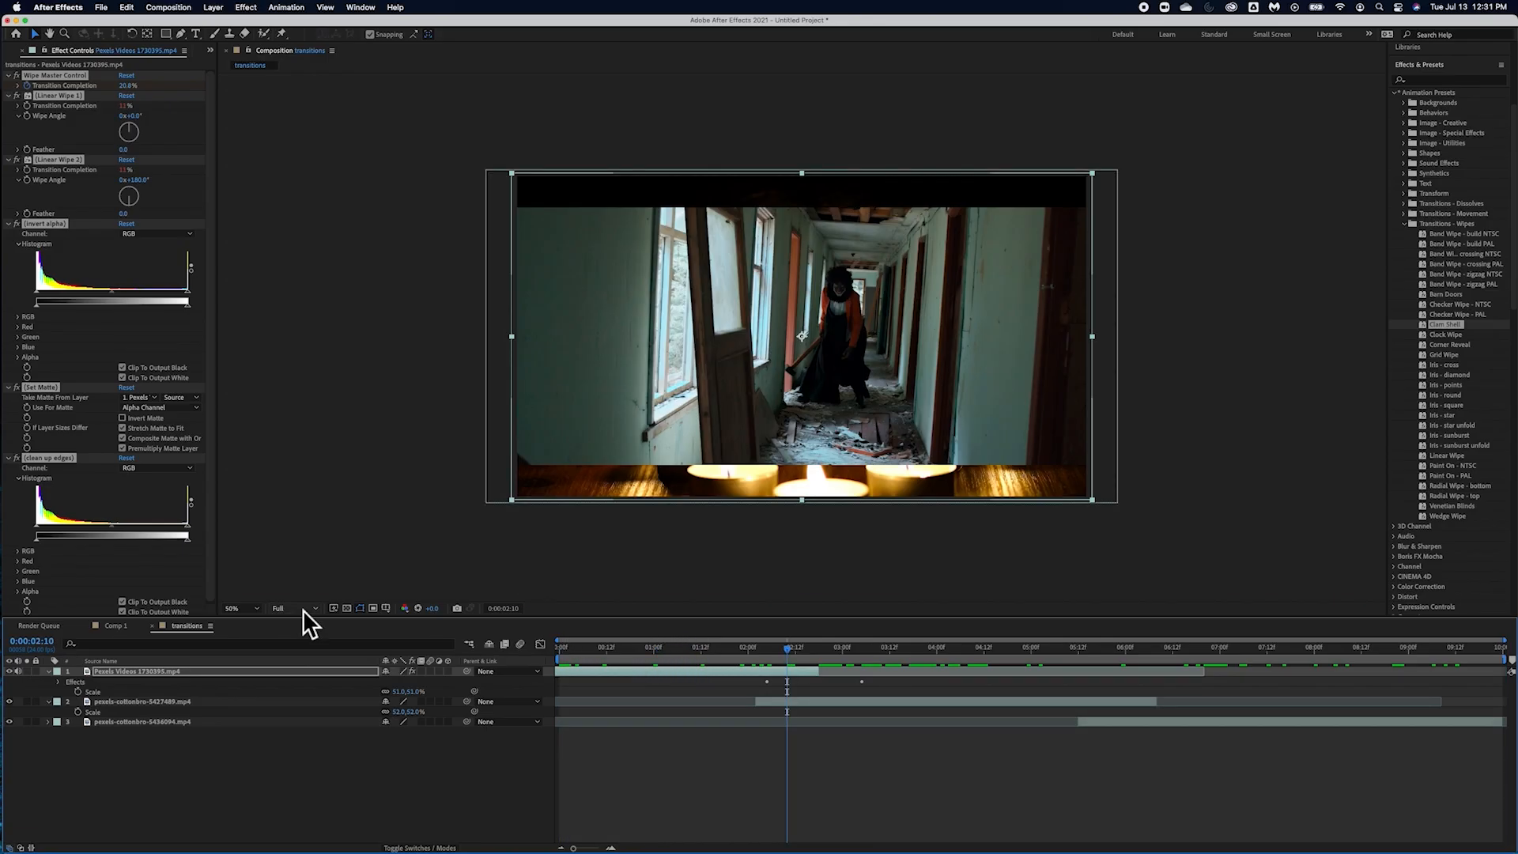
Step: Set the composition preview resolution to Quarter and play the transition from 0:00:01:19
left_click(303, 611)
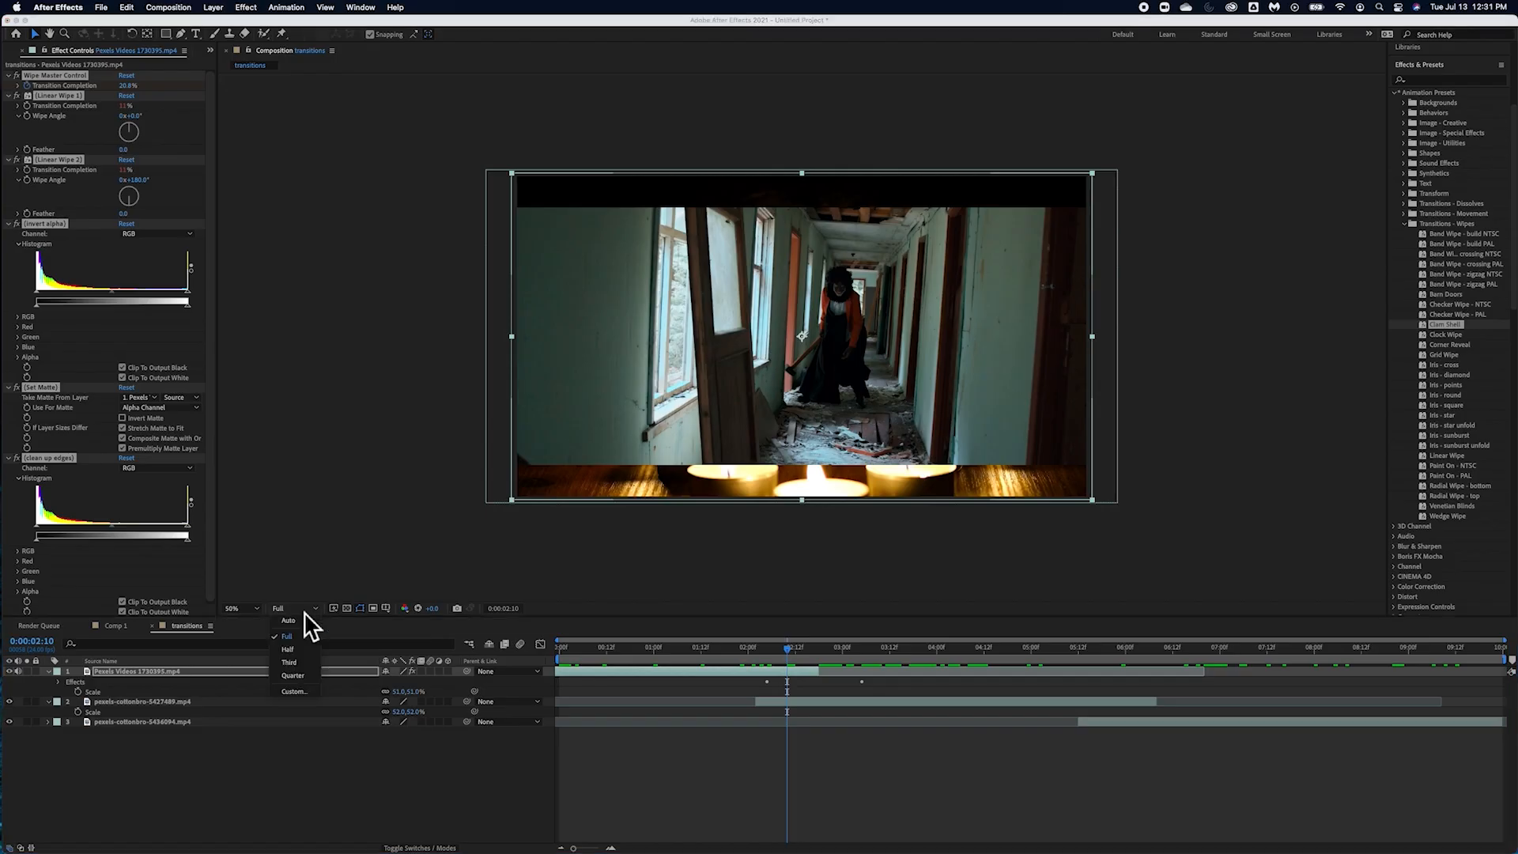
left_click(294, 676)
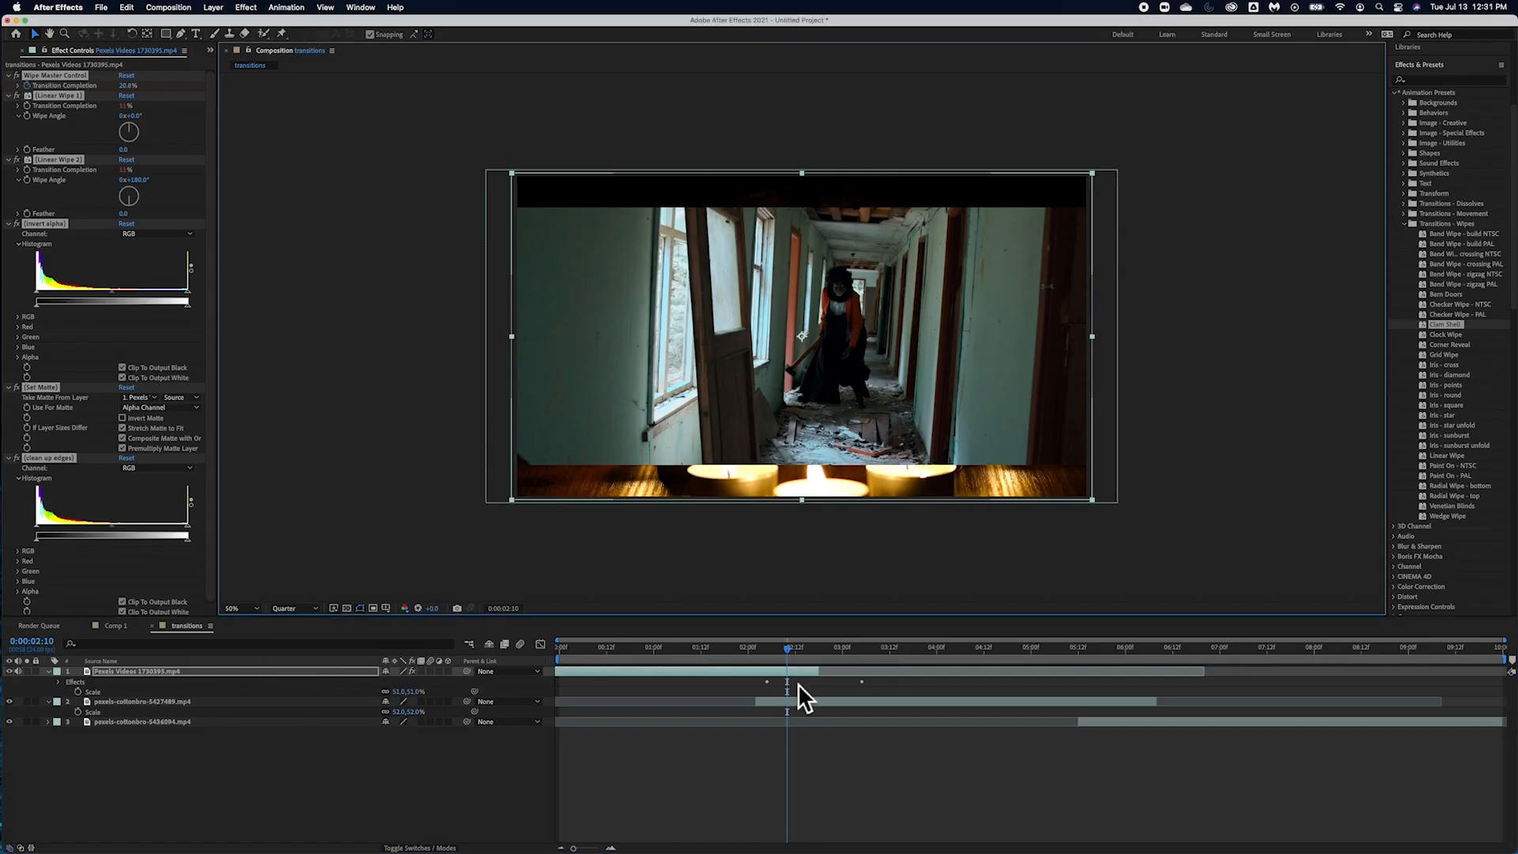
left_click_drag(790, 652, 729, 654)
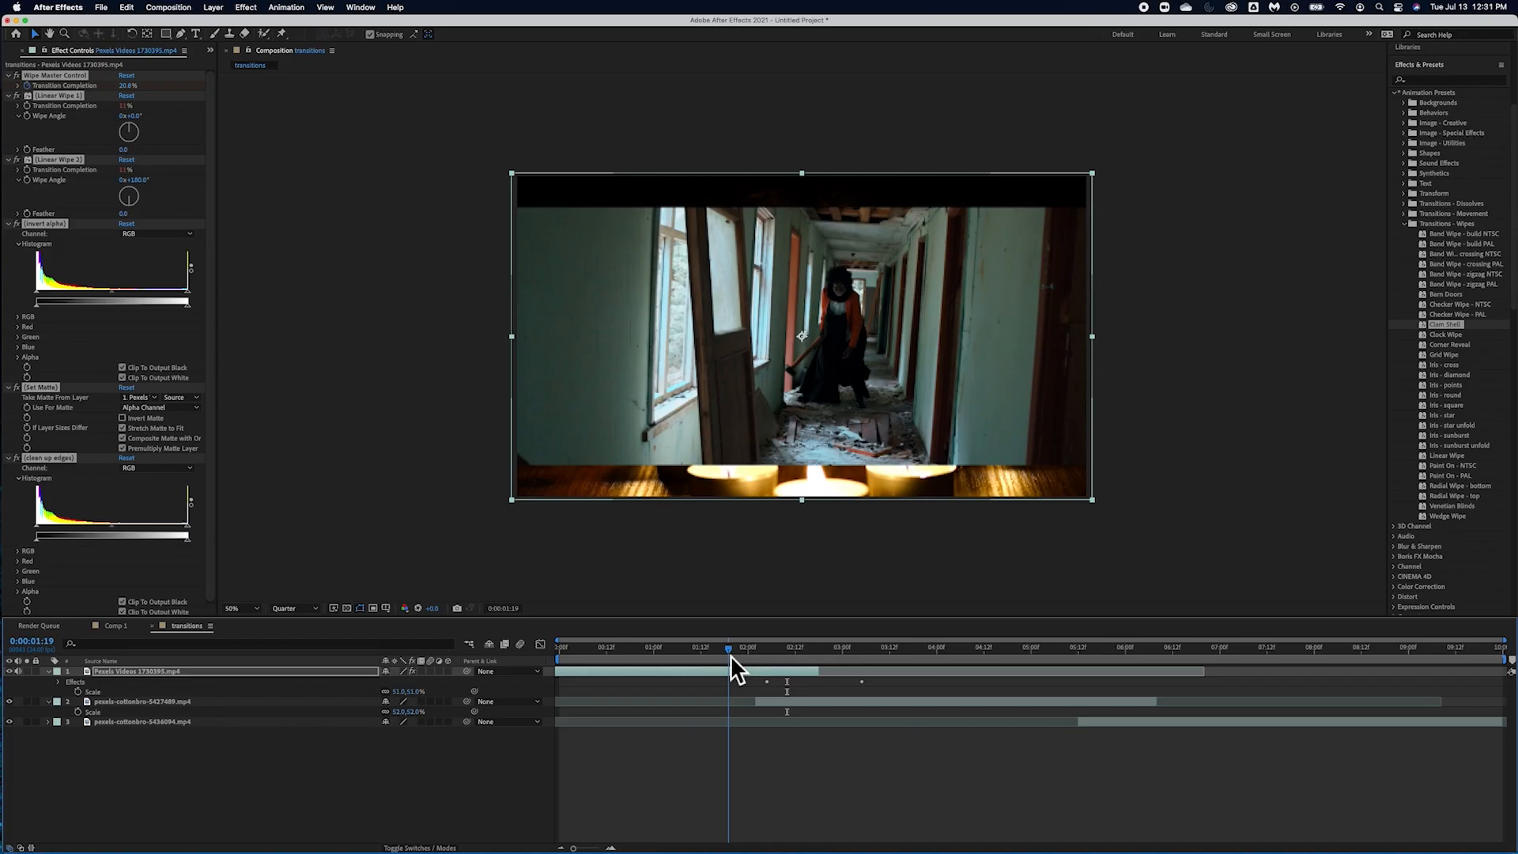
key("space")
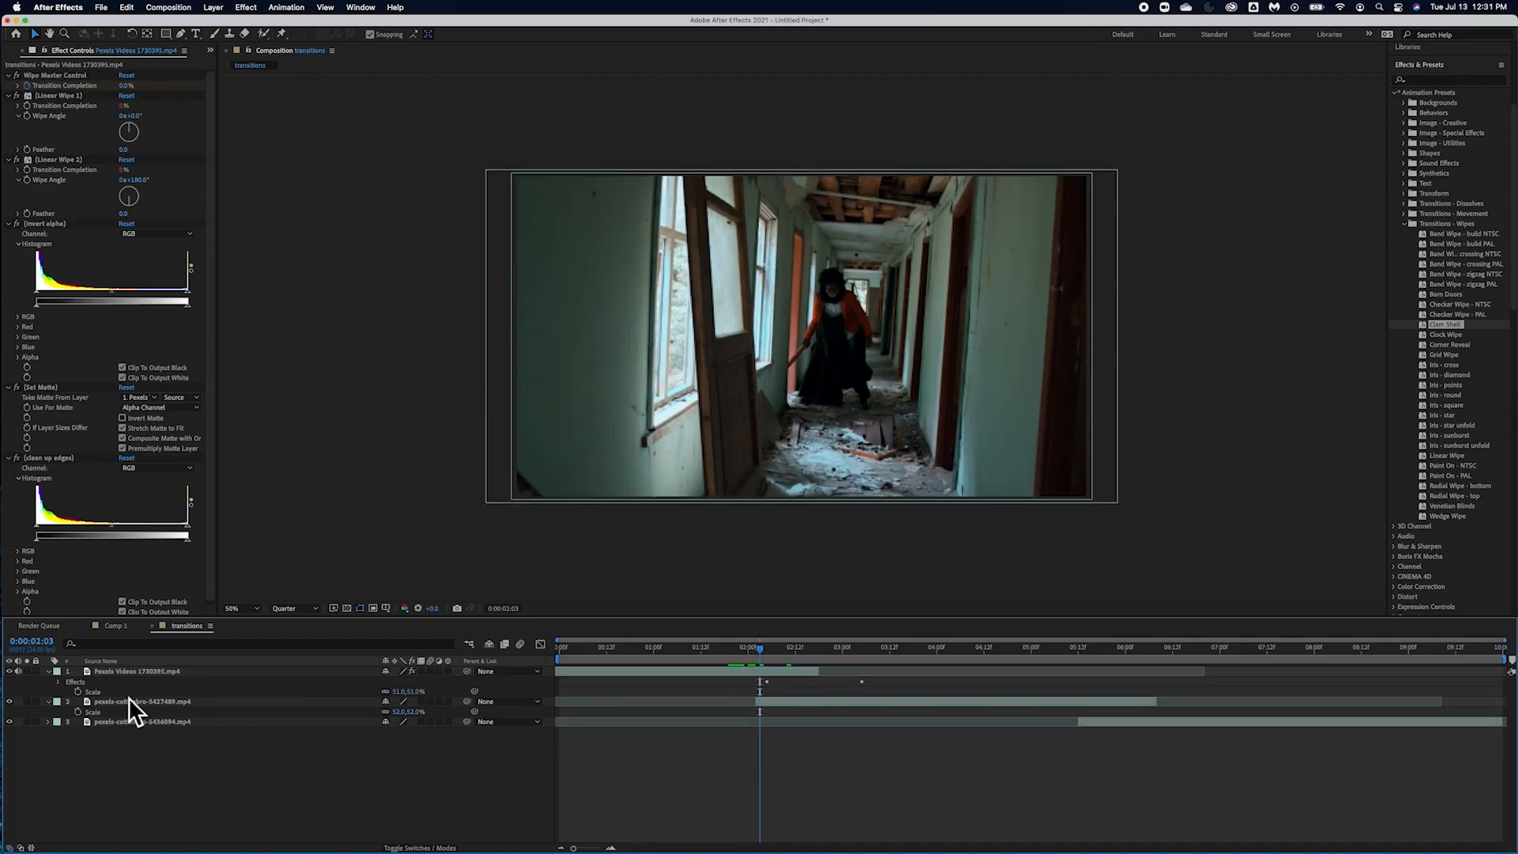
Step: Delete the Wipe Master Control and both Linear Wipe effects of the Clam Shell preset from the top clip
left_click(127, 672)
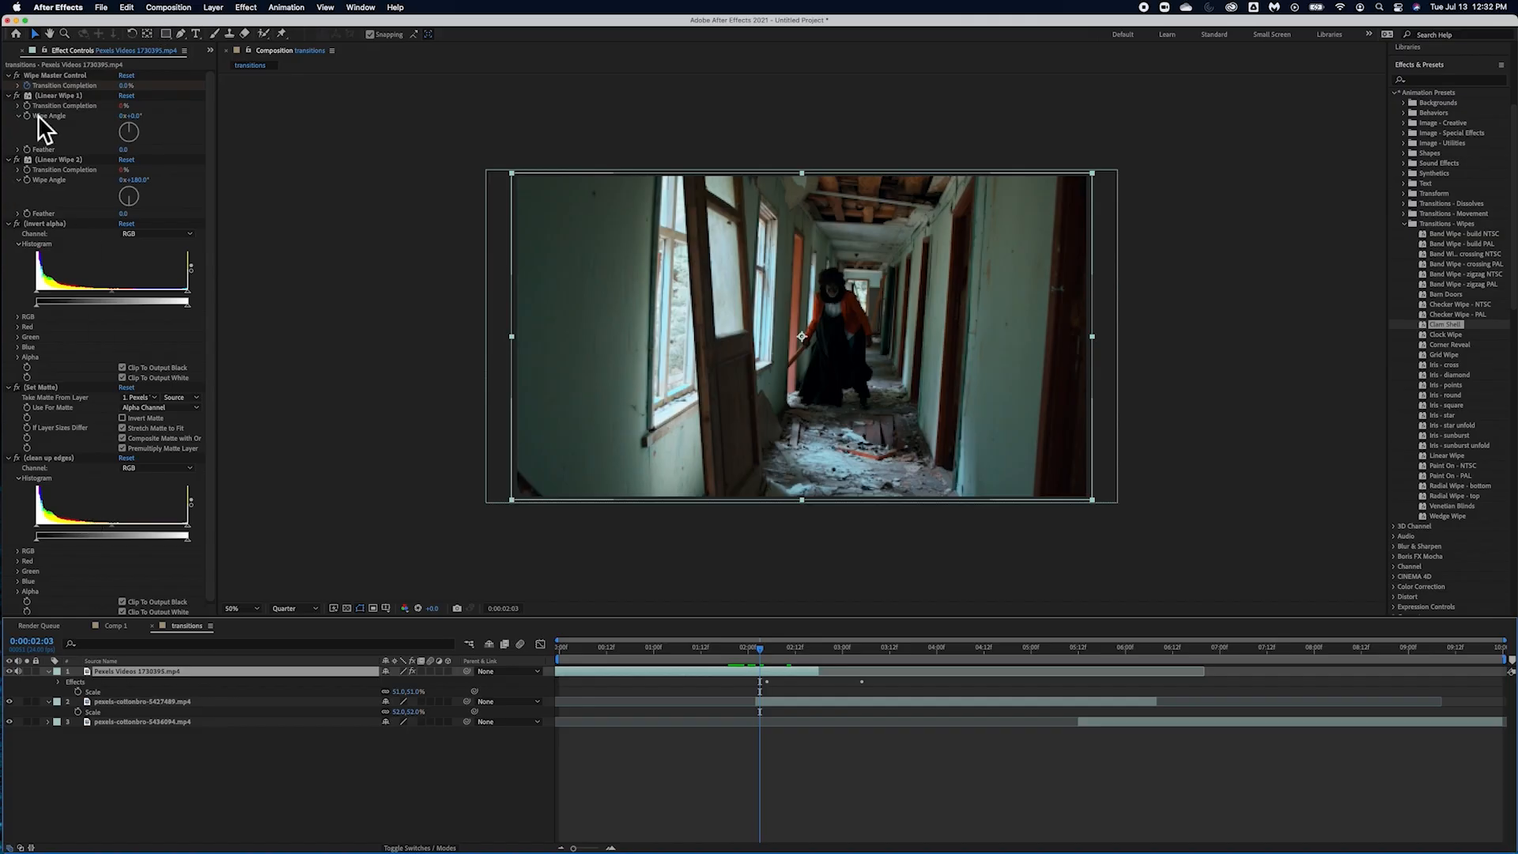
left_click(62, 76)
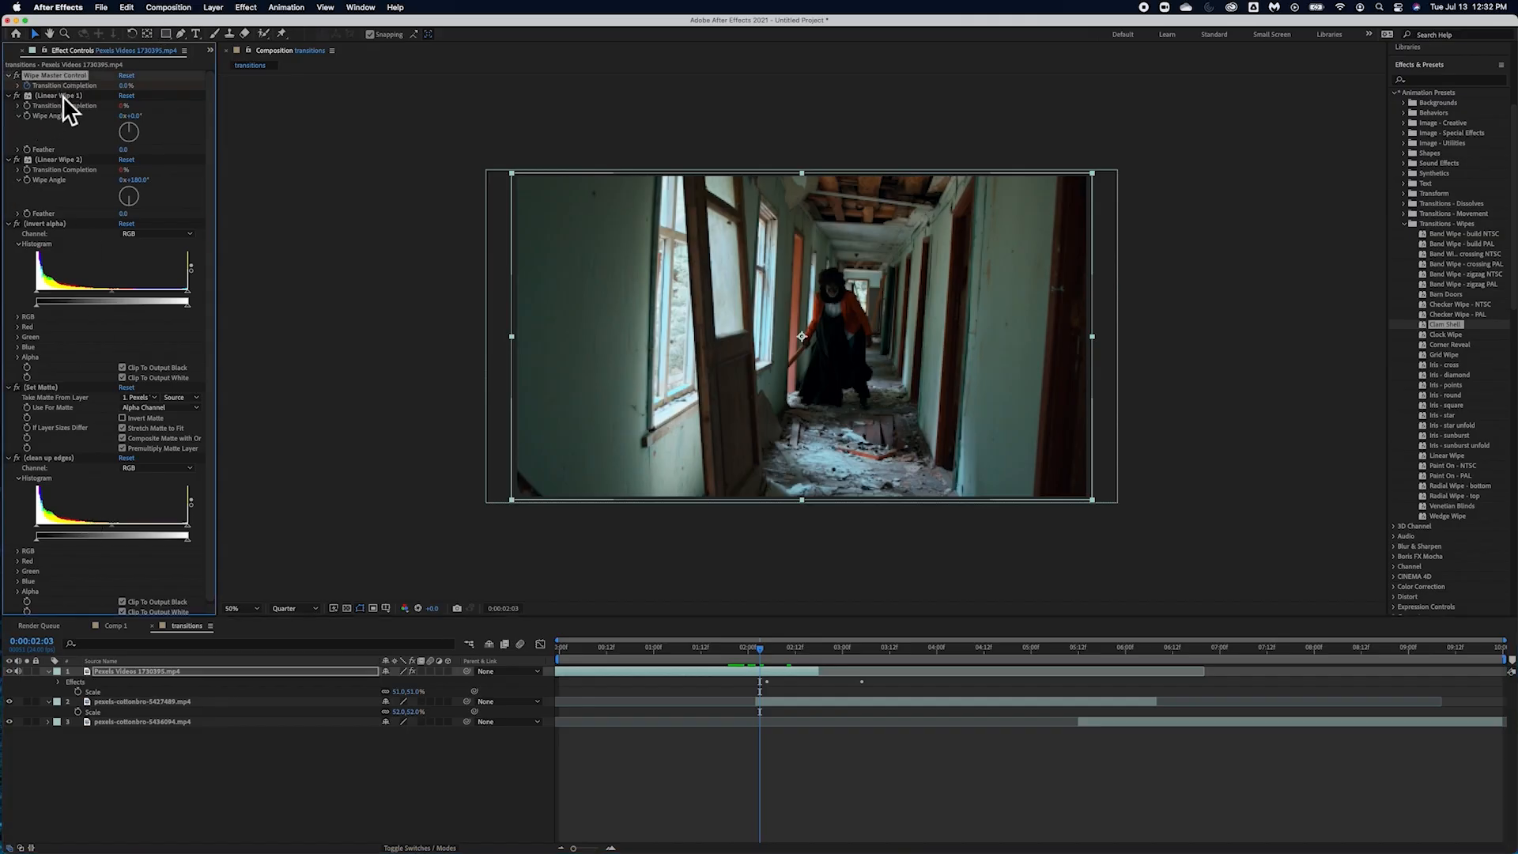
left_click(67, 97)
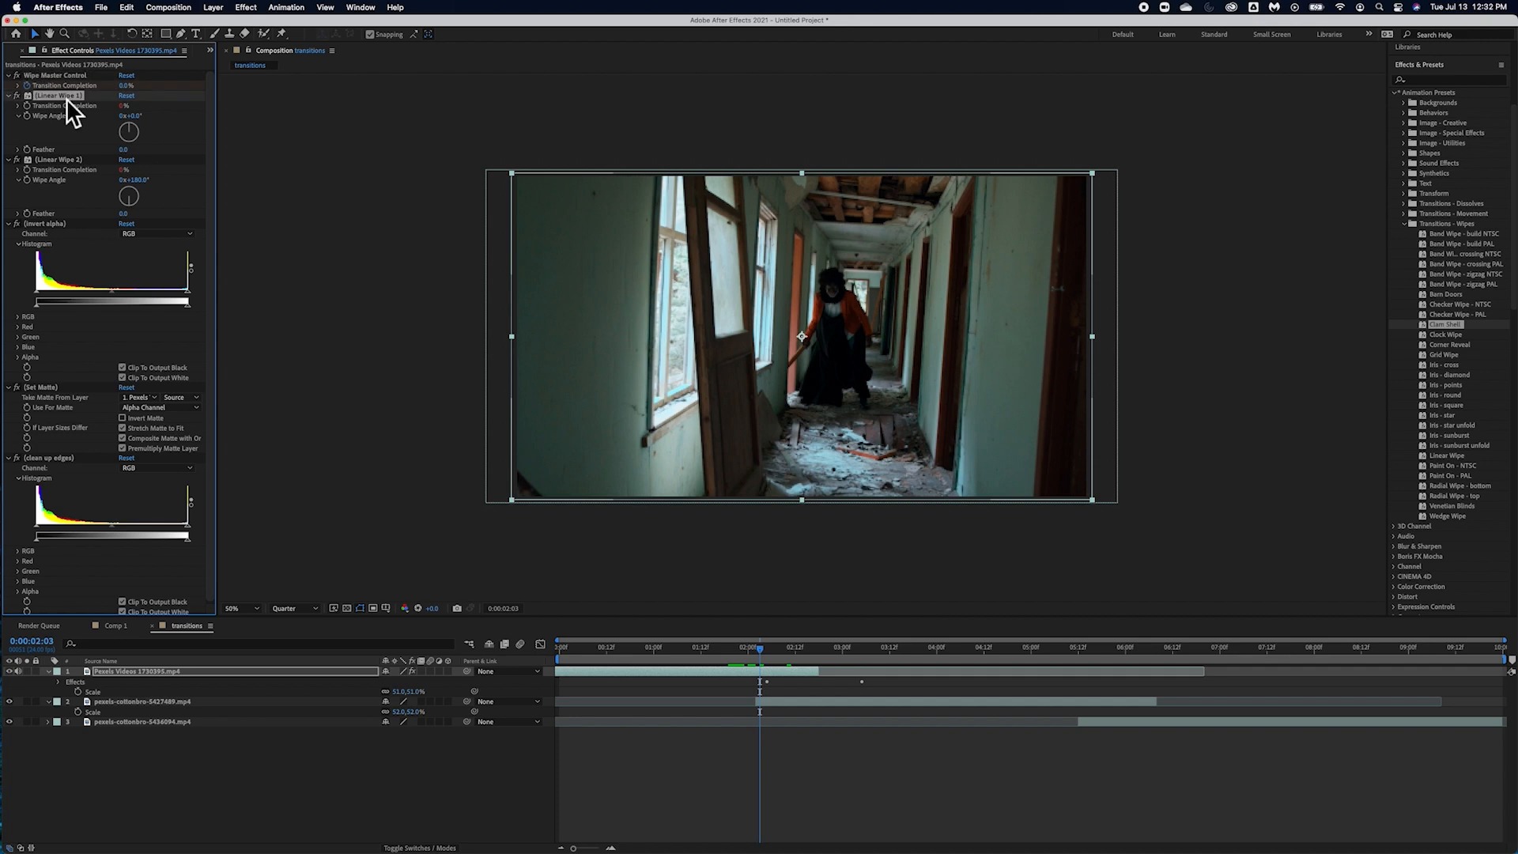
key("Delete")
left_click(60, 76)
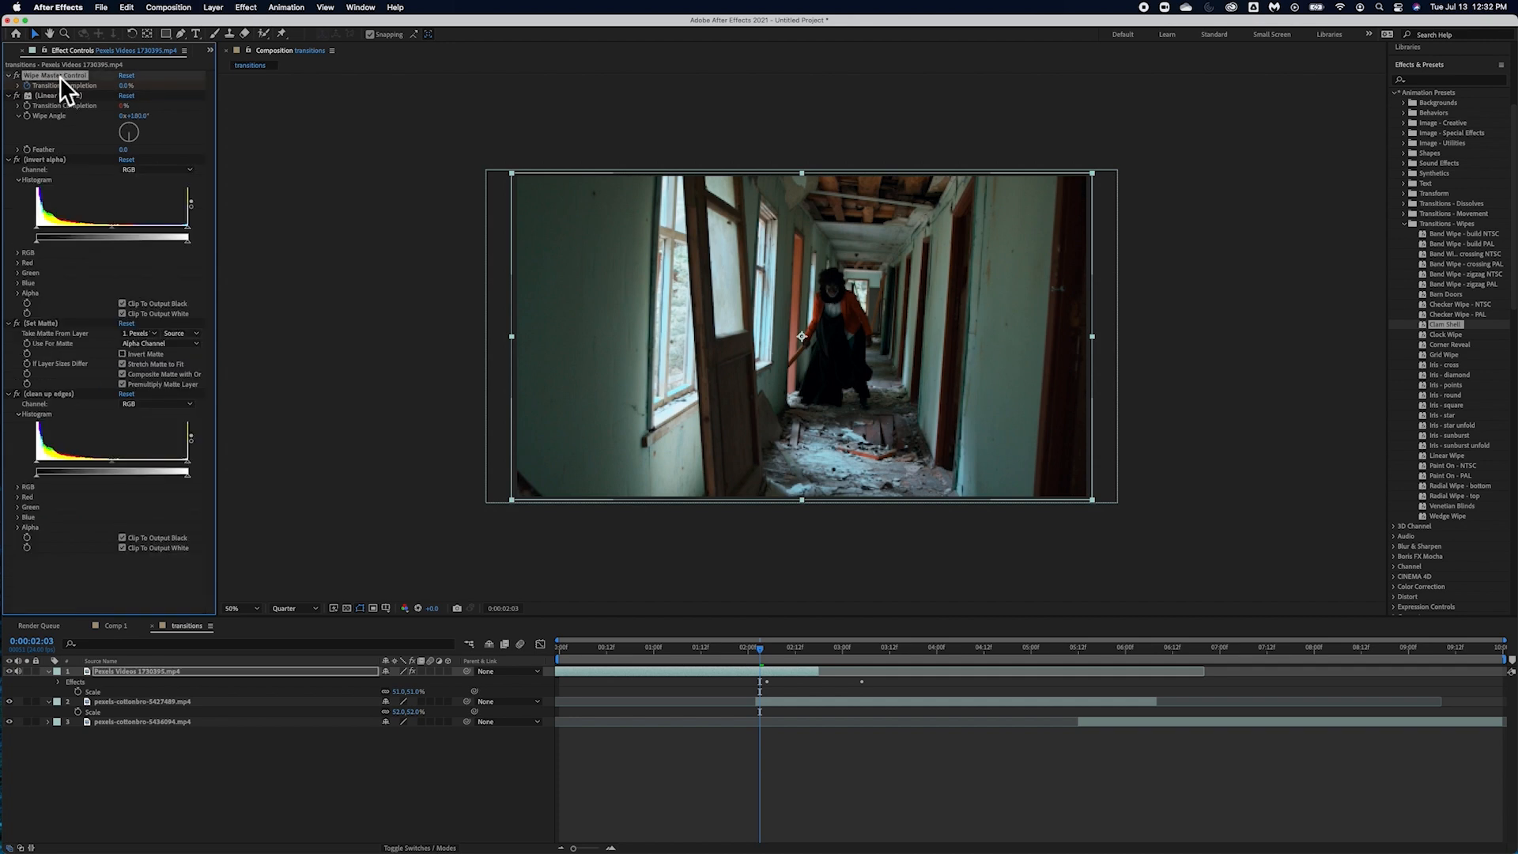
key("Delete")
left_click(60, 75)
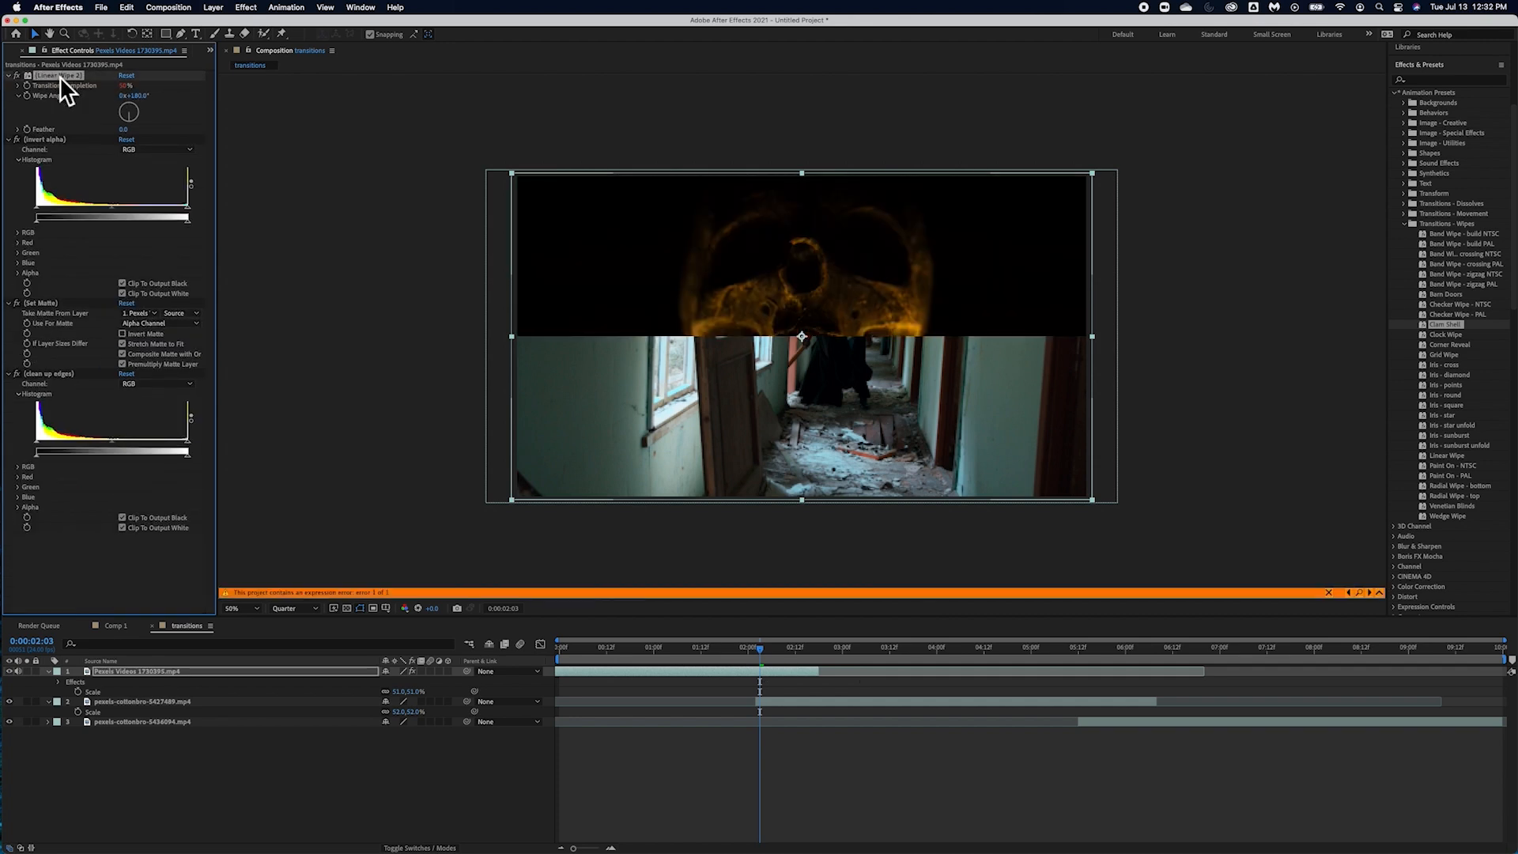
key("Delete")
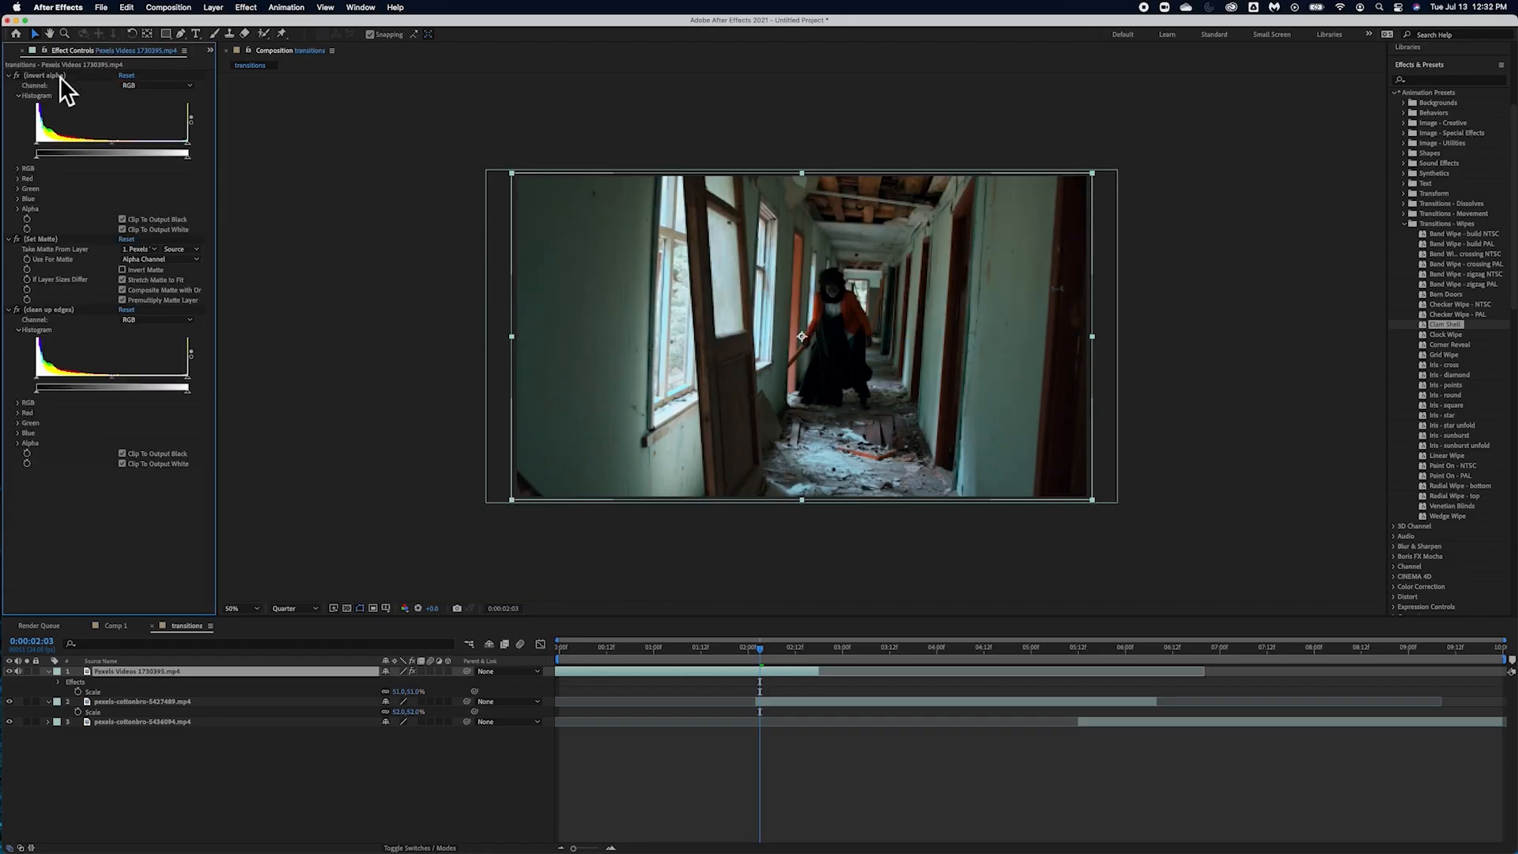
Step: Delete the remaining invert alpha, Set Matte and clean up edges effects from the top clip
left_click(60, 76)
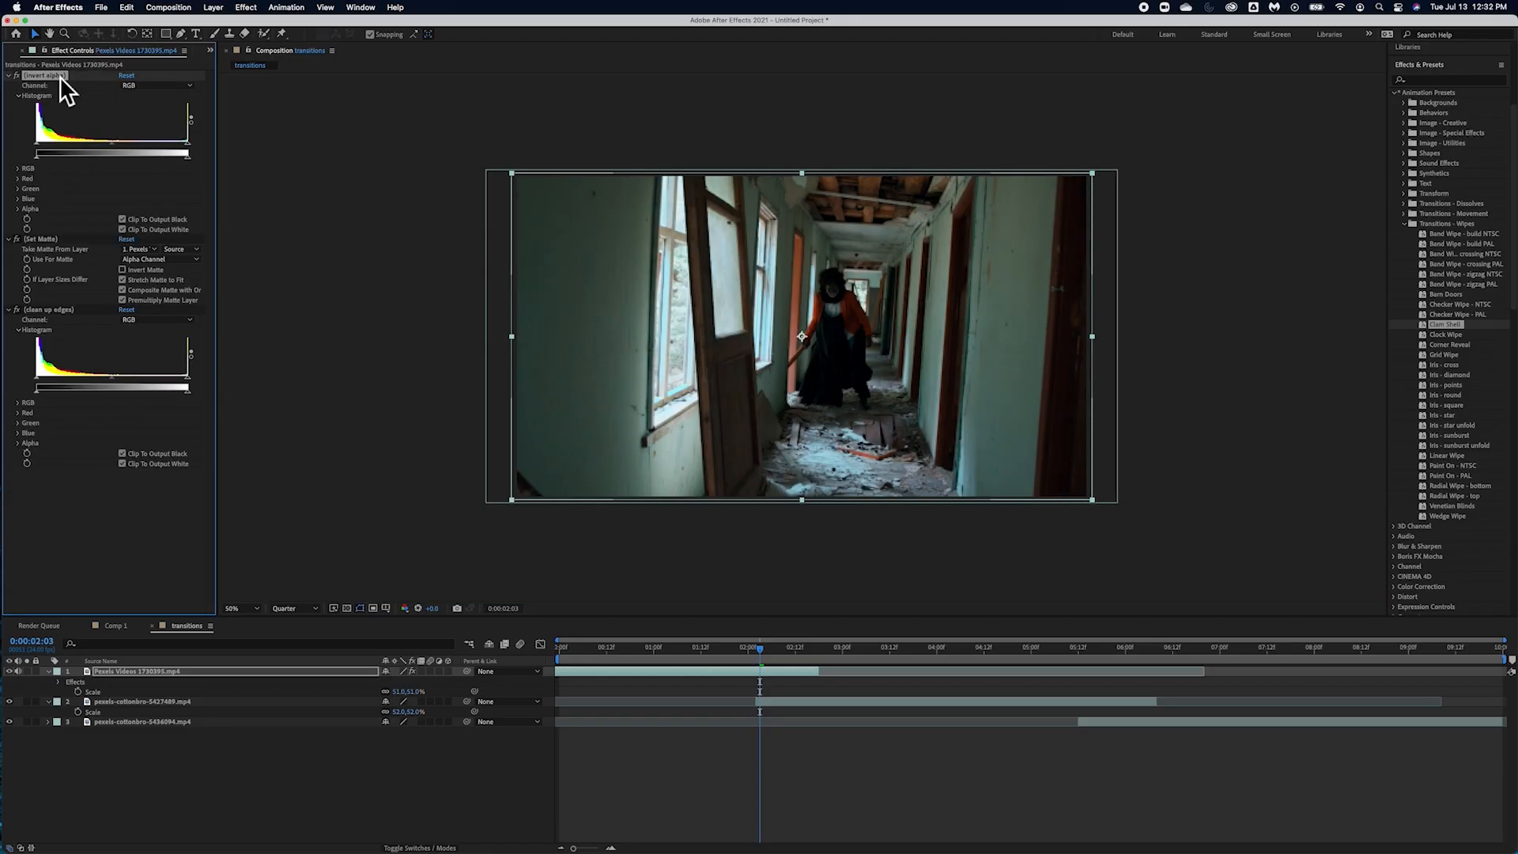
key("Delete")
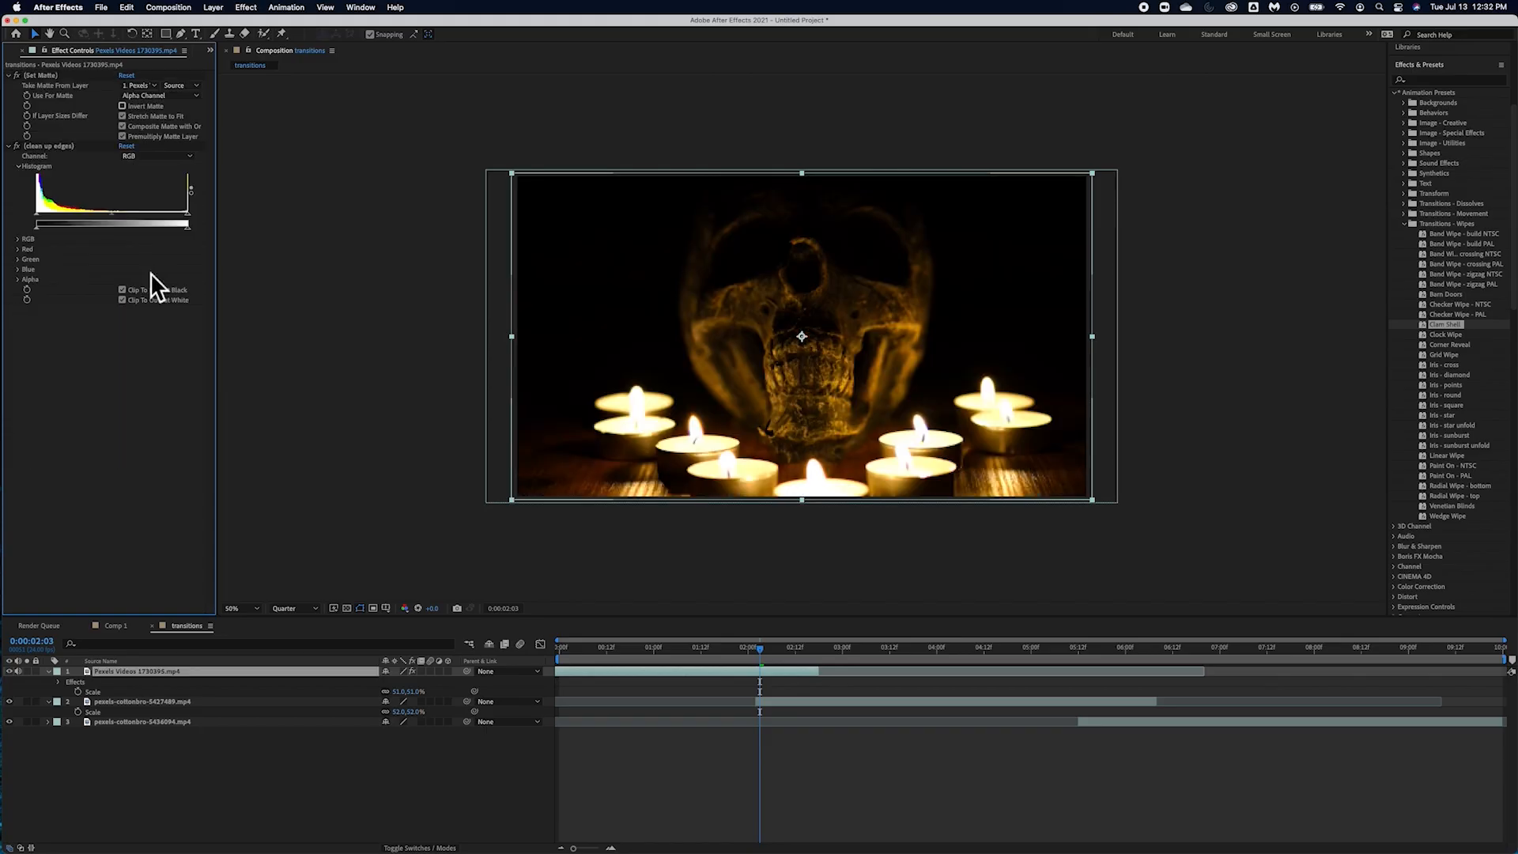
left_click(49, 77)
key("Delete")
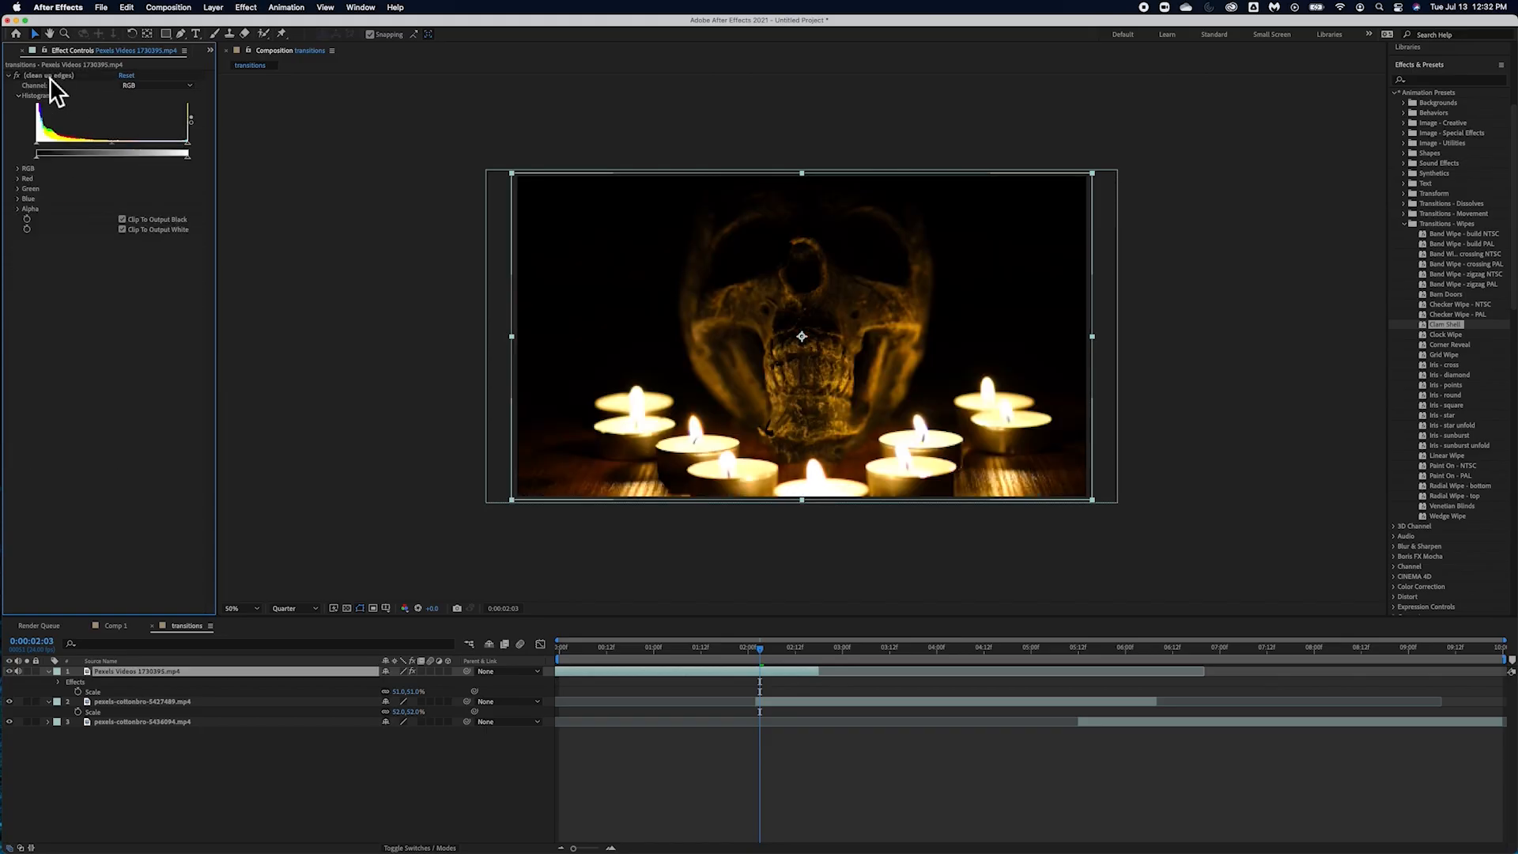
left_click(50, 78)
key("Delete")
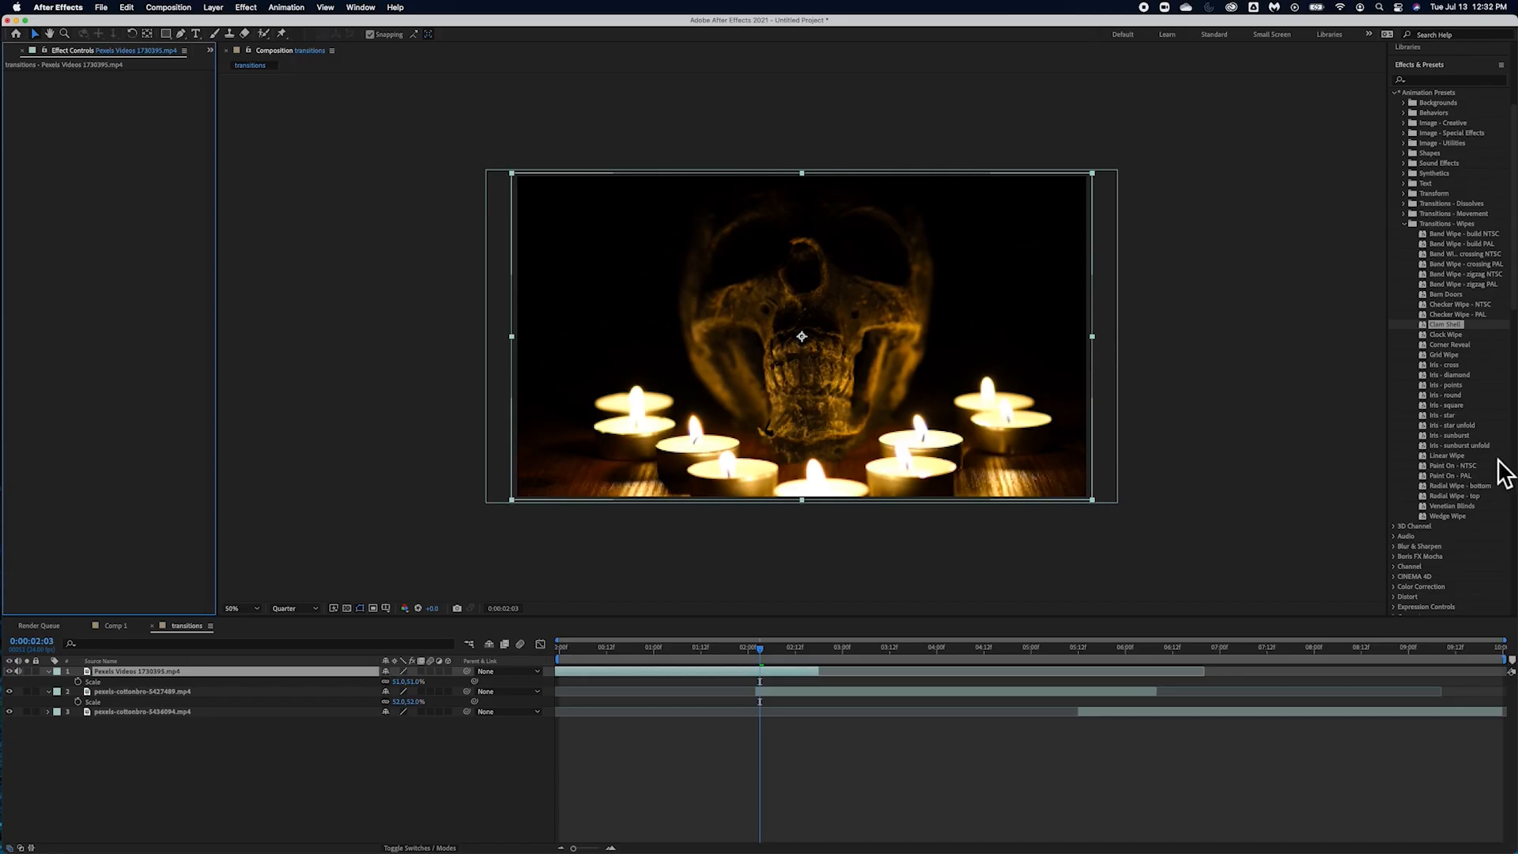
Step: Try the Iris - star preset from Transitions - Wipes on the top clip at 0:00:02:03 and scrub through it
left_click(1455, 416)
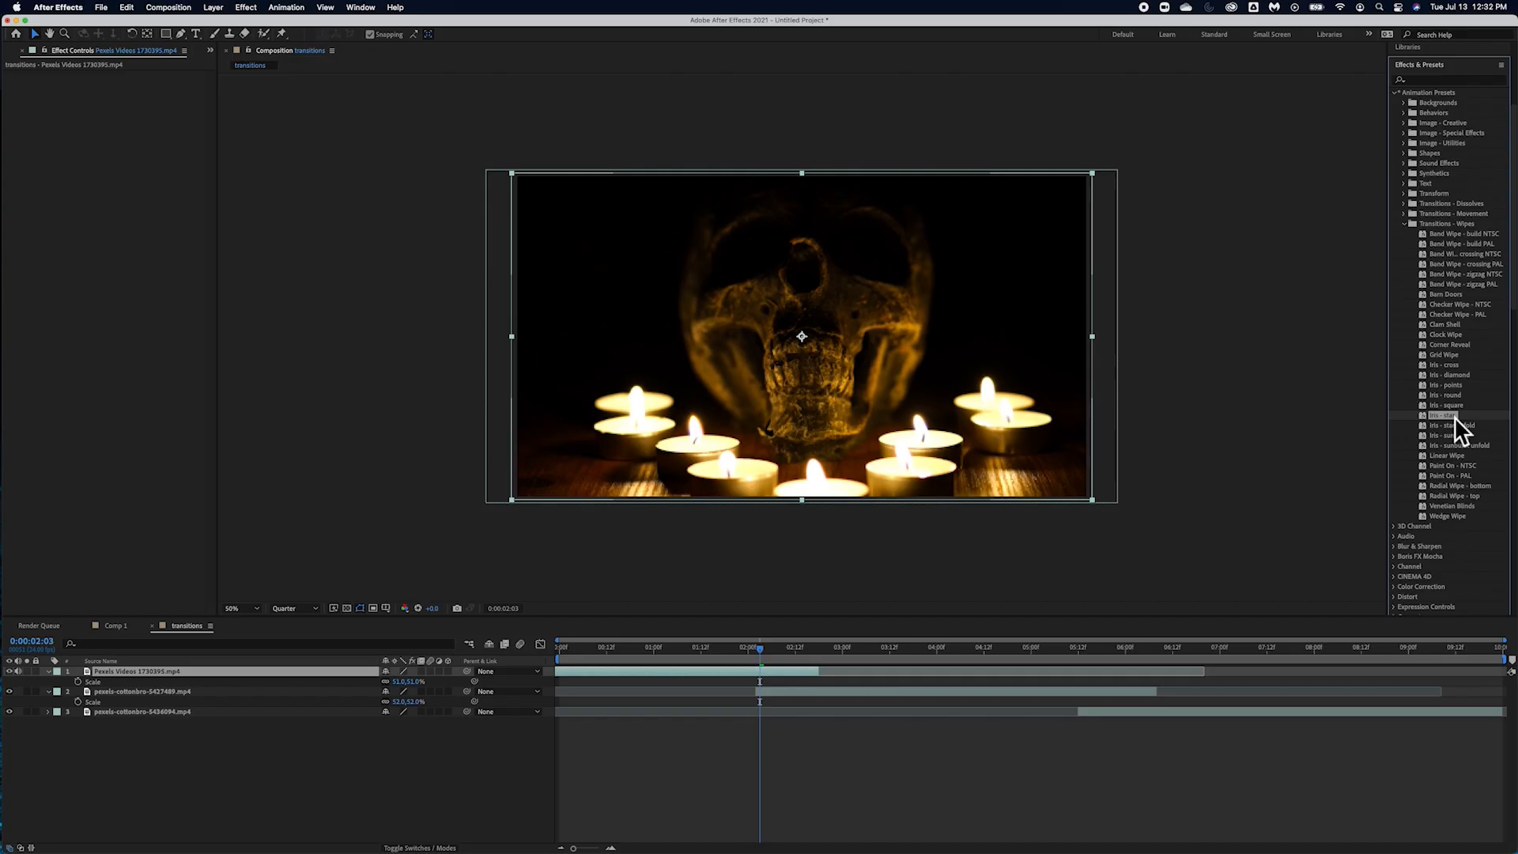
left_click_drag(1428, 420, 193, 672)
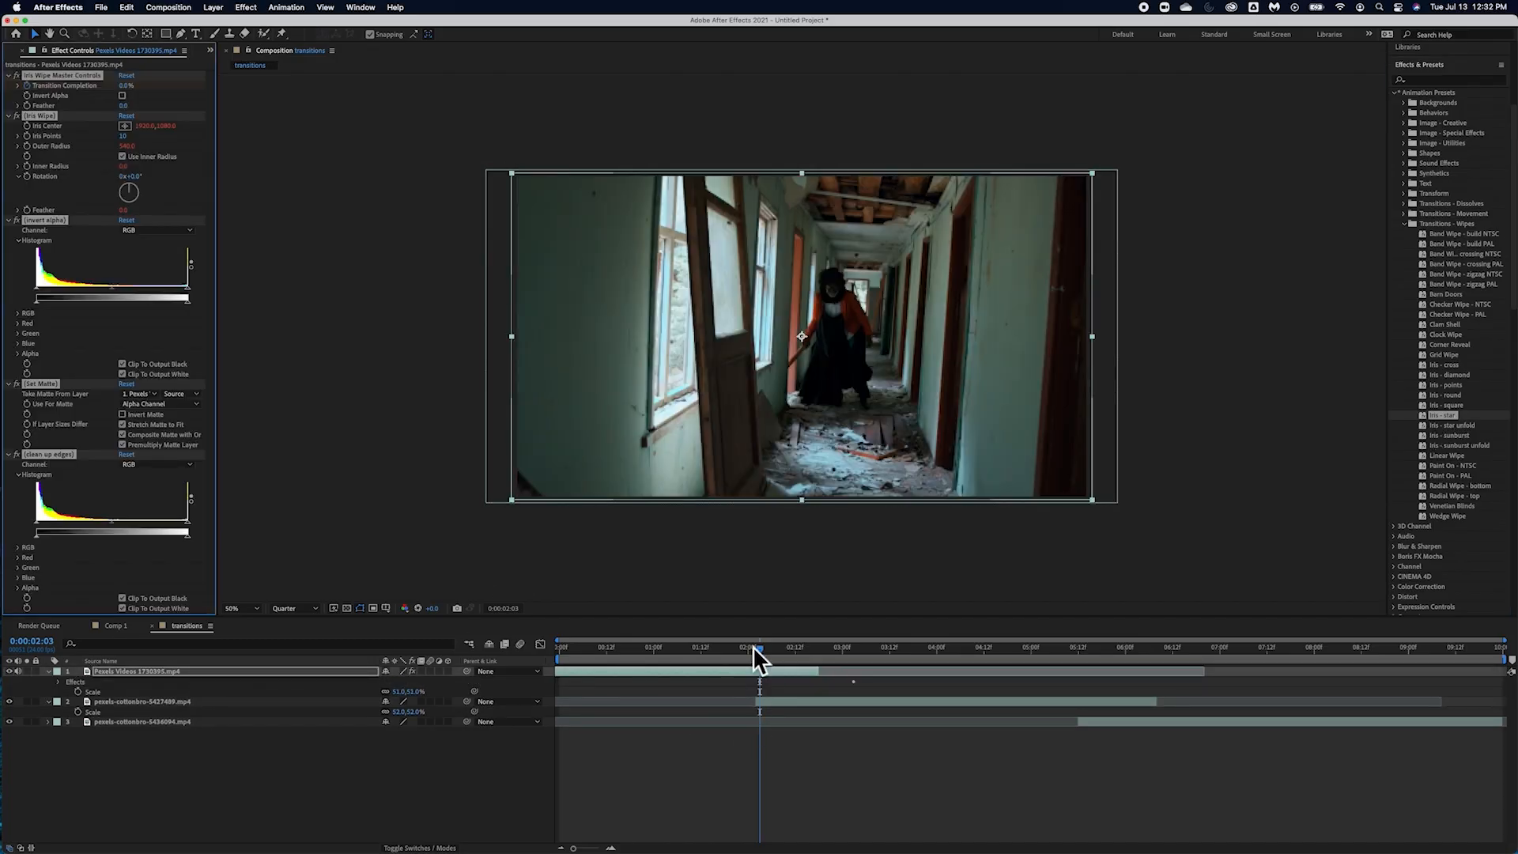
left_click_drag(761, 652, 827, 650)
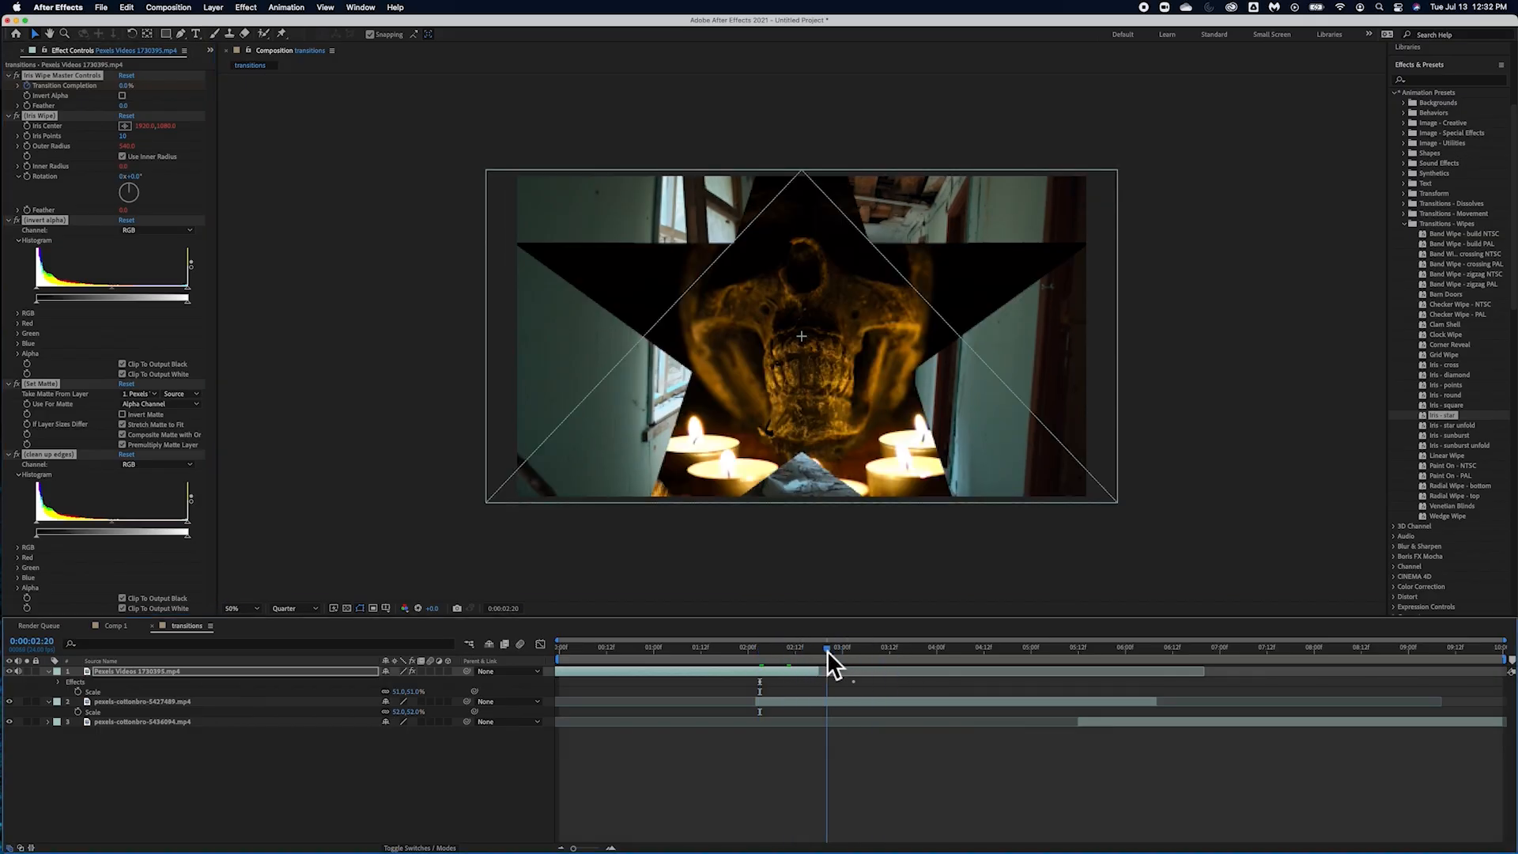
left_click(769, 648)
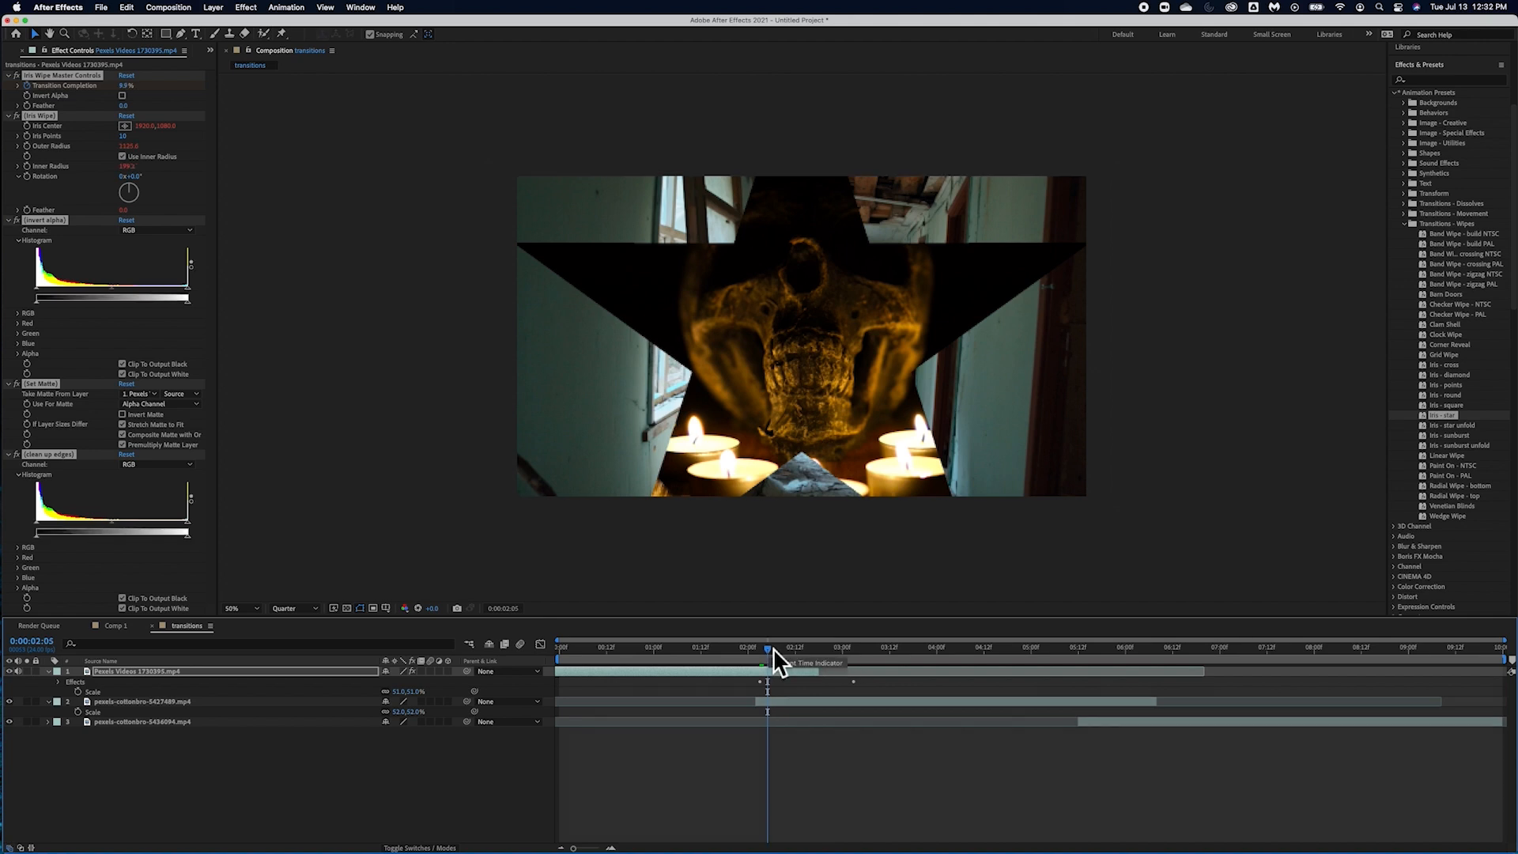
left_click(828, 709)
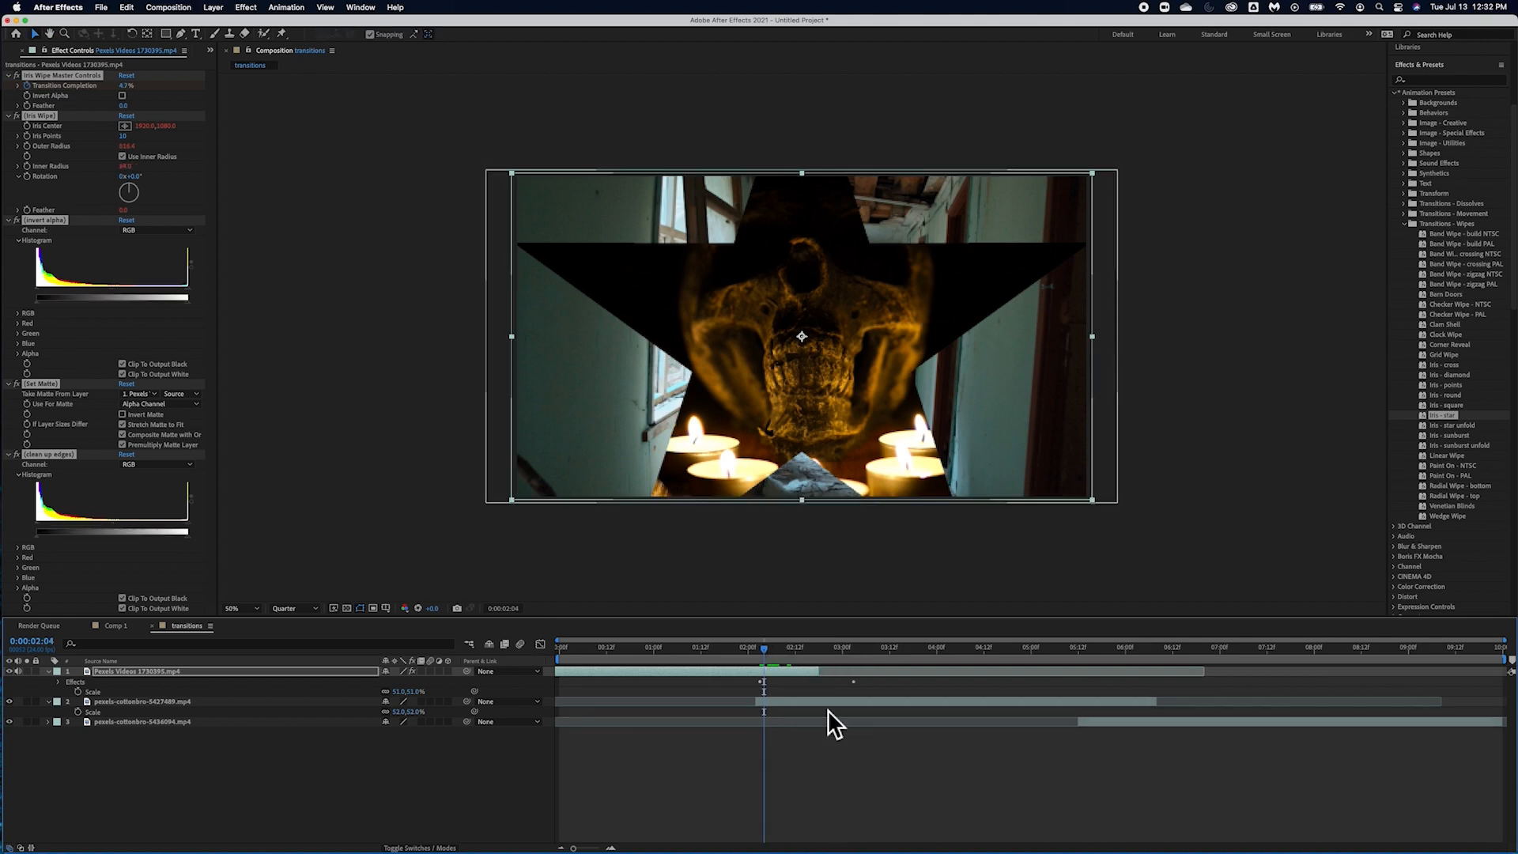
Step: Review the star wipe between about 0:00:01:14 and 0:00:02:09 and undo the preset on the top clip
left_click(789, 650)
left_click_drag(789, 650, 711, 667)
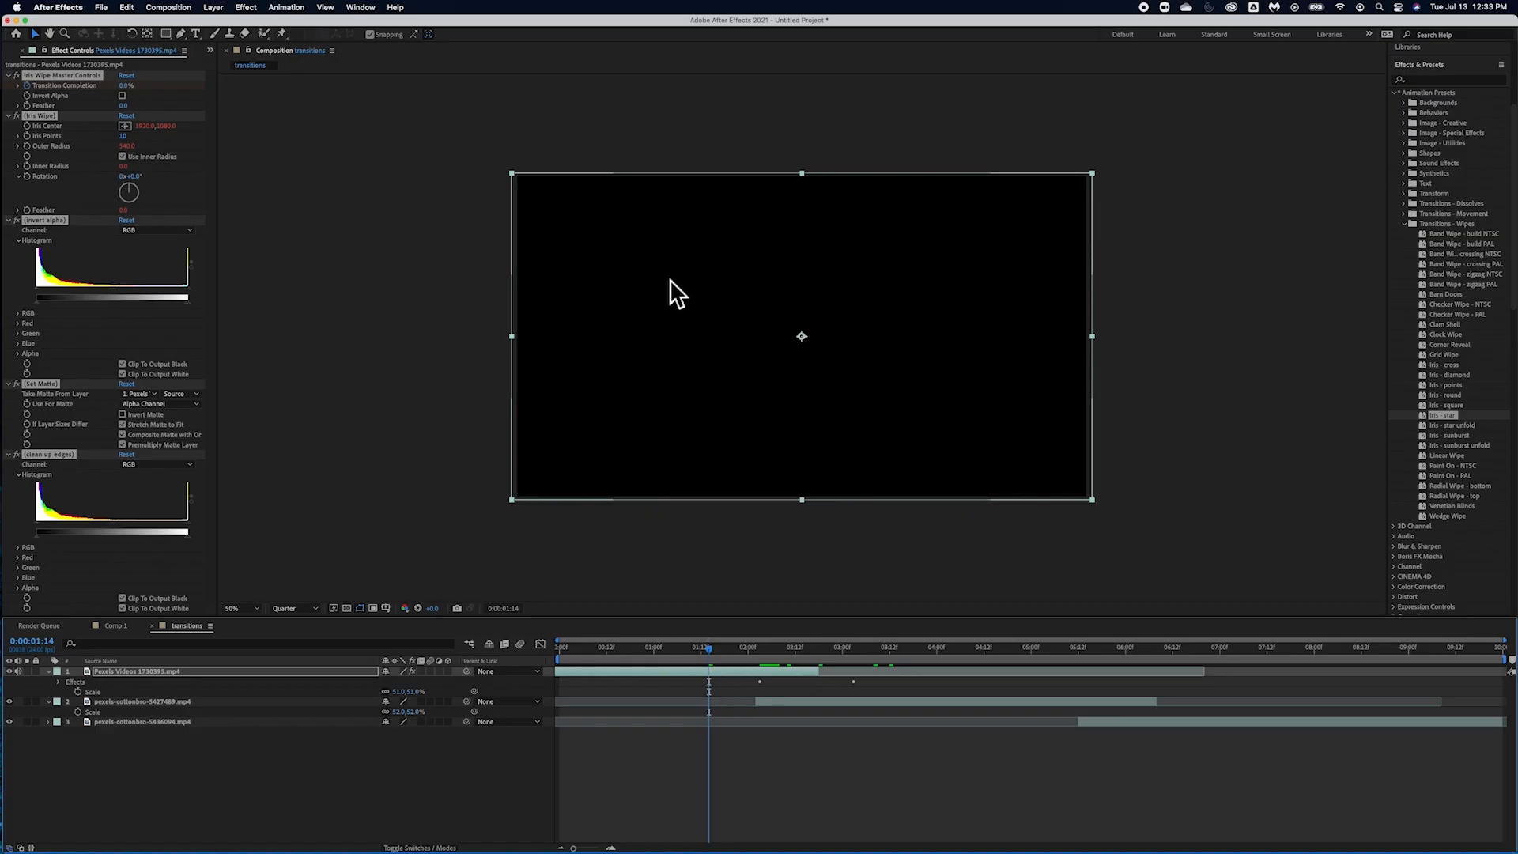
left_click_drag(710, 652, 787, 644)
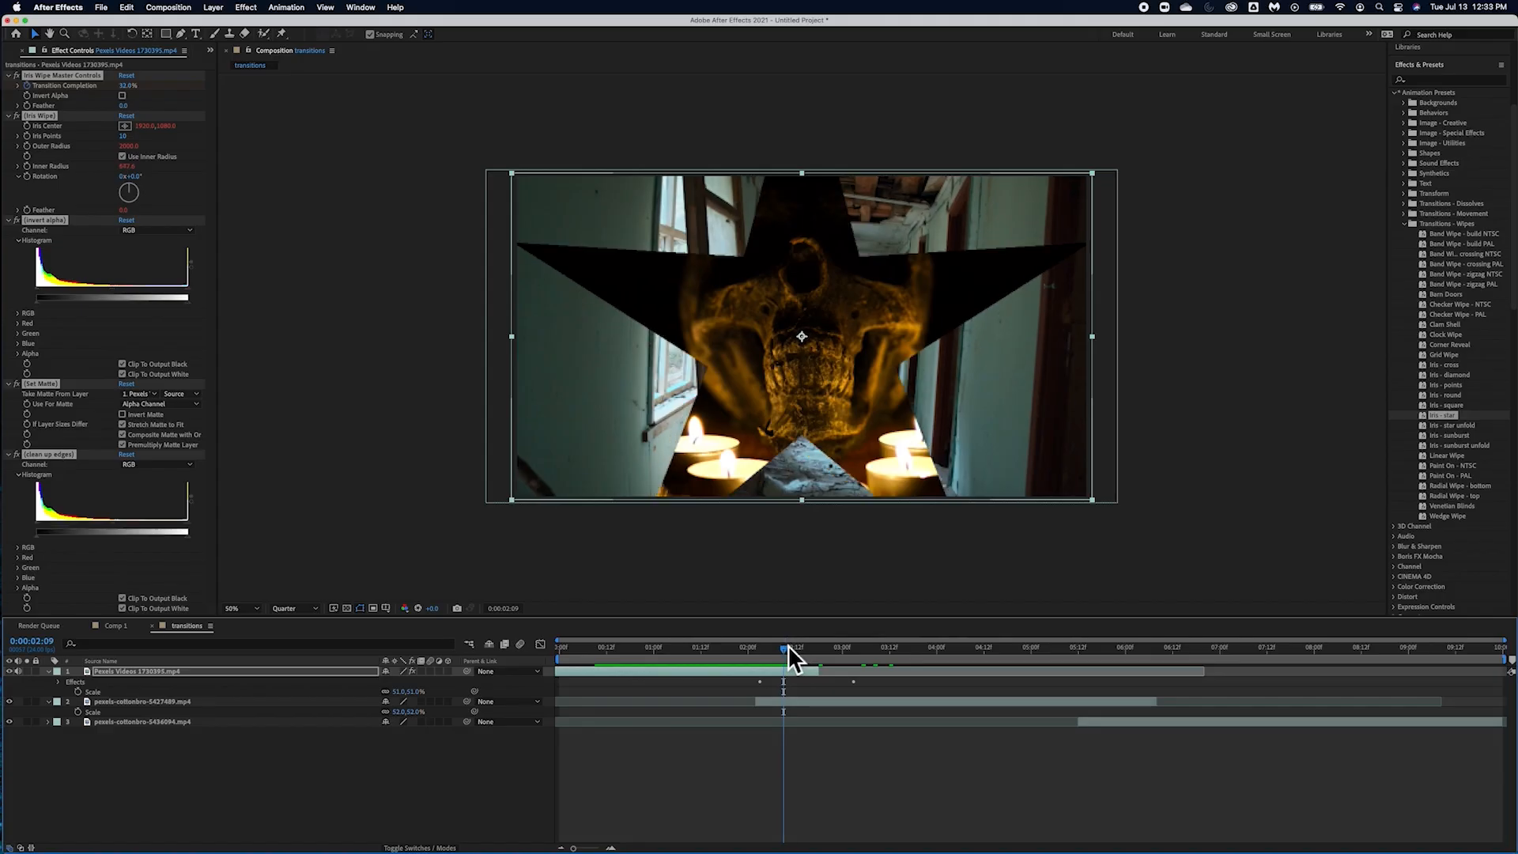
key("super+z")
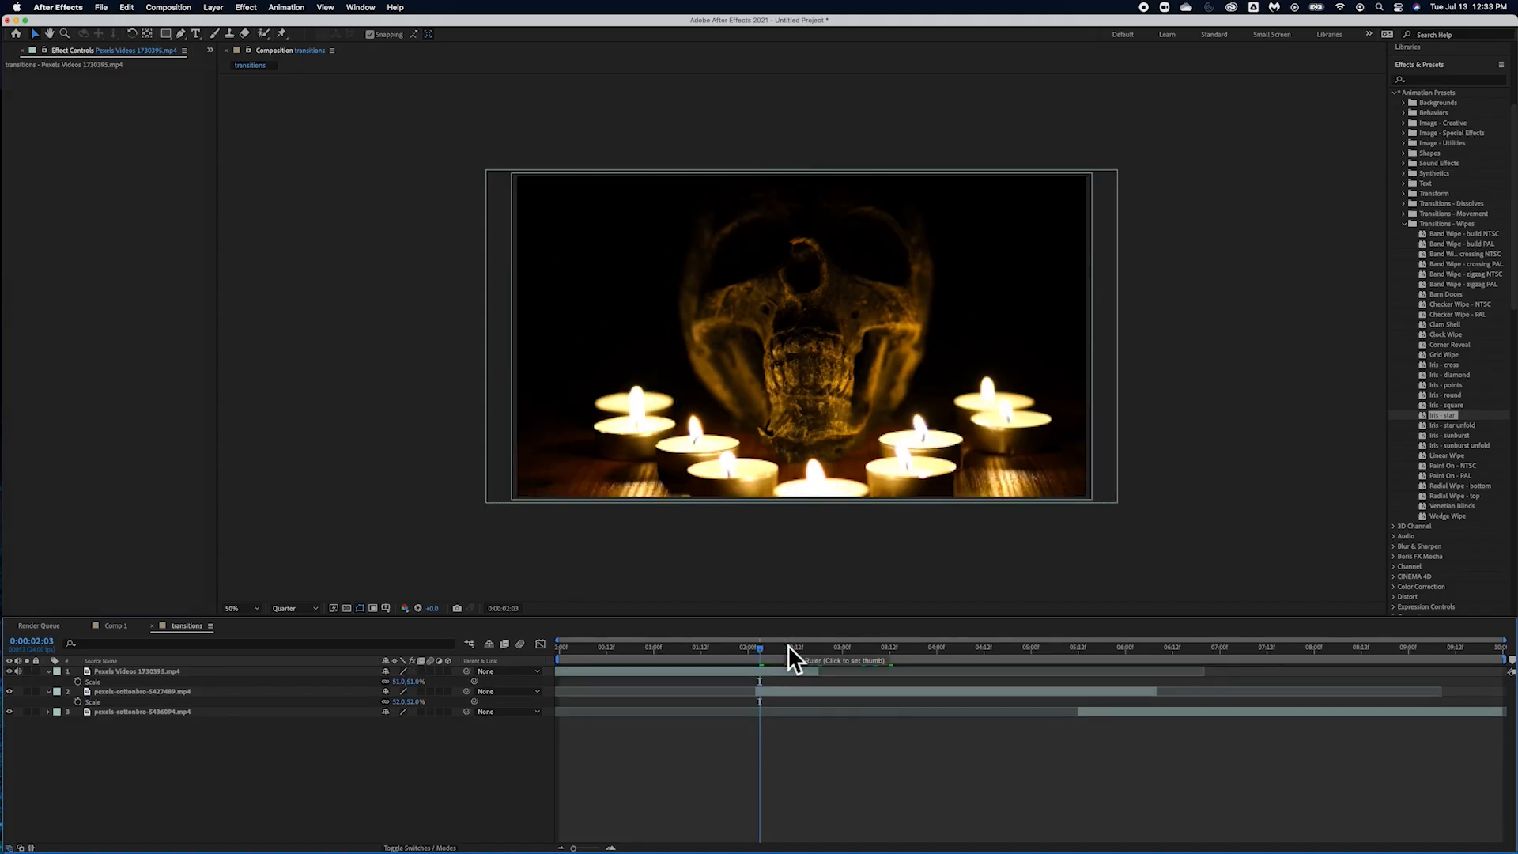
Step: Try the Iris - star preset on the second clip at 0:00:02:03 and scrub through the first overlap
left_click(170, 693)
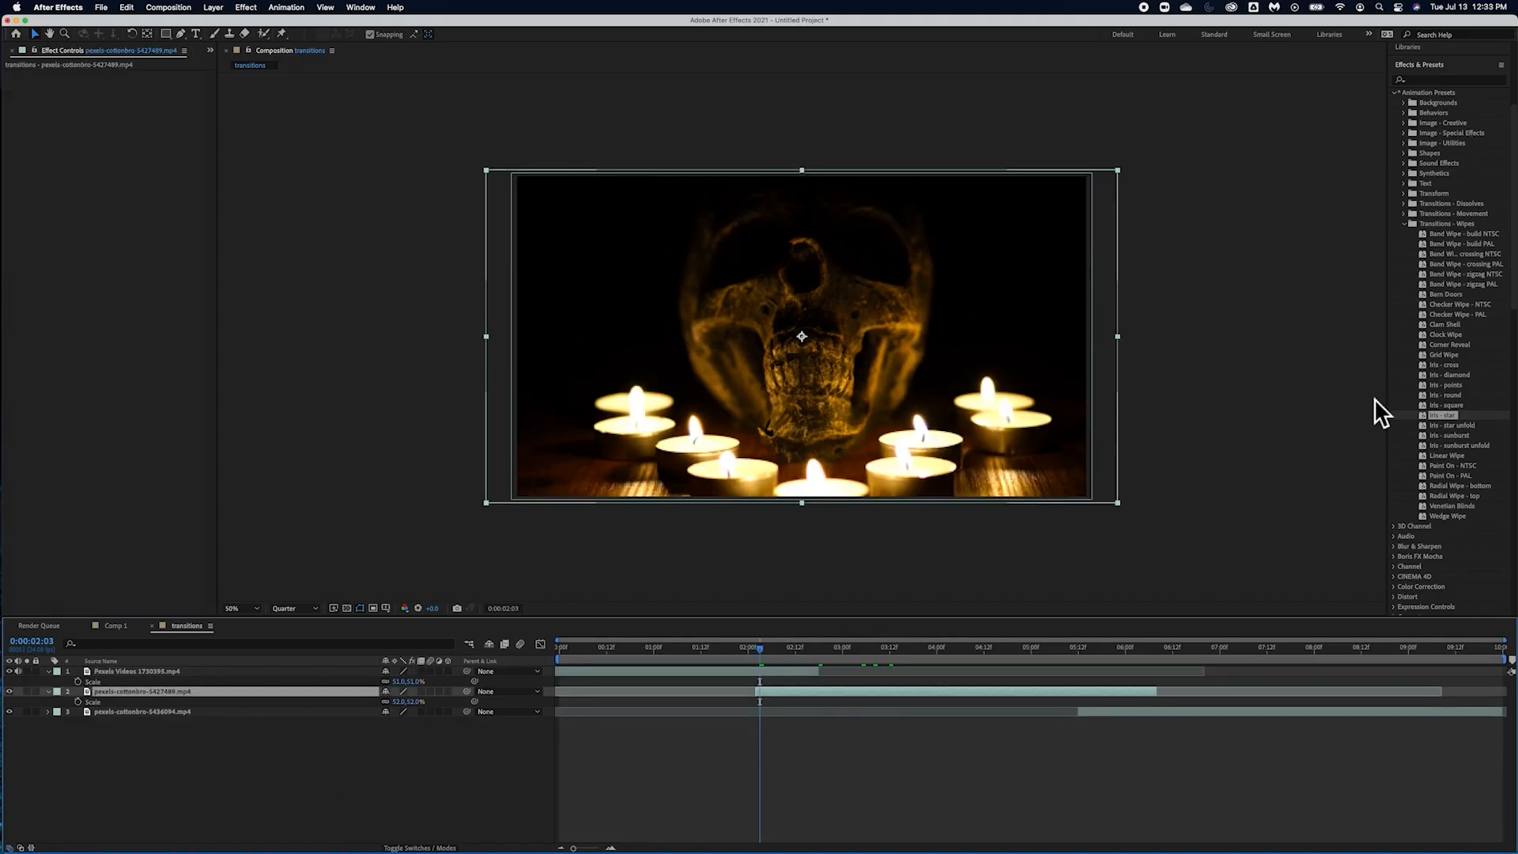
left_click(1426, 418)
left_click_drag(282, 628, 268, 696)
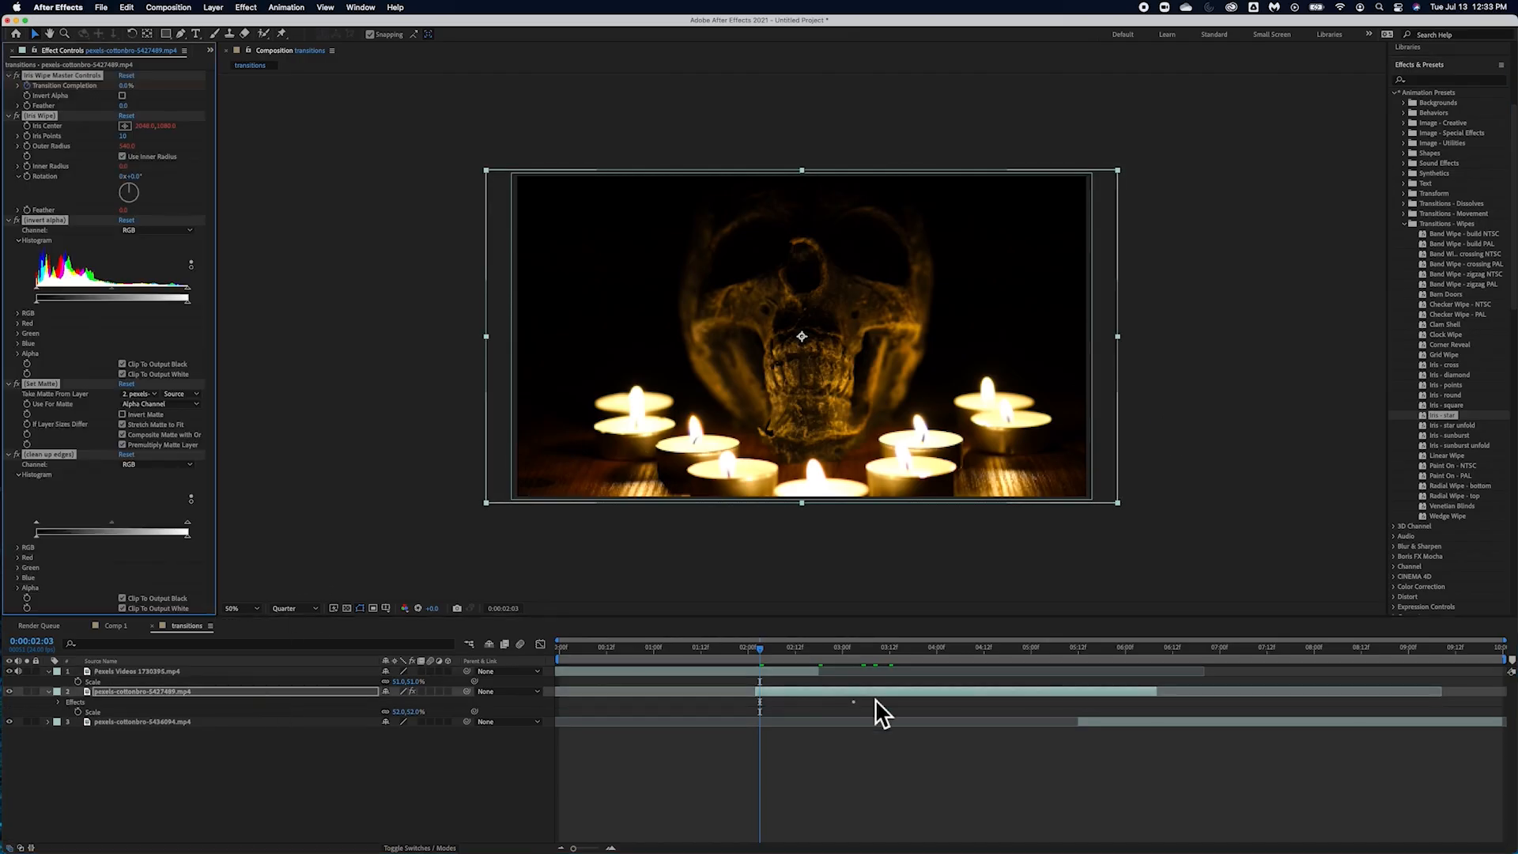
left_click_drag(764, 653, 799, 653)
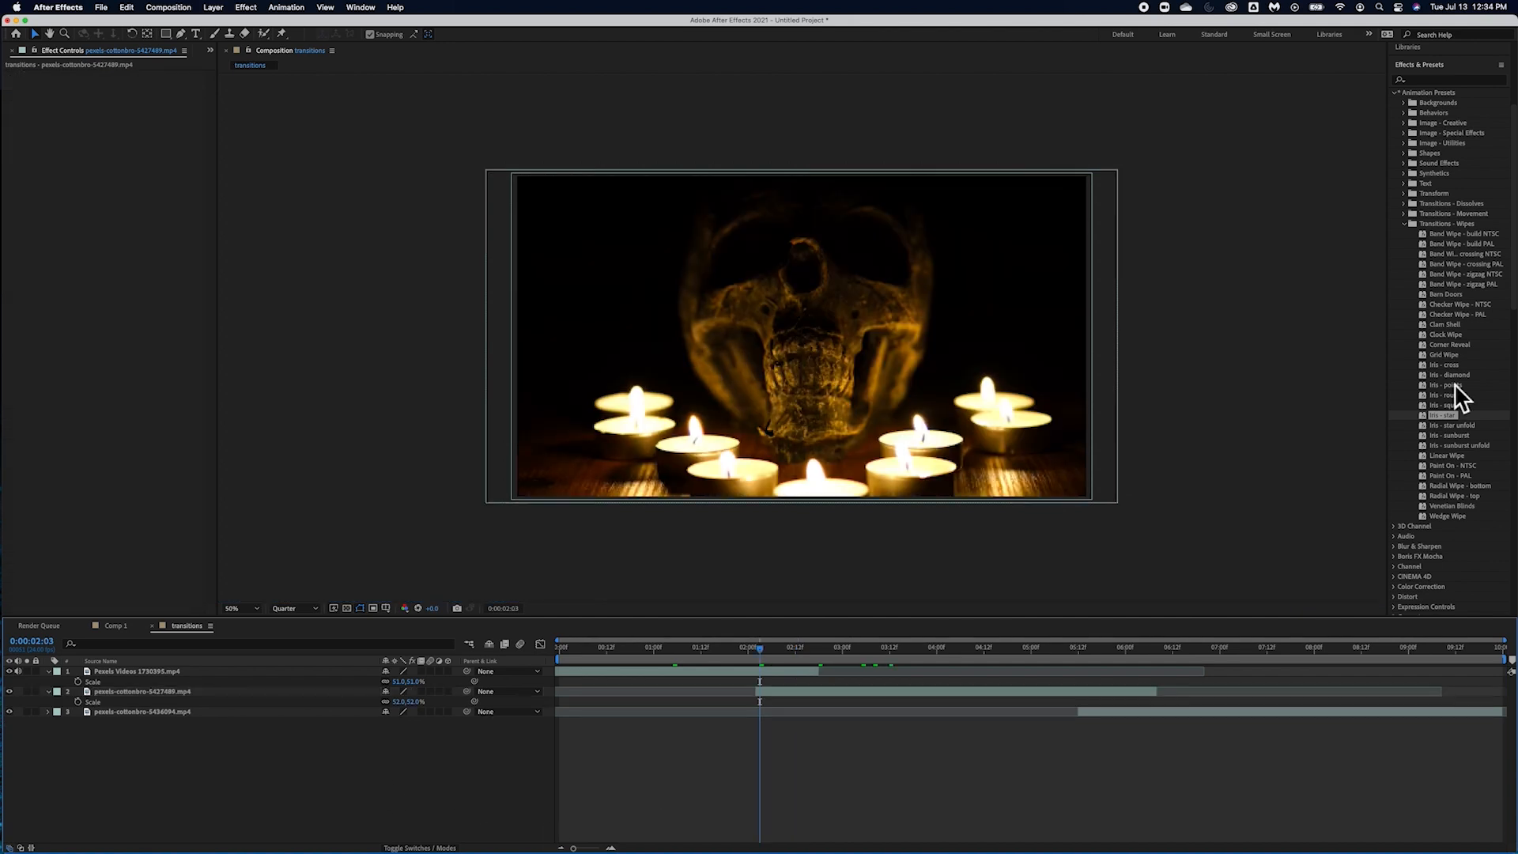
Step: Apply the Venetian Blinds preset from Transitions - Wipes to the top clip at 0:00:02:03 and preview it up to 0:00:02:07
scroll(1454, 383, "down", 5)
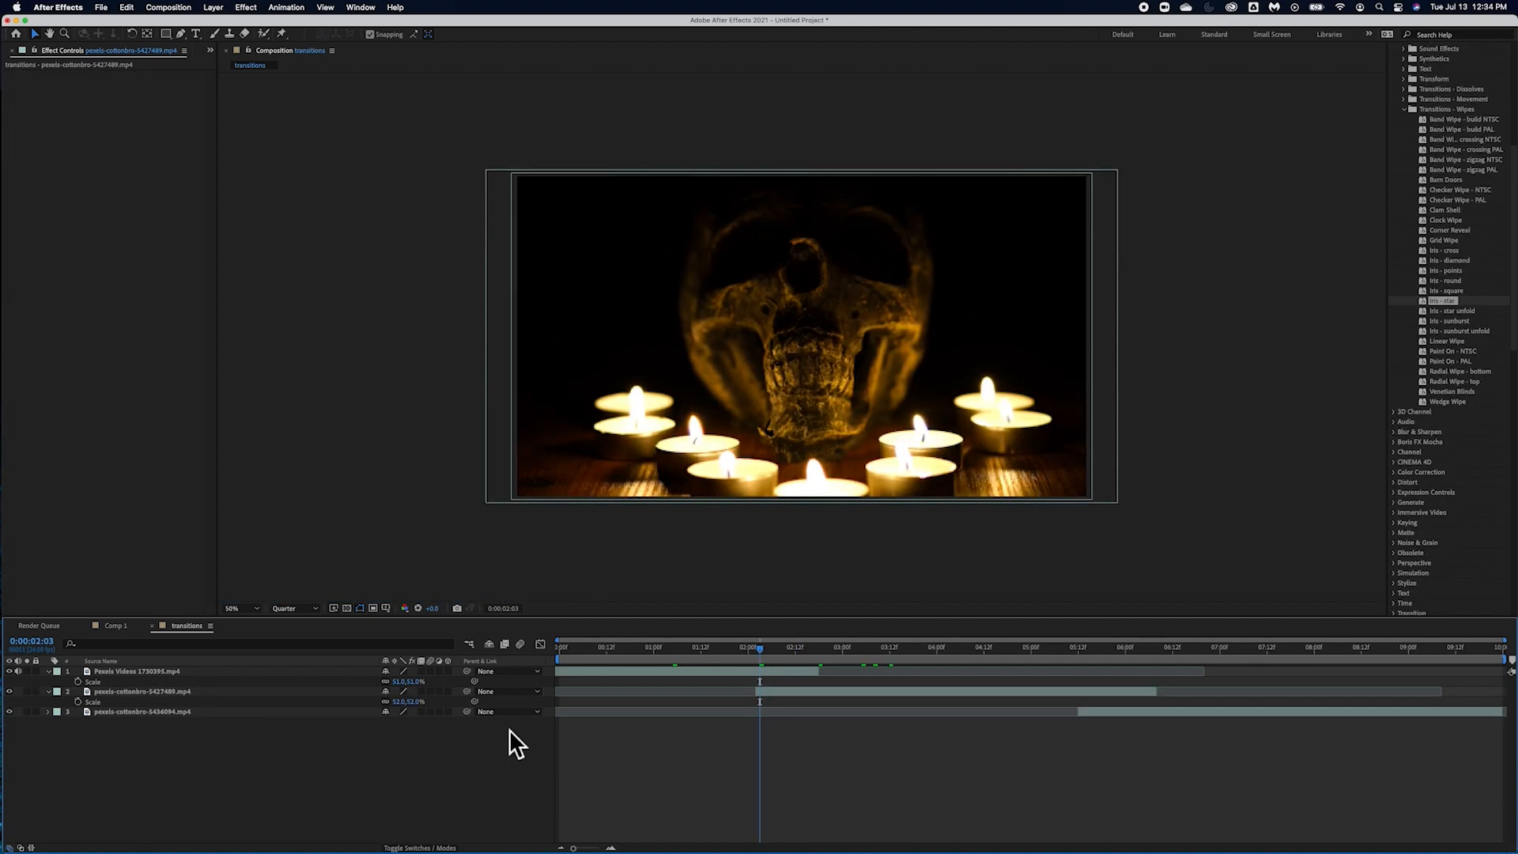
left_click(211, 674)
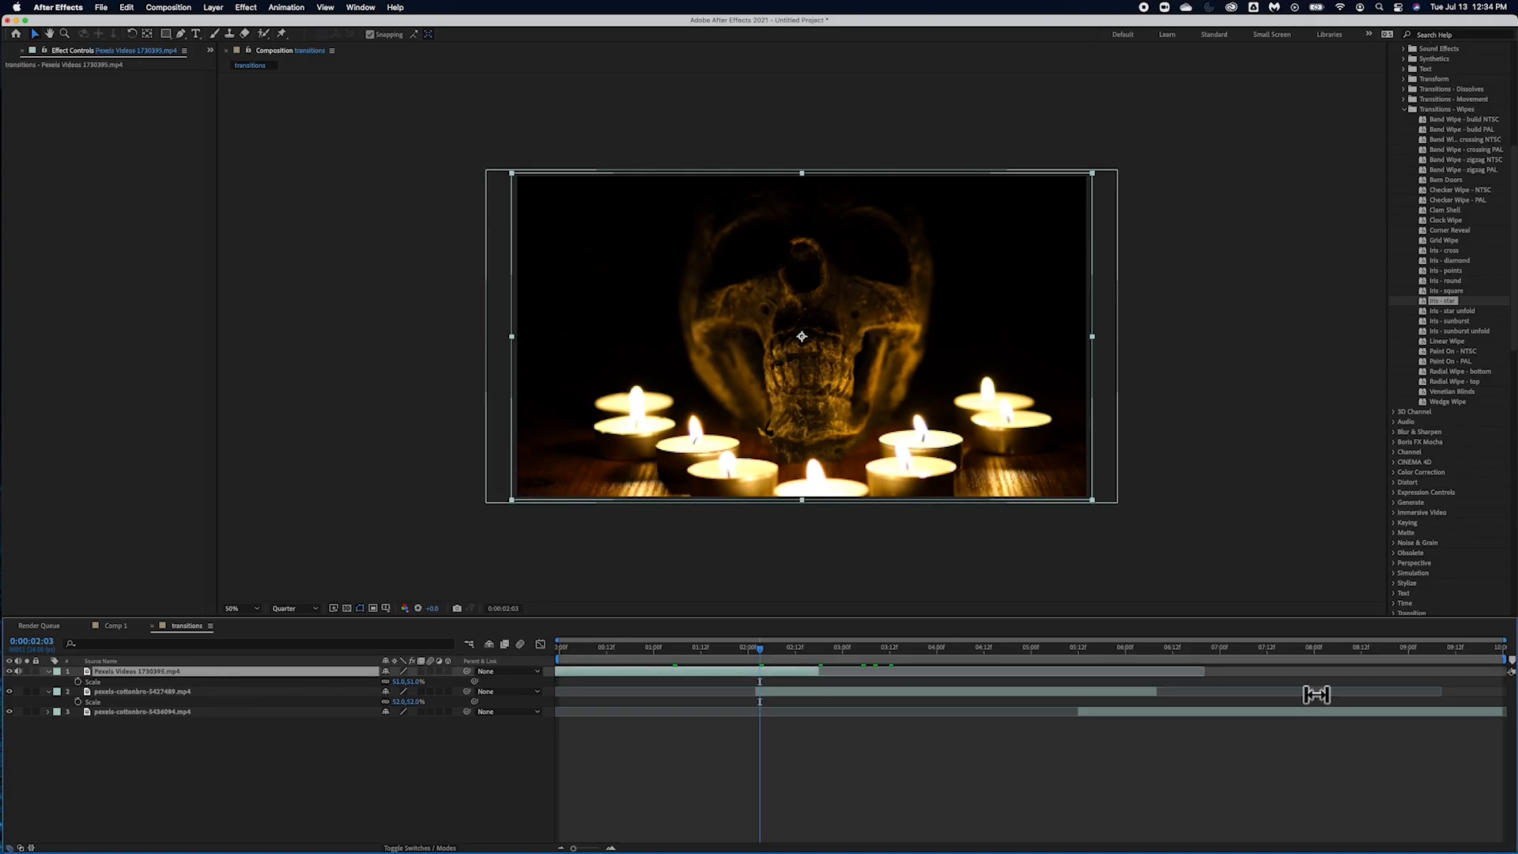
left_click(1454, 393)
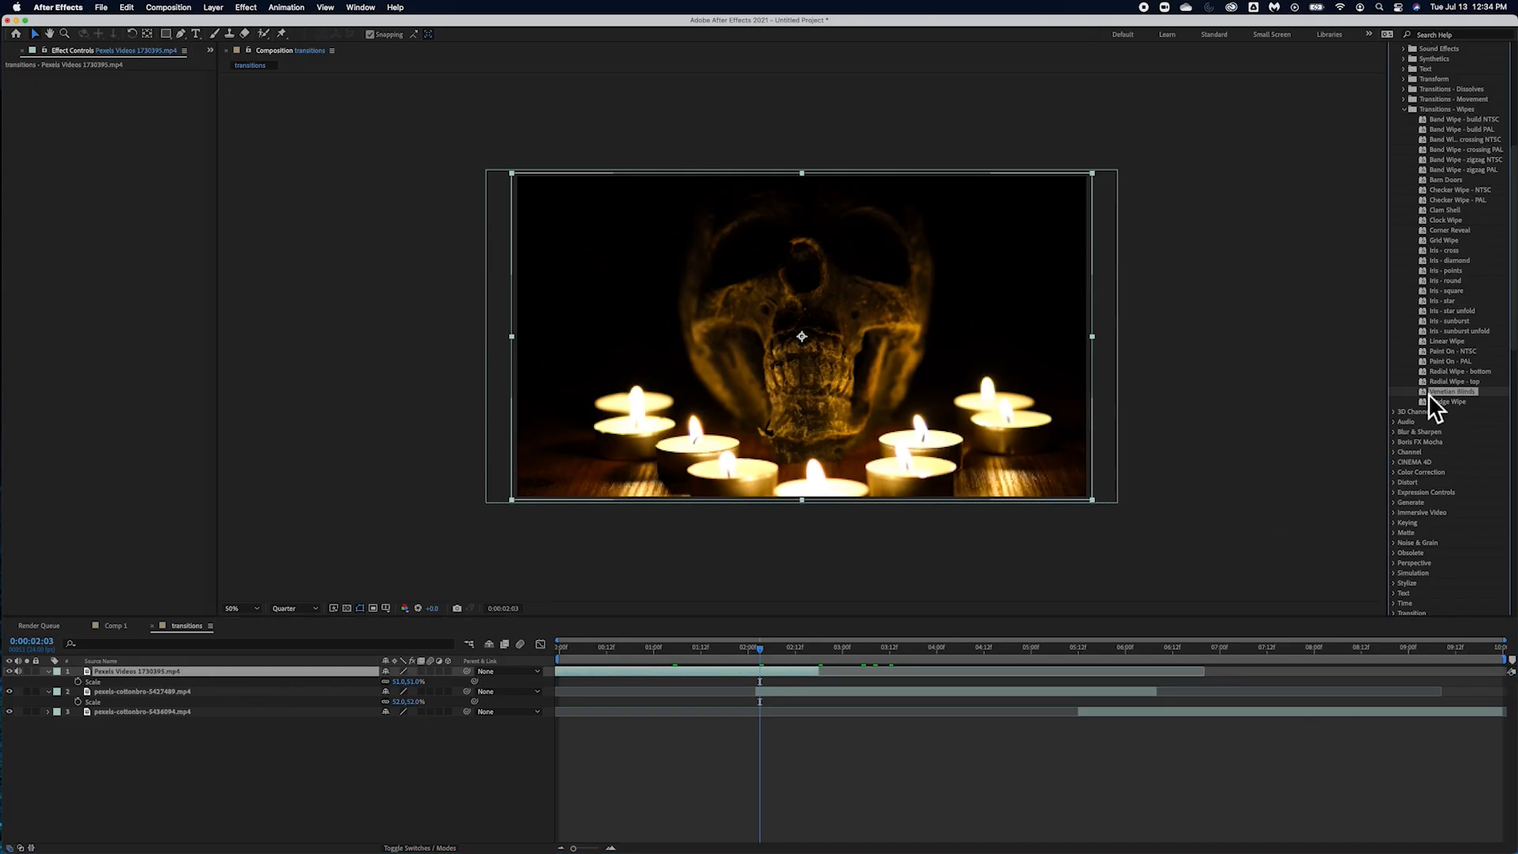
left_click_drag(245, 593, 200, 676)
mouse_move(747, 645)
left_mouse_down()
mouse_move(780, 652)
mouse_move(729, 653)
mouse_move(776, 650)
left_mouse_up()
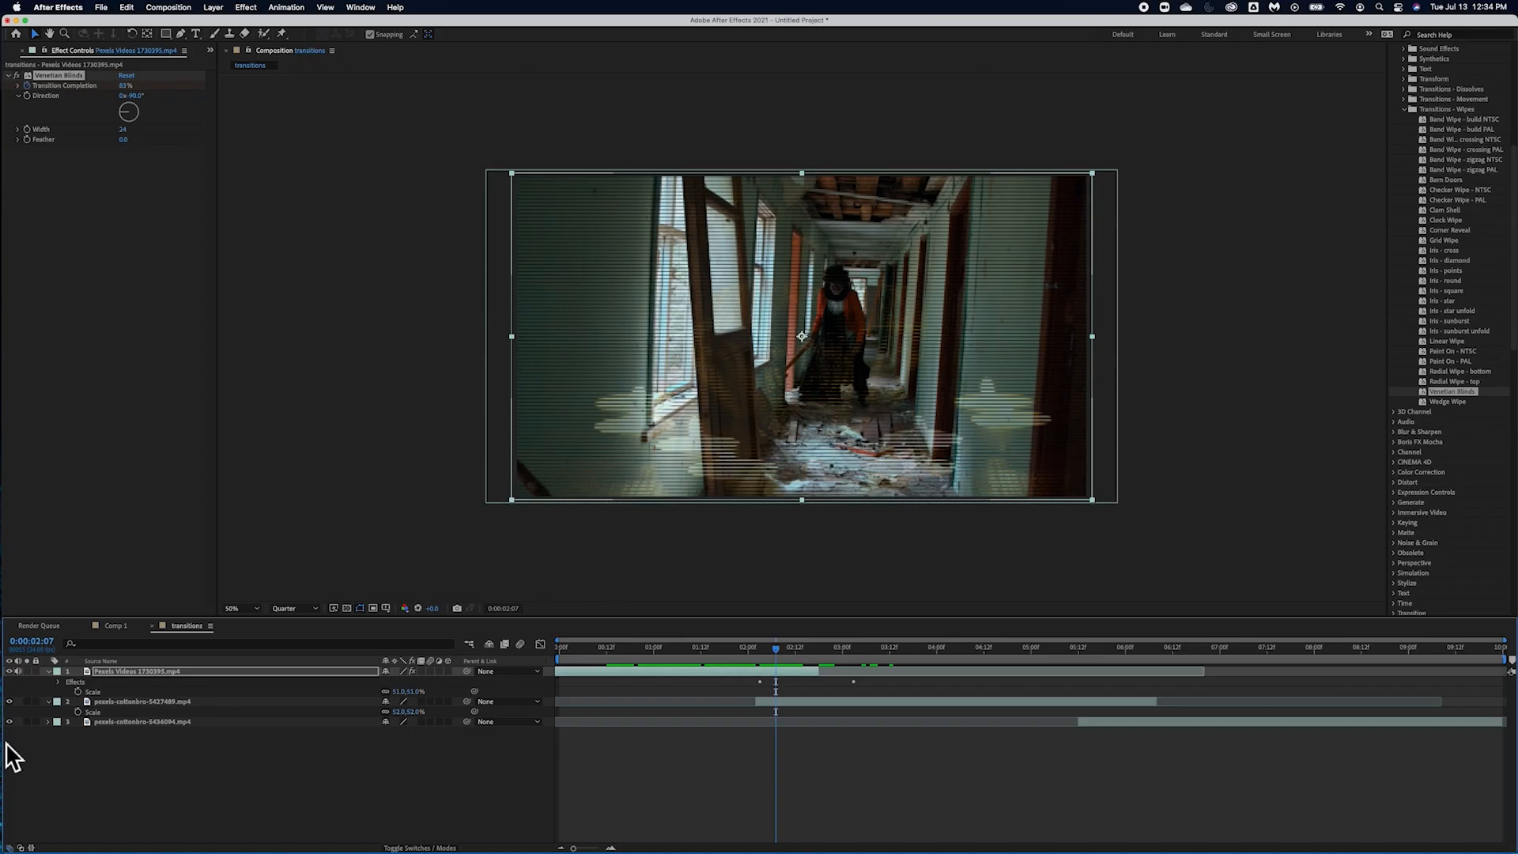
Step: Expand the top clip's Venetian Blinds keyframes and extend the clip's end to about 0:00:03:07, past the last keyframe
left_click(61, 683)
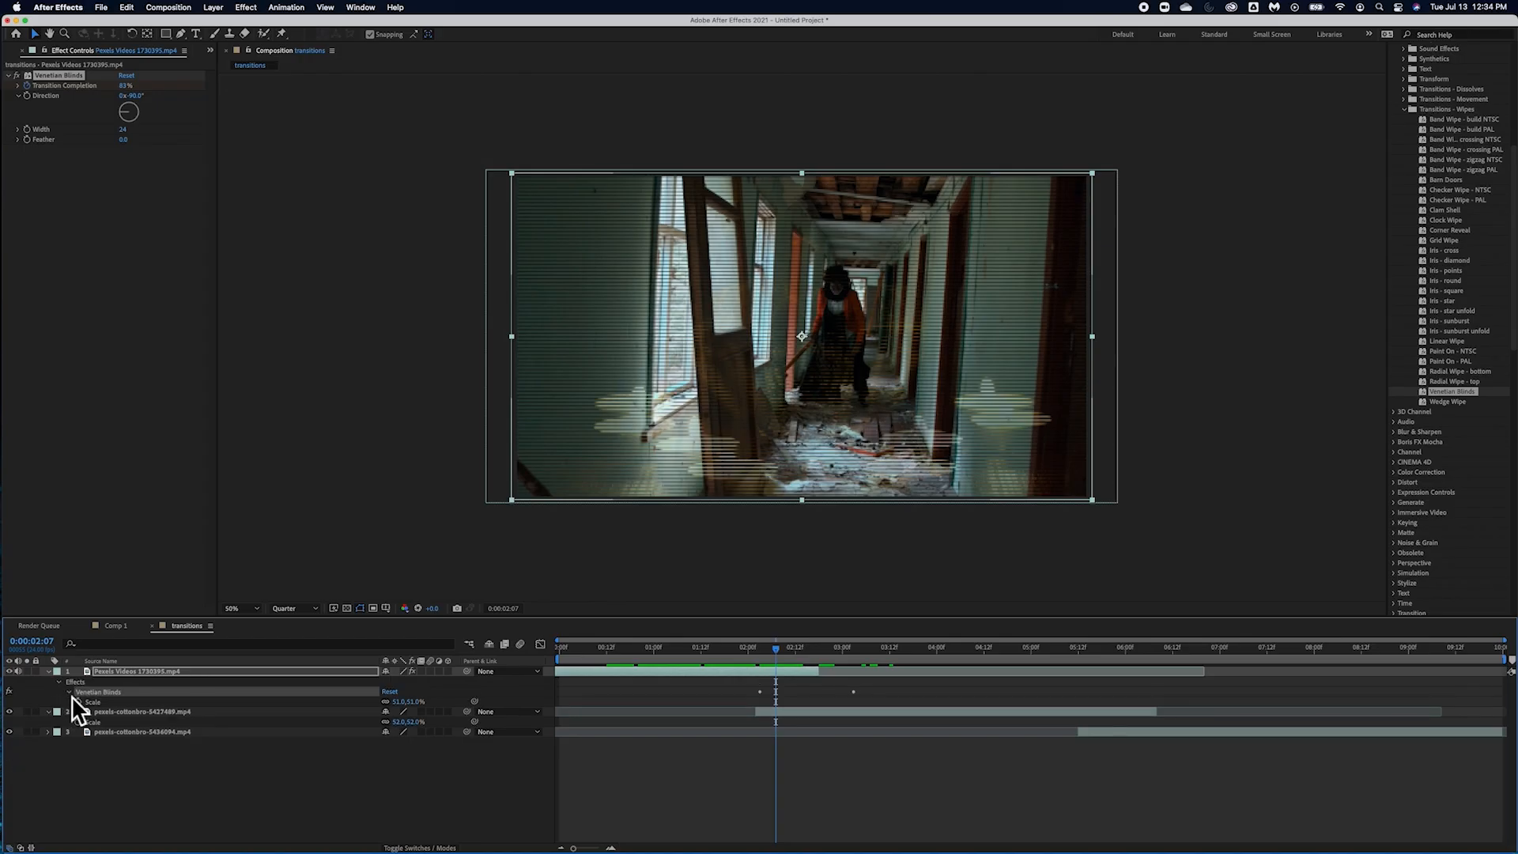
left_click(68, 693)
left_click(761, 702)
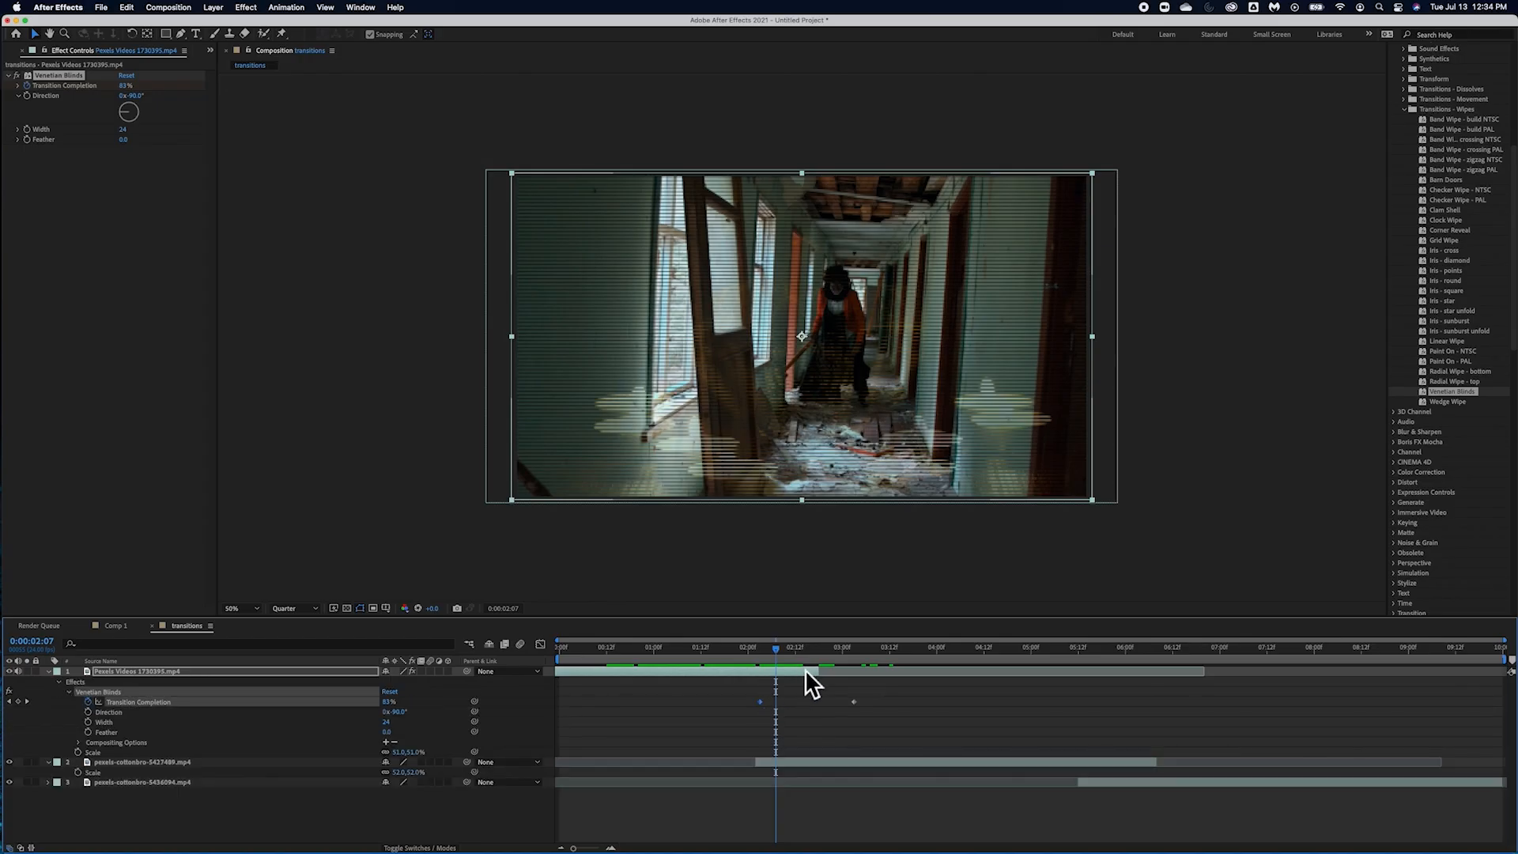
left_click_drag(779, 653, 870, 674)
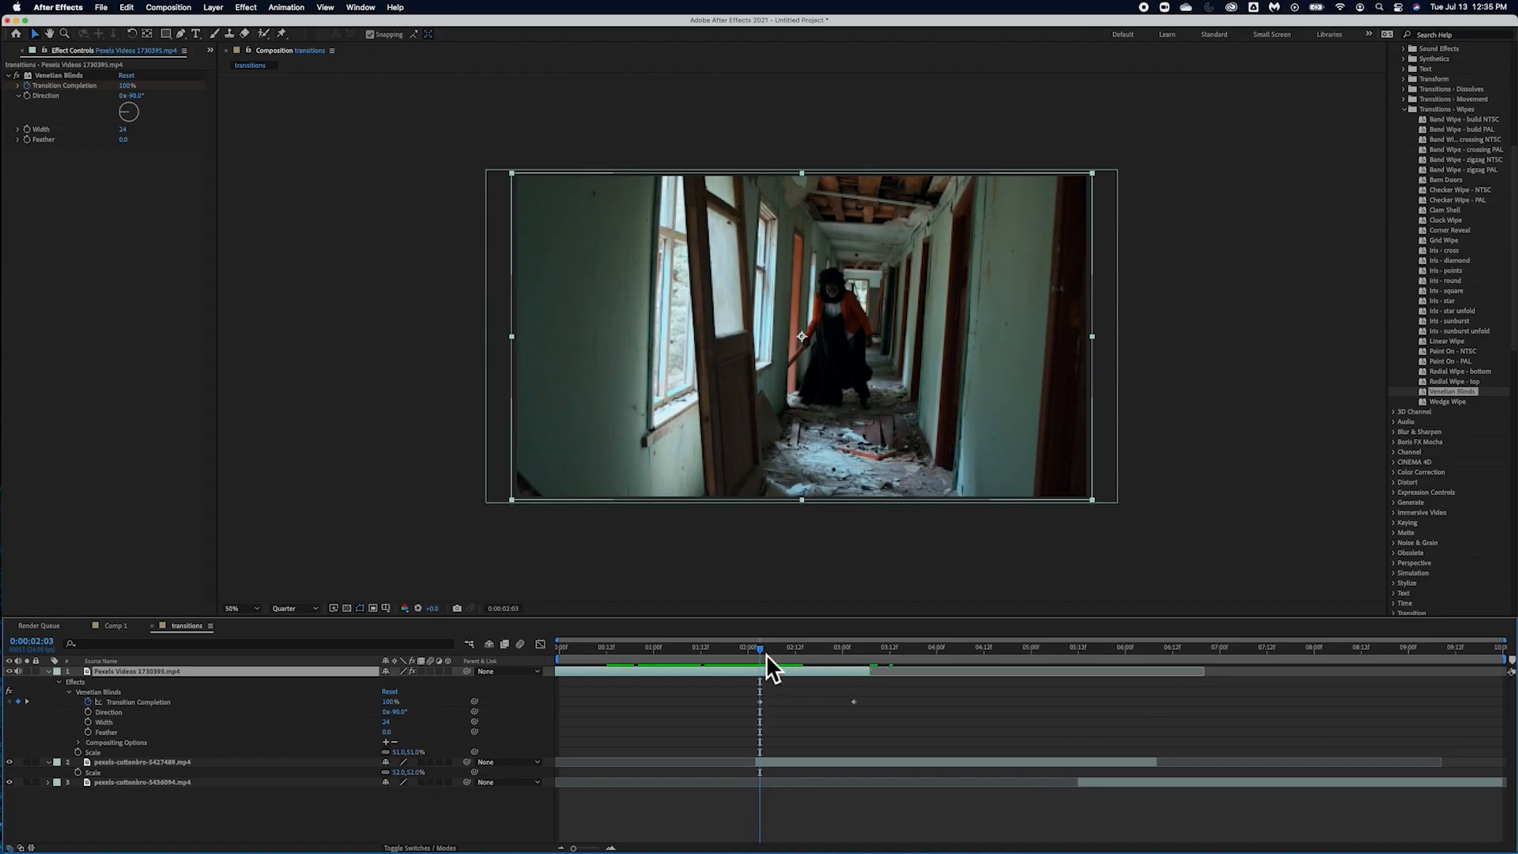
Step: Adjust the Venetian Blinds Transition Completion keyframes to about 0:00:02:03 and 0:00:03:00, scrubbing through the overlap to check the timing
left_click_drag(767, 654, 591, 710)
key("super+z")
left_click_drag(588, 655, 786, 688)
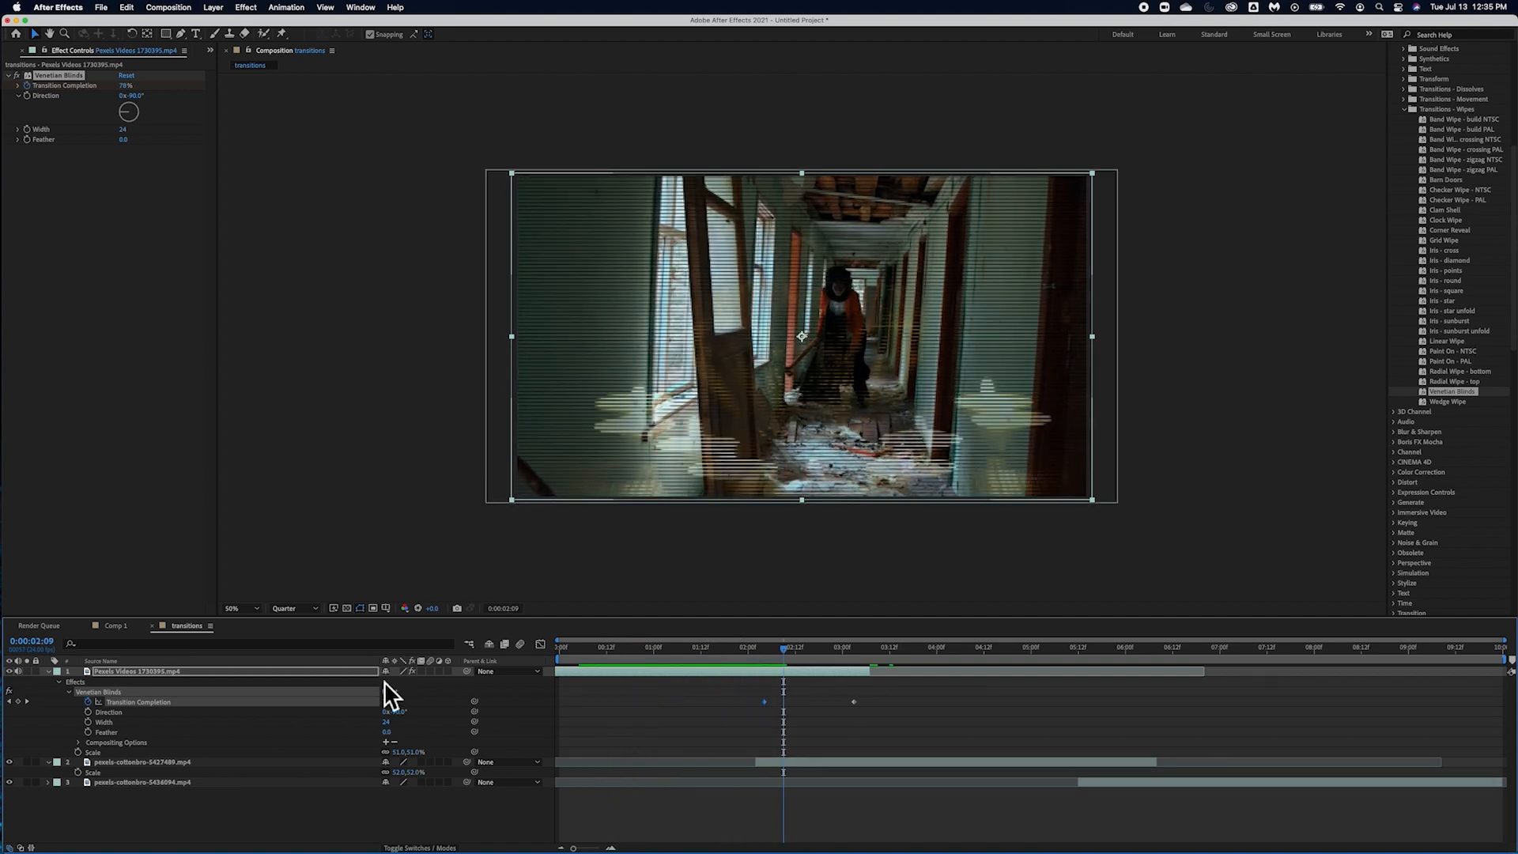
left_click_drag(625, 650, 854, 707)
left_click_drag(943, 653, 782, 705)
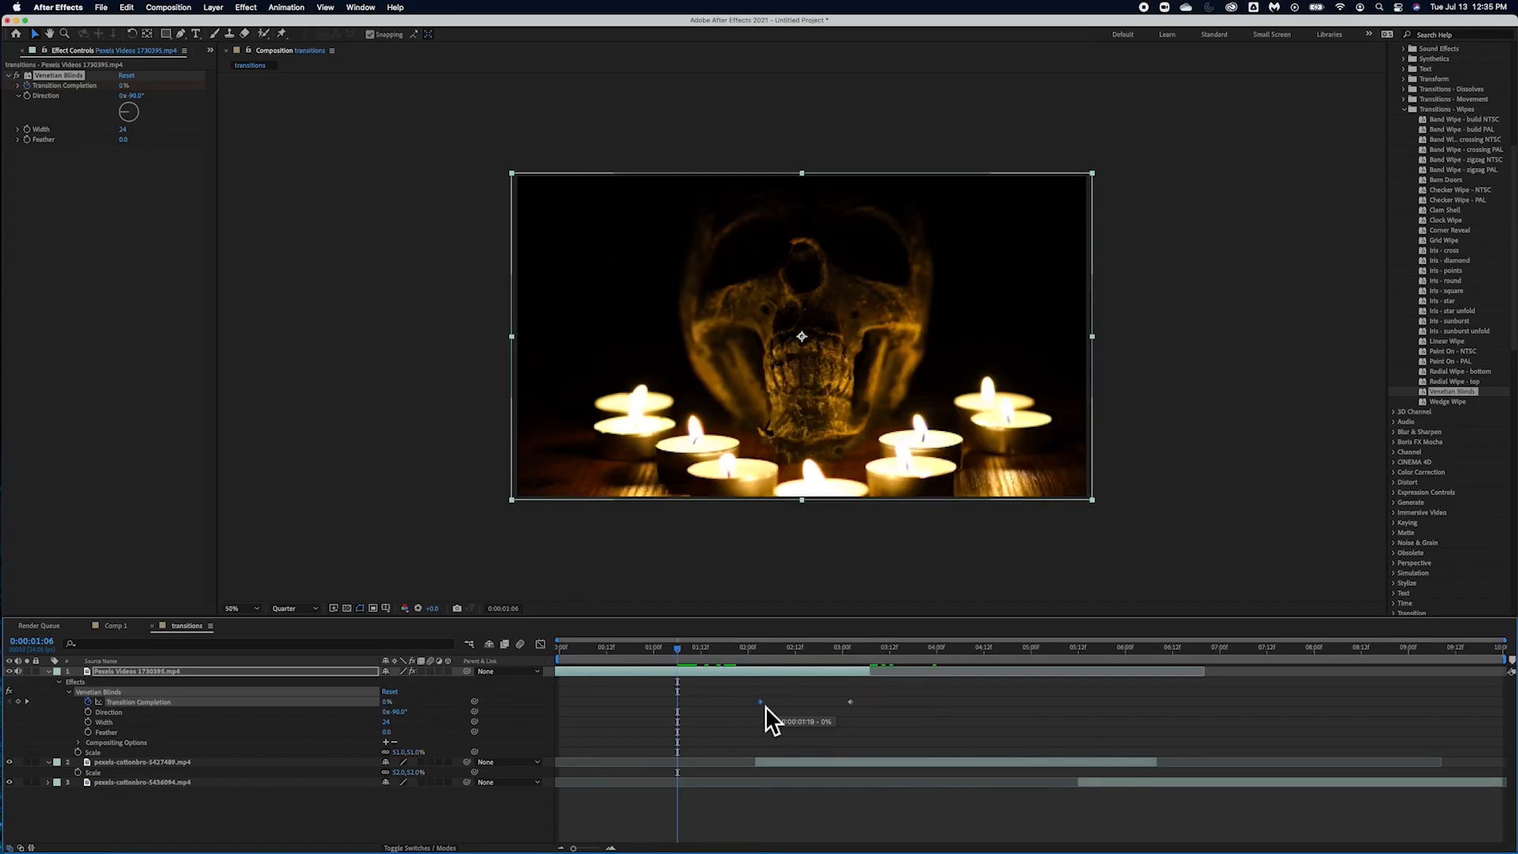
left_click_drag(862, 705, 847, 706)
left_click_drag(680, 653, 808, 690)
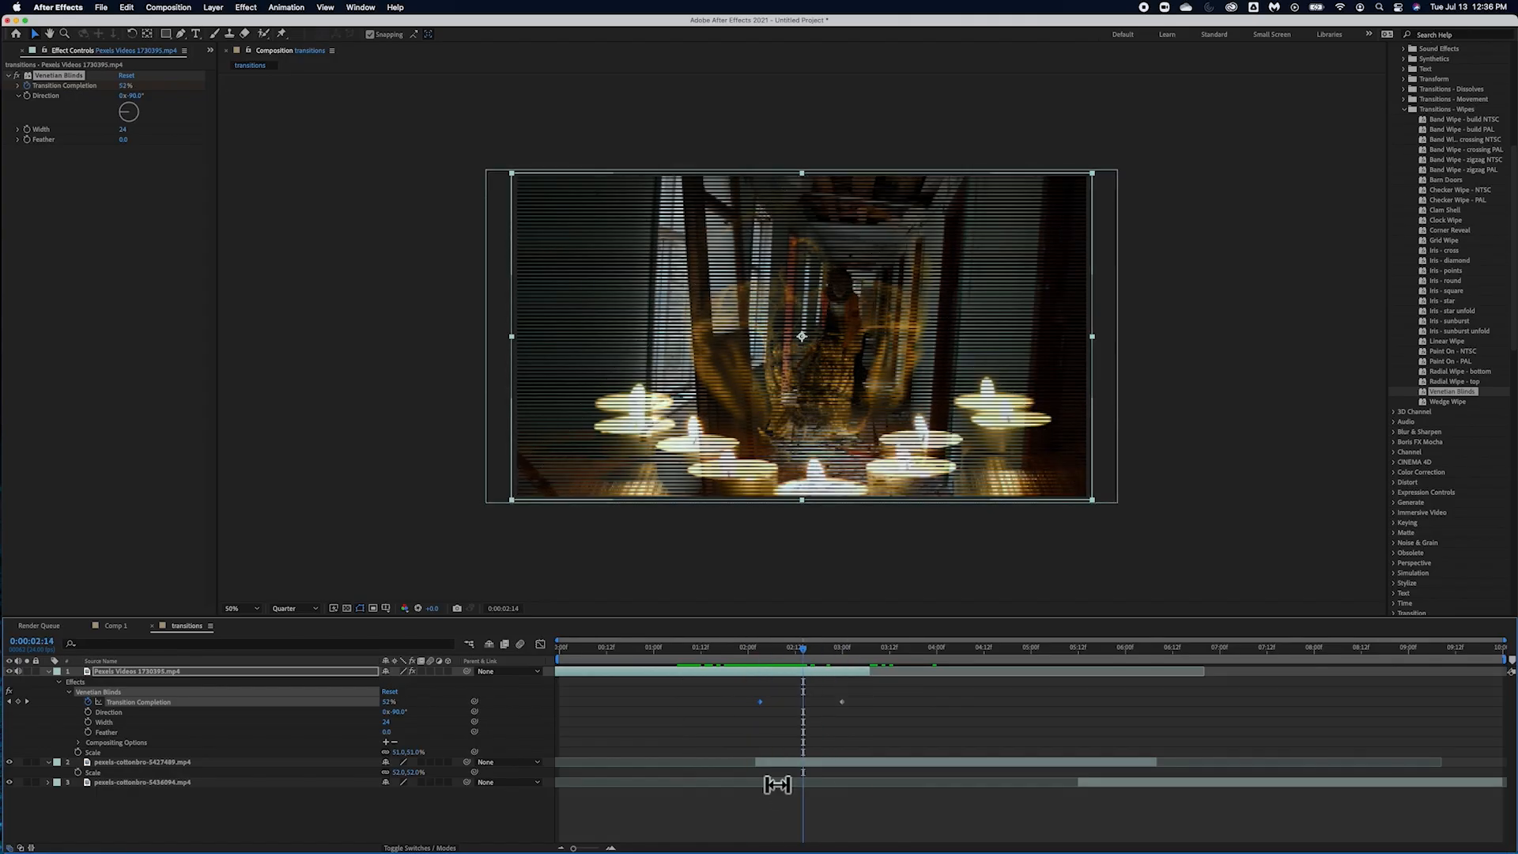
Step: Apply the Iris - star preset to the second clip with the current time at 0:00:03:19
left_click(150, 764)
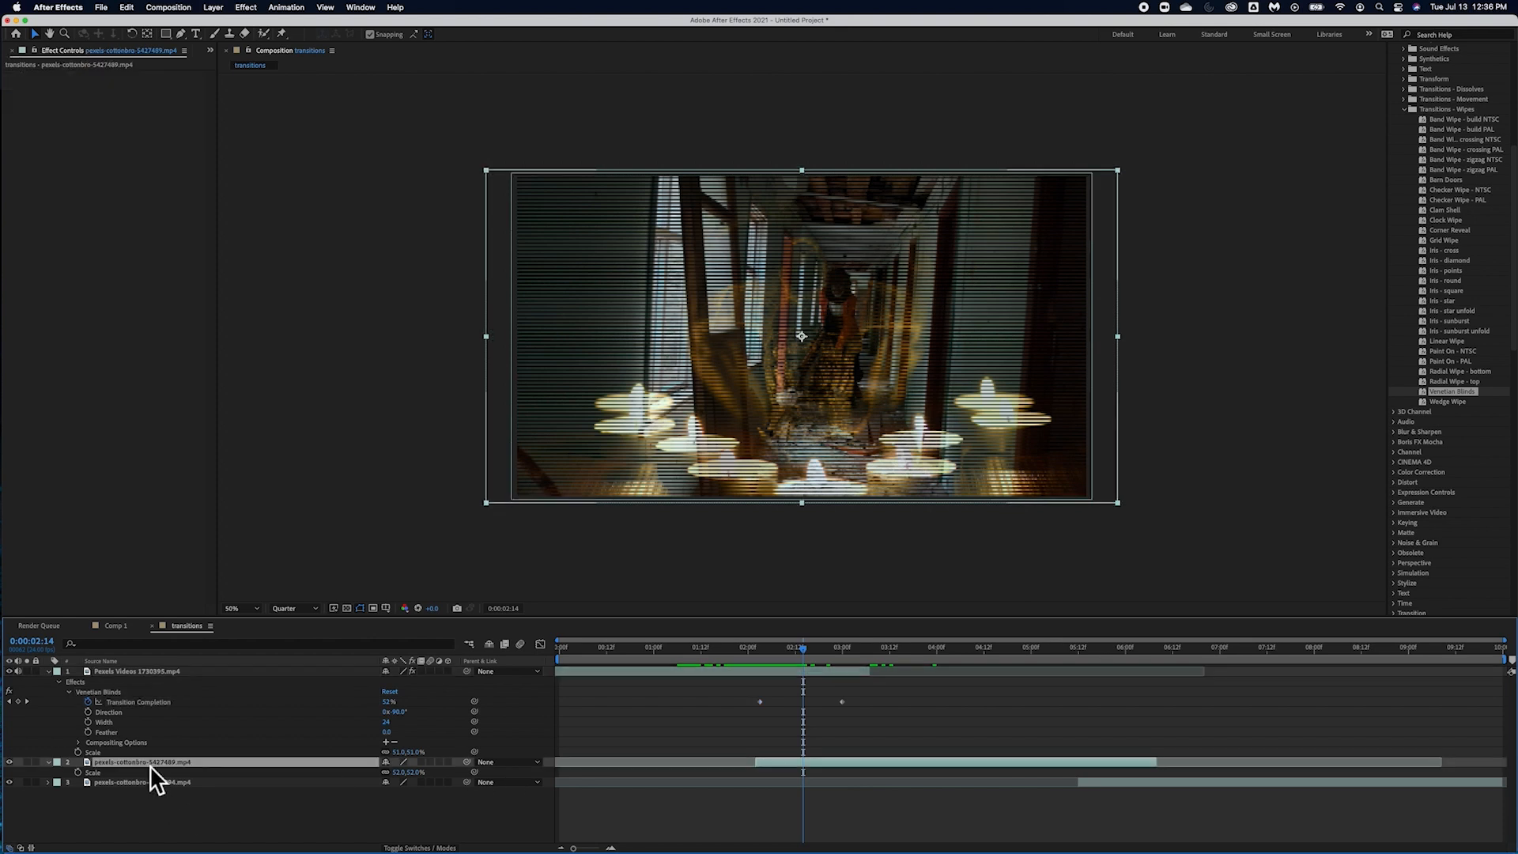
left_click_drag(820, 653, 922, 666)
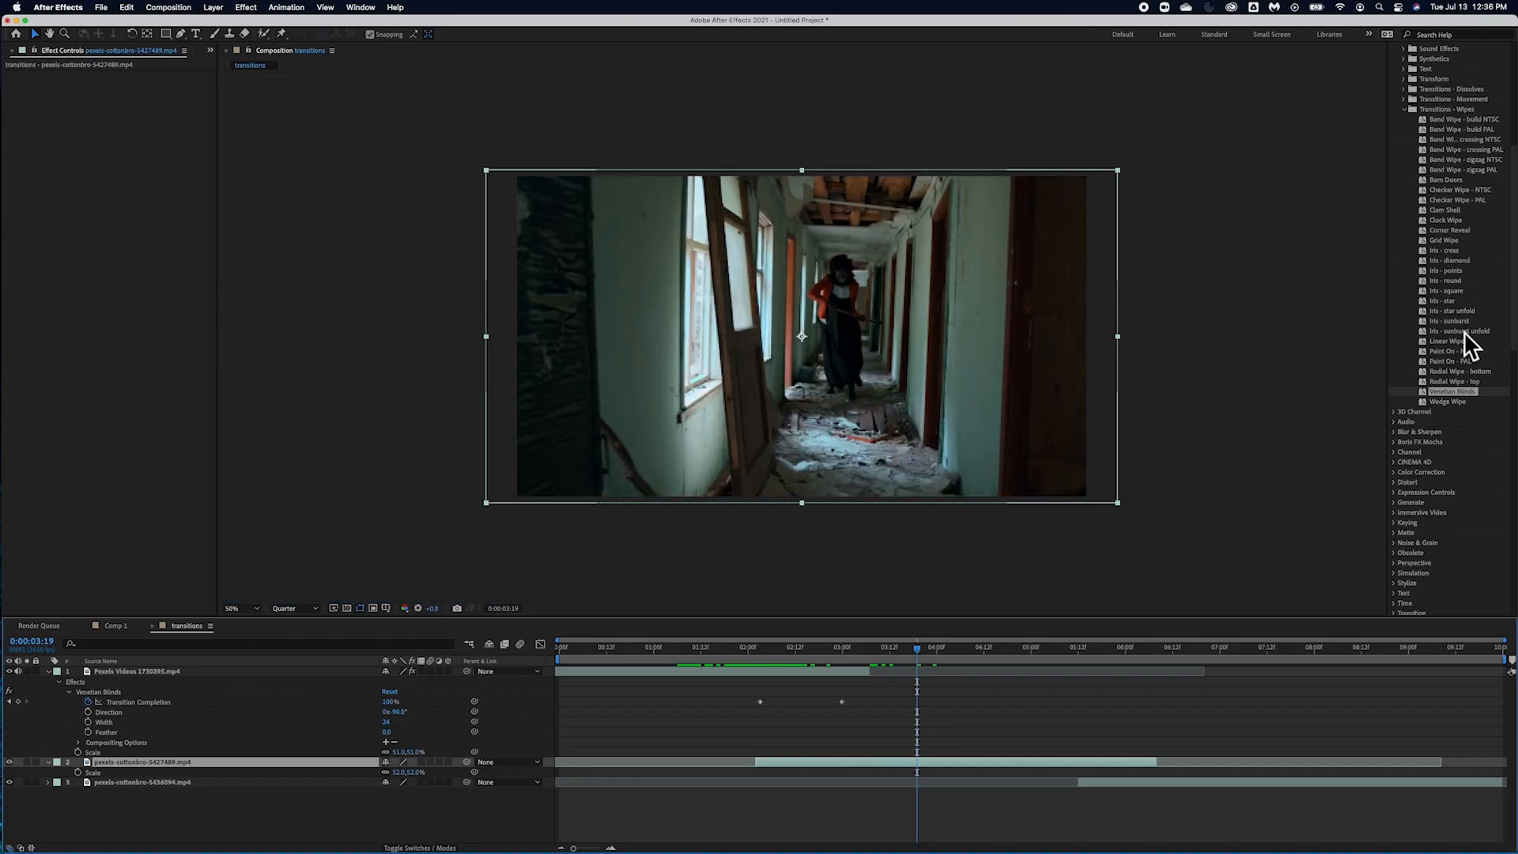
left_click(1444, 303)
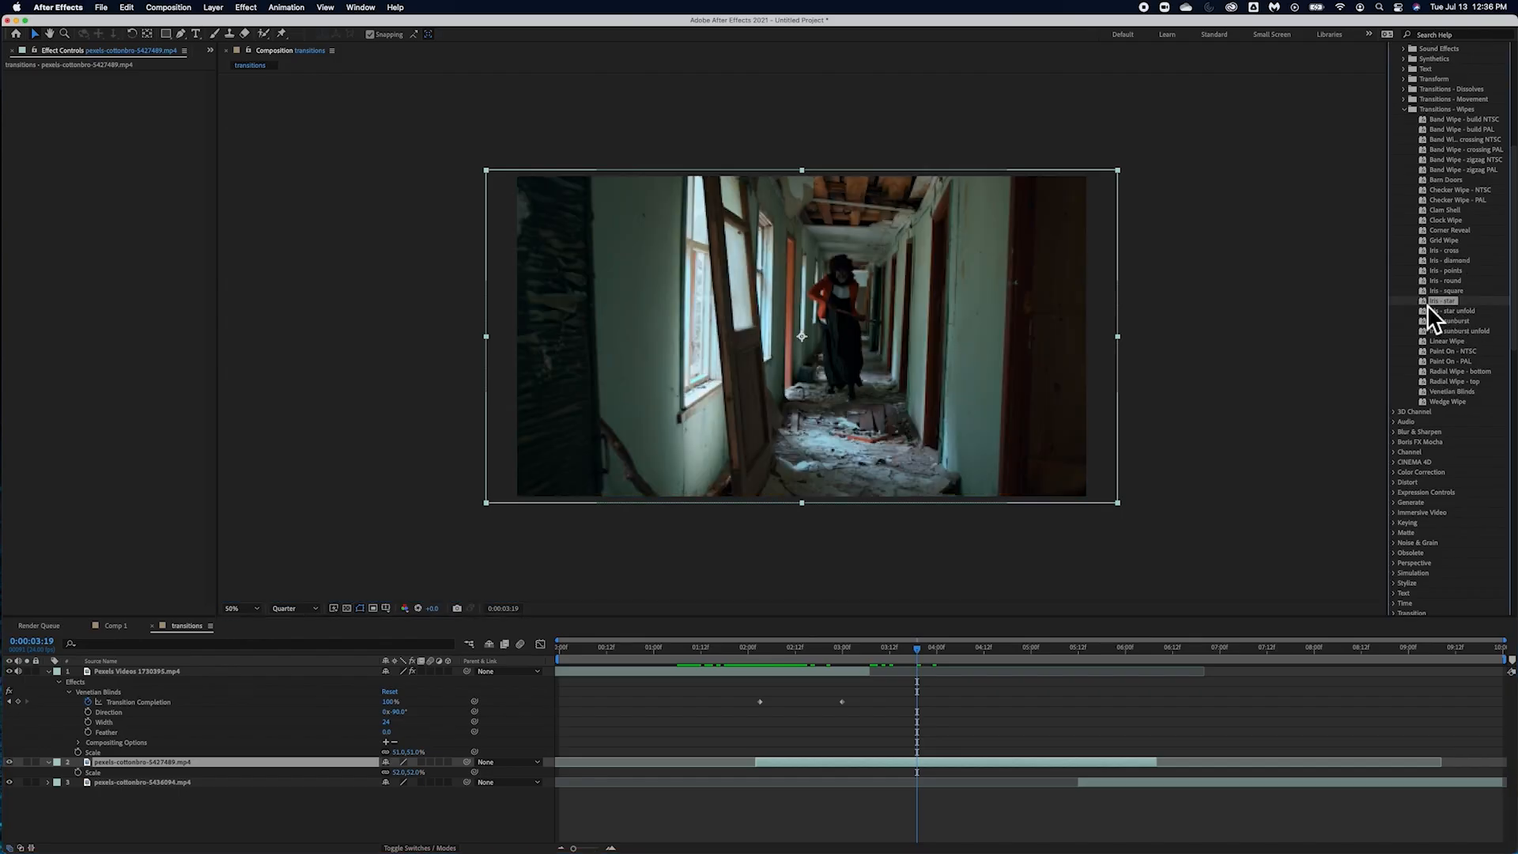
left_click_drag(787, 614, 318, 764)
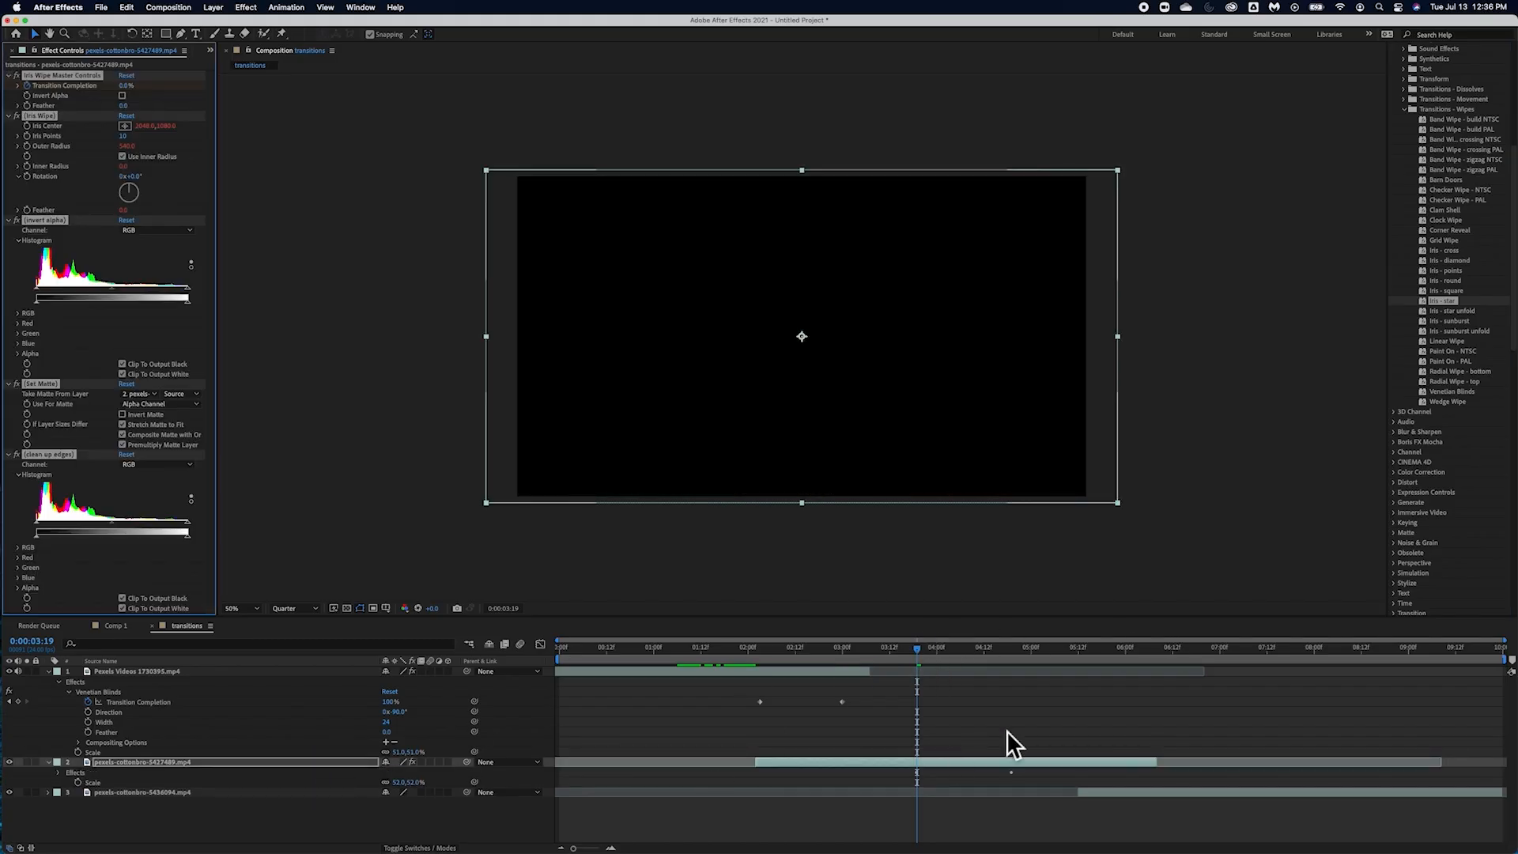
Step: Expand the second clip's Iris Wipe Master Controls and retime its Transition Completion keyframes to about 0:00:03:16 and 0:00:04:08, scrubbing to check the star wipe
left_click(58, 772)
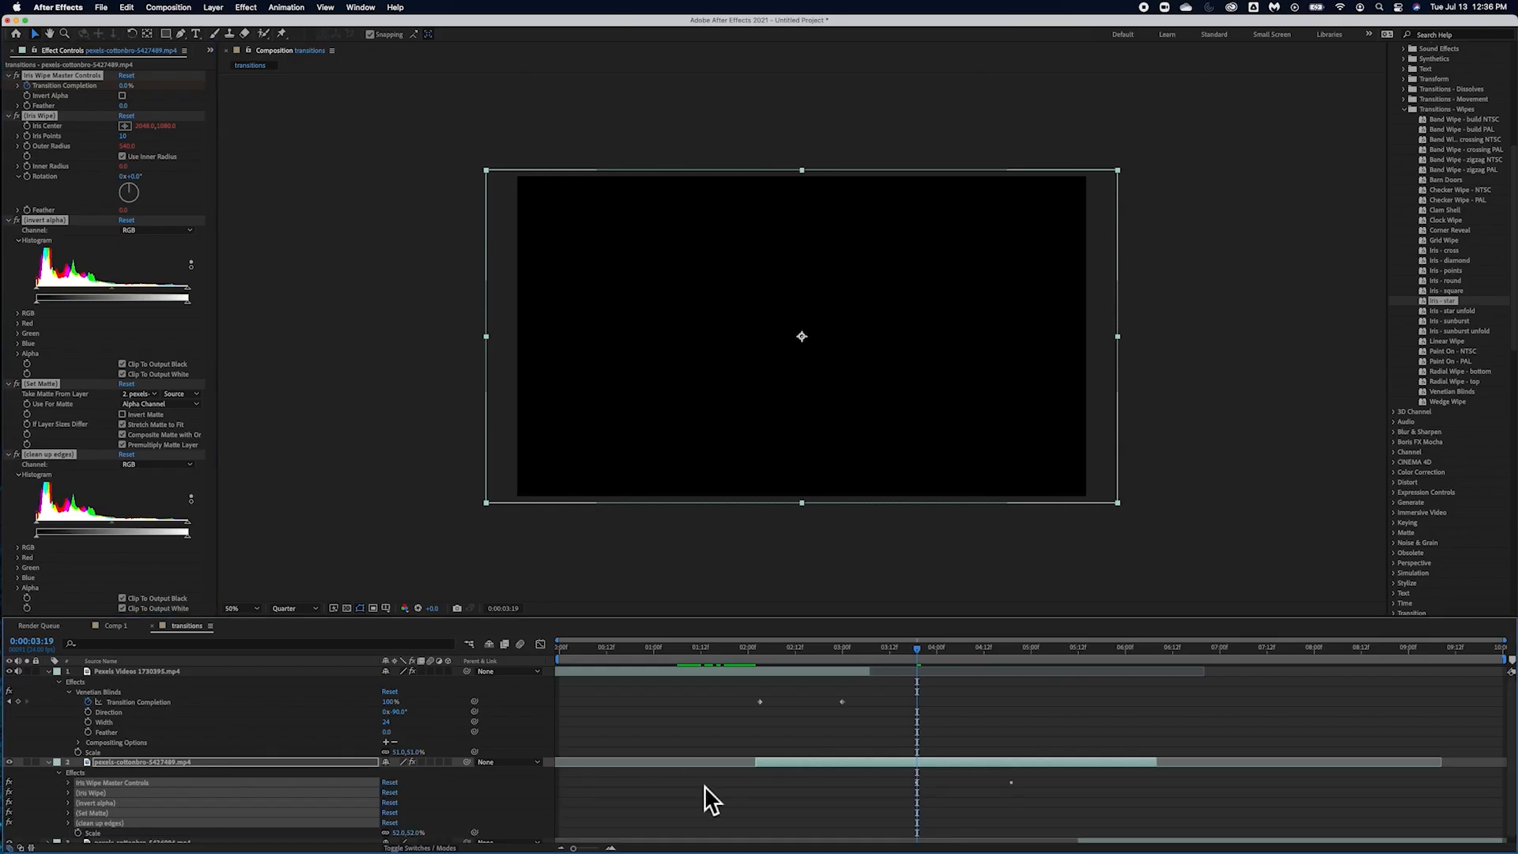
left_click(70, 795)
scroll(73, 797, "down", 3)
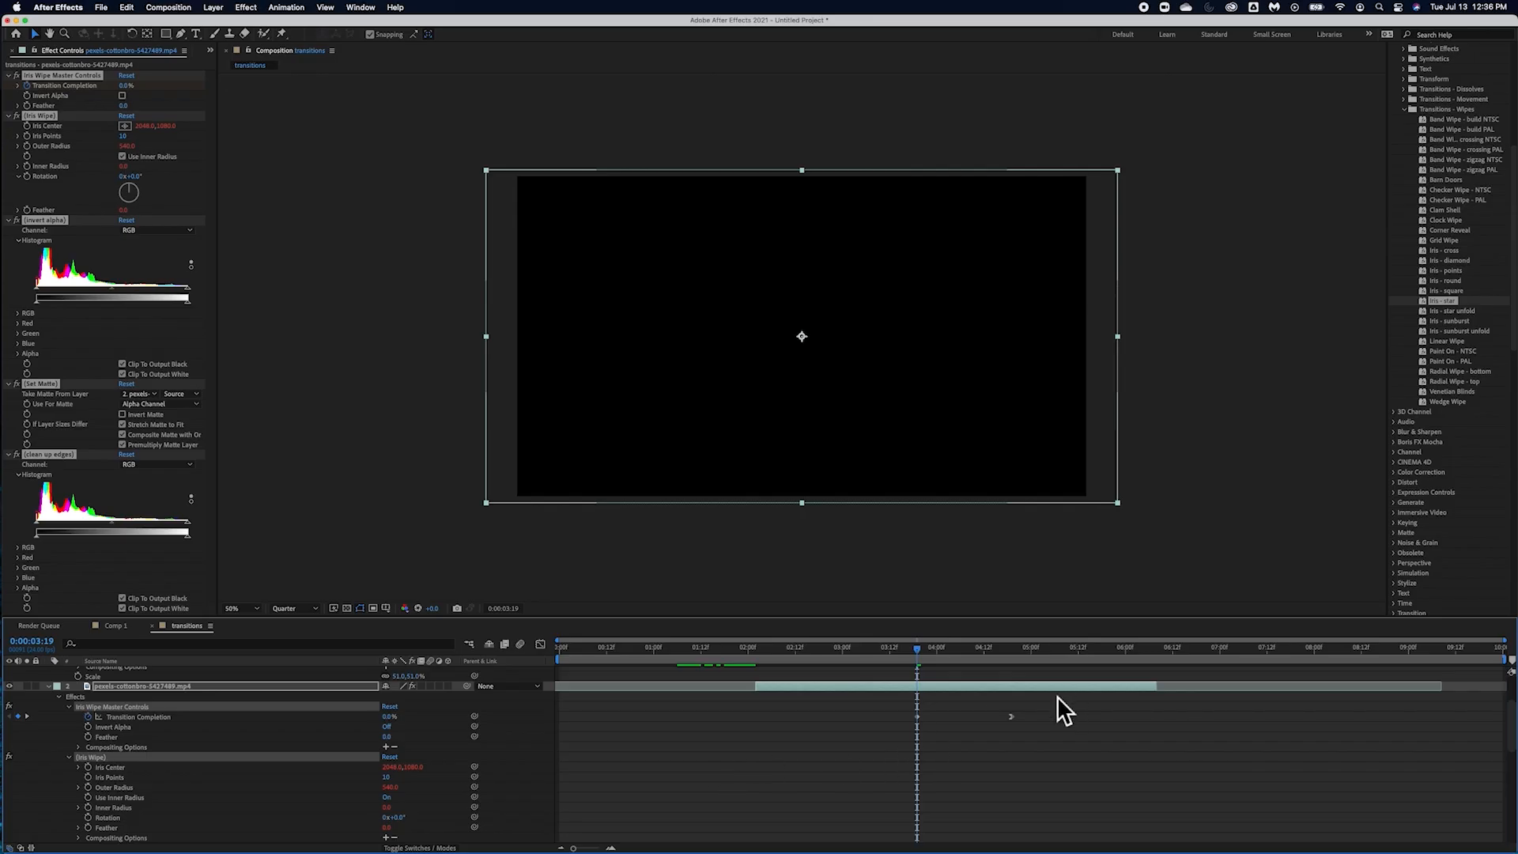
left_click_drag(917, 650, 948, 668)
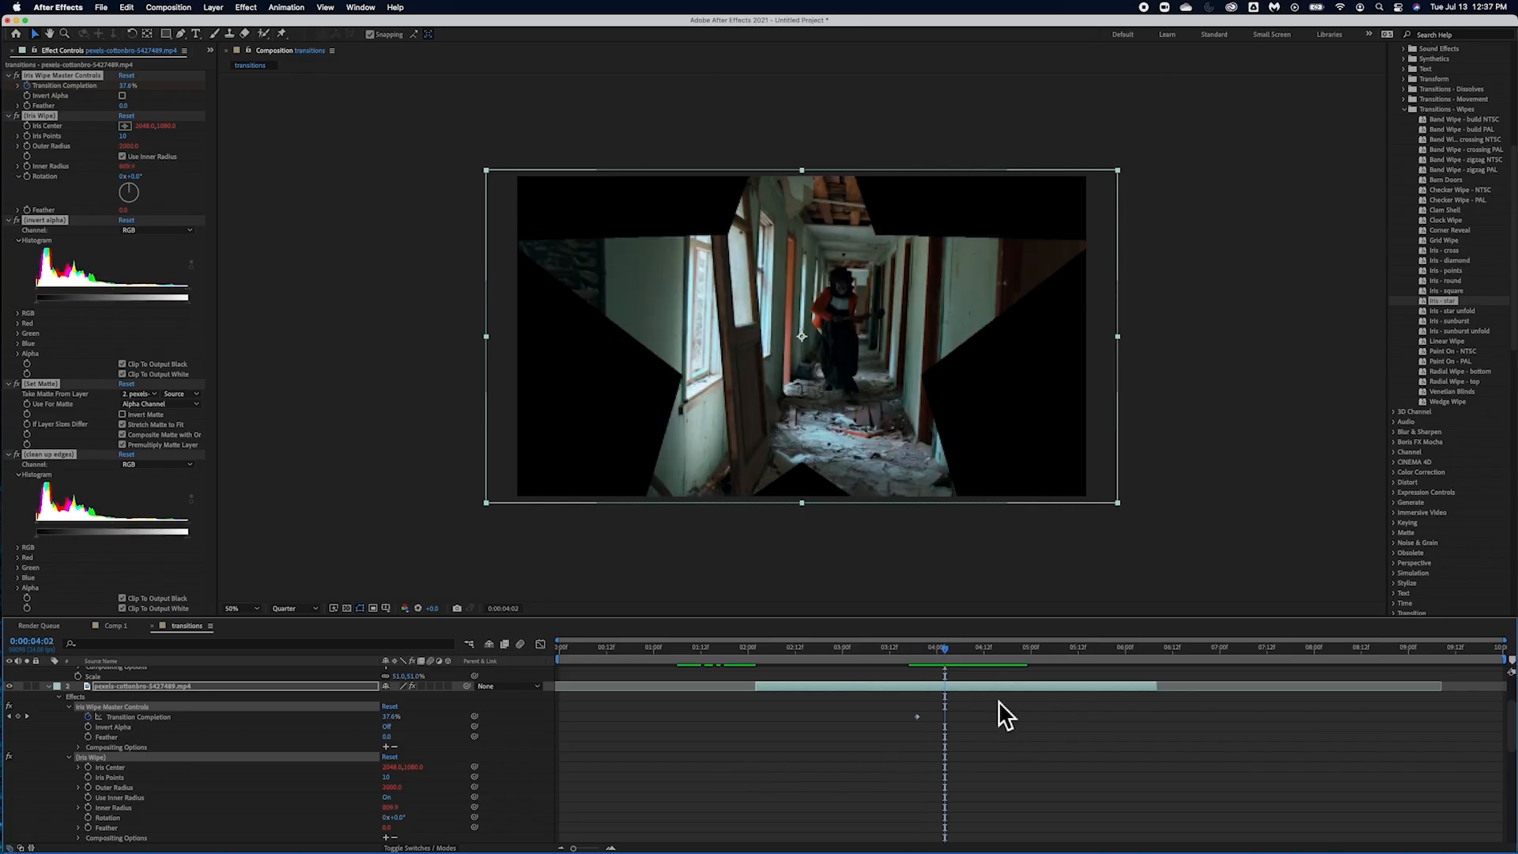
left_click_drag(1013, 718, 974, 722)
left_click_drag(942, 660, 961, 663)
scroll(859, 747, "up", 3)
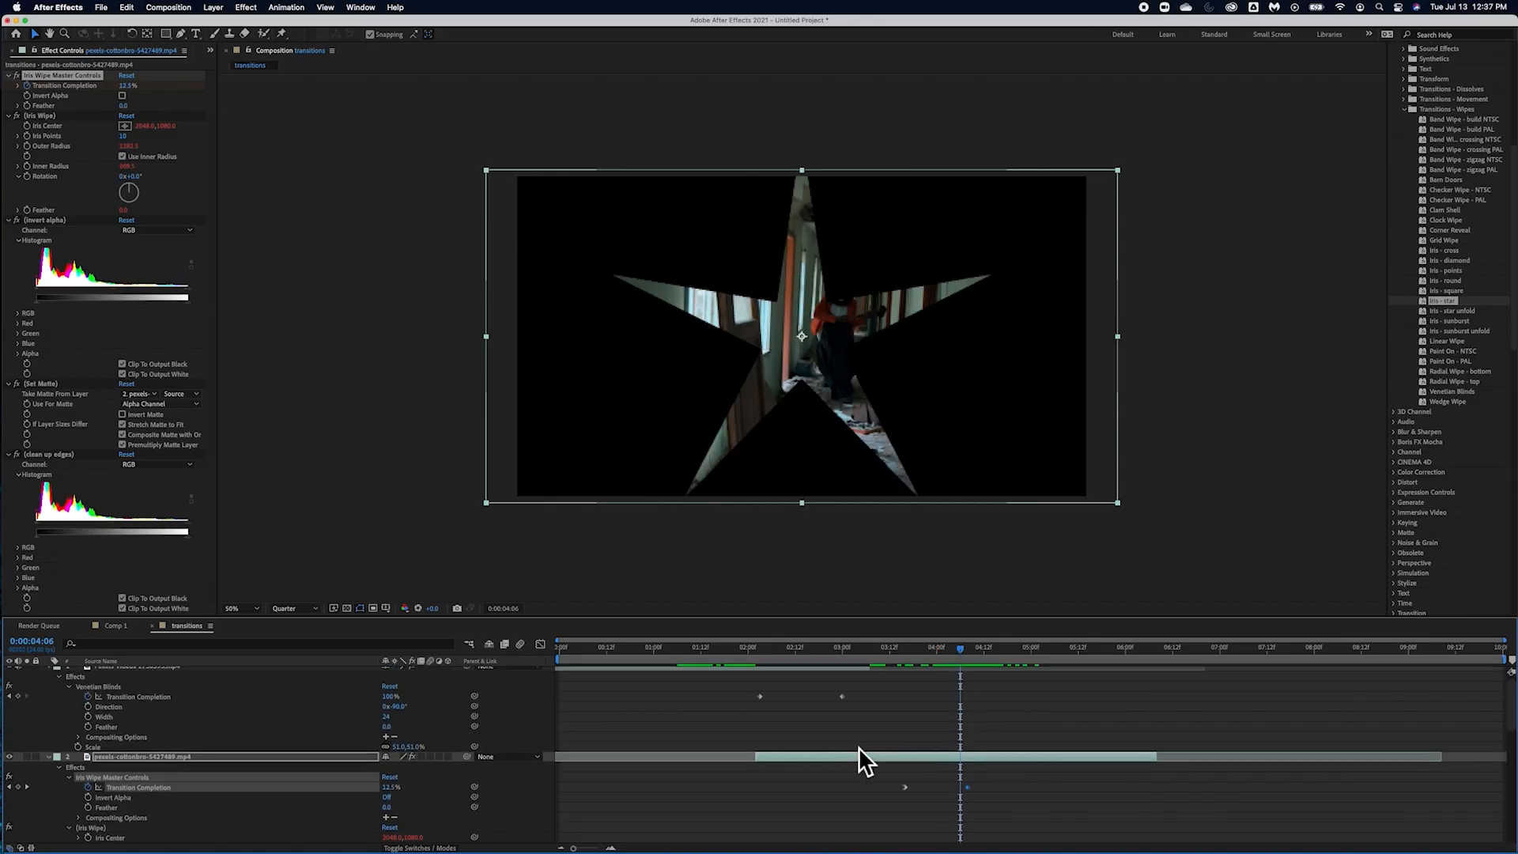
scroll(859, 747, "down", 3)
scroll(859, 747, "up", 3)
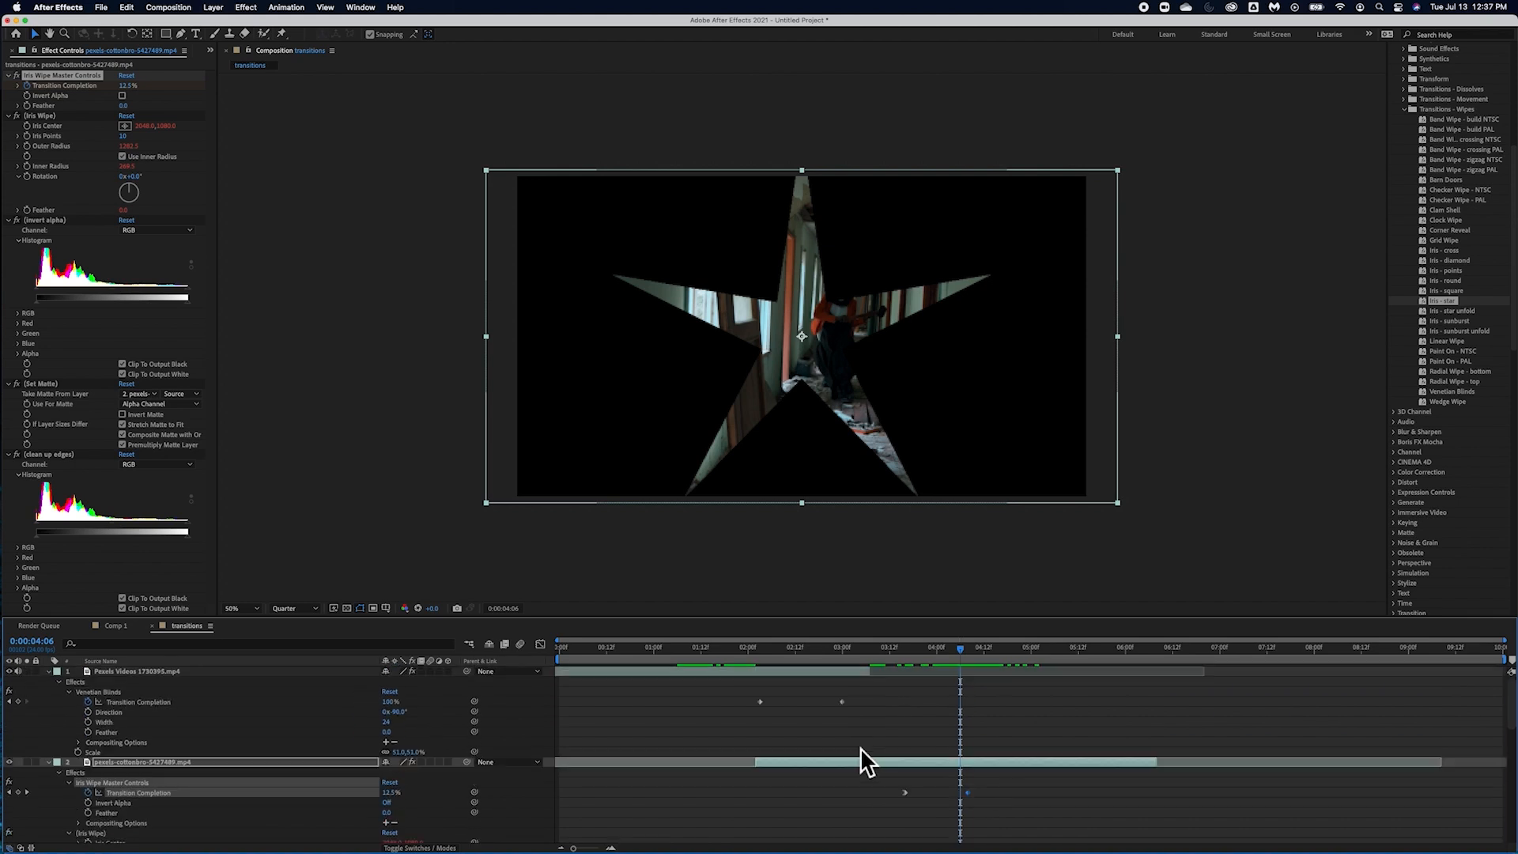
Step: Delete all Iris - star preset effects from the second clip: Iris Wipe, invert alpha, clean up edges, Set Matte and Iris Wipe Master Controls
left_click(49, 761)
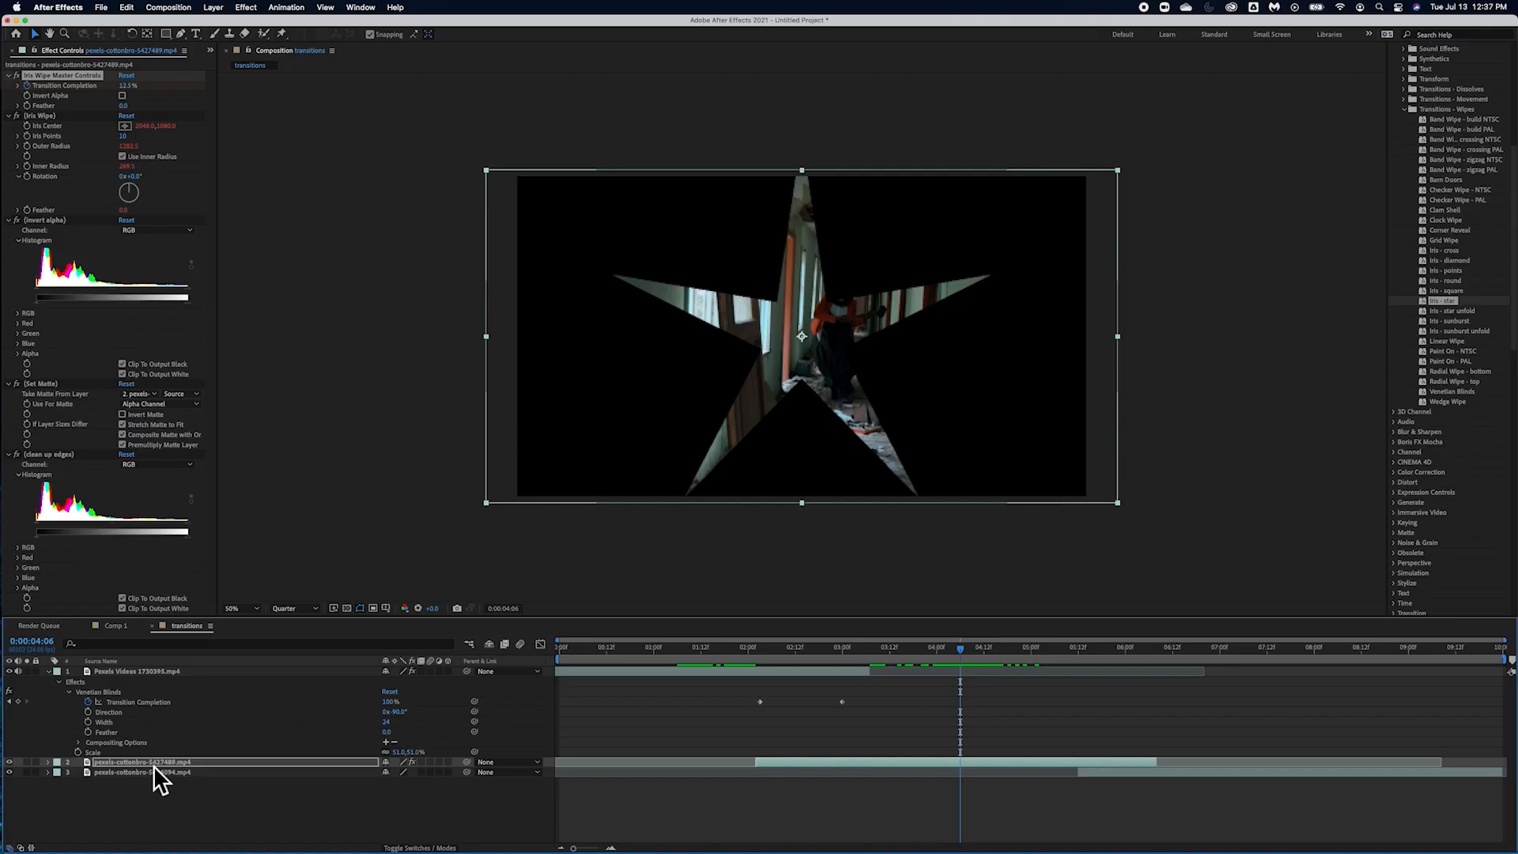
left_click(49, 762)
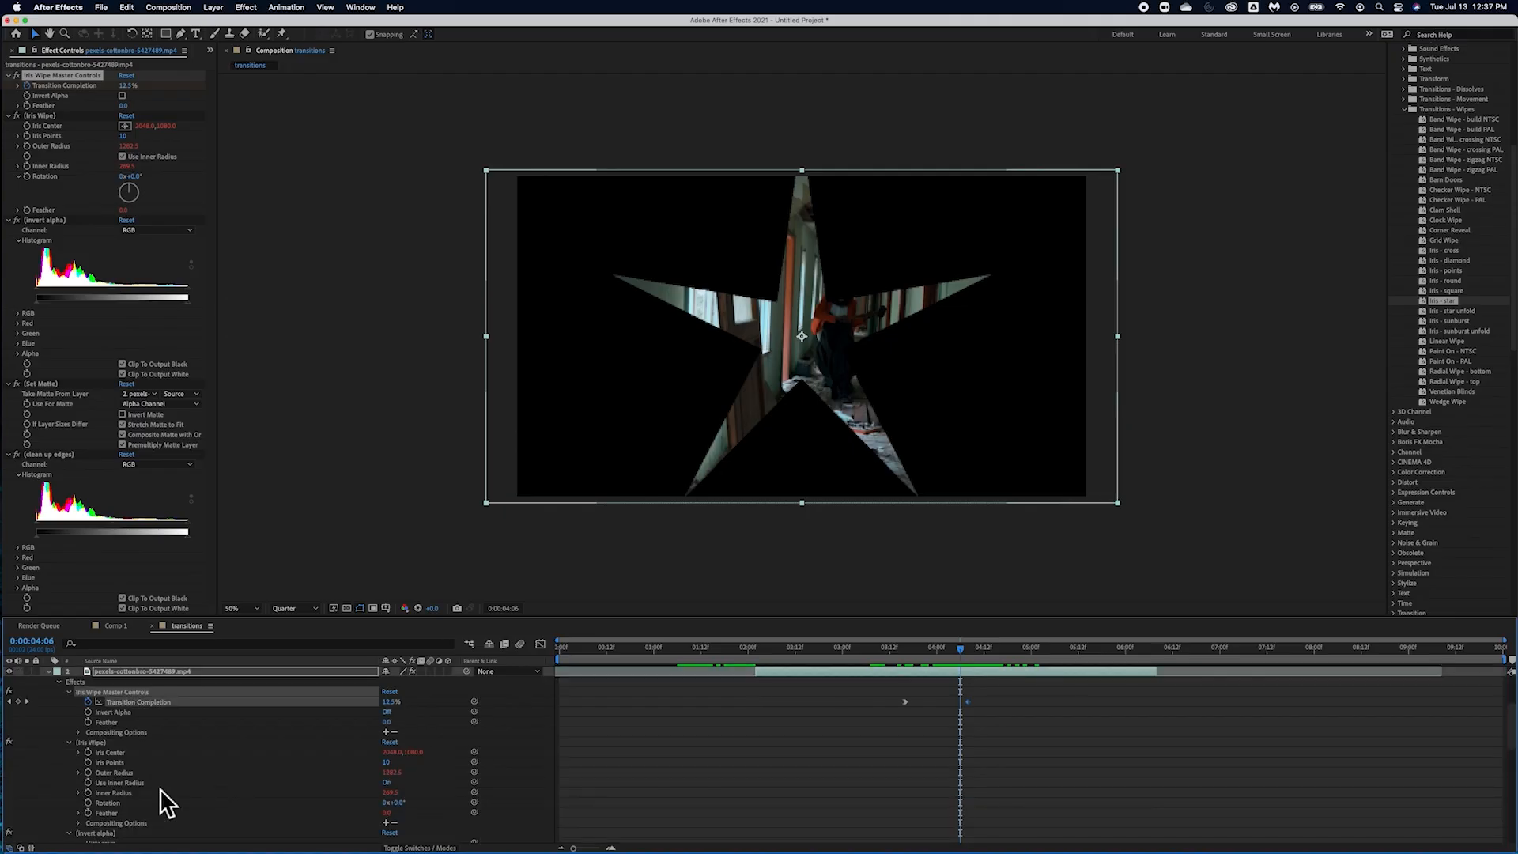
left_click(93, 744)
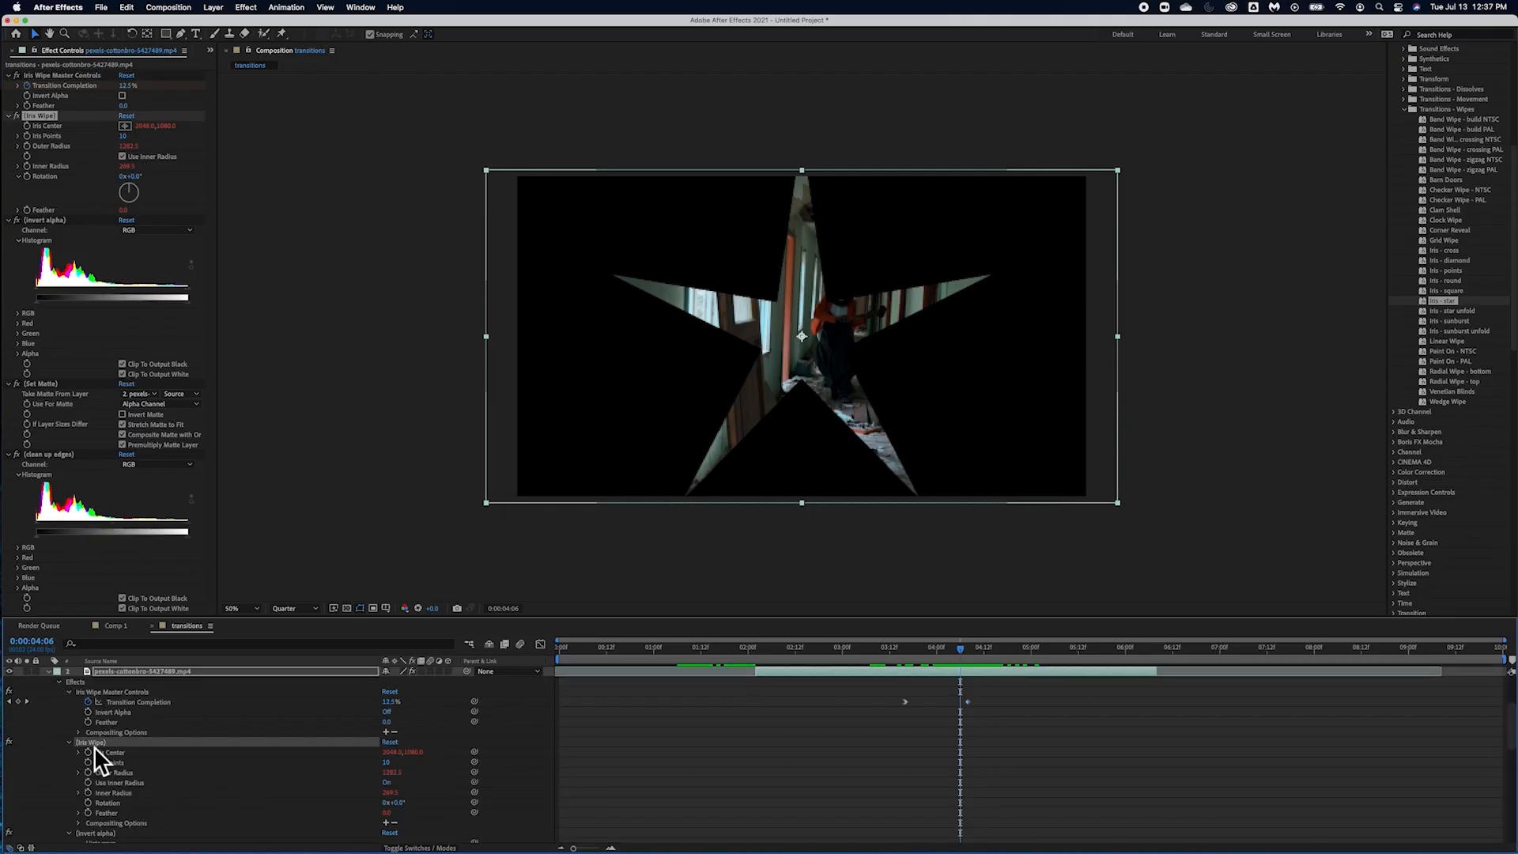
key("Delete")
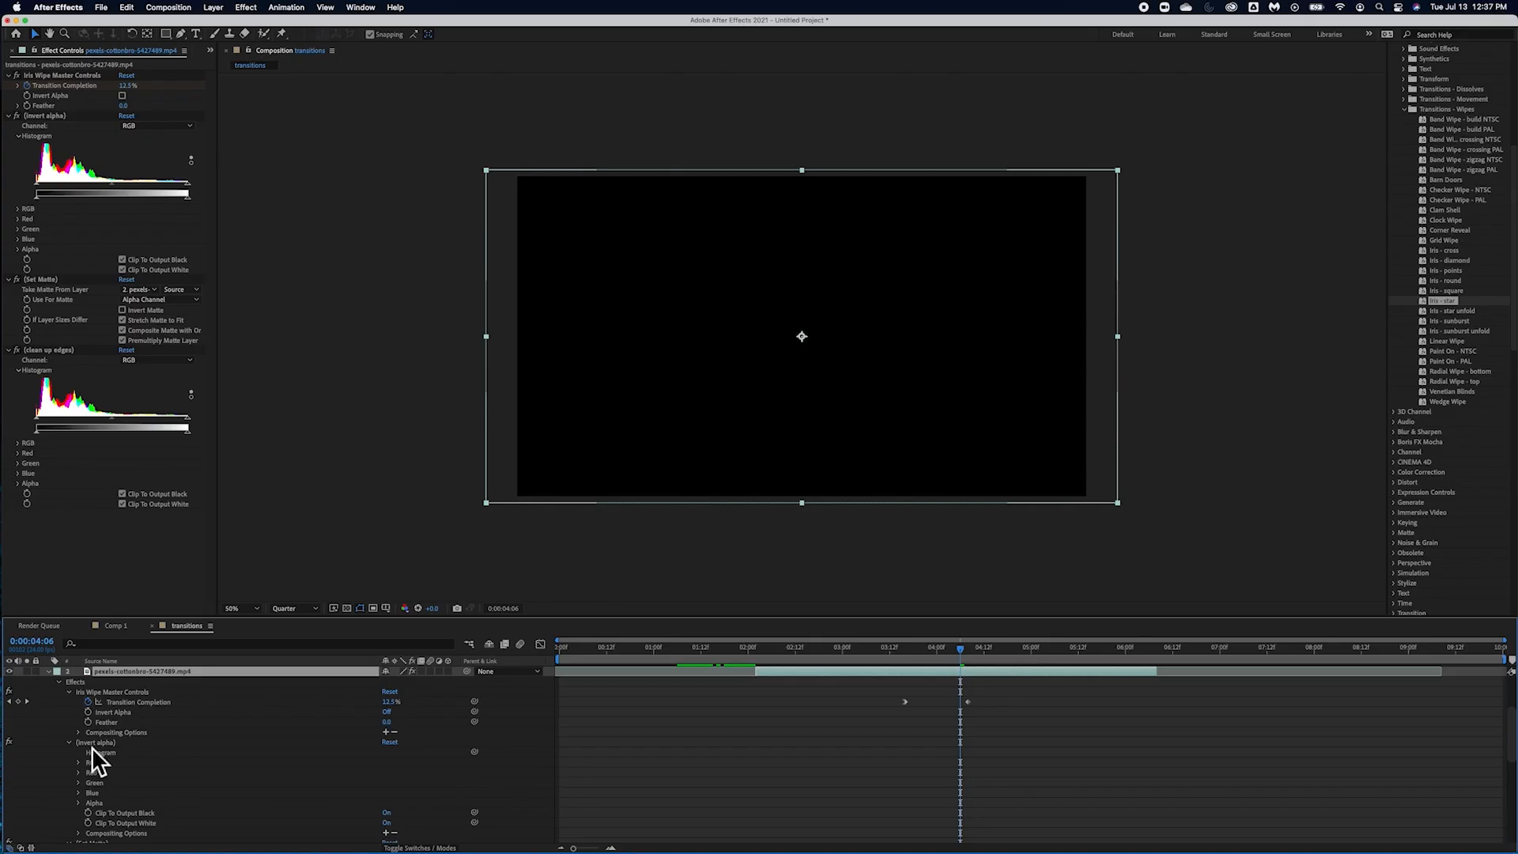
left_click(90, 747)
key("Delete")
scroll(108, 716, "down", 2)
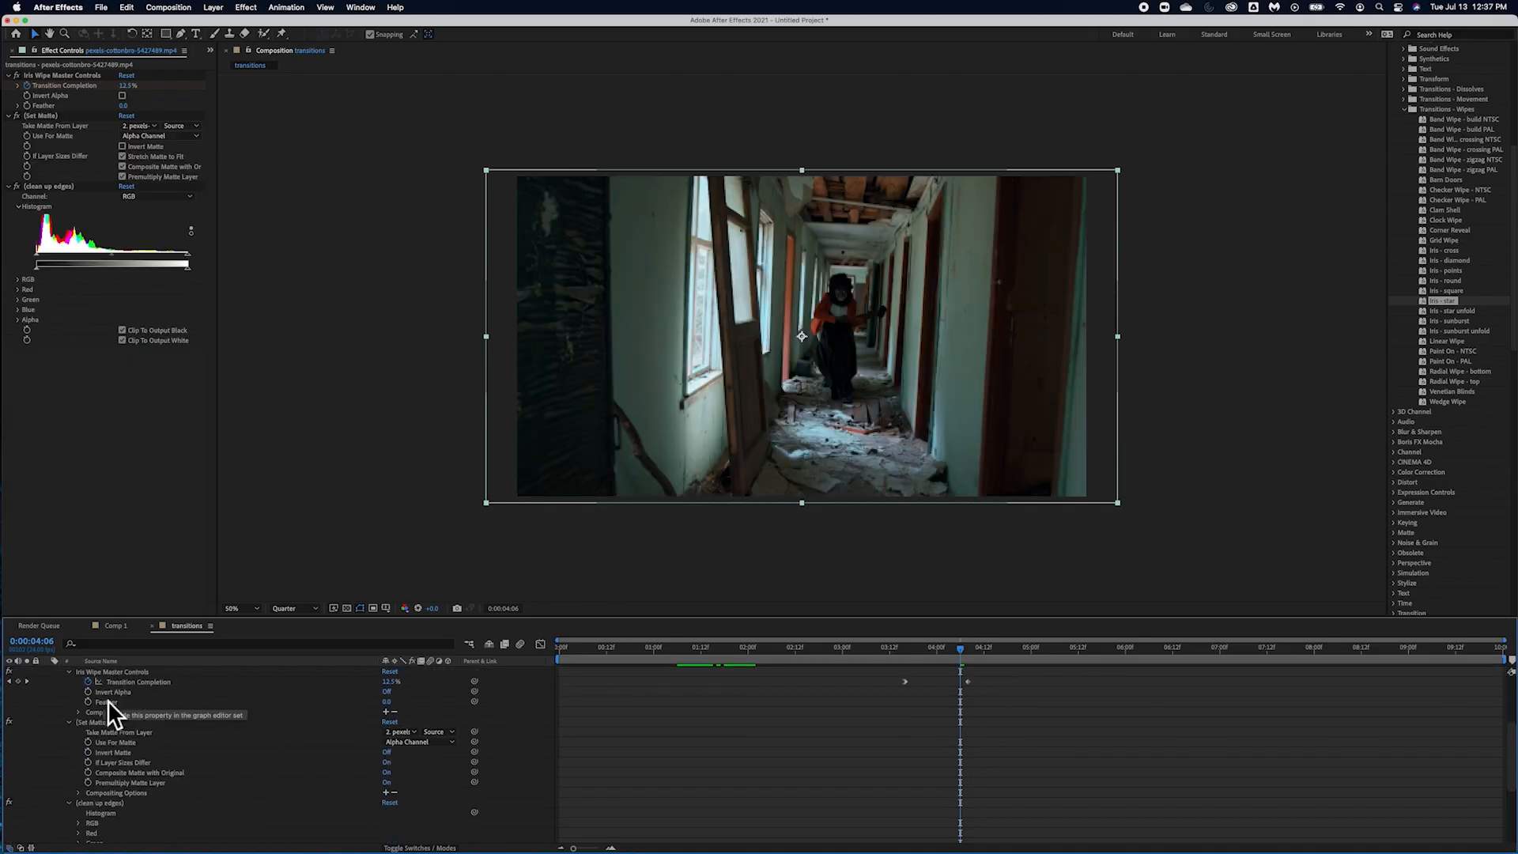
left_click(112, 801)
key("Delete")
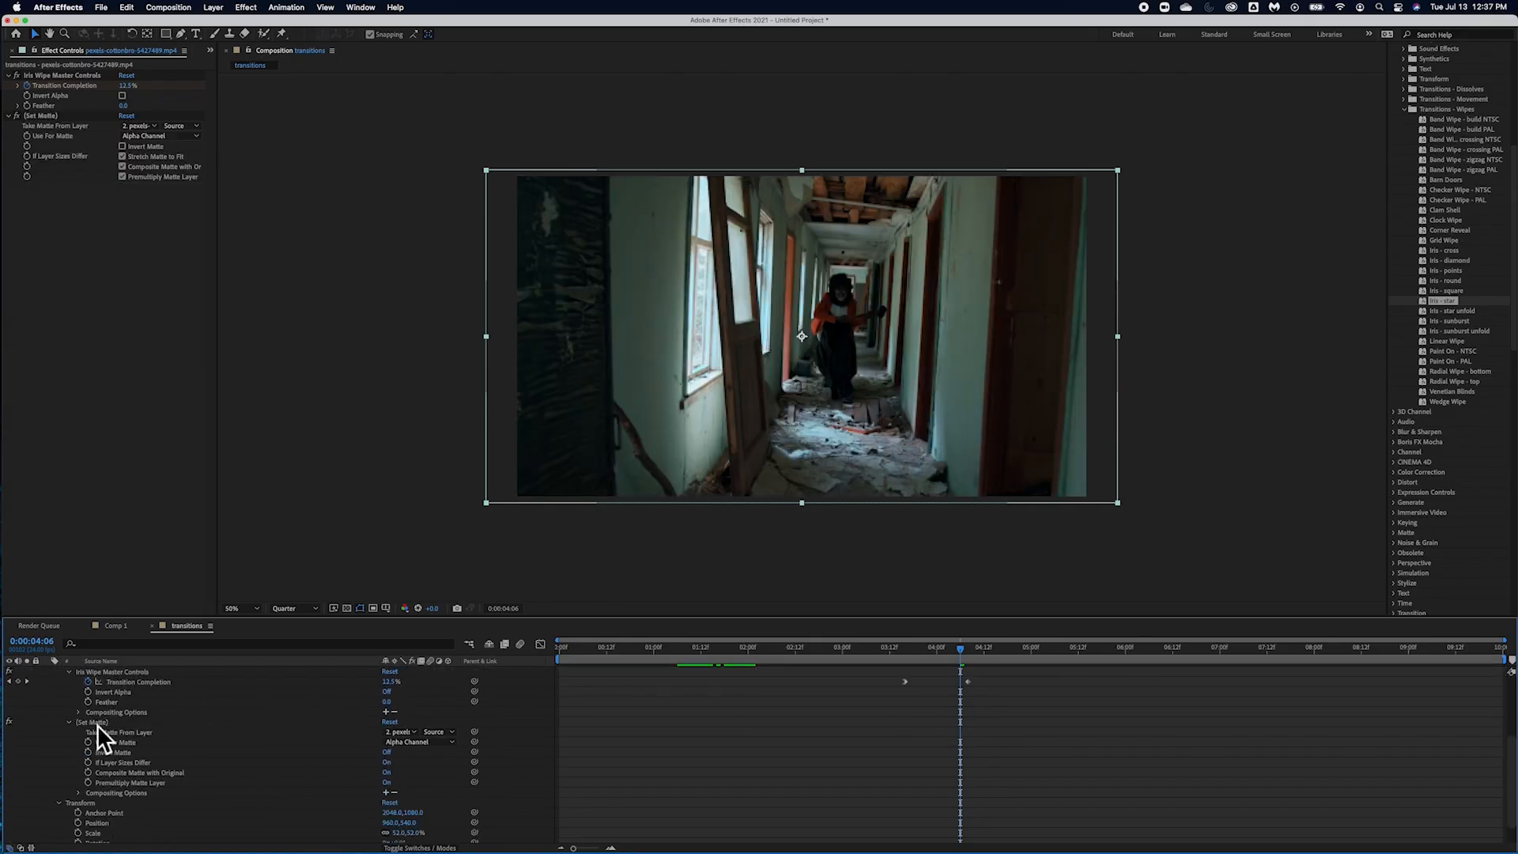
left_click(97, 724)
key("Delete")
scroll(105, 739, "up", 3)
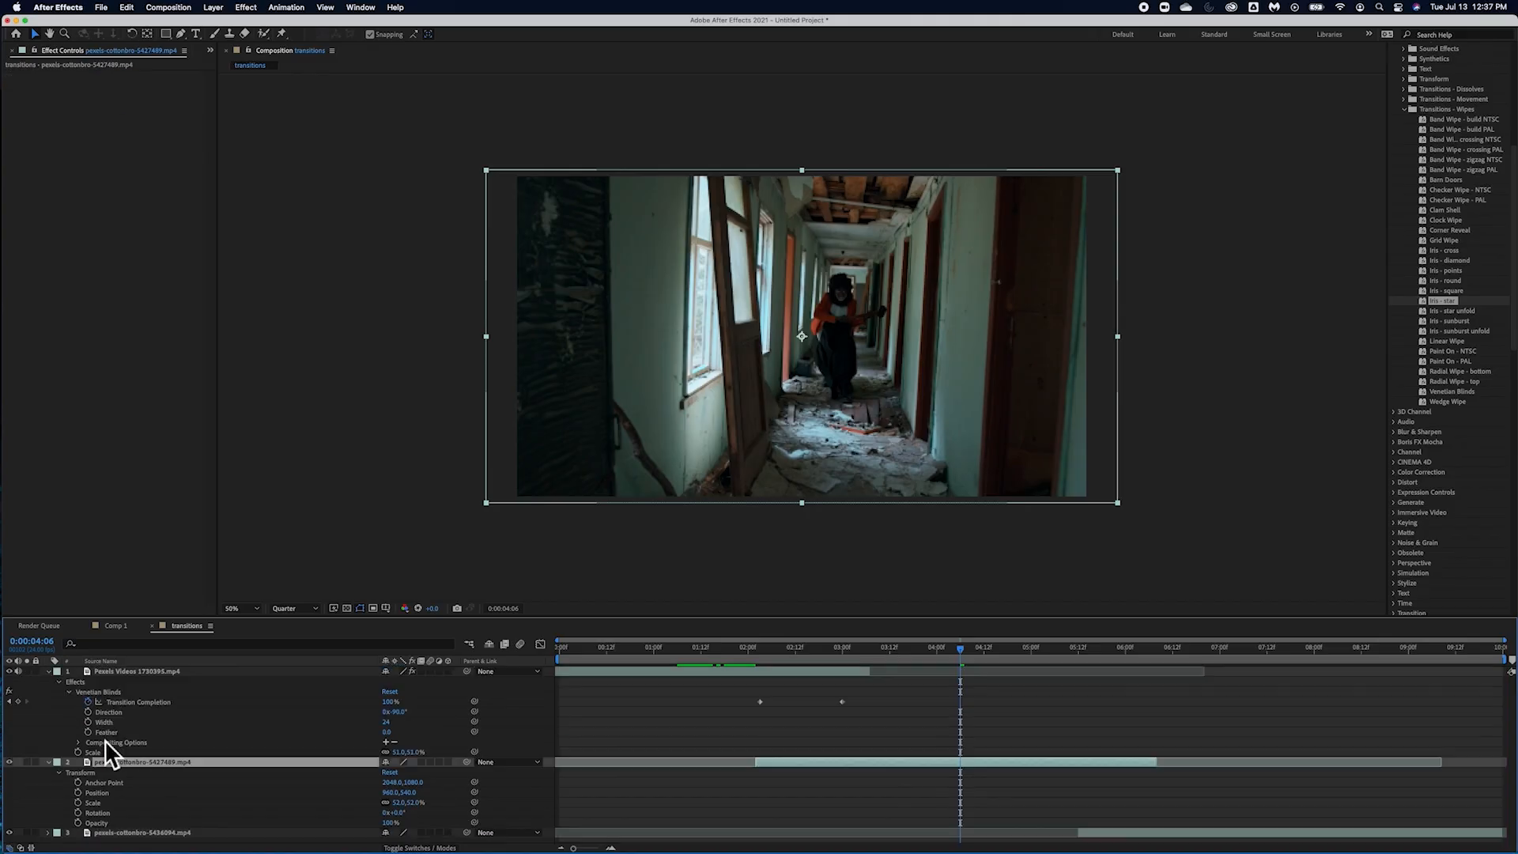
Step: Delete the Venetian Blinds effect from the top clip, collapse the properties of the first two clips, and deselect all layers
left_click(88, 696)
key("Delete")
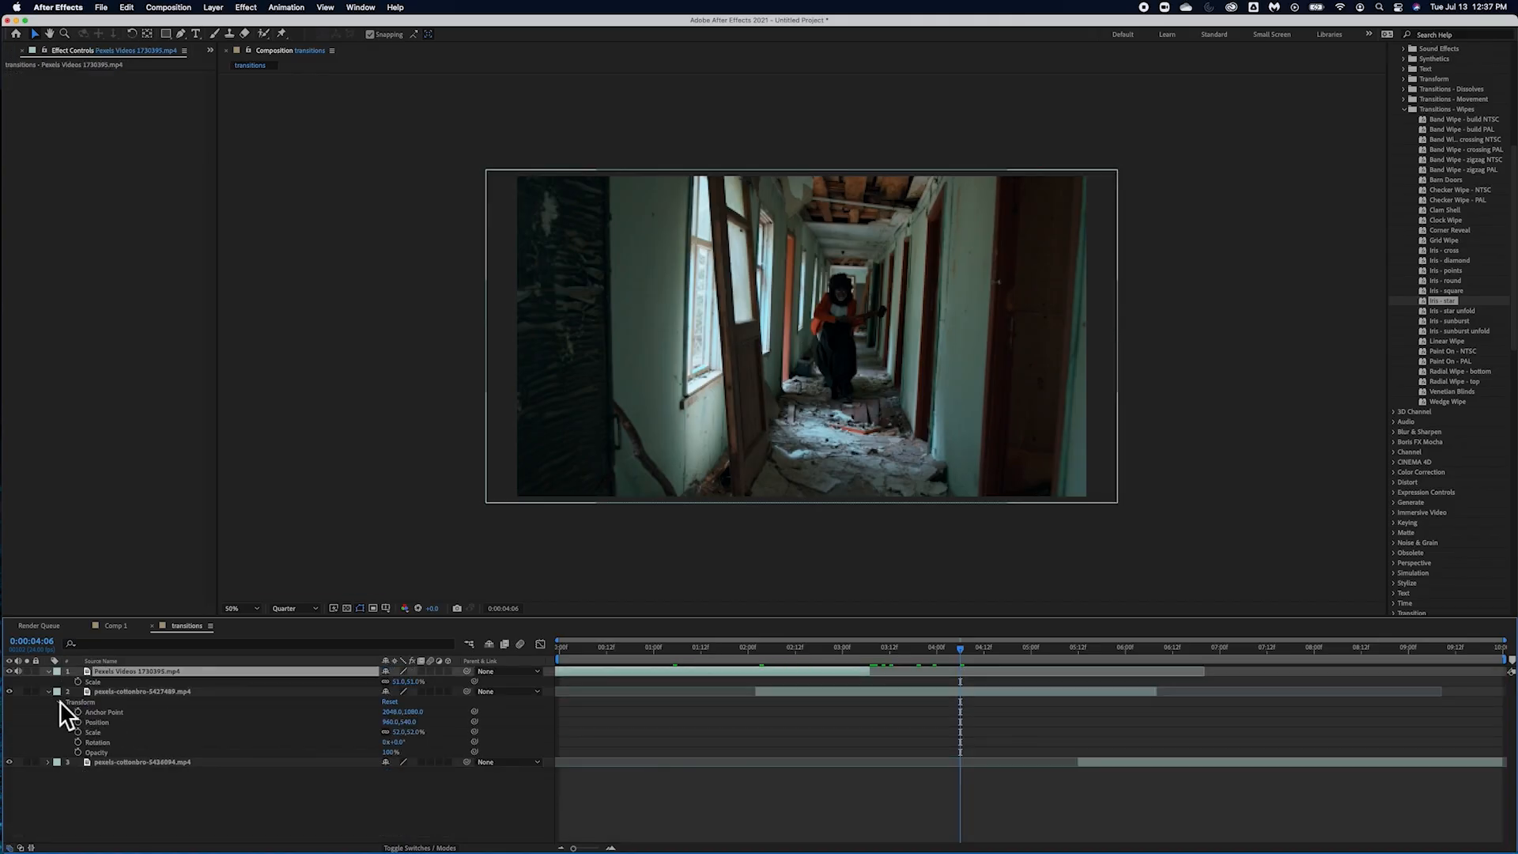
left_click(49, 692)
left_click(49, 692)
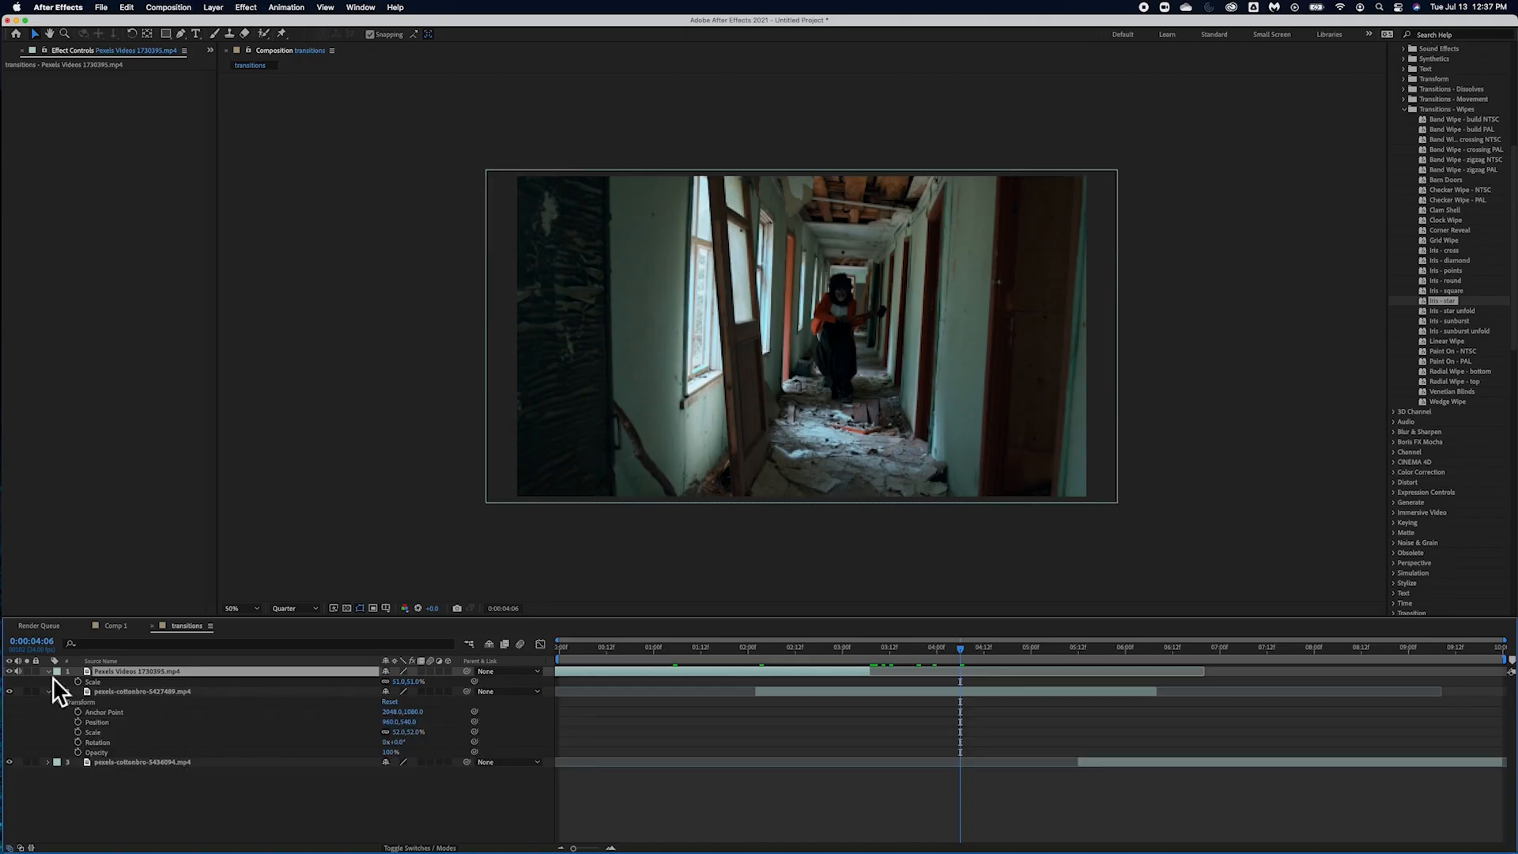
double_click(49, 673)
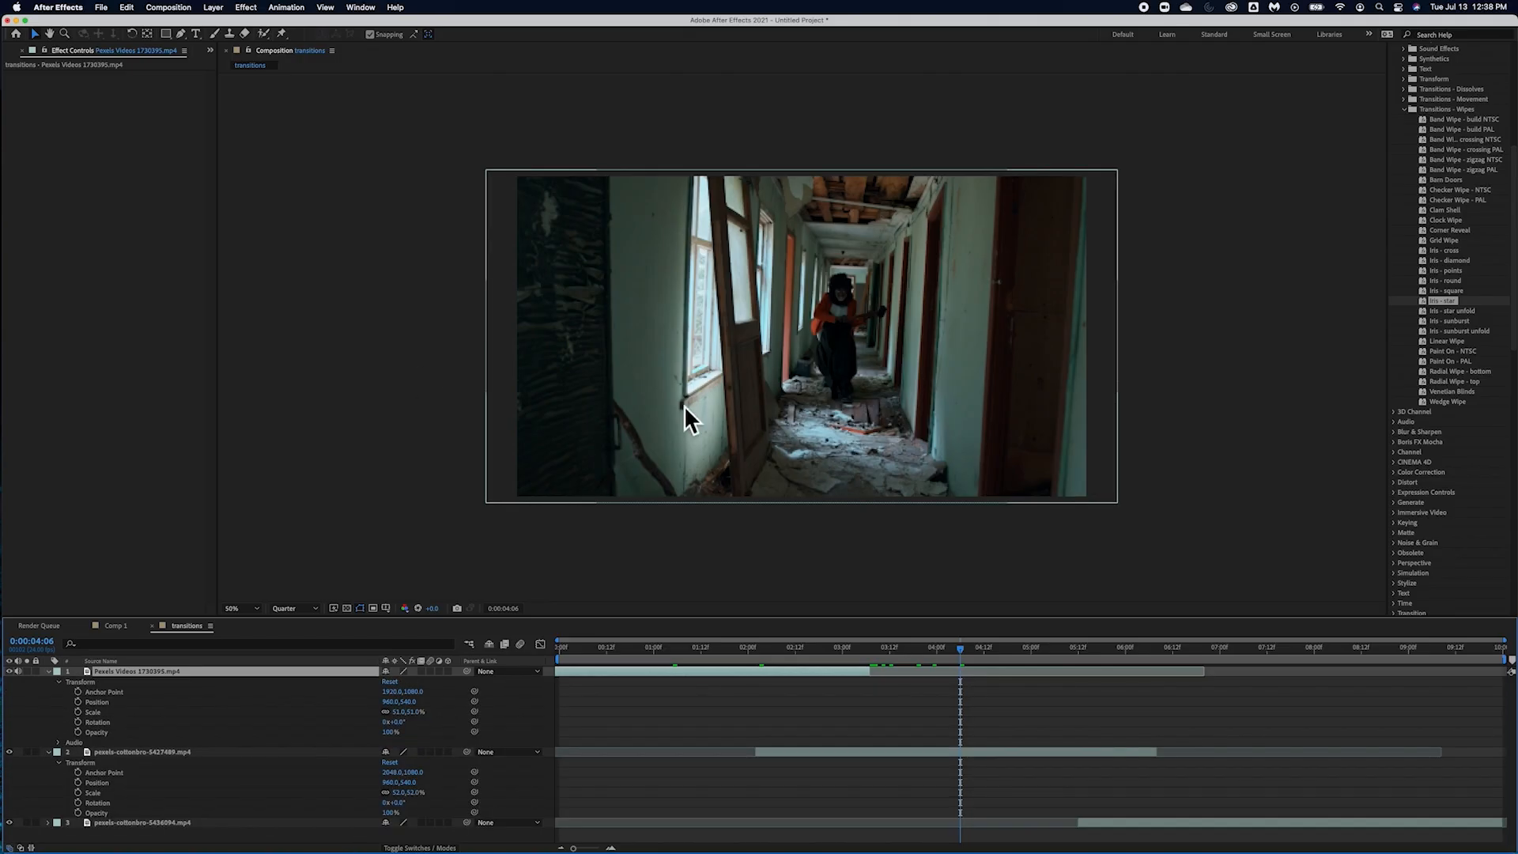
left_click(50, 673)
left_click(51, 683)
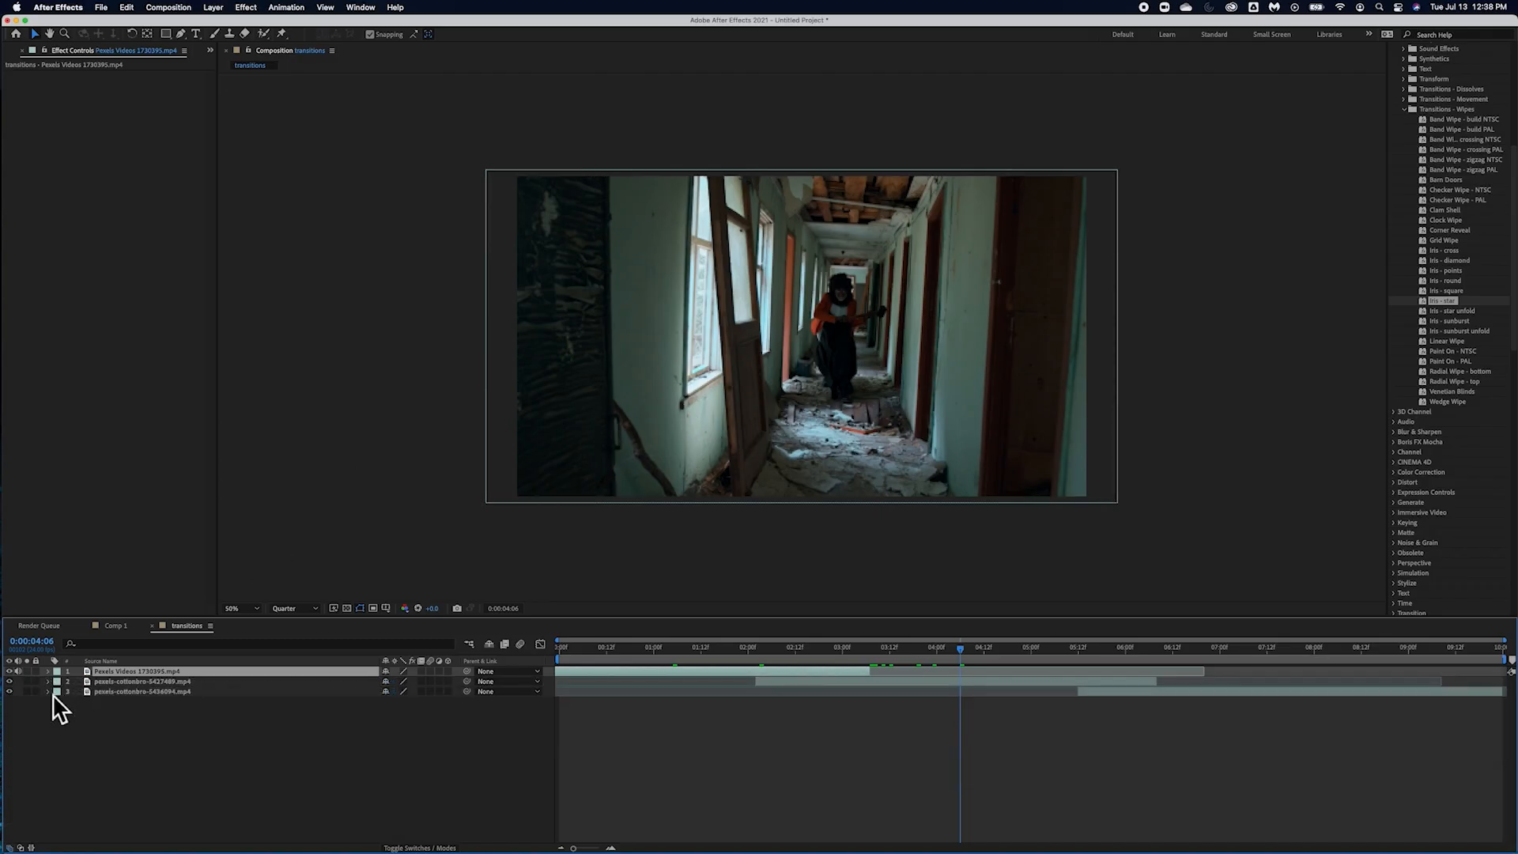
left_click(145, 742)
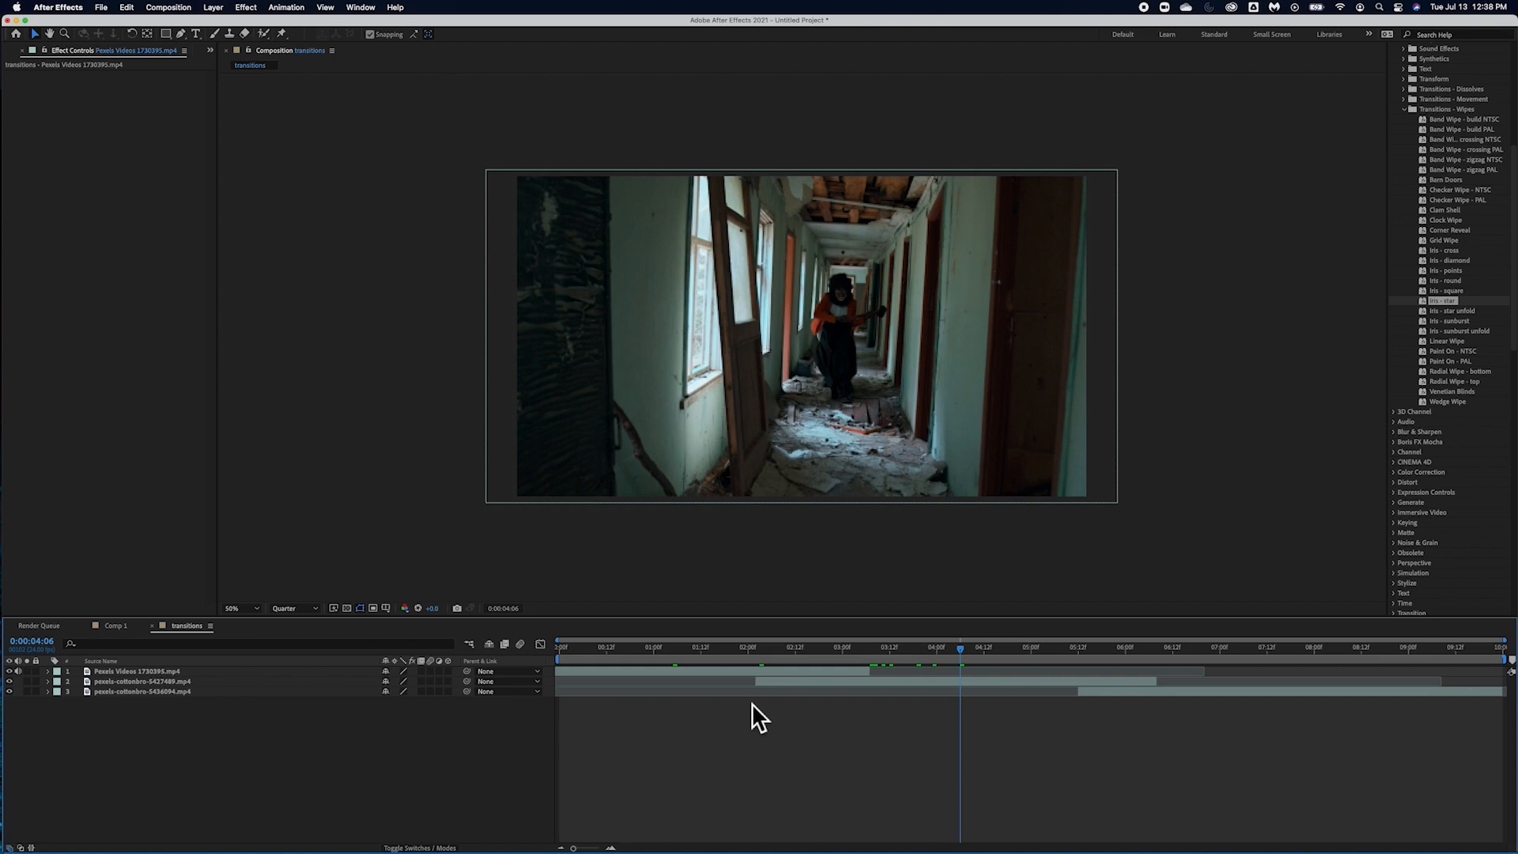